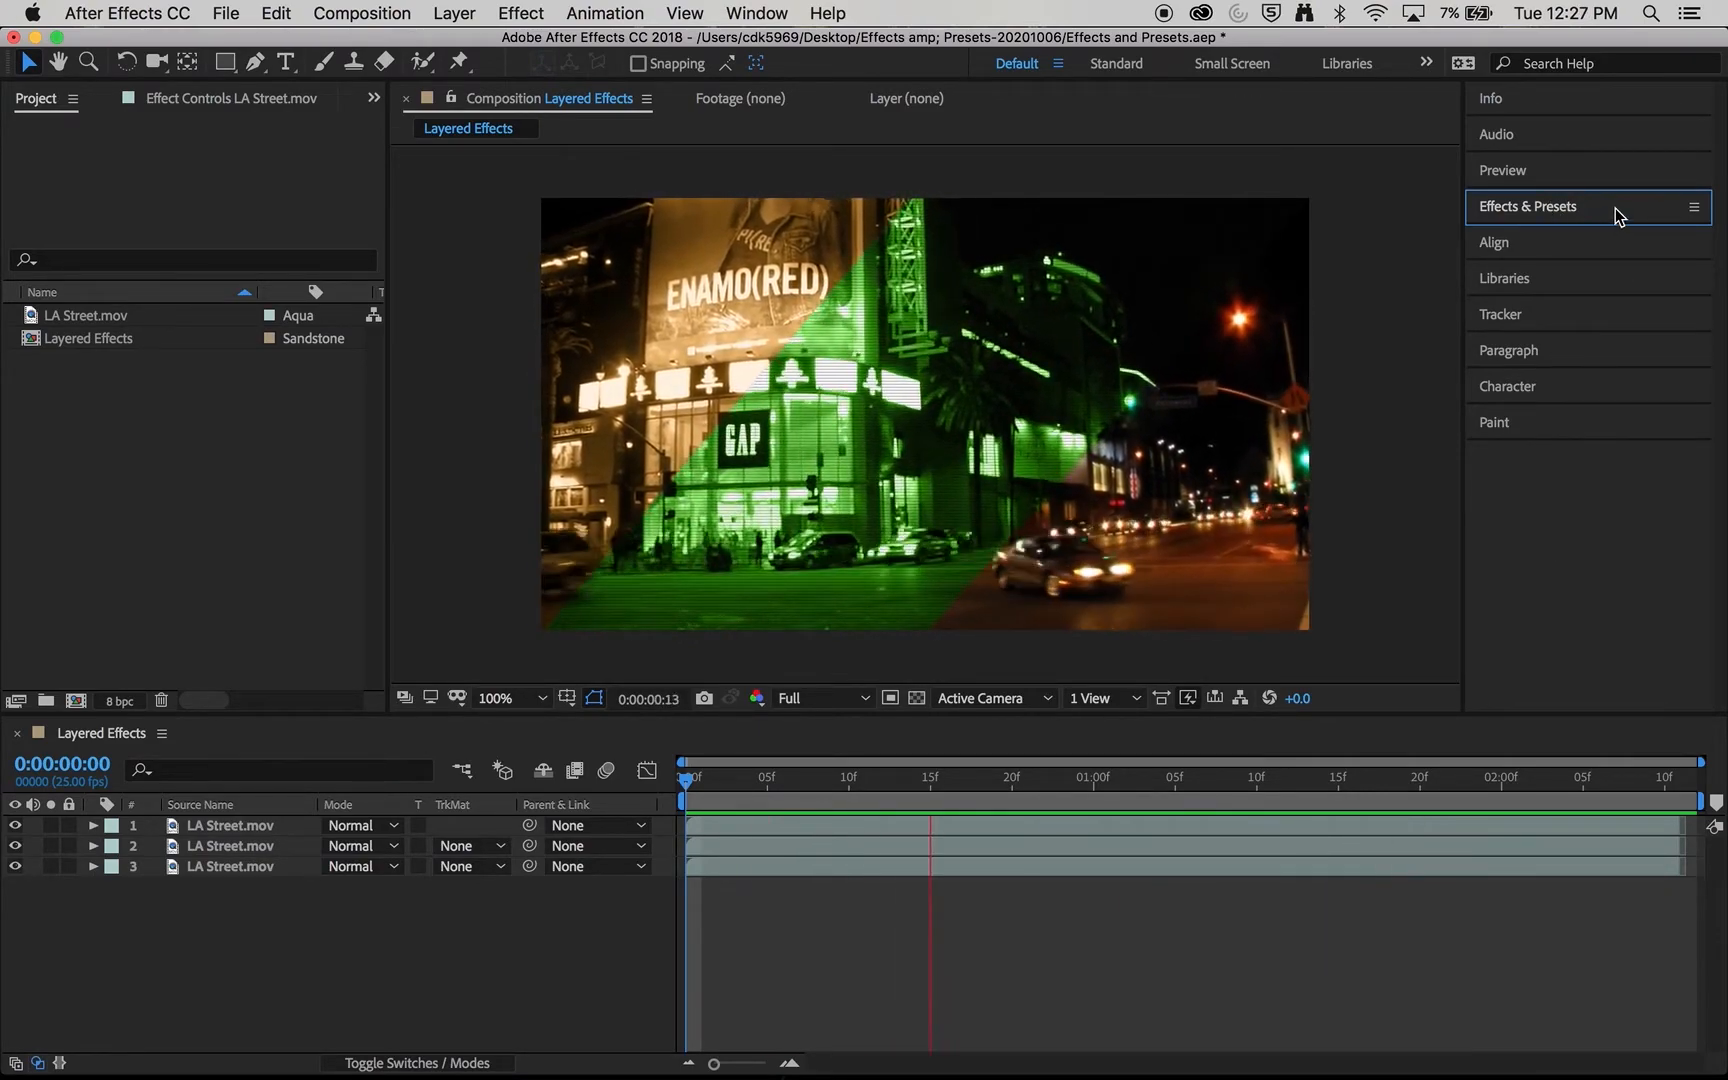
- Browse the effect categories in Effects & Presets, expanding Keying and Blur & Sharpen to view their effects
{"action": "left_click", "coordinate": [1615, 208]}
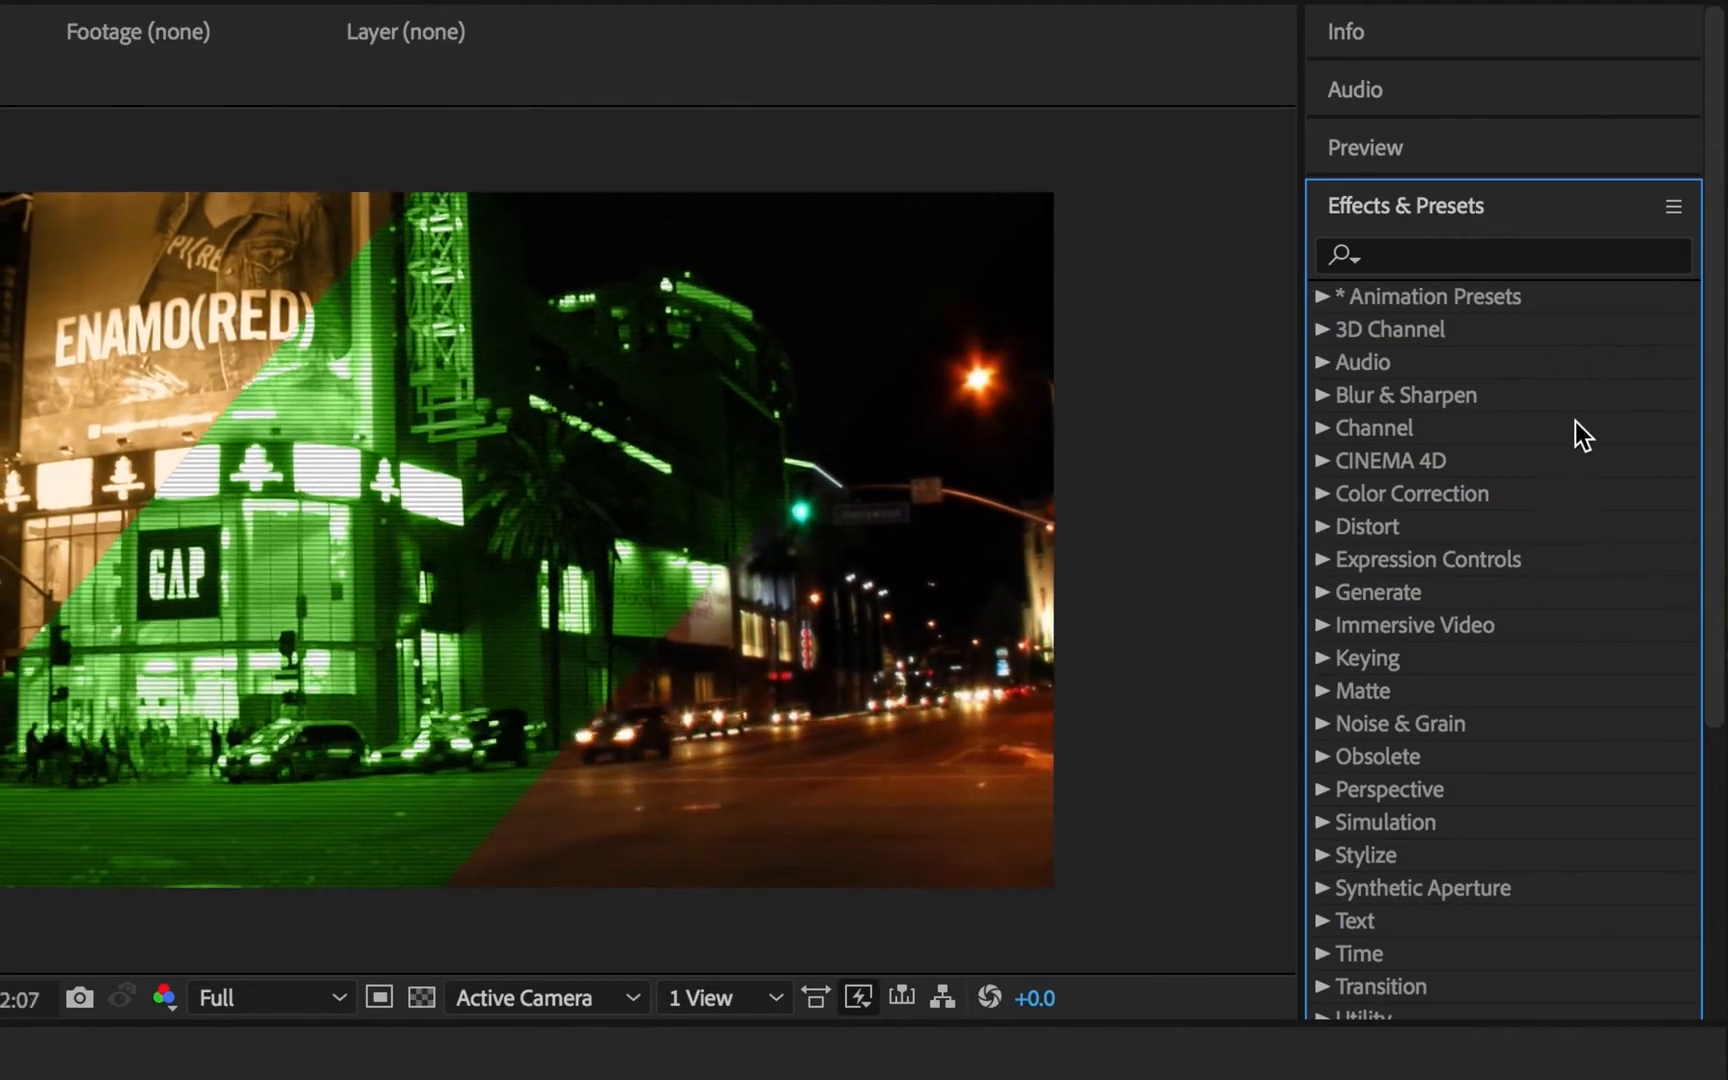
{"action": "scroll", "coordinate": [1624, 362], "scroll_direction": "down", "scroll_amount": 5}
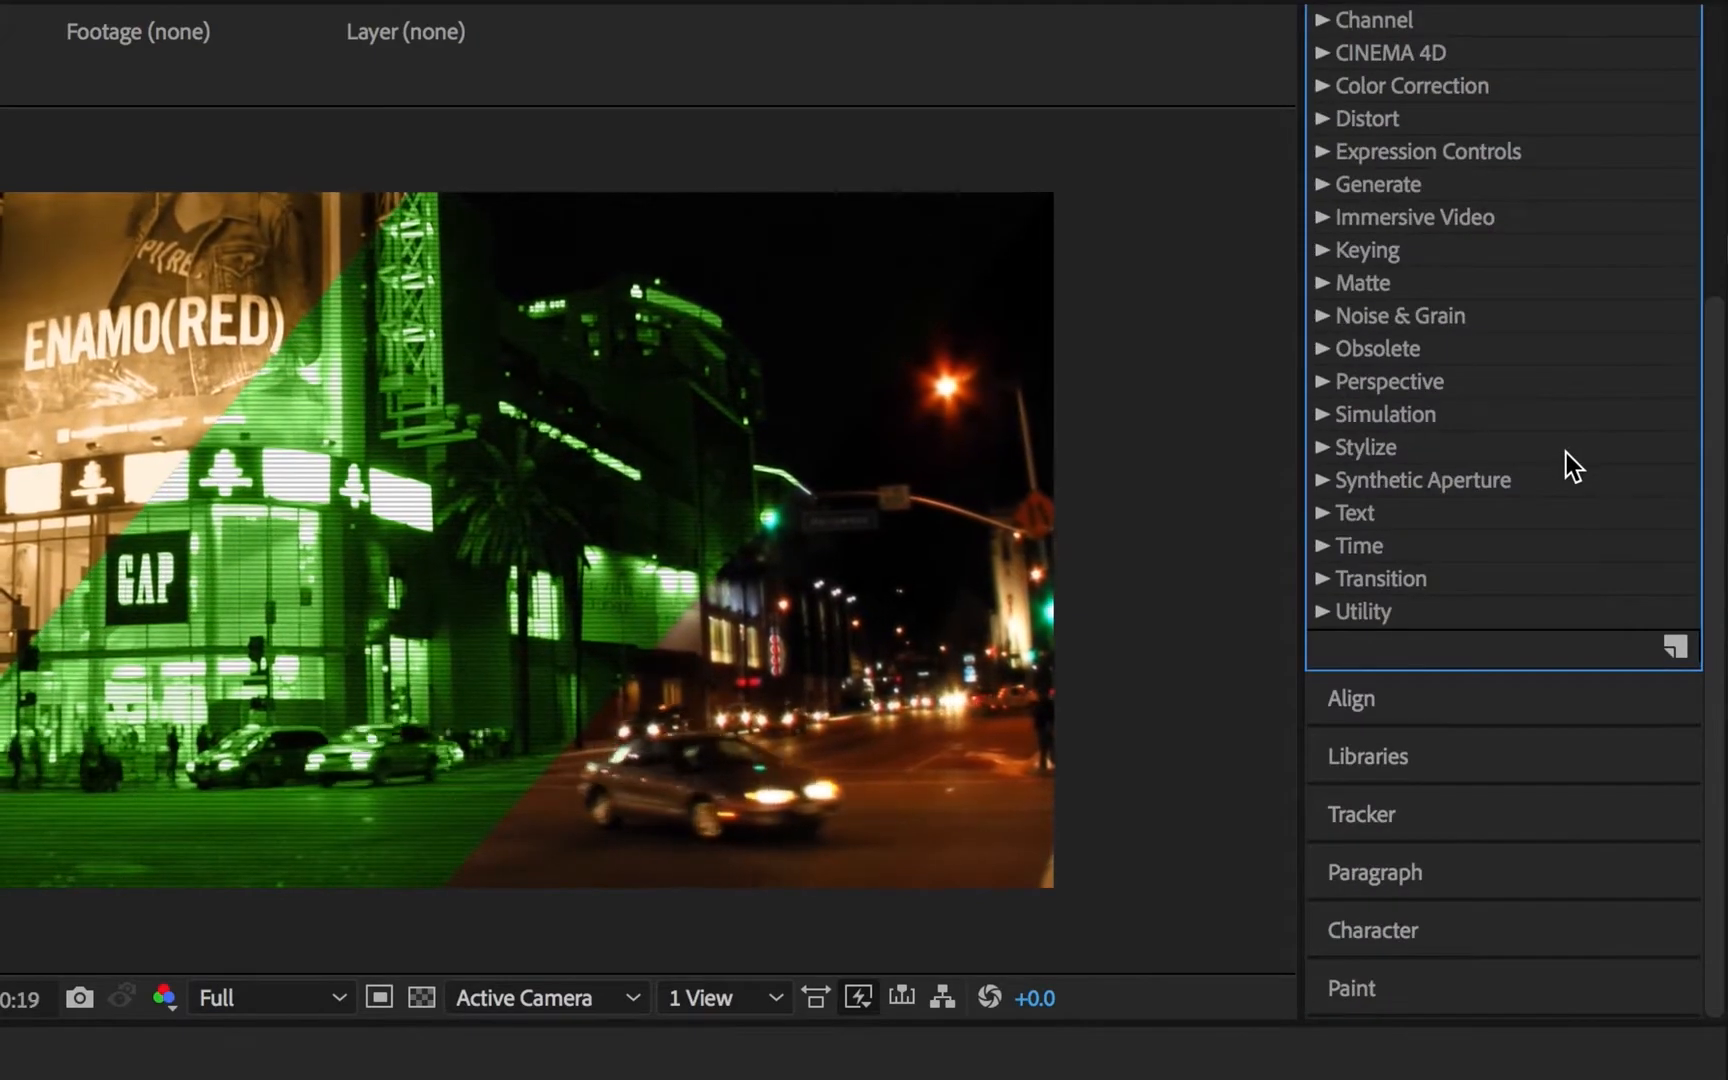
{"action": "scroll", "coordinate": [1566, 452], "scroll_direction": "up", "scroll_amount": 4}
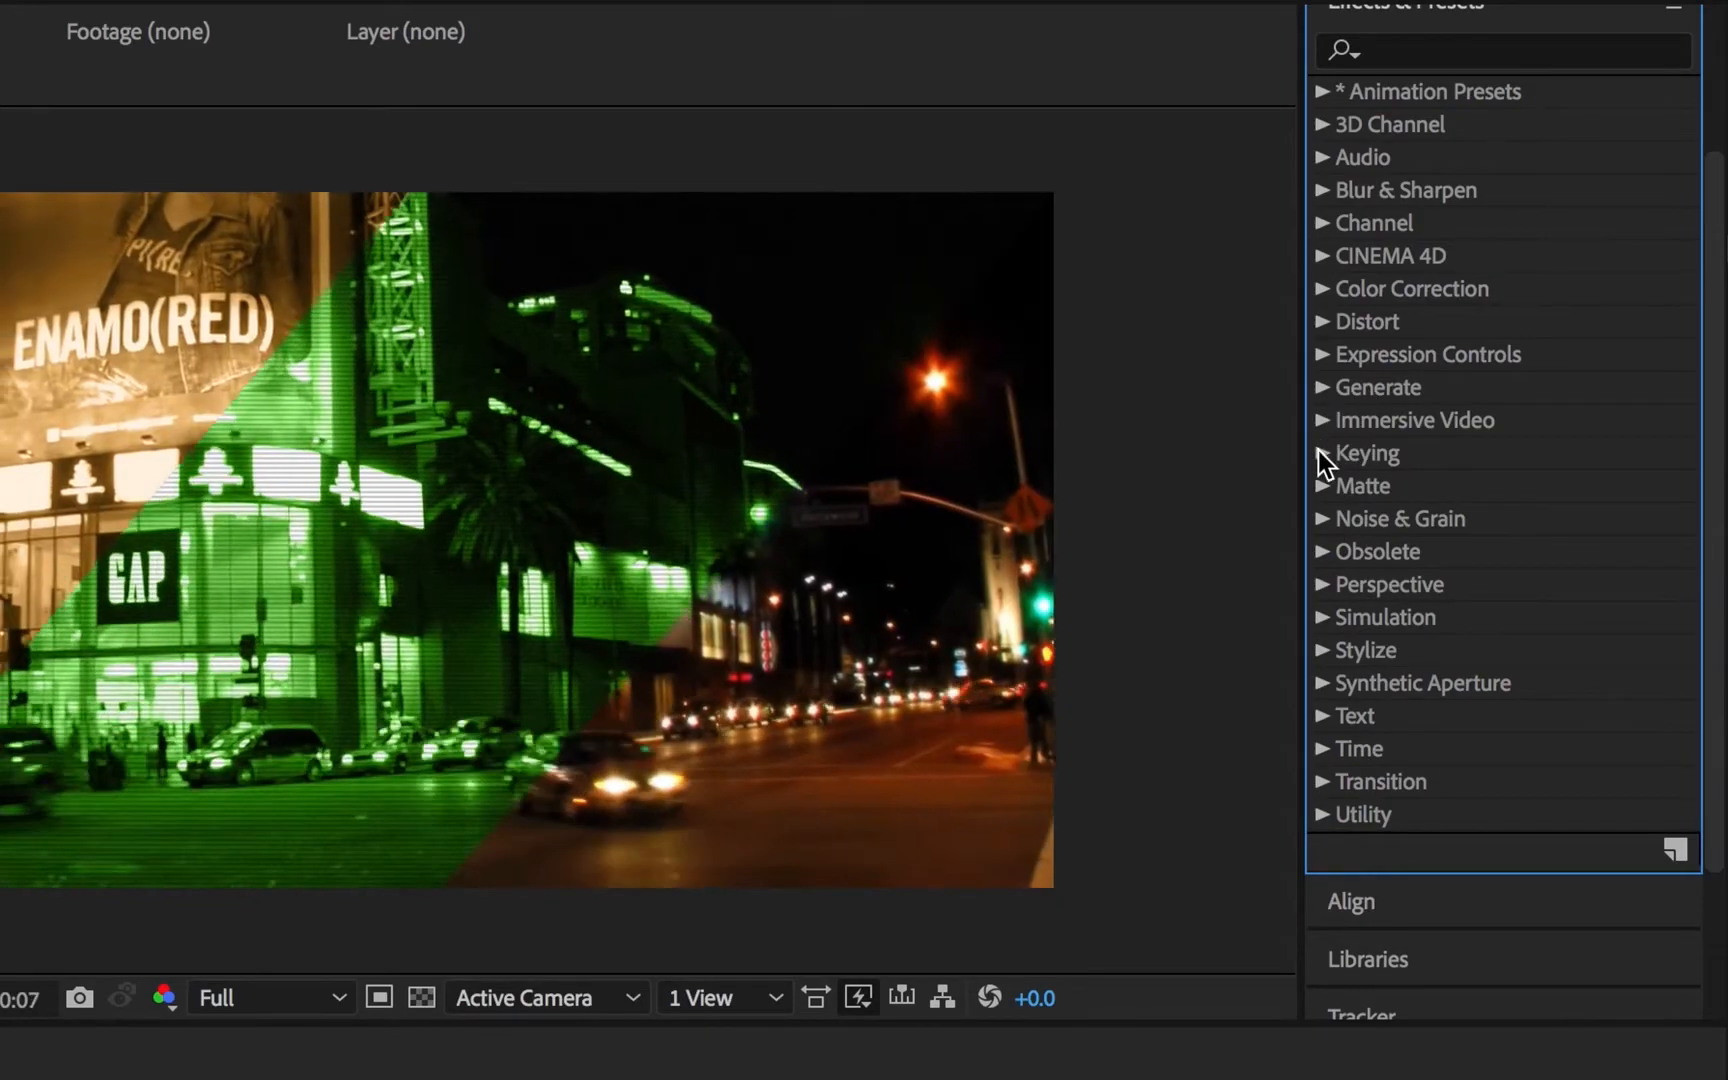
{"action": "left_click", "coordinate": [1319, 453]}
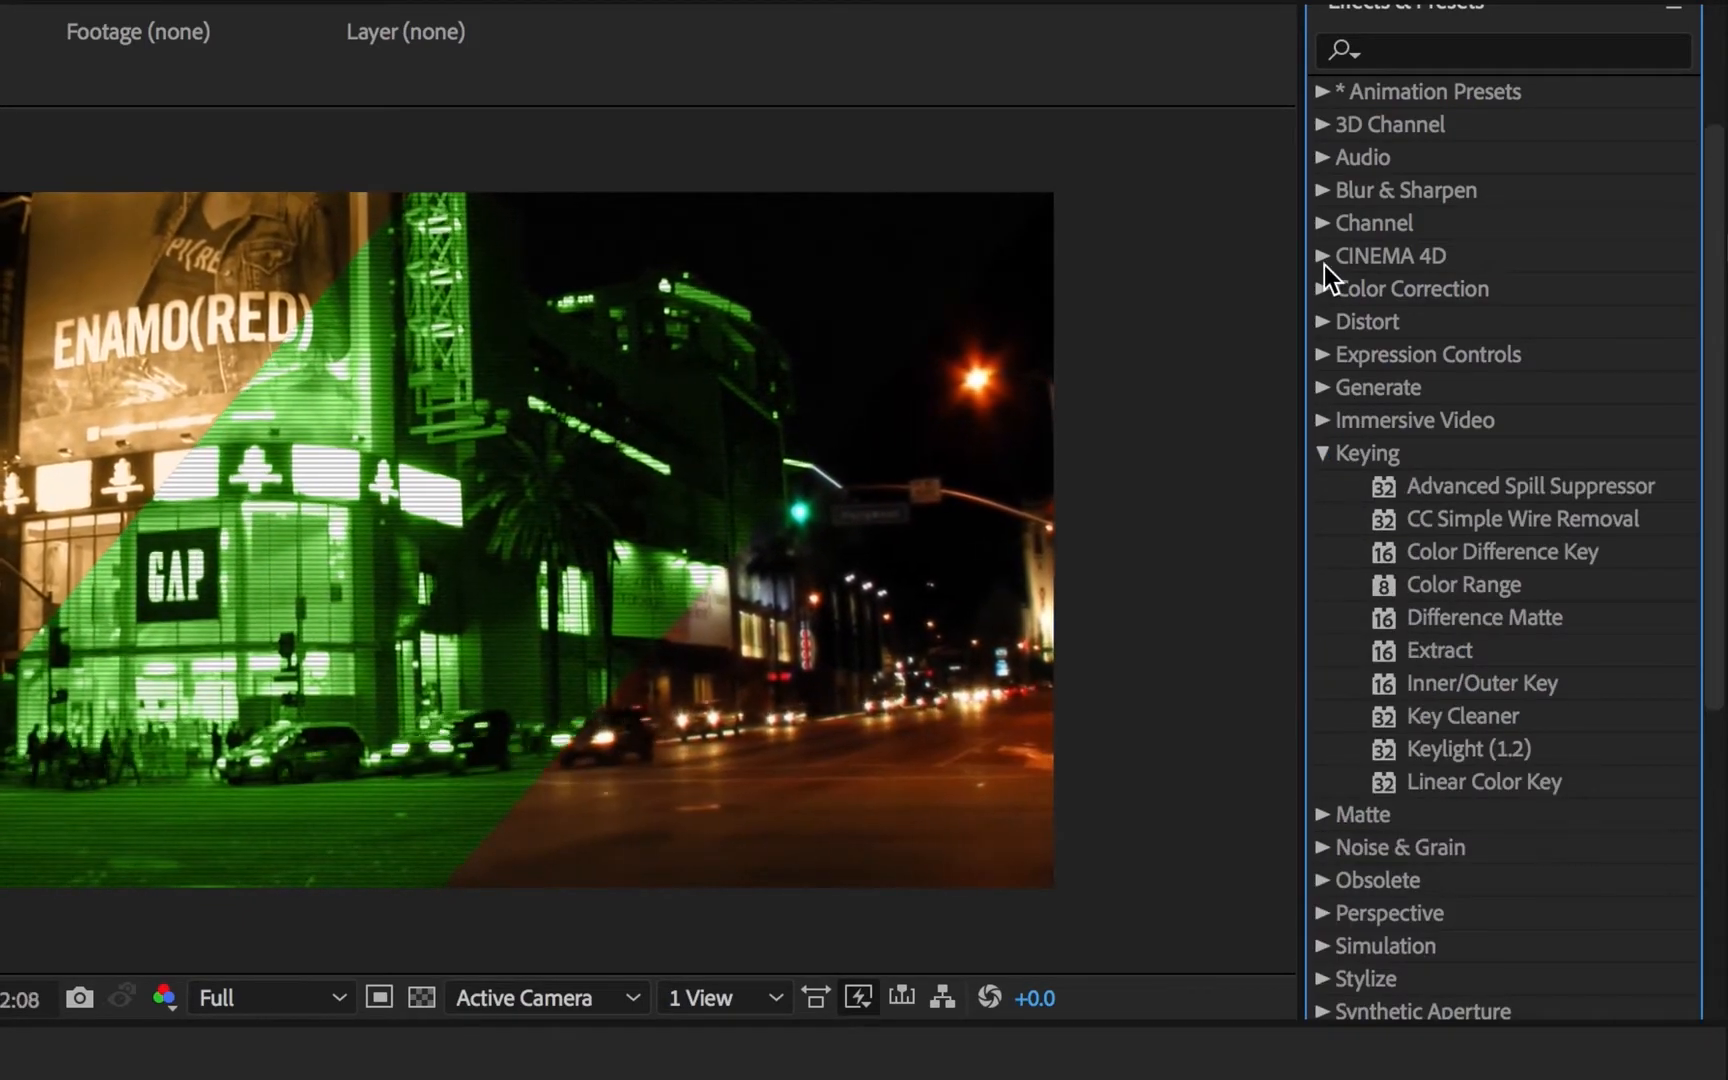
{"action": "left_click", "coordinate": [1322, 258]}
{"action": "left_click", "coordinate": [1322, 258]}
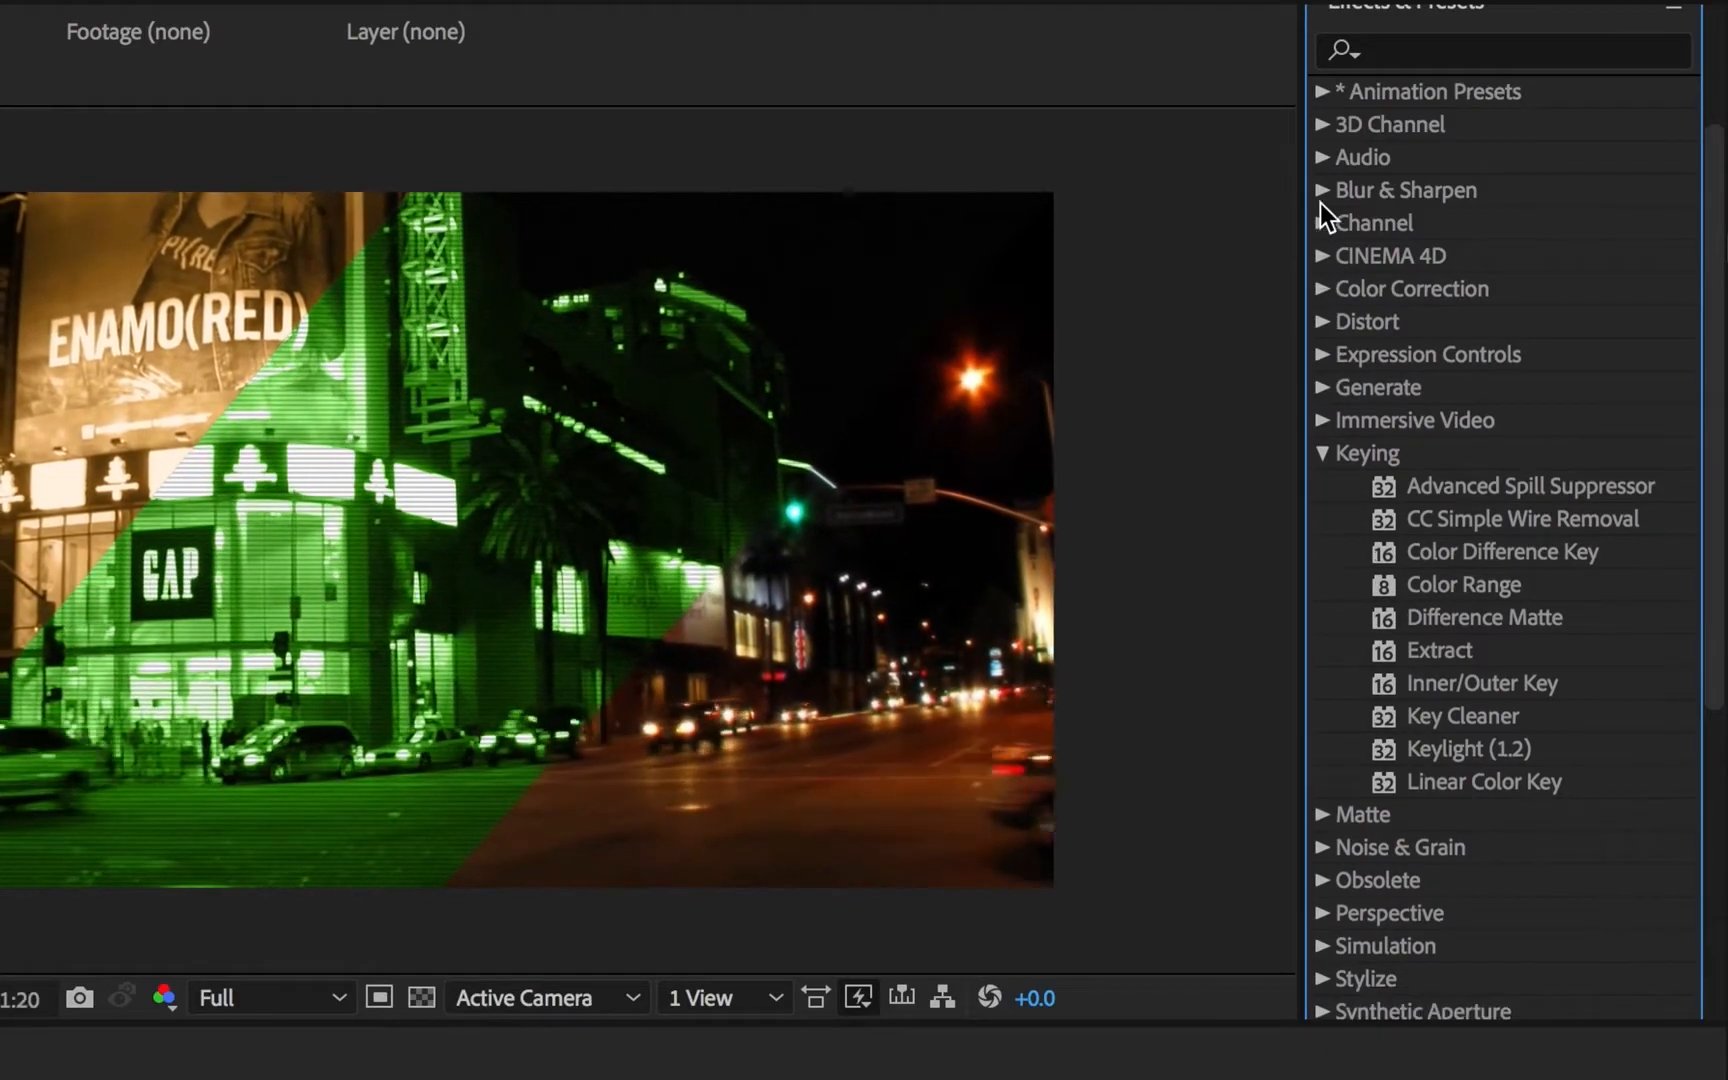
{"action": "left_click", "coordinate": [1322, 190]}
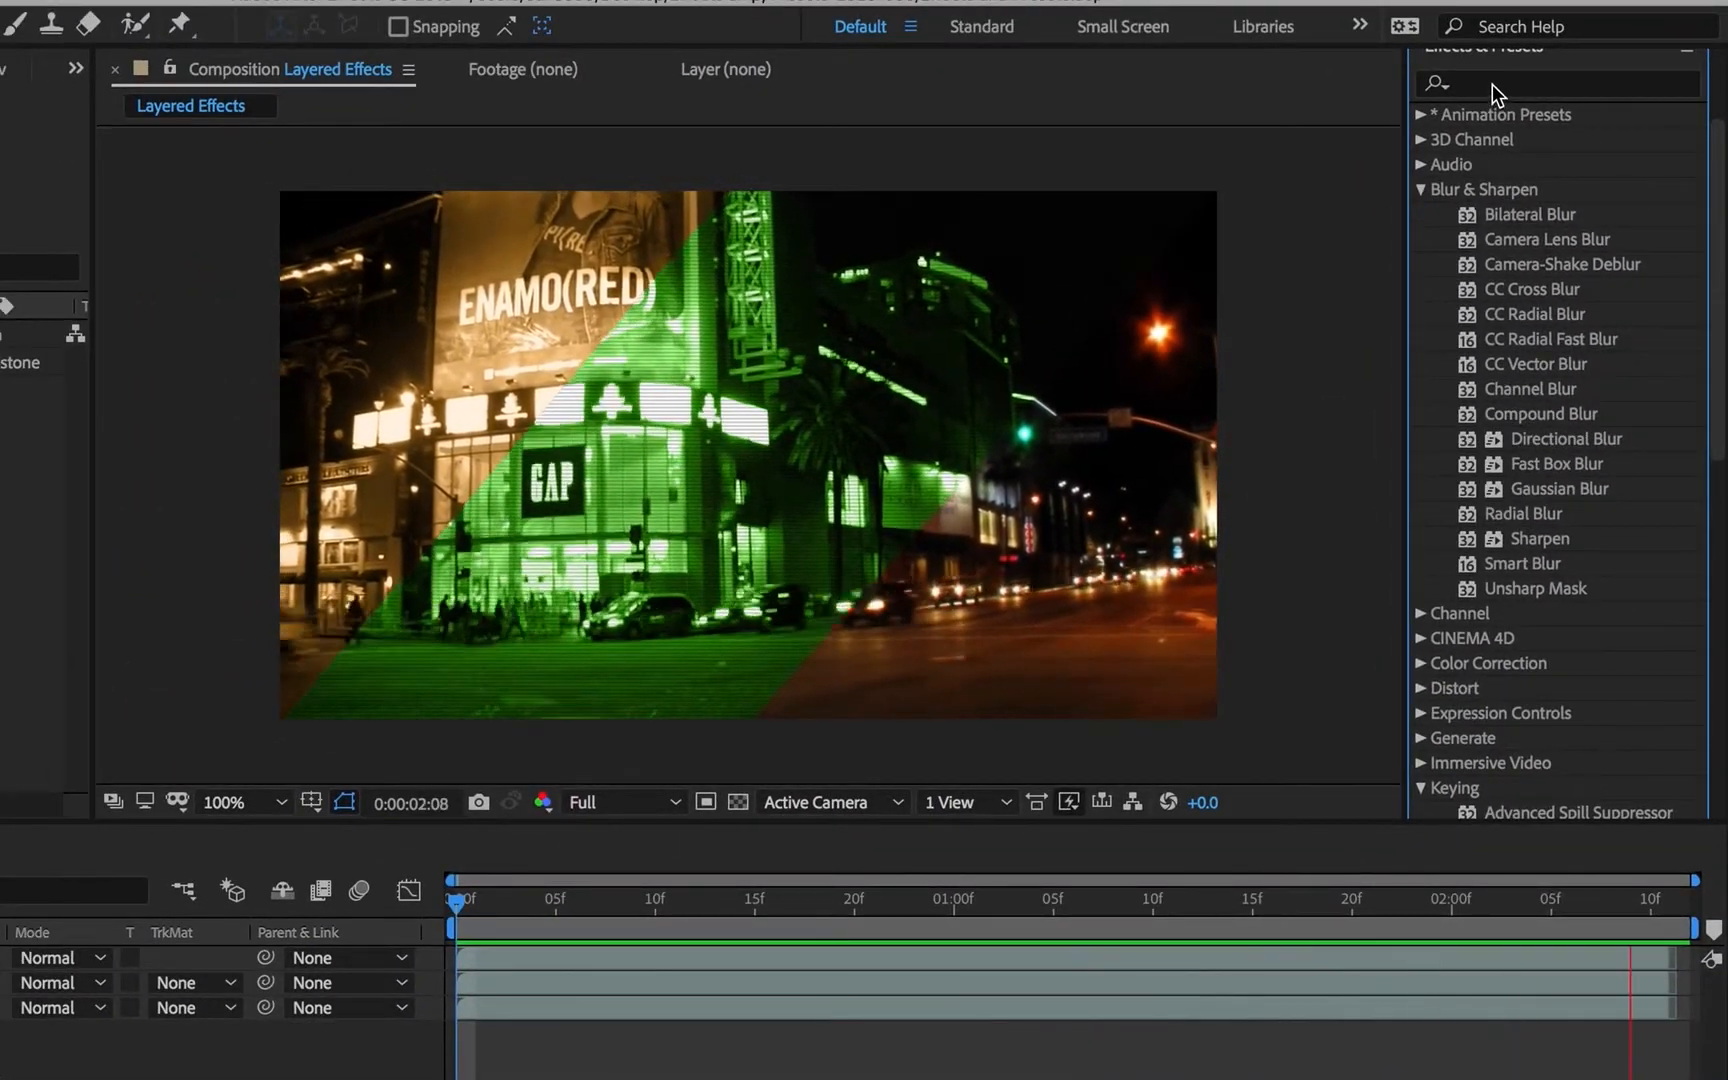
- Search the effects for "gau" and for "black", and select the Black & White color correction effect
{"action": "left_click", "coordinate": [1492, 84]}
{"action": "type", "text": "gau"}
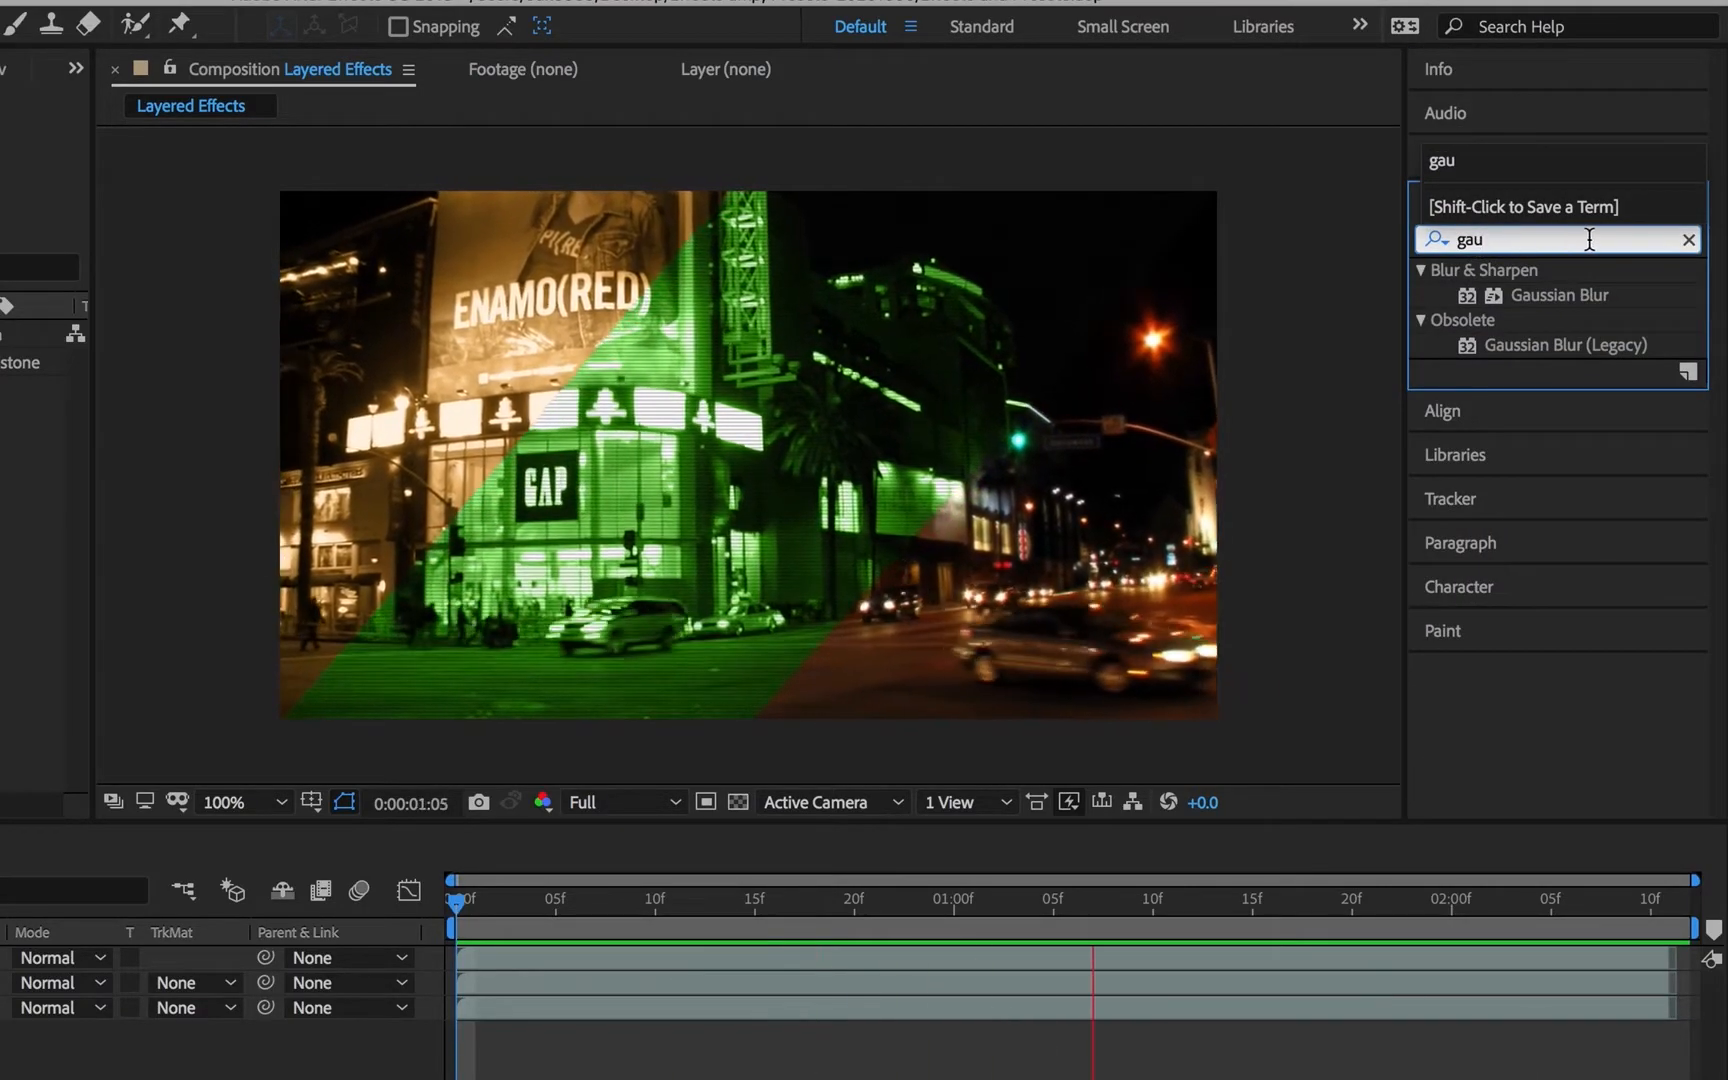
{"action": "left_click", "coordinate": [1688, 240]}
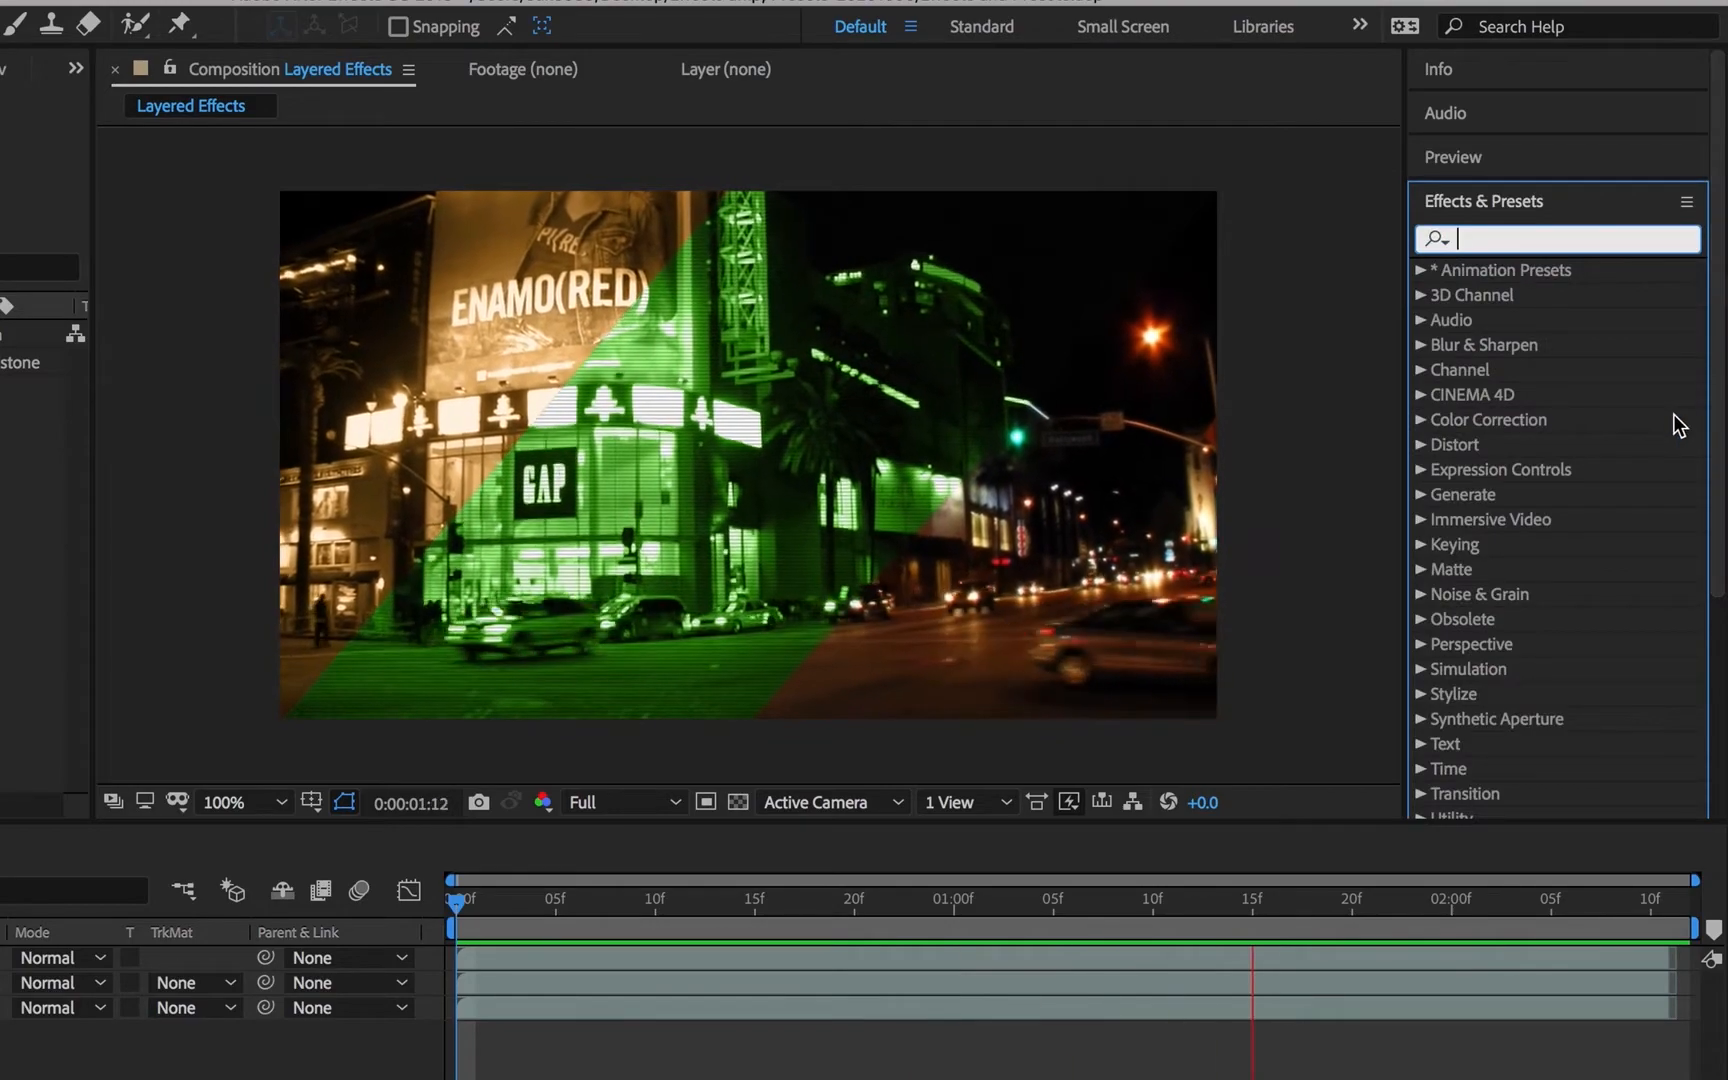
{"action": "type", "text": "bla"}
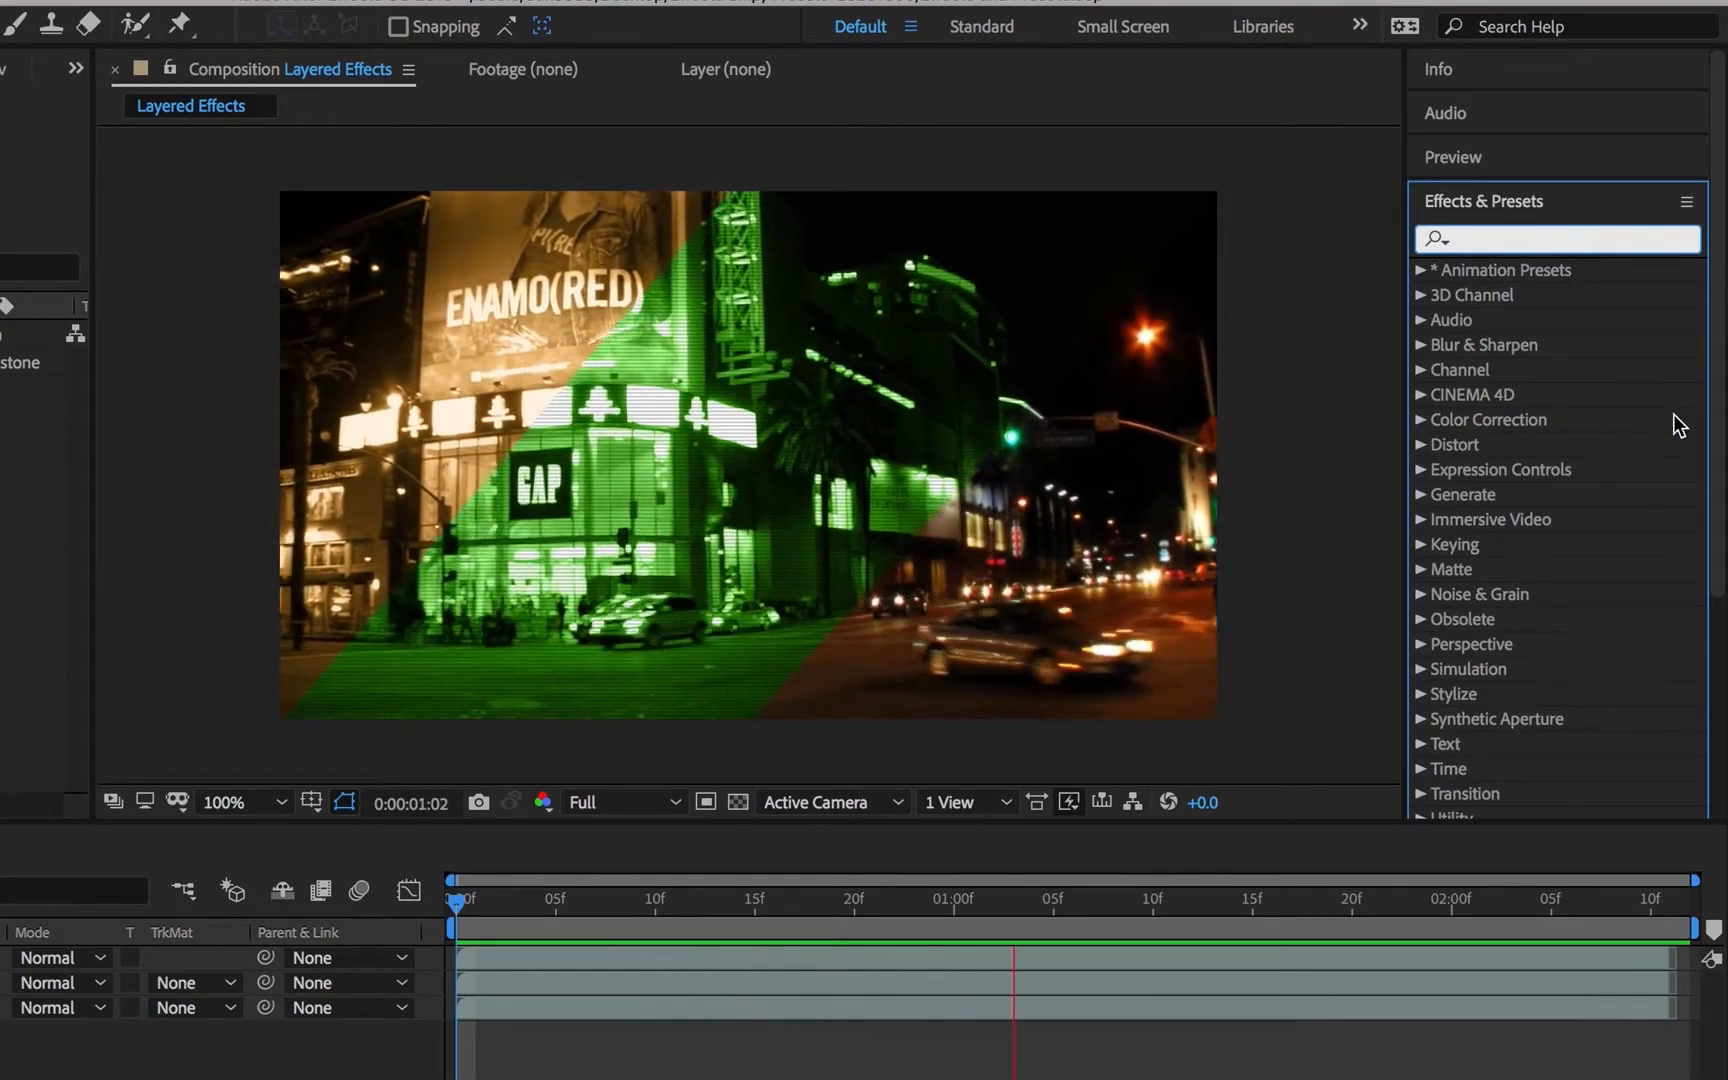
{"action": "type", "text": "ck"}
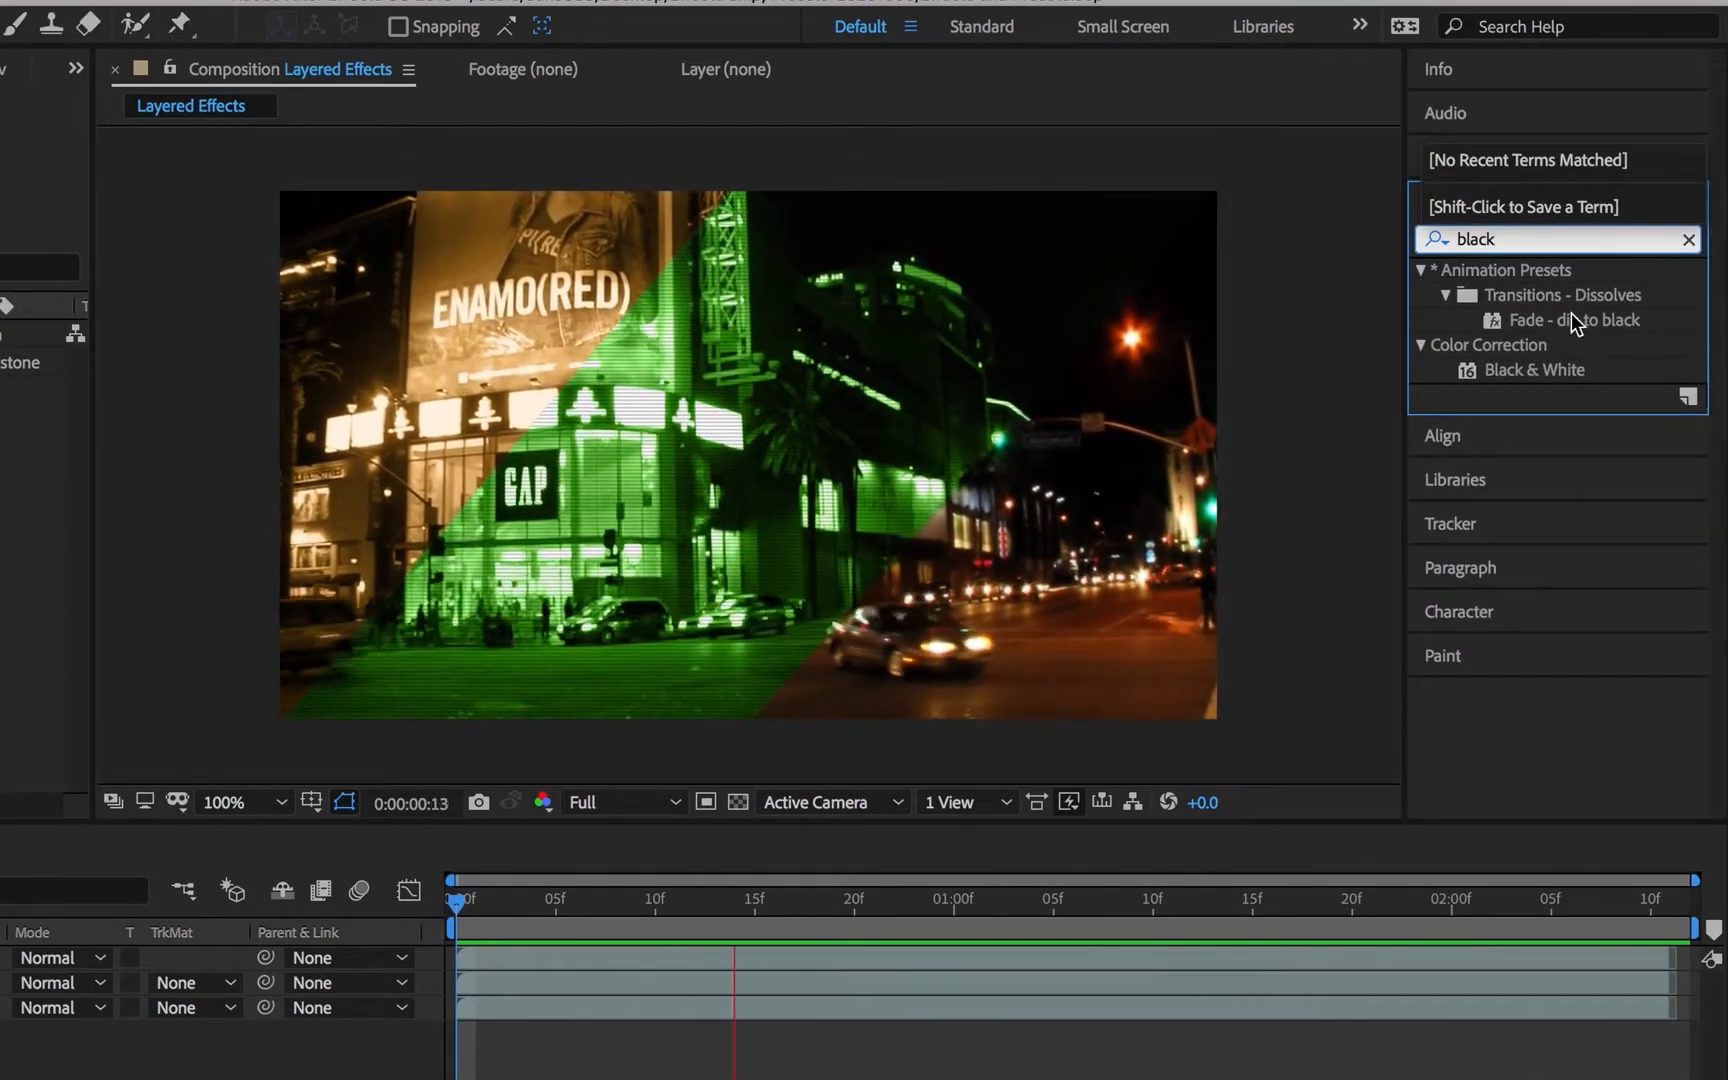
{"action": "left_click", "coordinate": [1534, 369]}
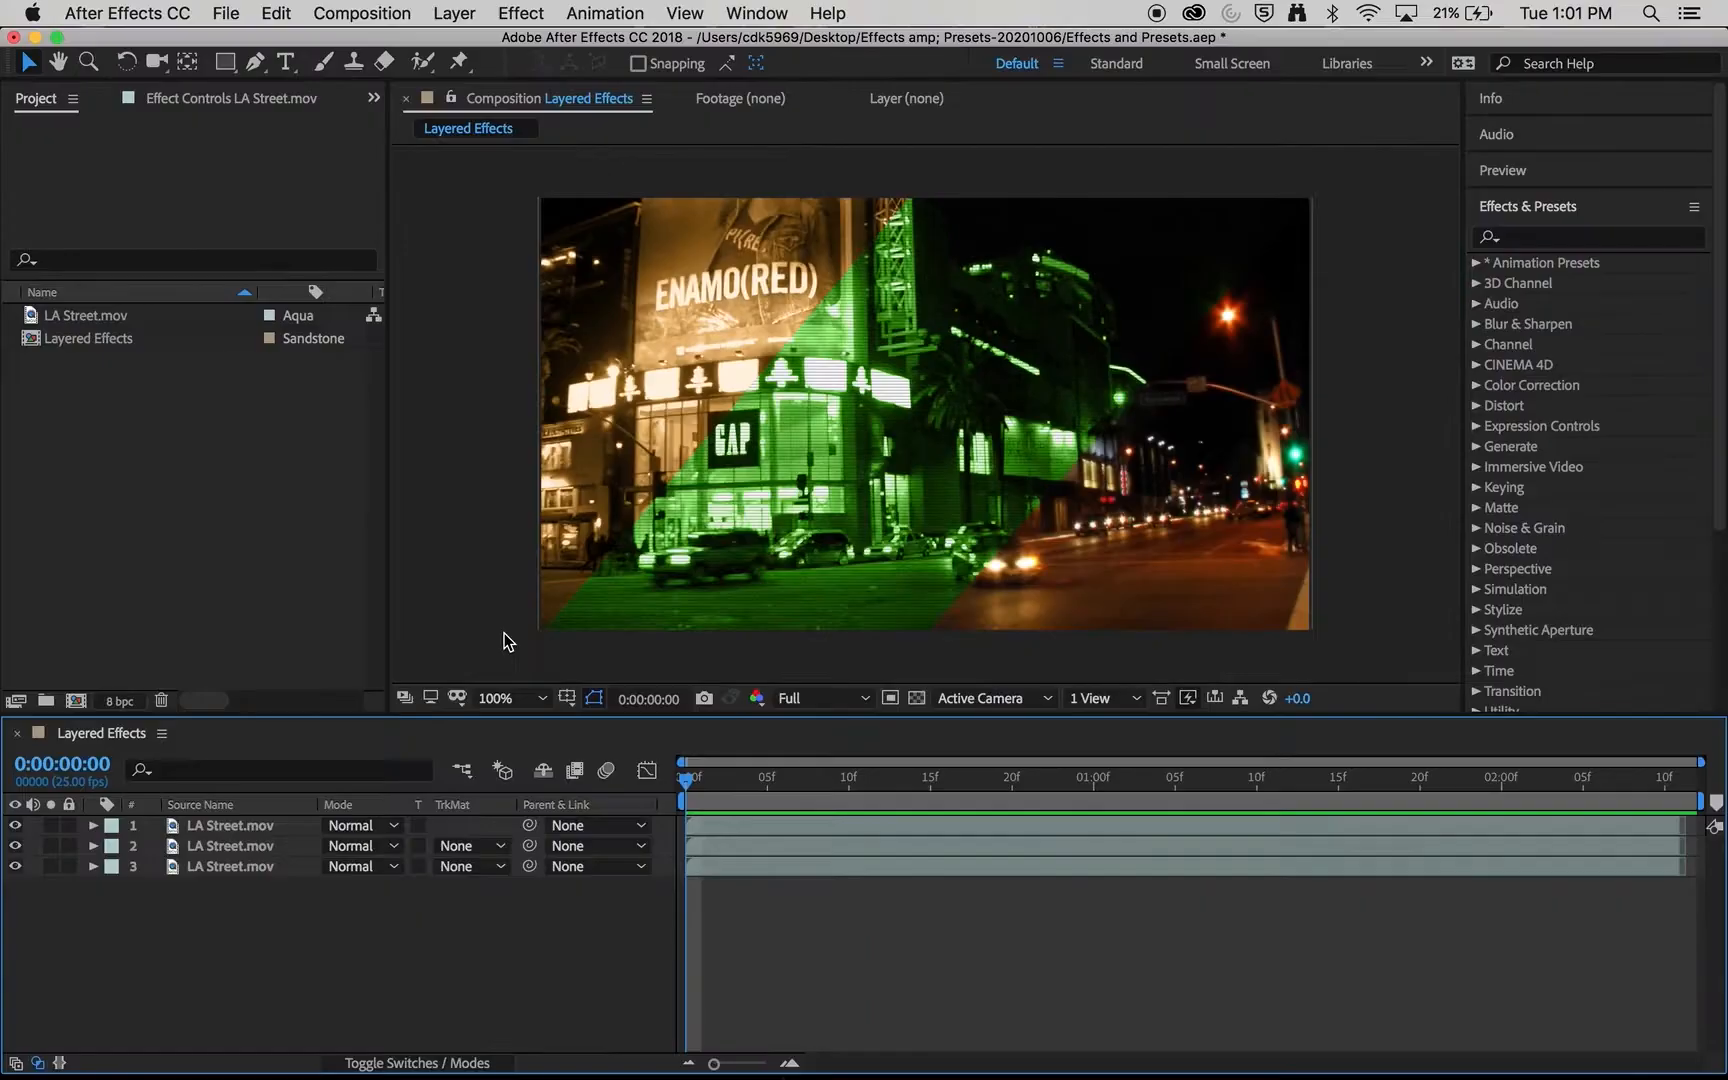
{"action": "key", "text": "space"}
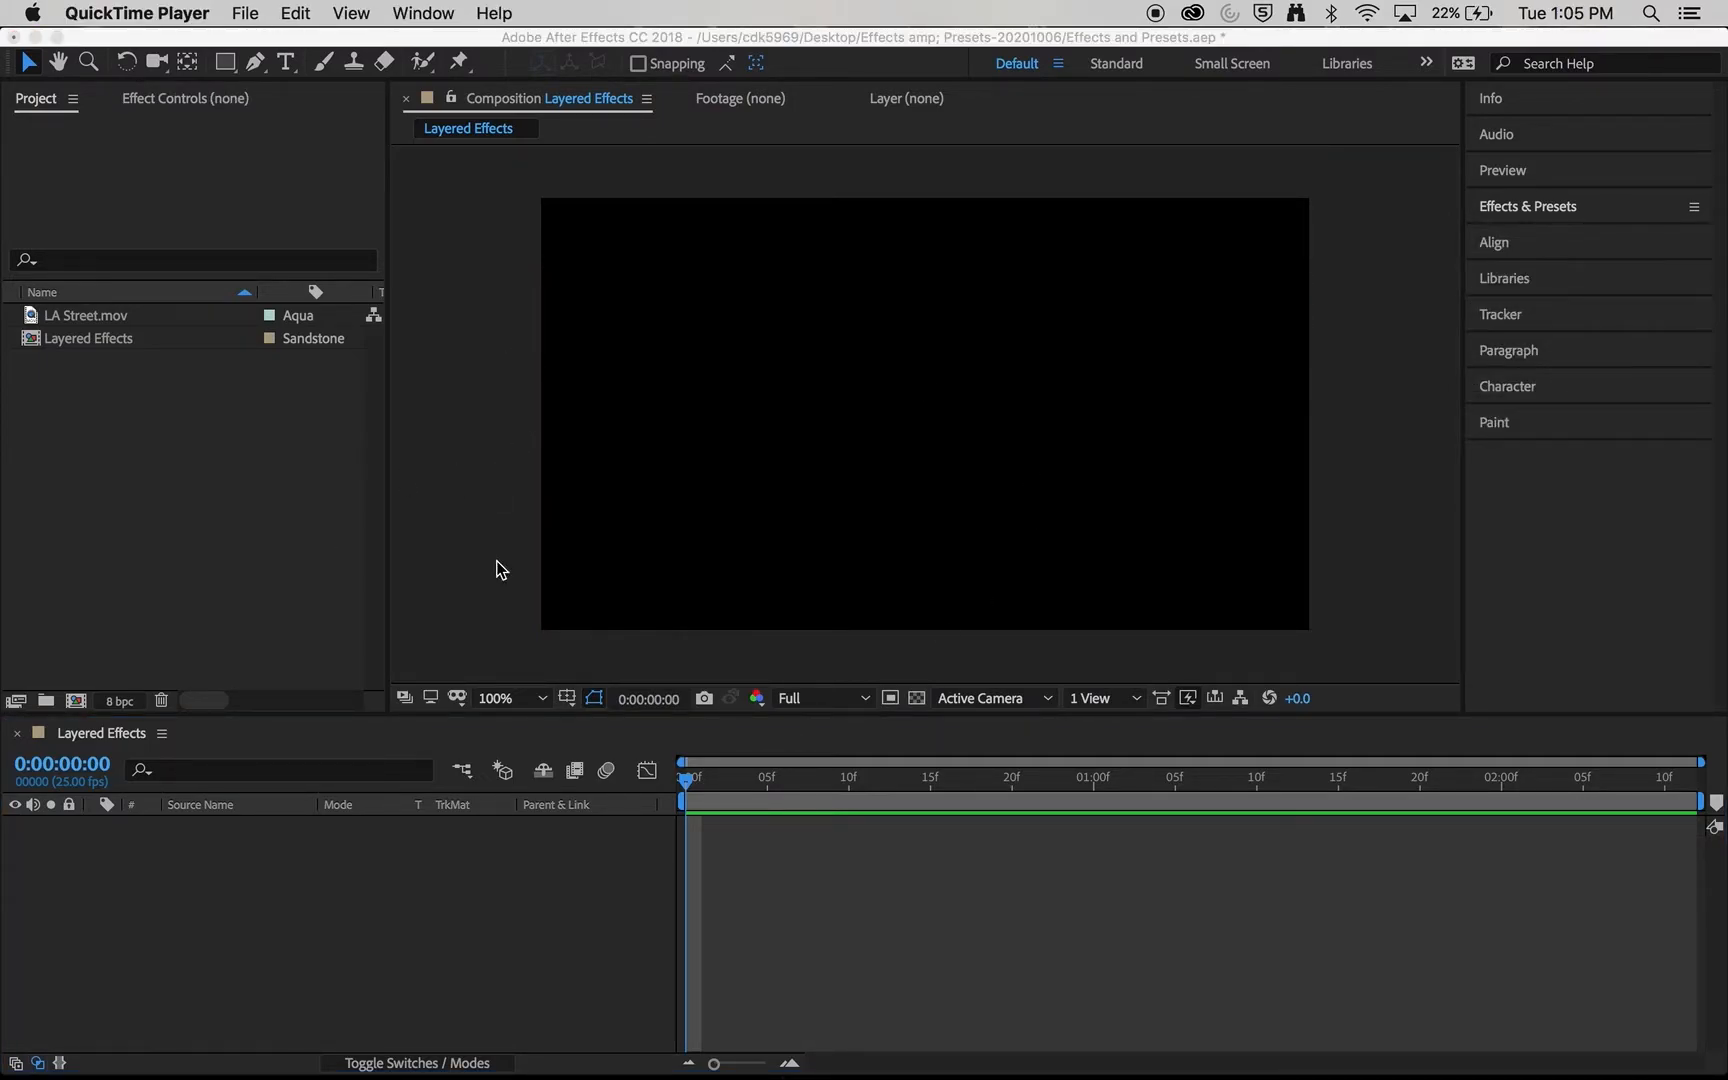
- Add LA Street.mov to the Layered Effects composition and scale the clip to fill the frame
{"action": "left_click", "coordinate": [88, 320]}
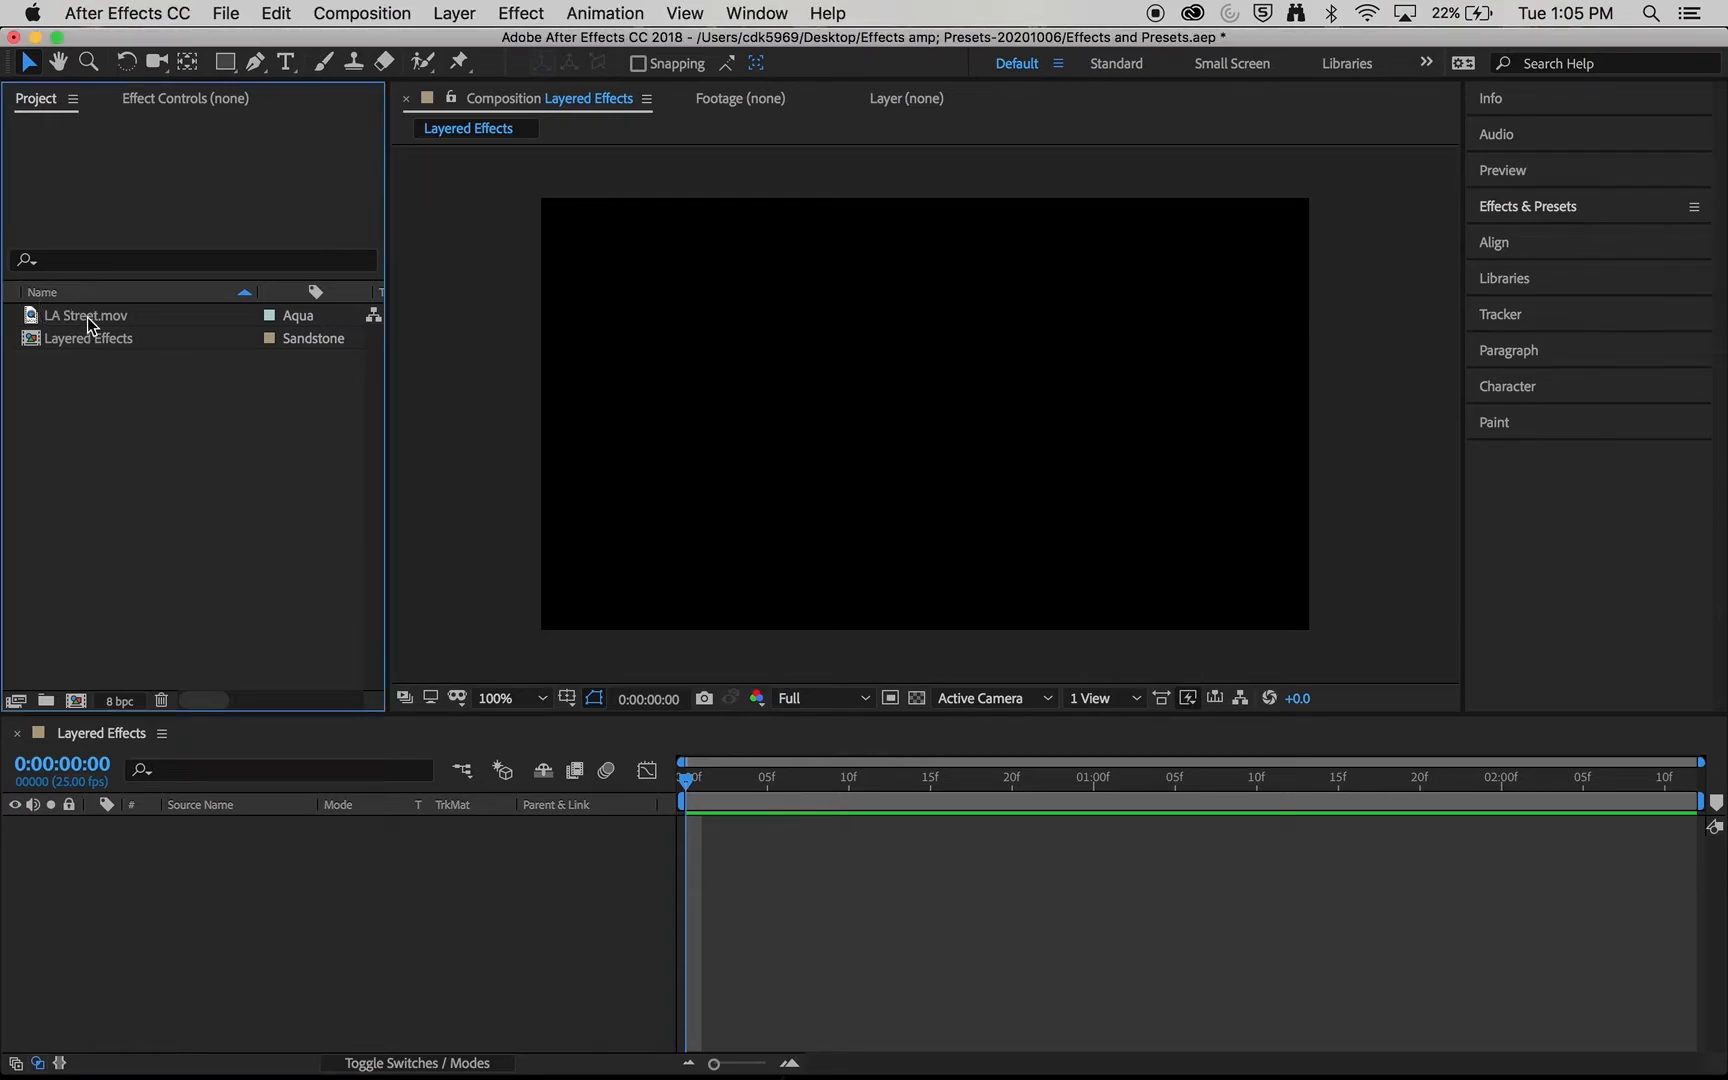
{"action": "left_click", "coordinate": [90, 318]}
{"action": "left_click_drag", "start_coordinate": [90, 319], "coordinate": [166, 860]}
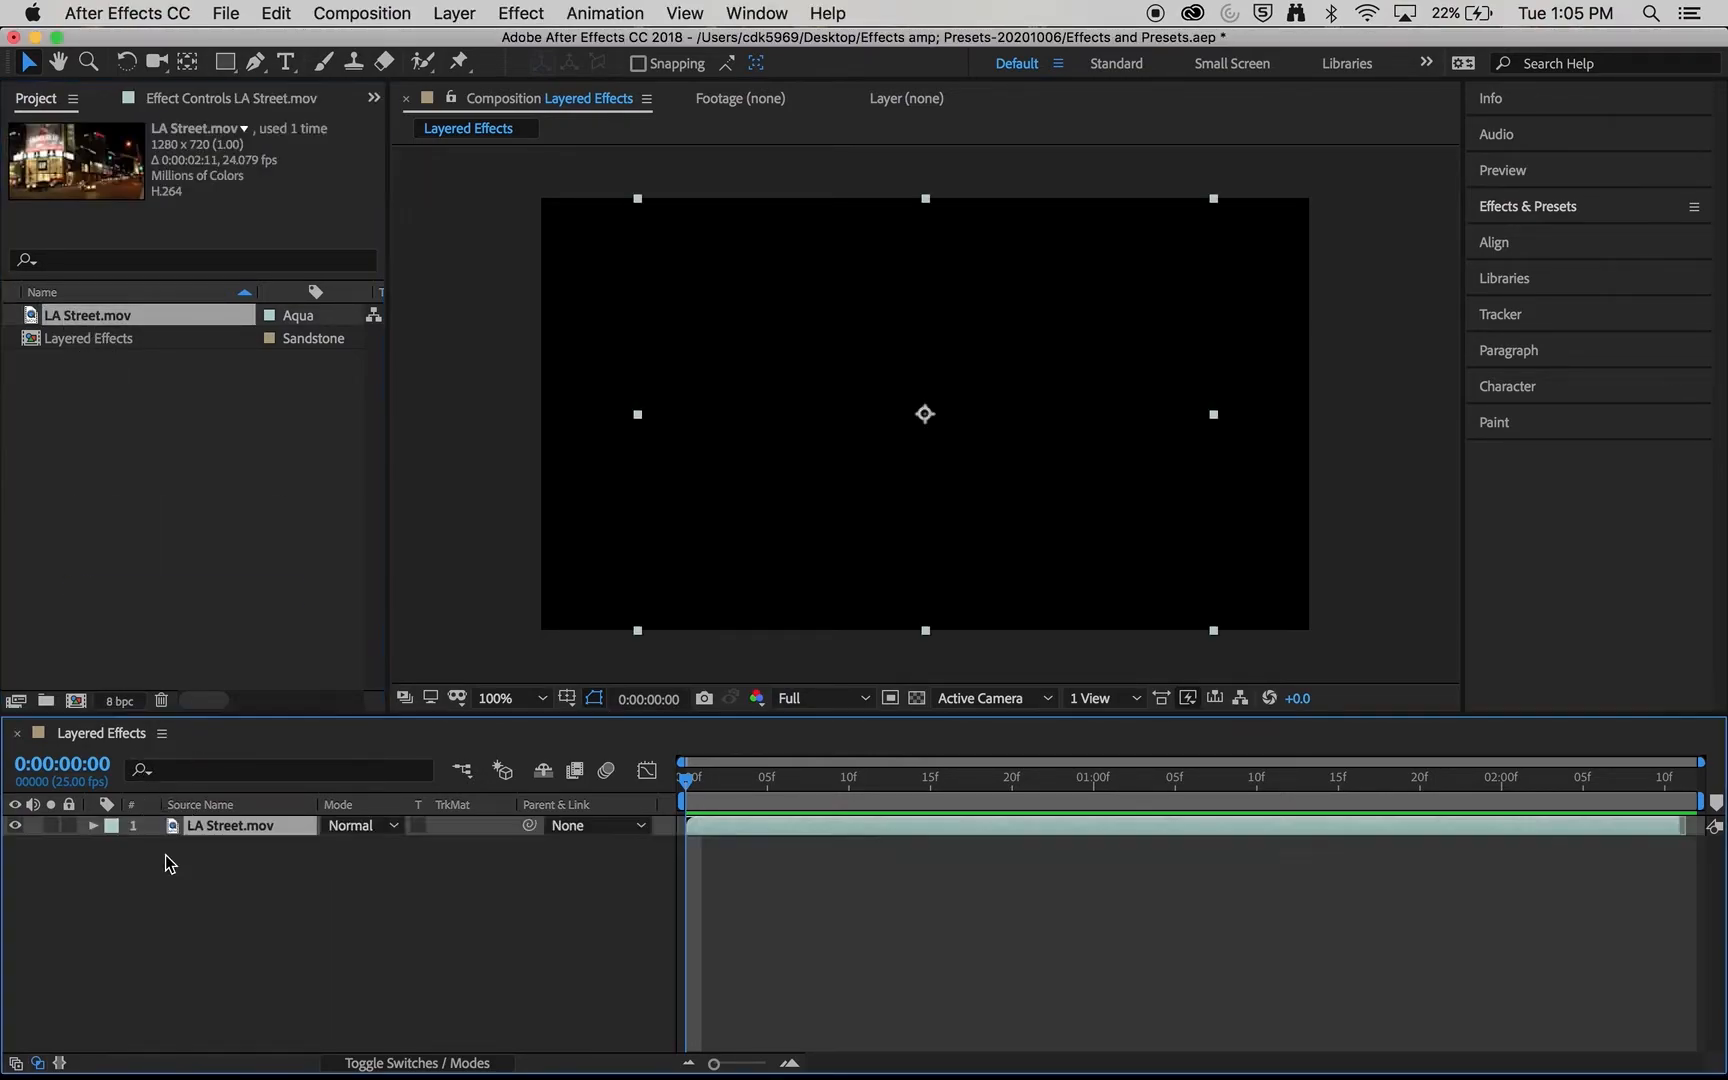
{"action": "left_click_drag", "start_coordinate": [638, 631], "coordinate": [541, 632]}
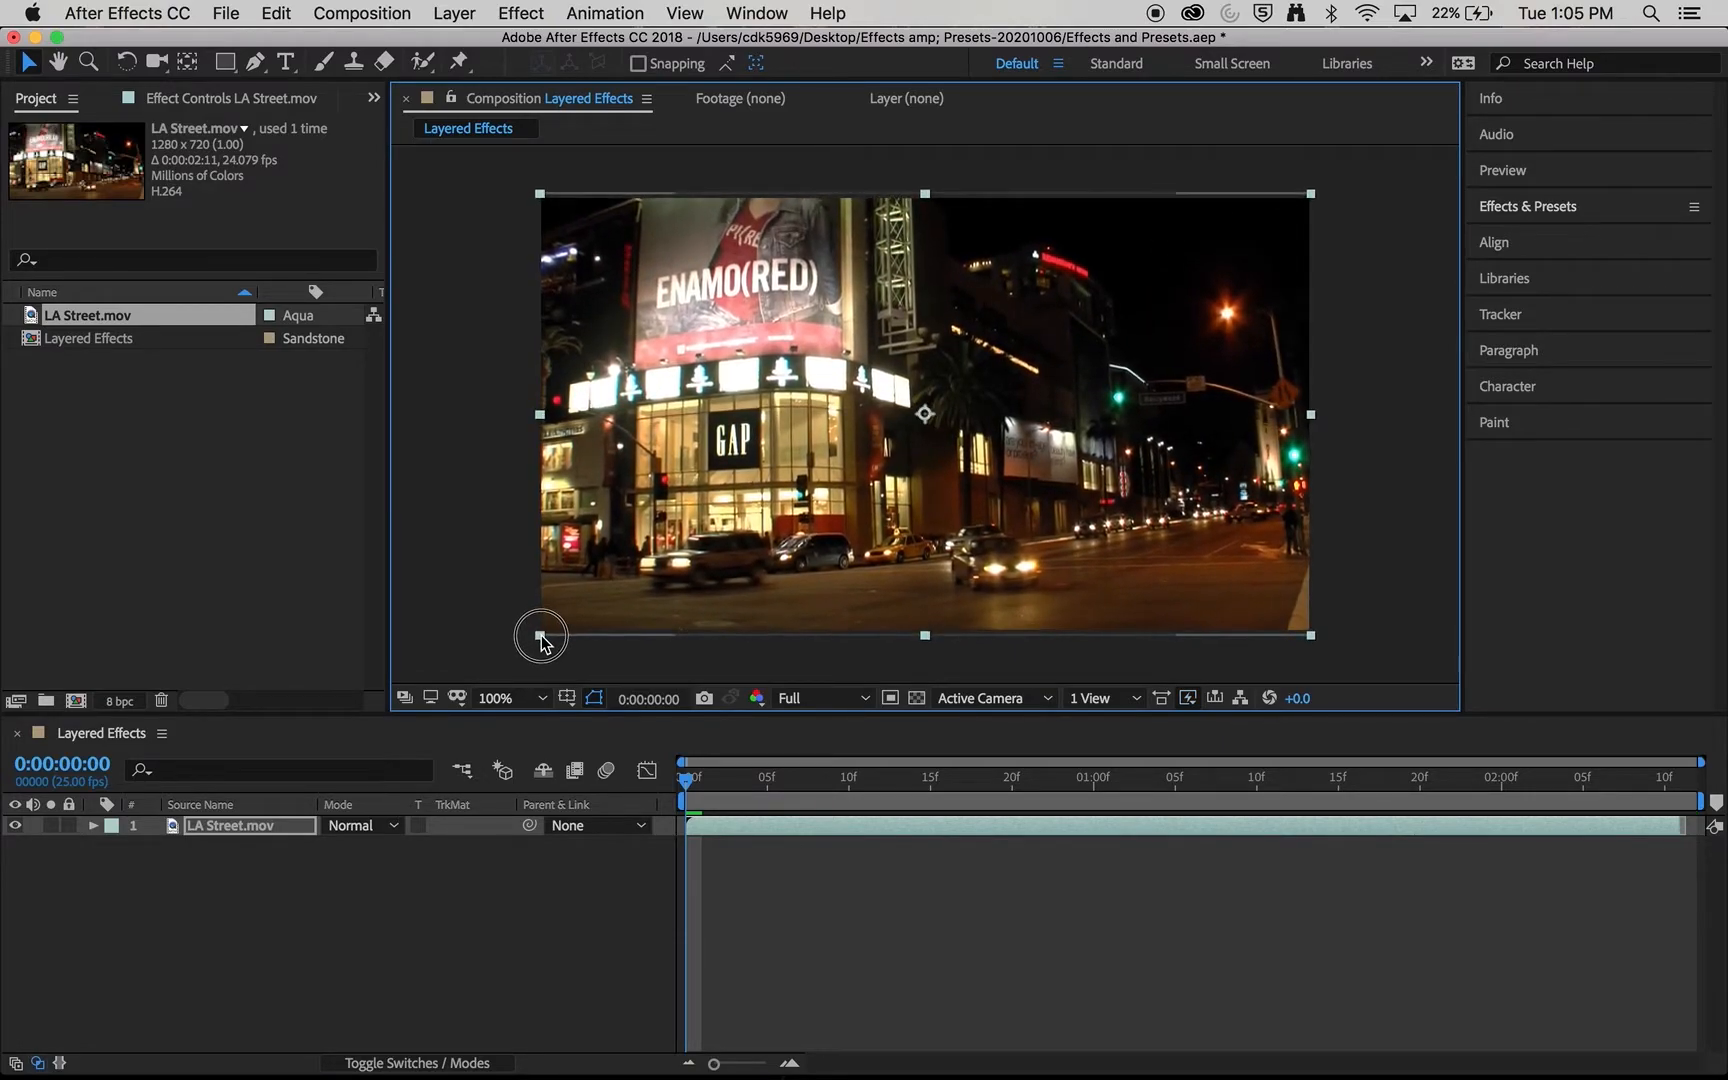
- Play a preview of the LA Street.mov layer and stop it partway through
{"action": "left_click", "coordinate": [459, 960]}
{"action": "key", "text": "space"}
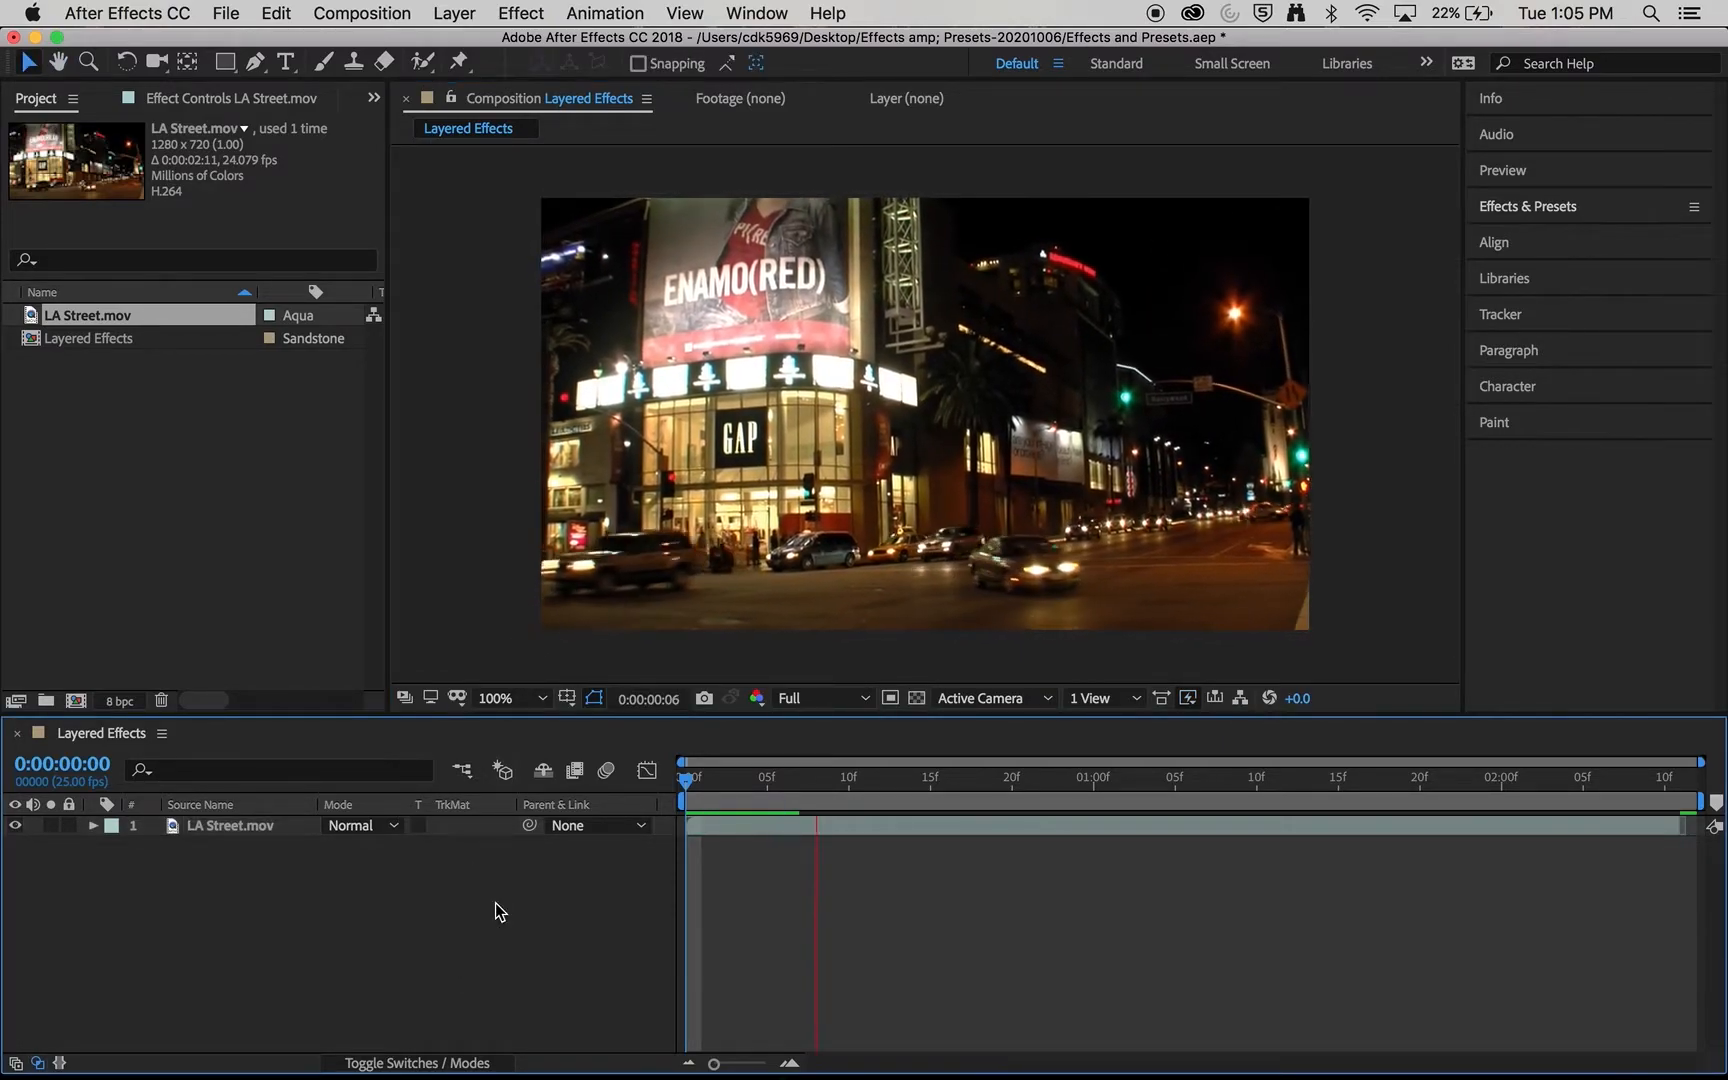
{"action": "key", "text": "space"}
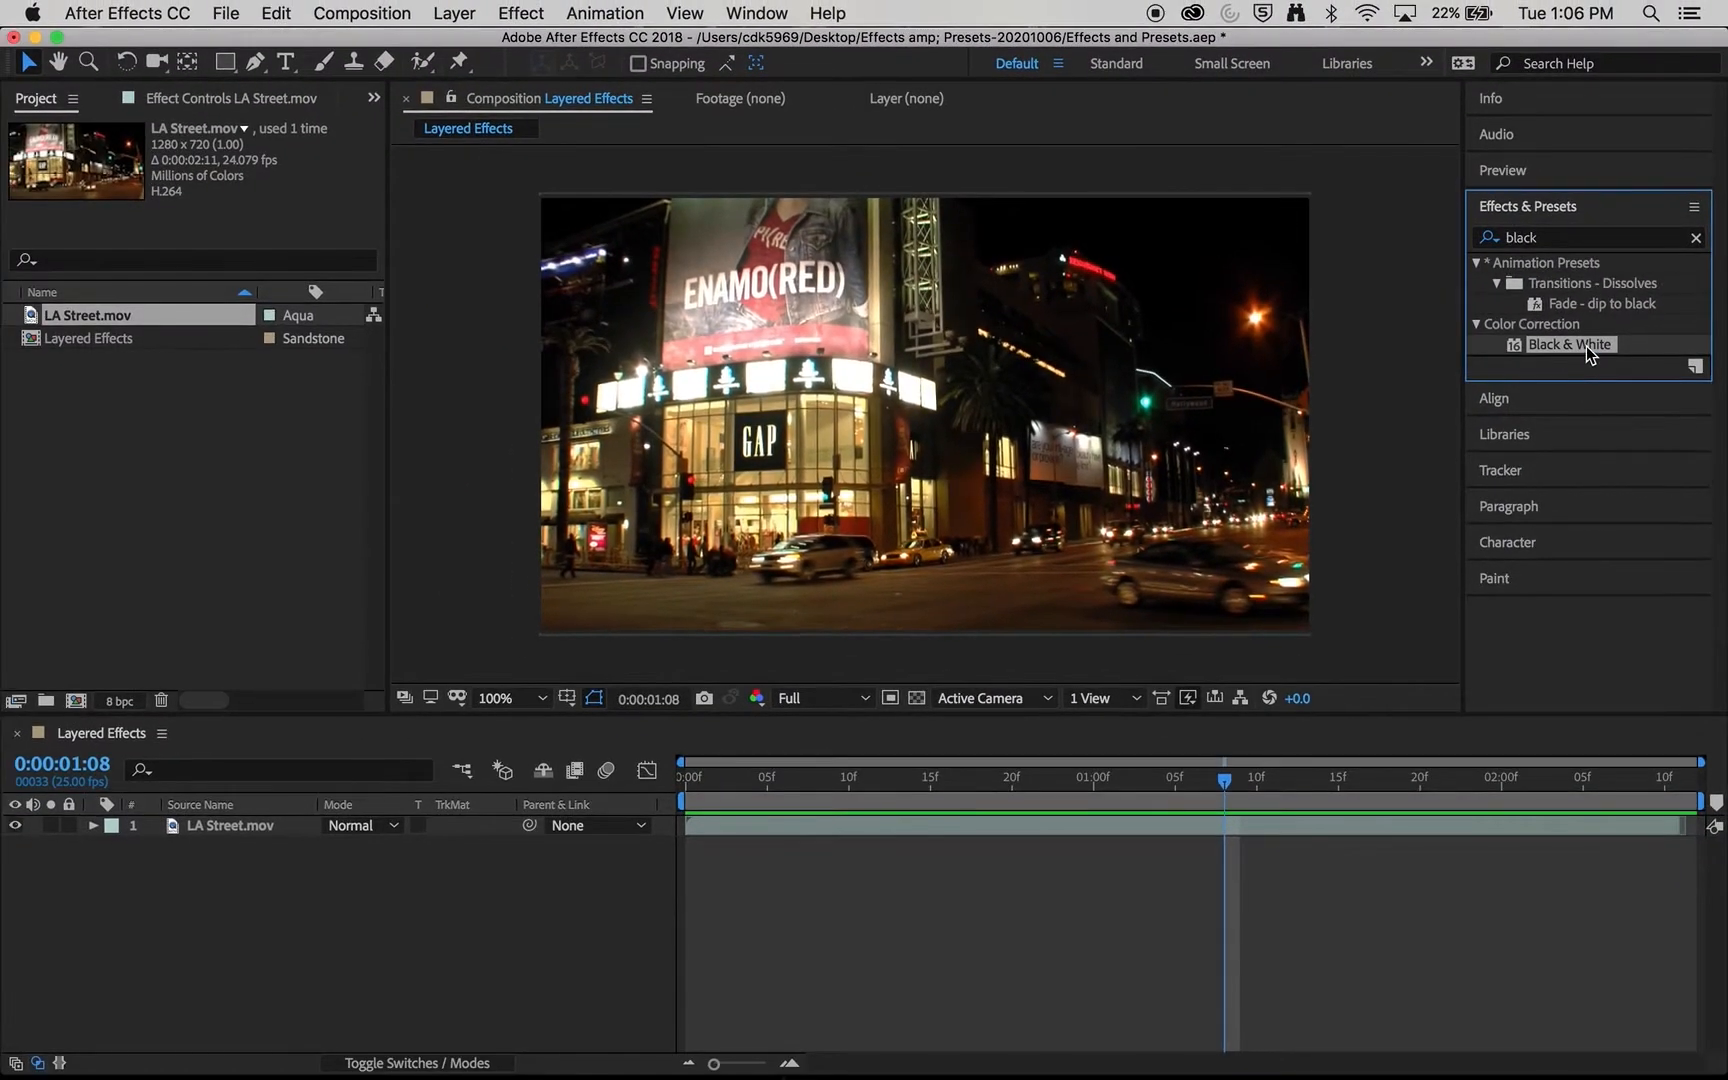
- Try applying the Black & White effect to the LA Street.mov layer, undo it, and apply the effect again
{"action": "left_click_drag", "start_coordinate": [1586, 346], "coordinate": [935, 360]}
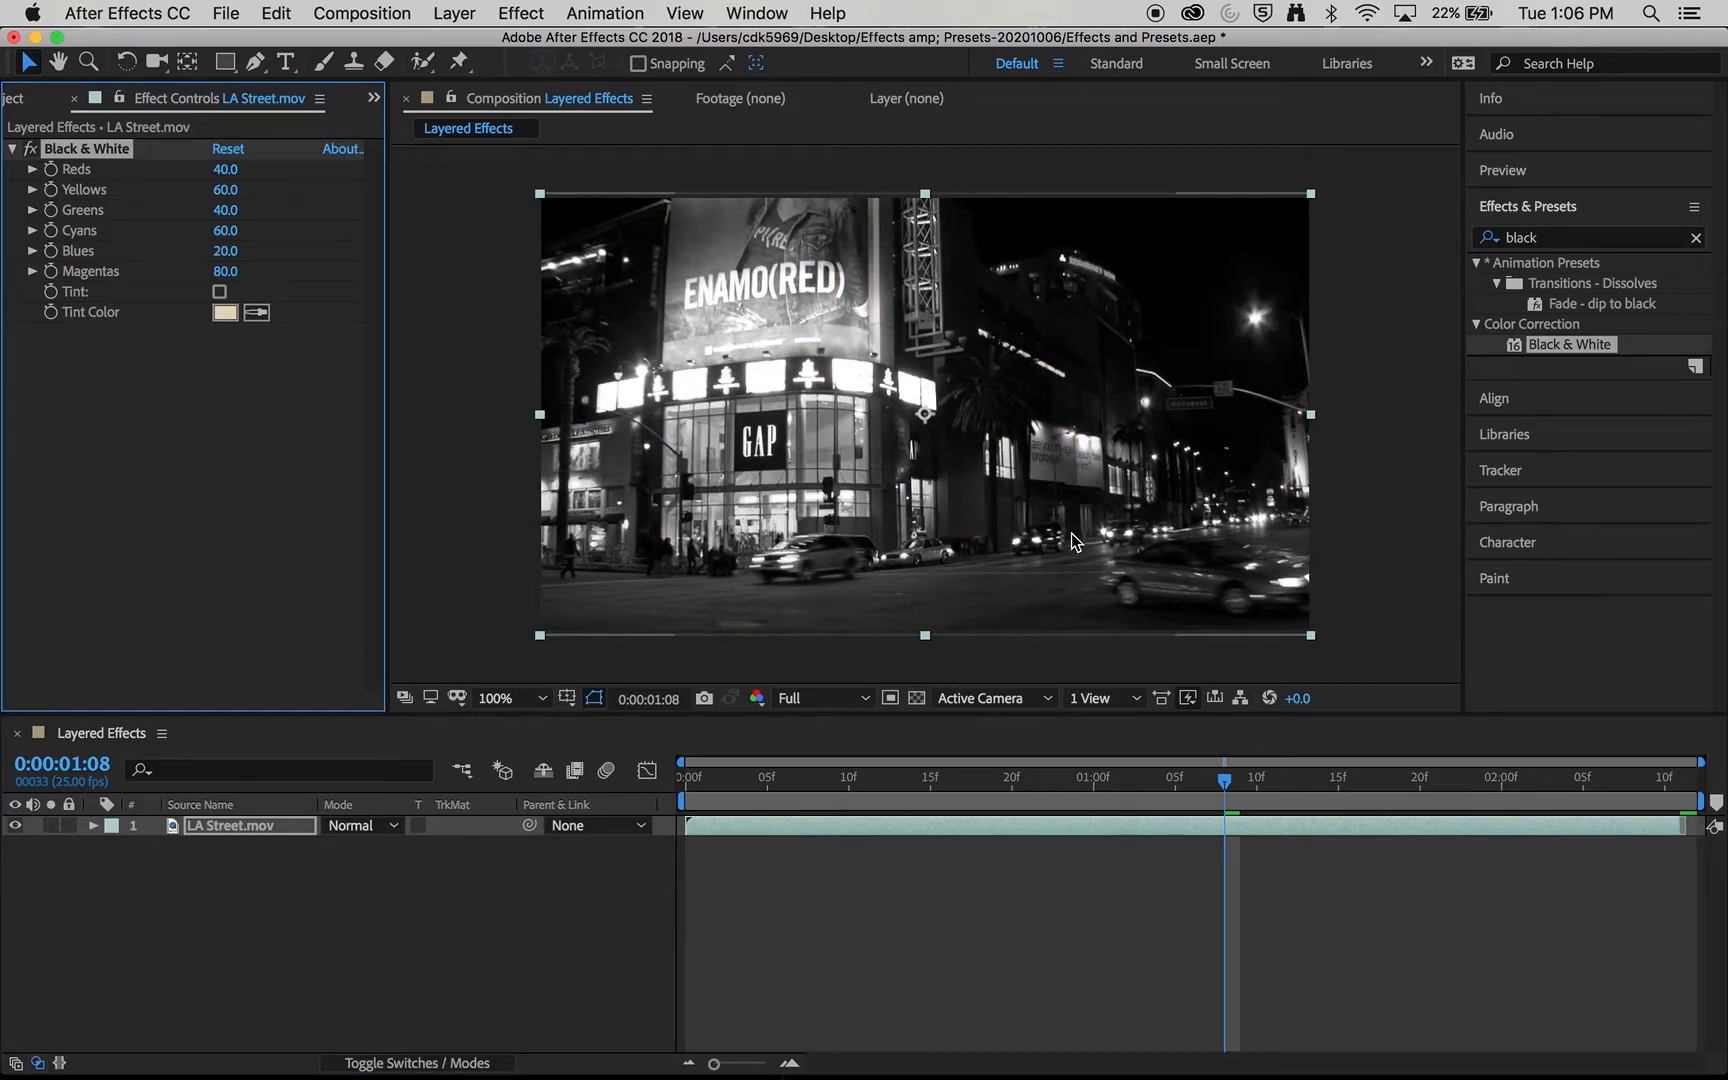
{"action": "key", "text": "super+z"}
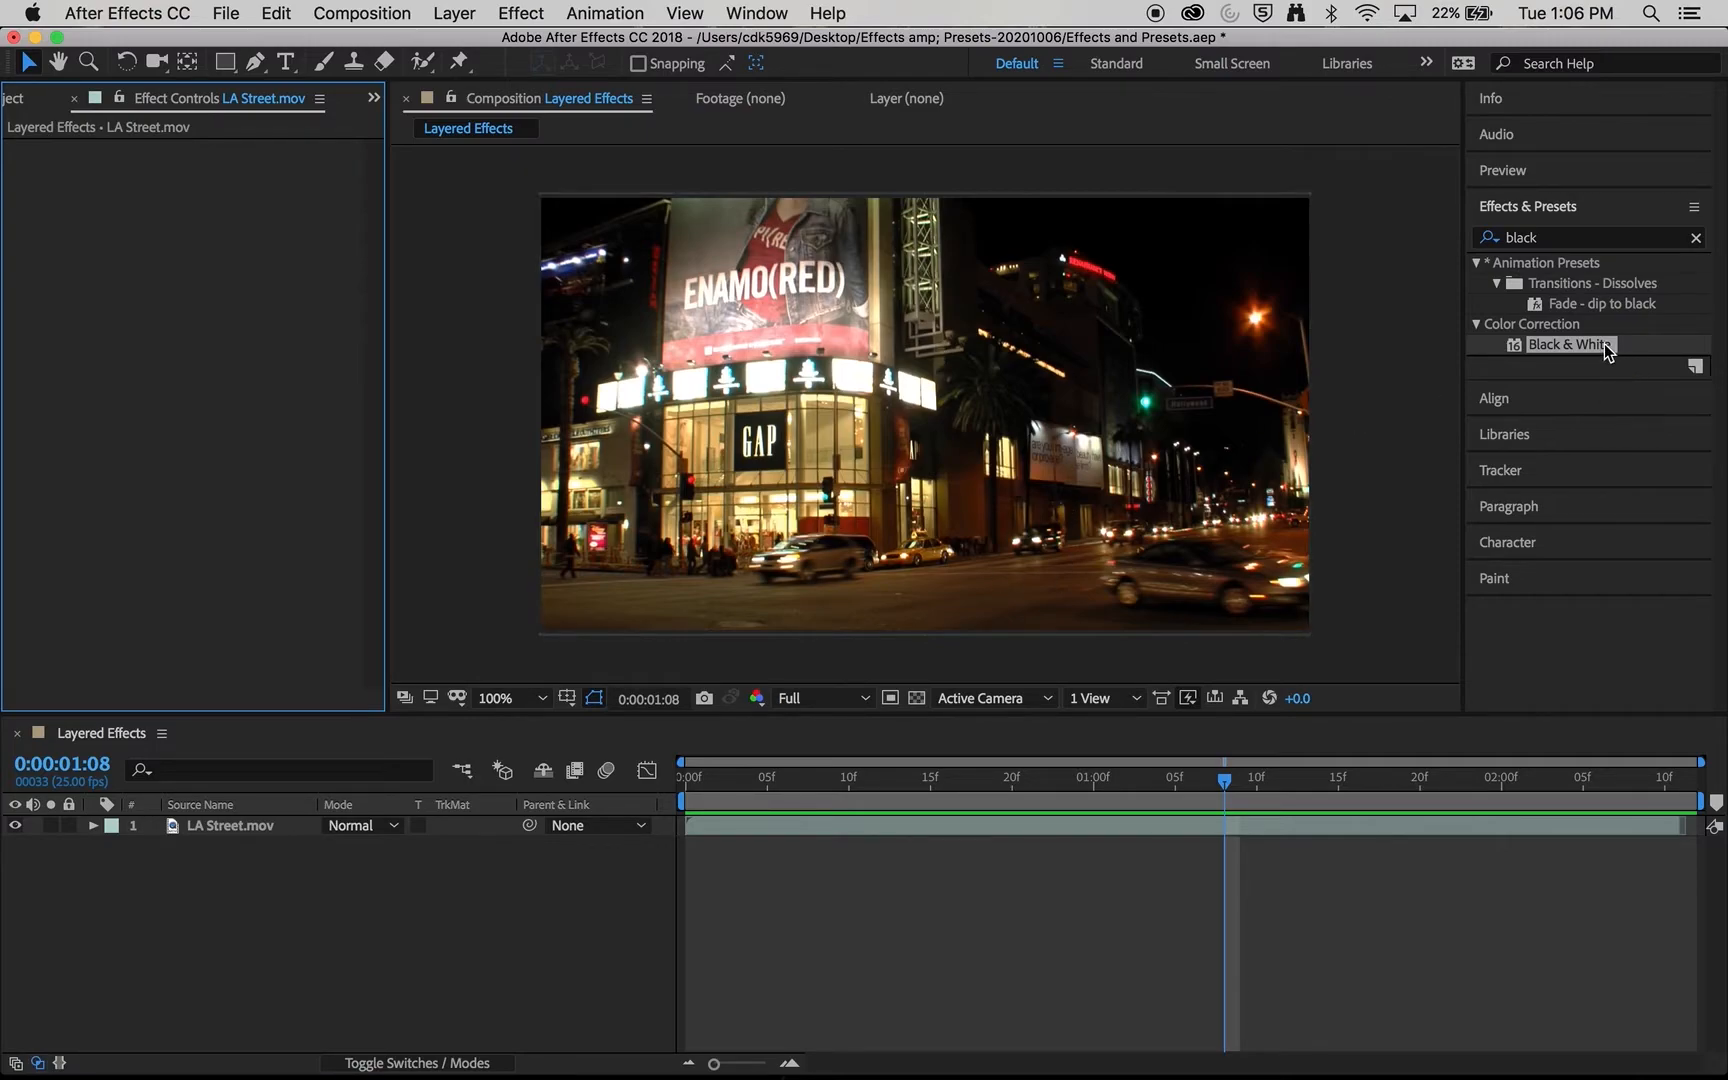
{"action": "left_click_drag", "start_coordinate": [1604, 343], "coordinate": [975, 530]}
{"action": "left_click_drag", "start_coordinate": [670, 589], "coordinate": [263, 831]}
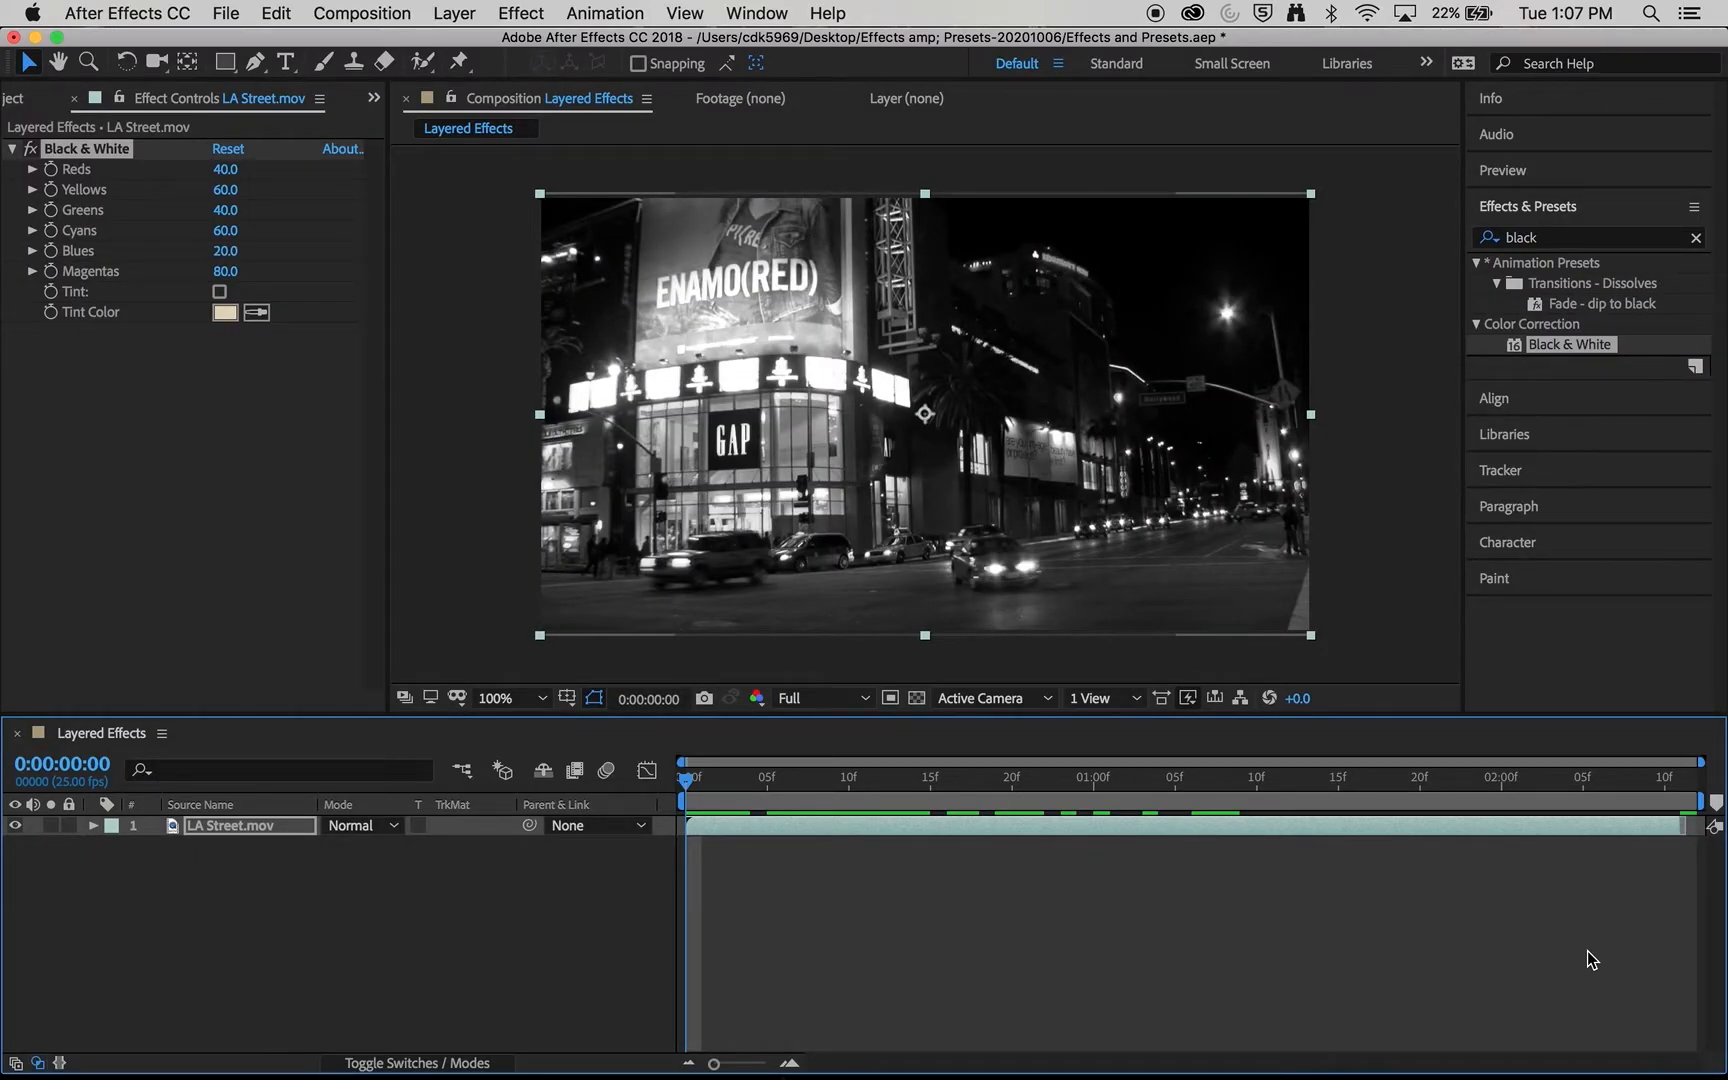
- Scrub the timeline back to the first frame to examine the Black & White effect across the clip
{"action": "left_click", "coordinate": [1237, 805]}
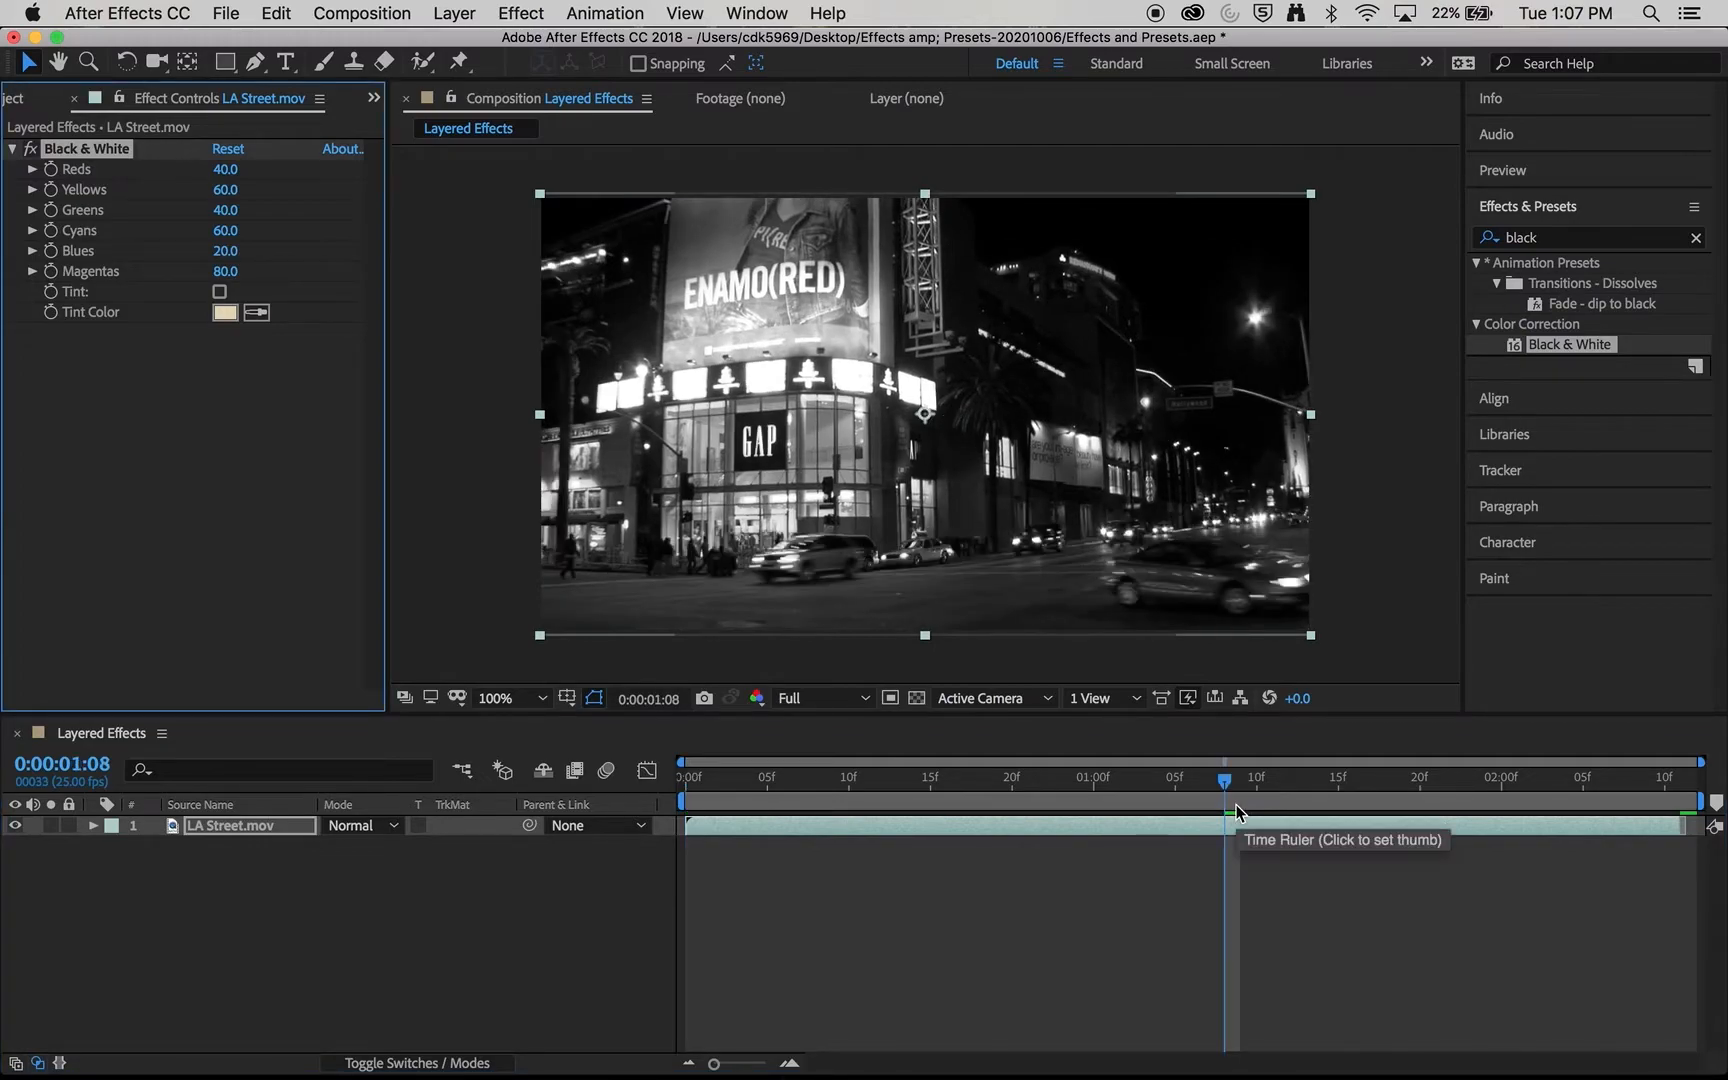
{"action": "left_click_drag", "start_coordinate": [1222, 784], "coordinate": [686, 815]}
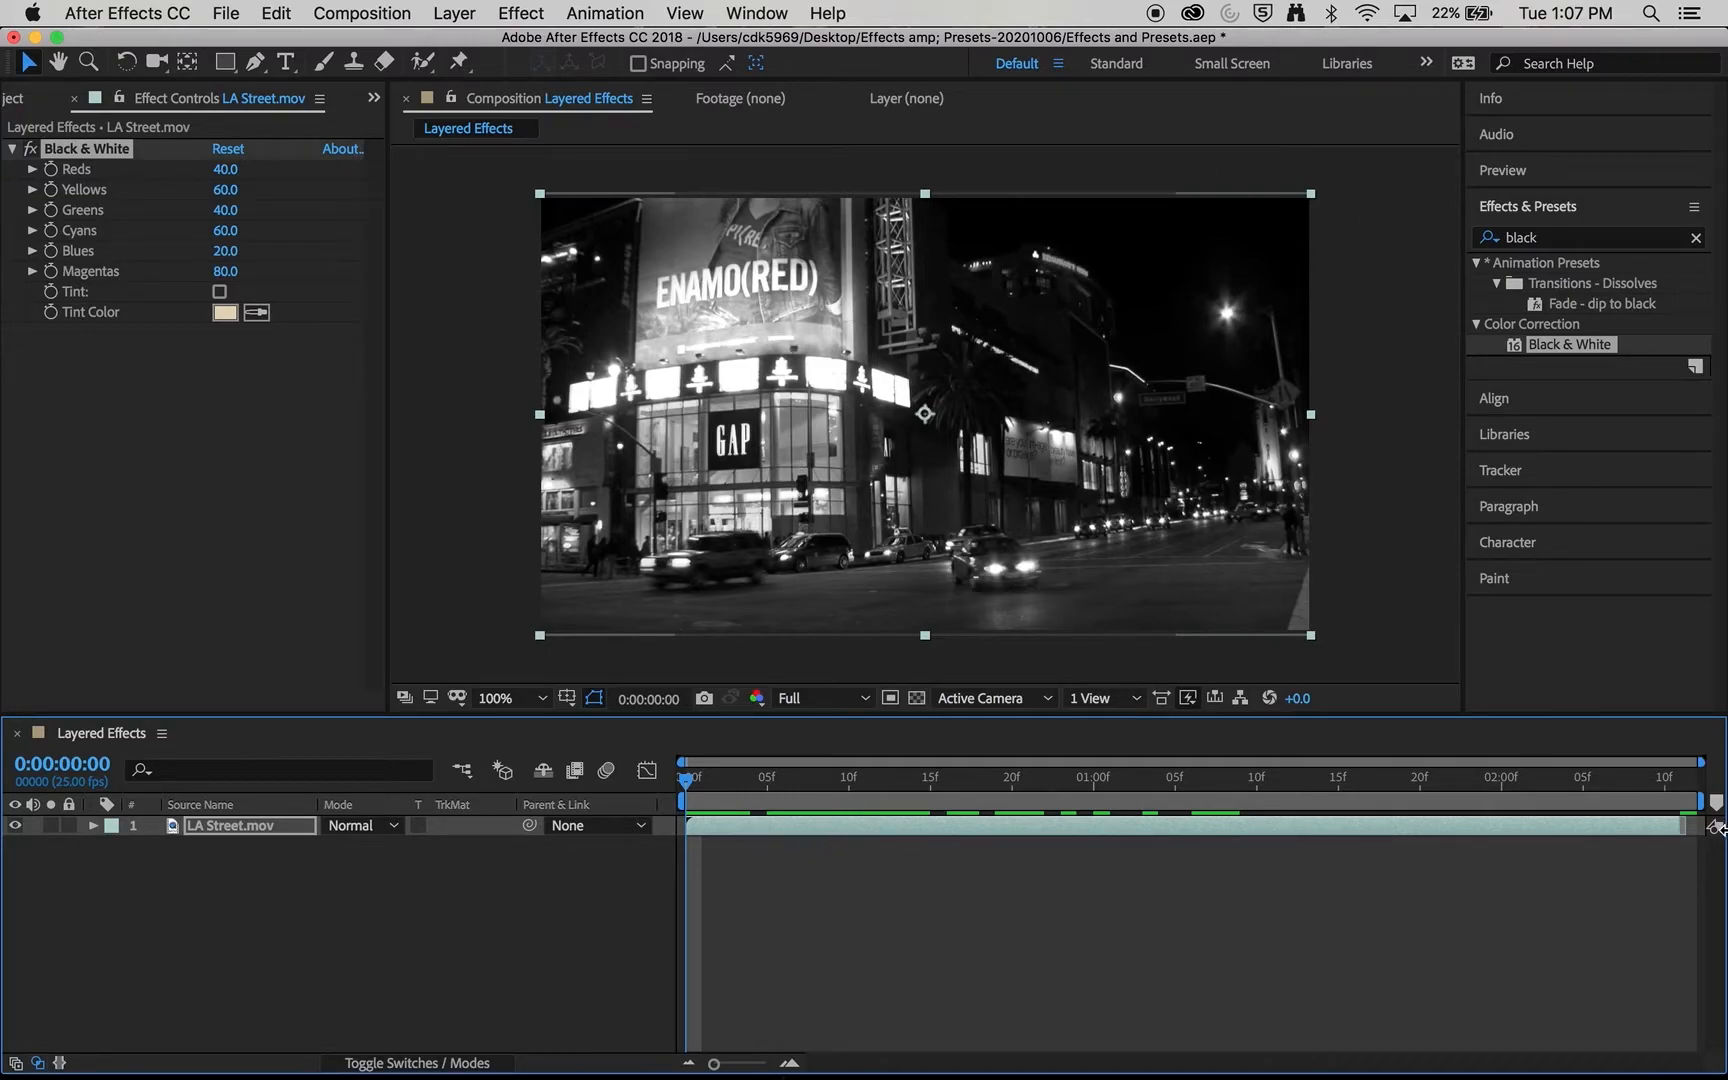
{"action": "left_click", "coordinate": [285, 558]}
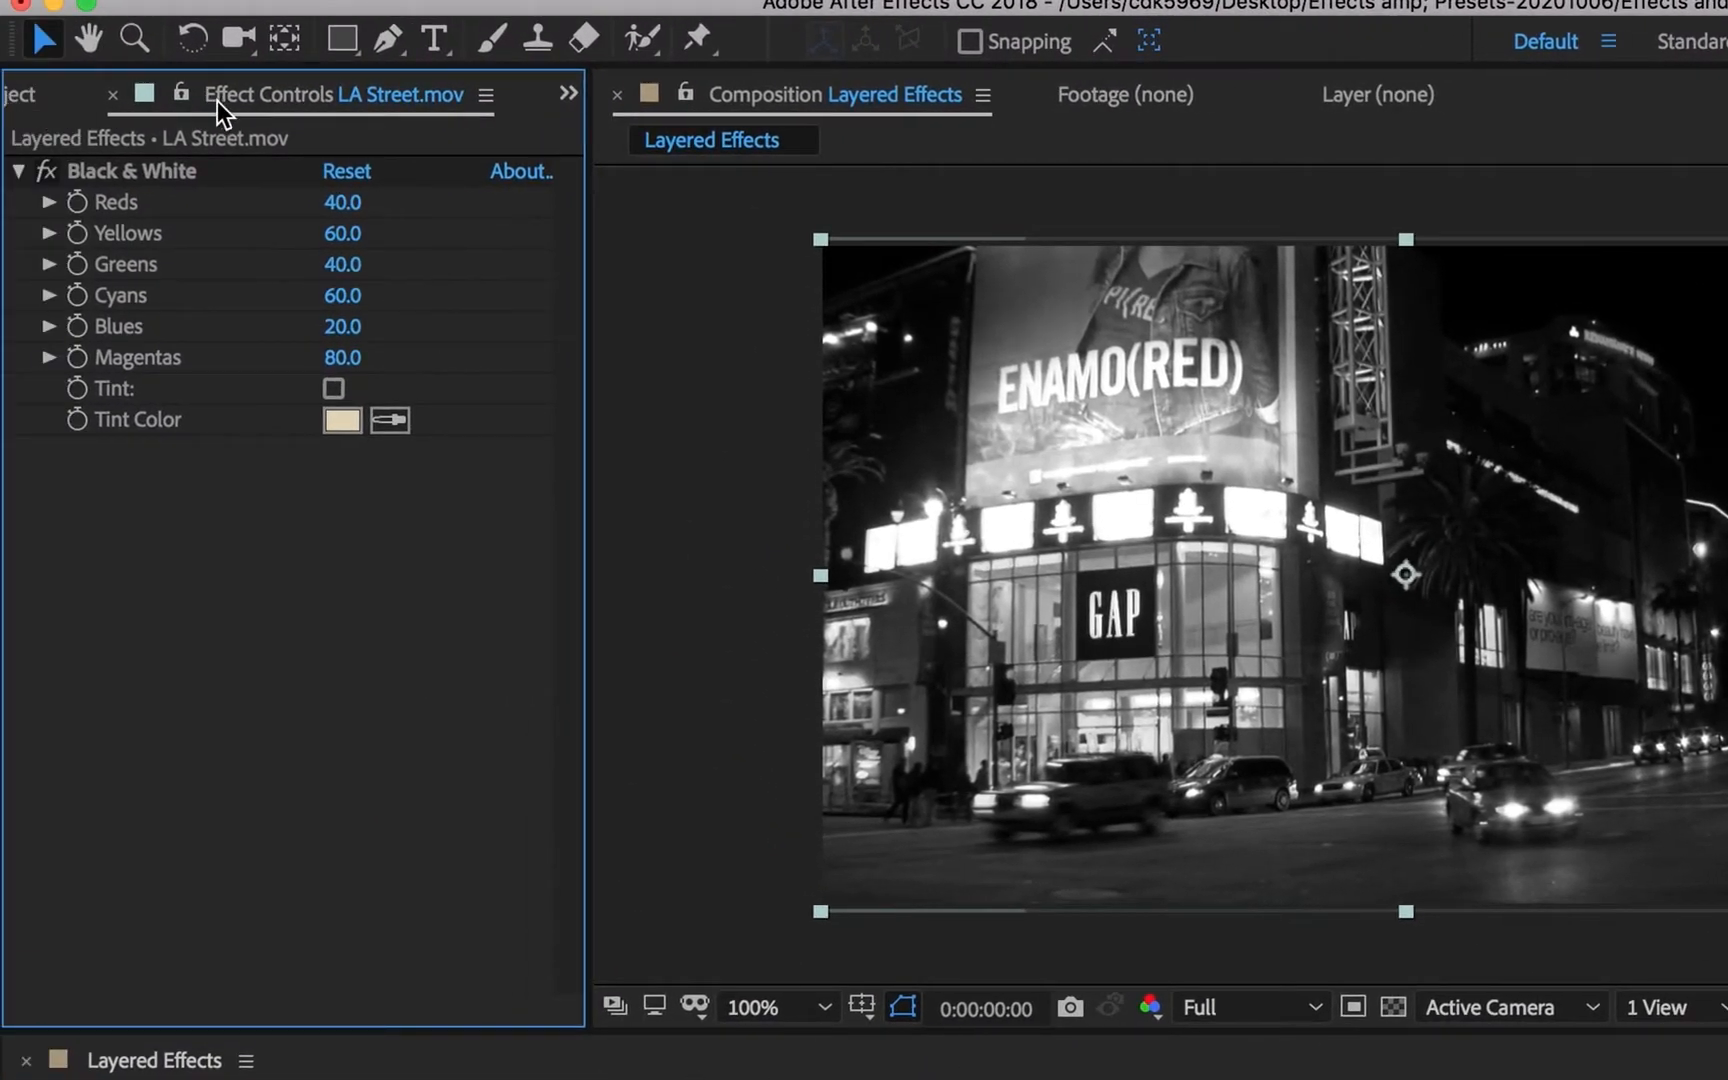
- View the project items, return to the effect settings, and reselect the LA Street.mov layer to show its effects
{"action": "left_click", "coordinate": [29, 93]}
{"action": "left_click", "coordinate": [364, 94]}
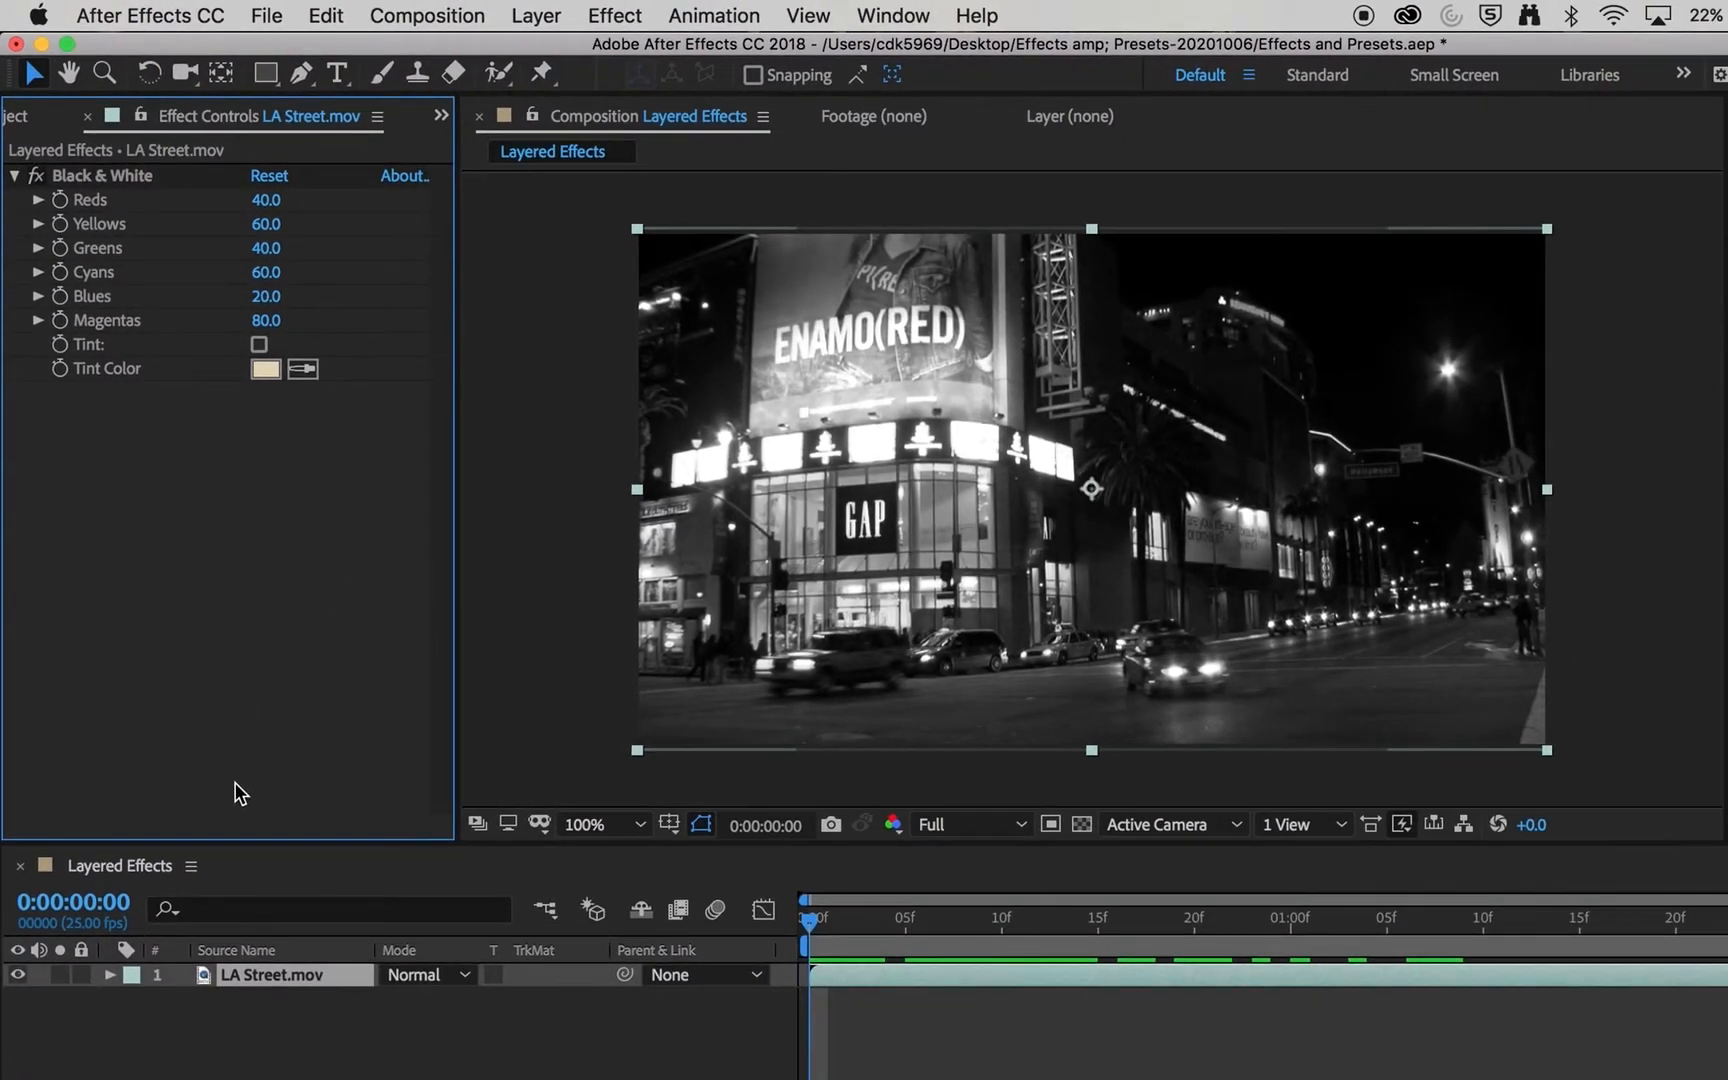
{"action": "left_click", "coordinate": [250, 1006]}
{"action": "left_click", "coordinate": [254, 980]}
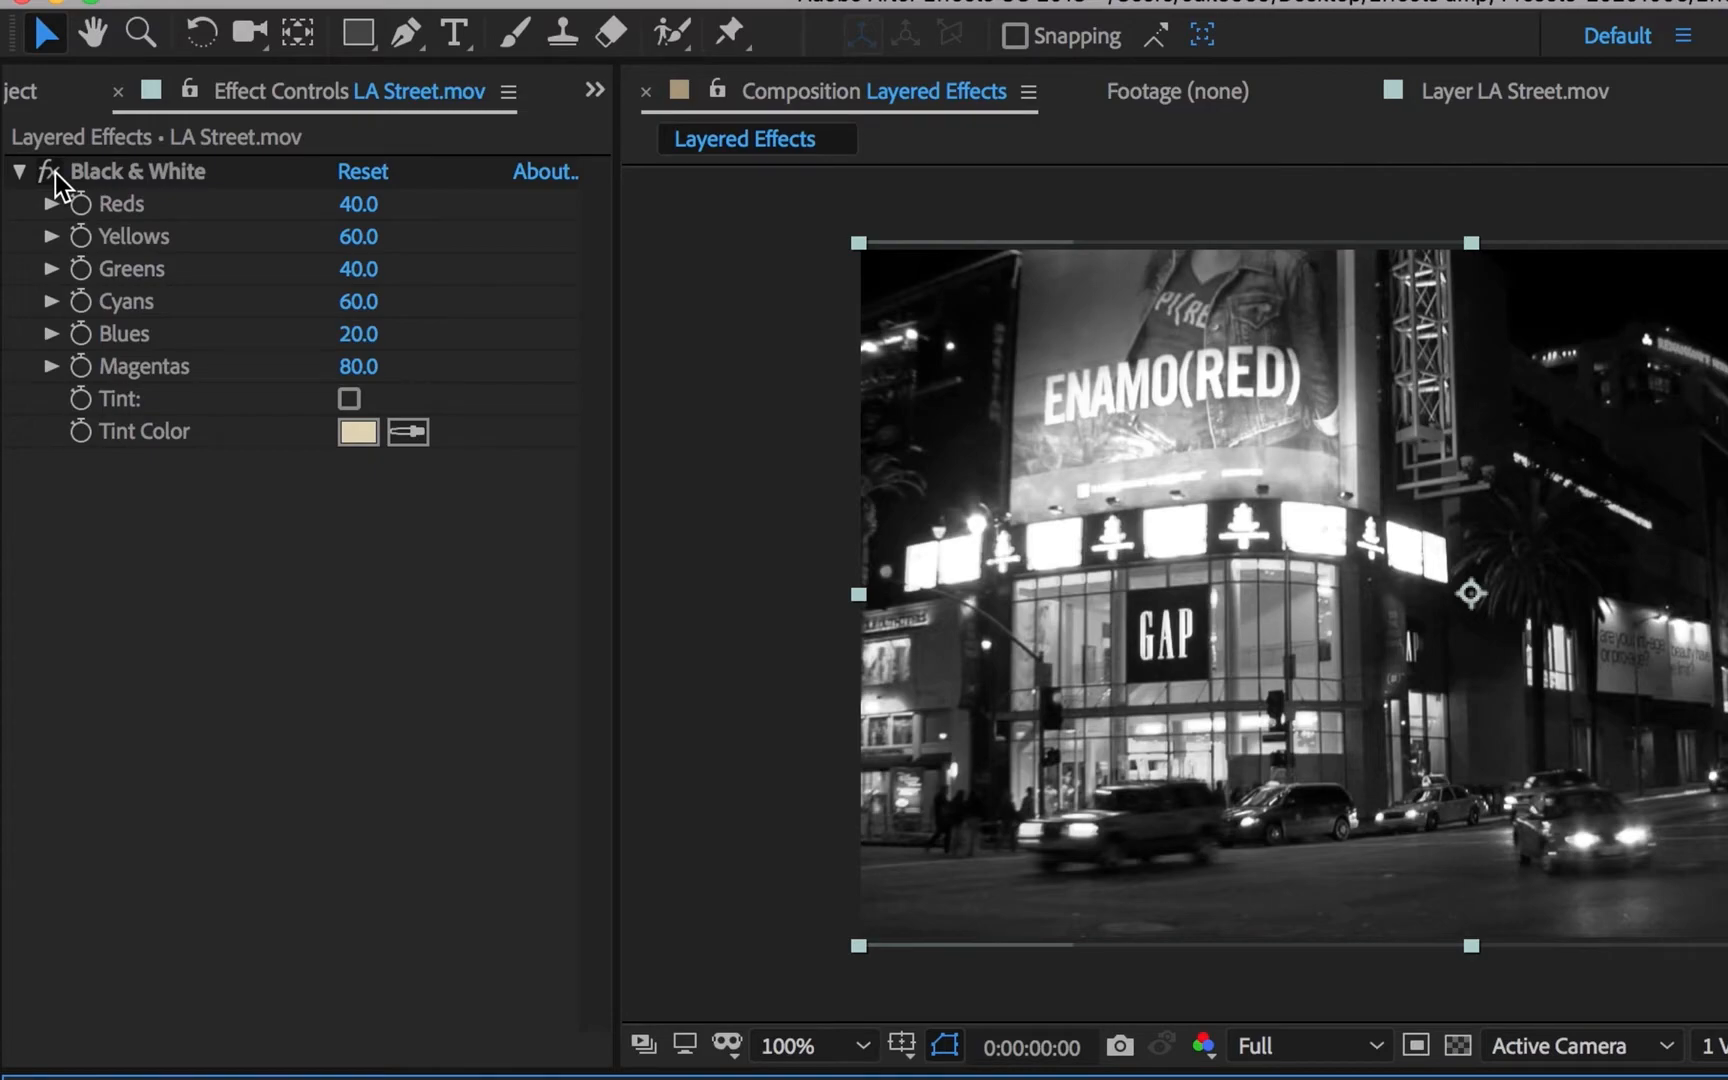
- Turn the Black & White effect off and back on to compare the image with and without it
{"action": "left_click", "coordinate": [54, 170]}
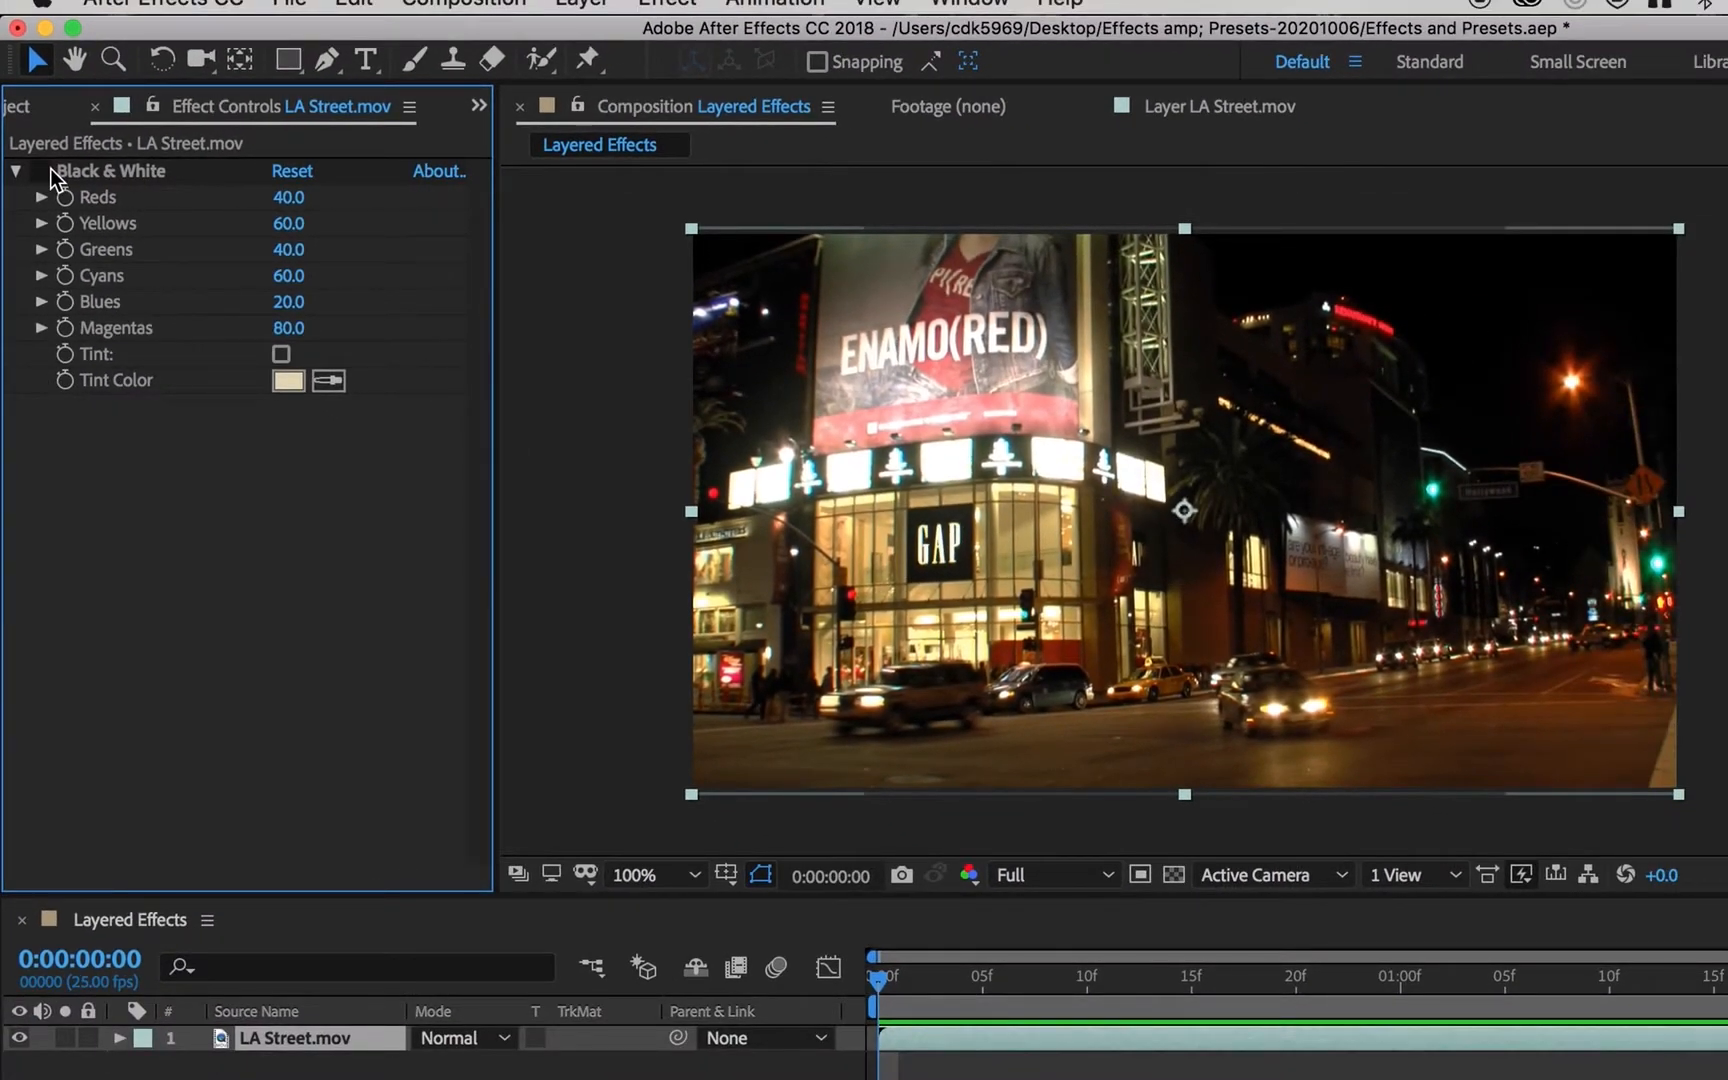
{"action": "left_click", "coordinate": [65, 170]}
{"action": "left_click", "coordinate": [40, 170]}
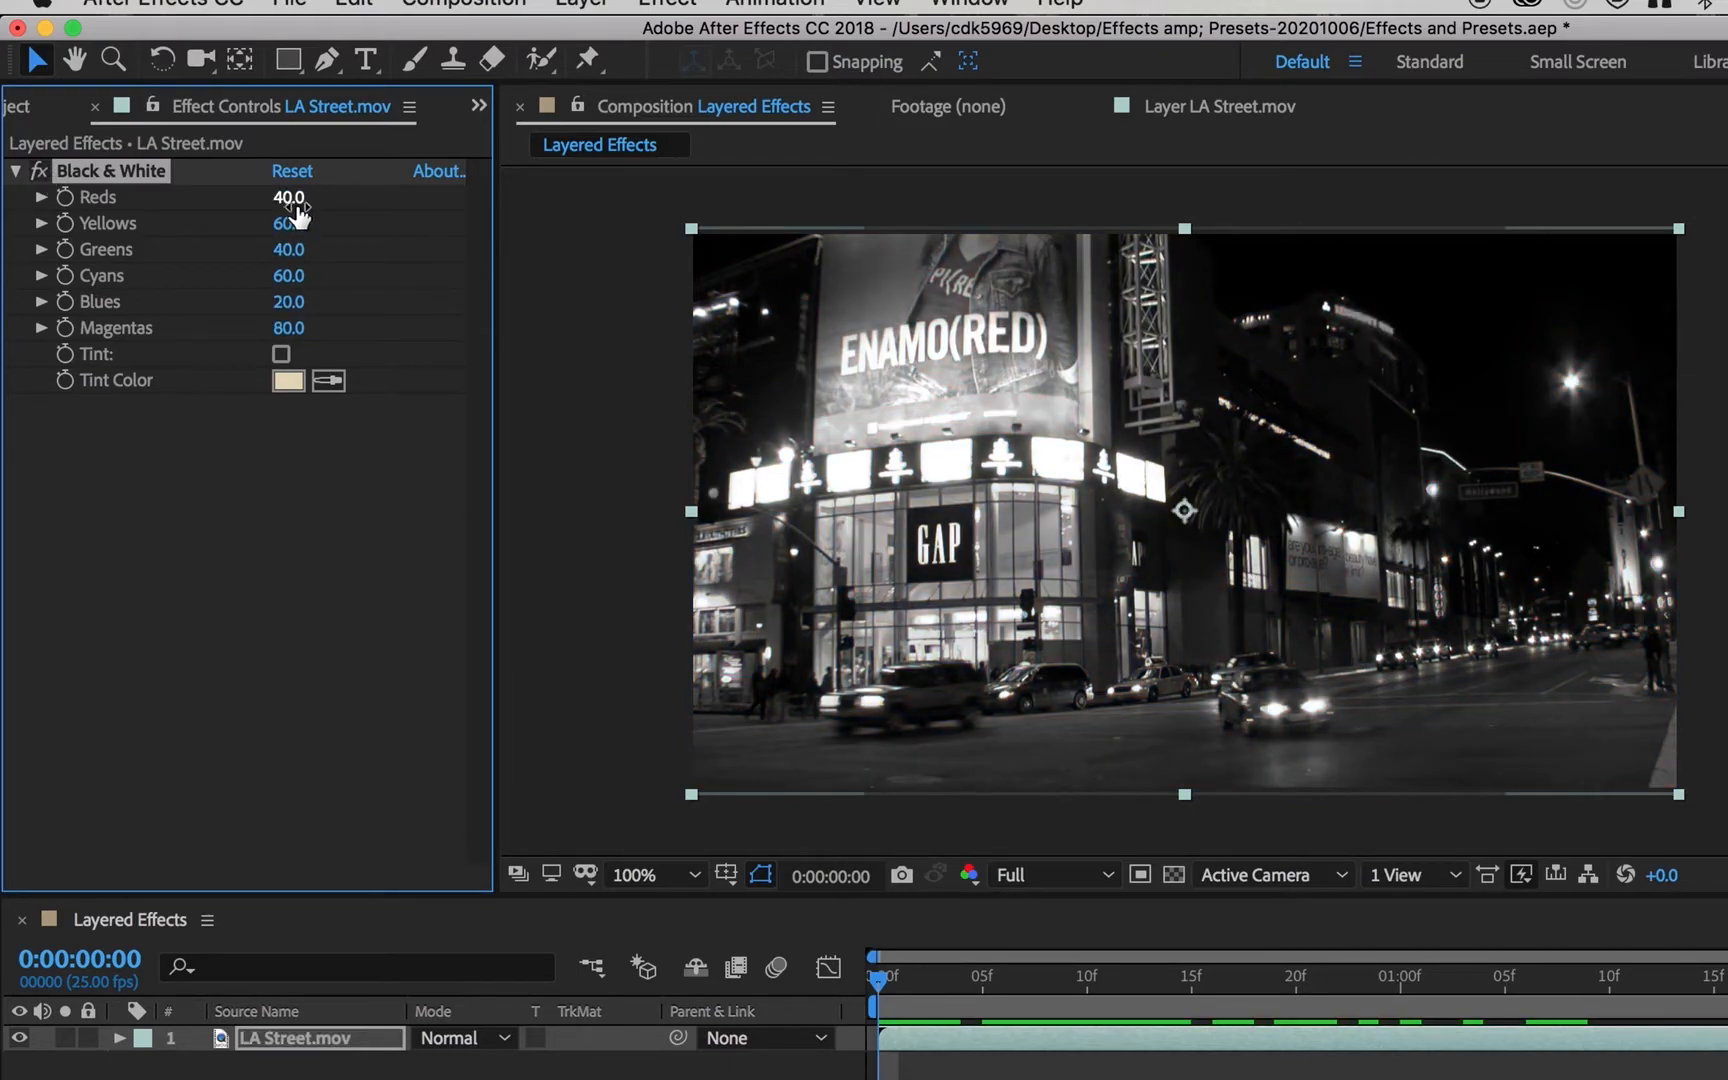
- Set the Black & White effect's Yellows to 112, Cyans to 133 and Blues to -36, with a light blue tint enabled
{"action": "left_click_drag", "start_coordinate": [293, 236], "coordinate": [376, 231]}
{"action": "left_click_drag", "start_coordinate": [291, 276], "coordinate": [231, 270]}
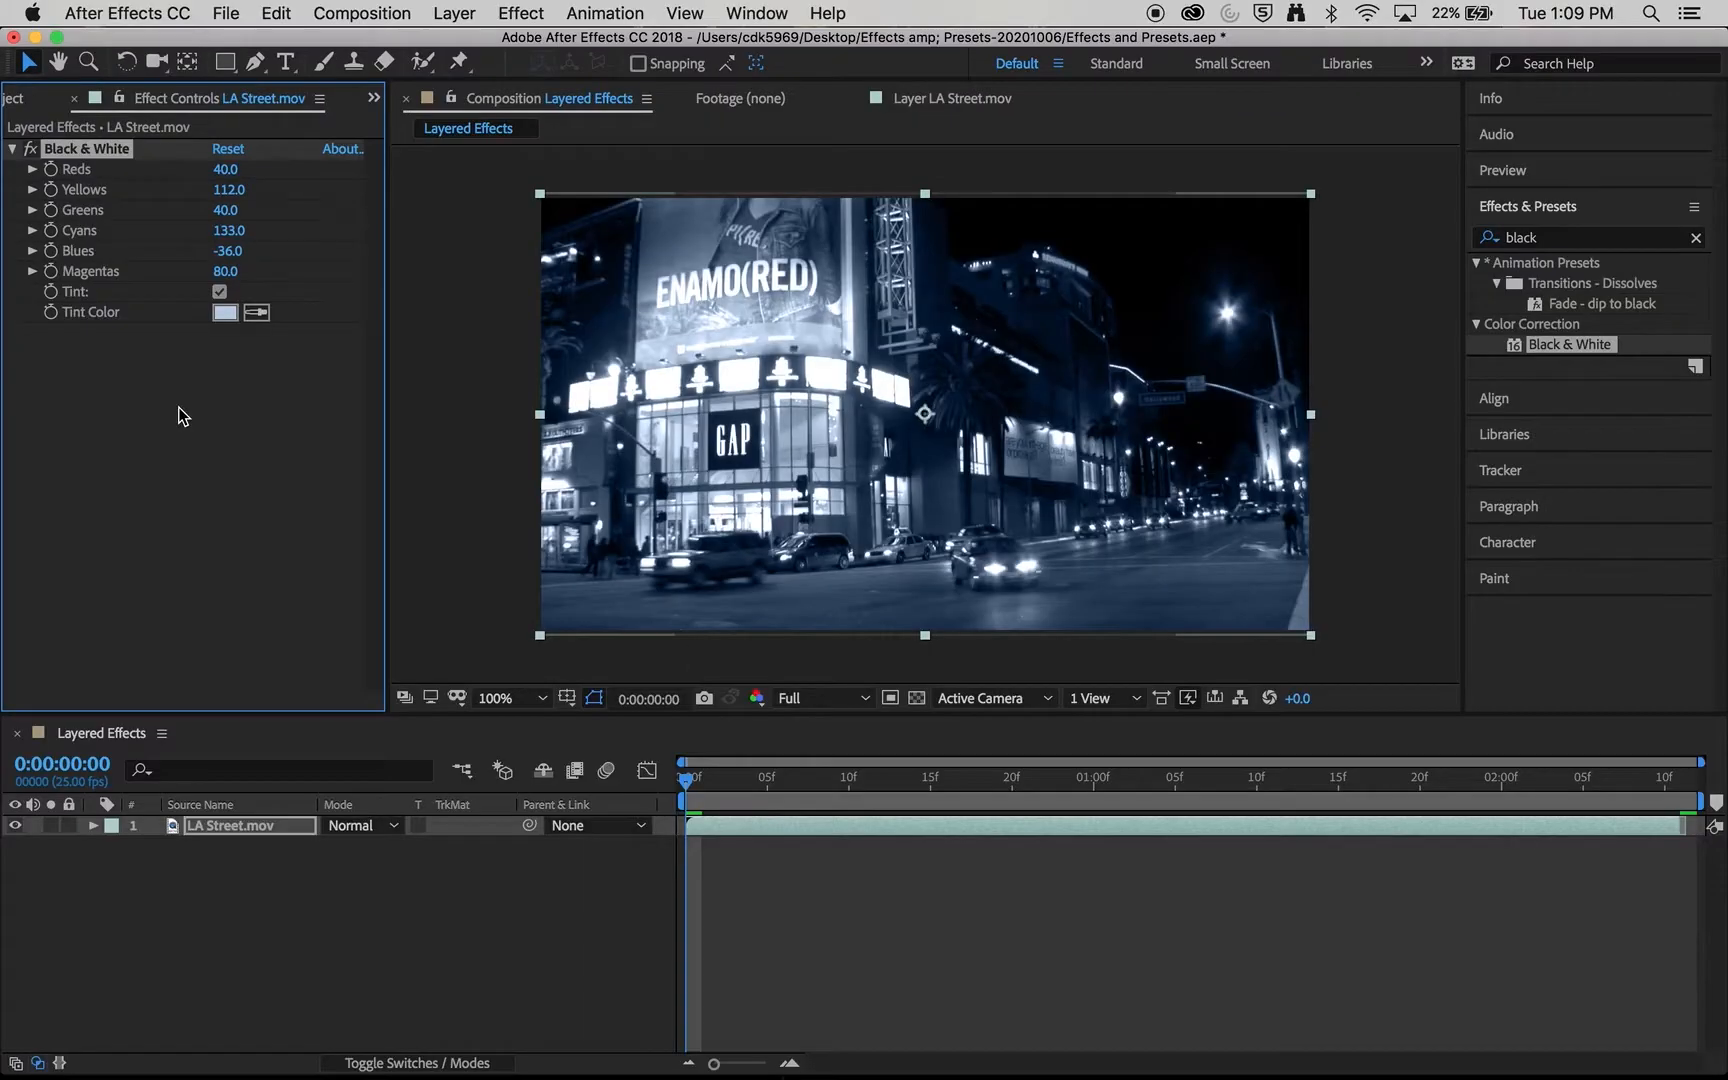
{"action": "left_click", "coordinate": [282, 607]}
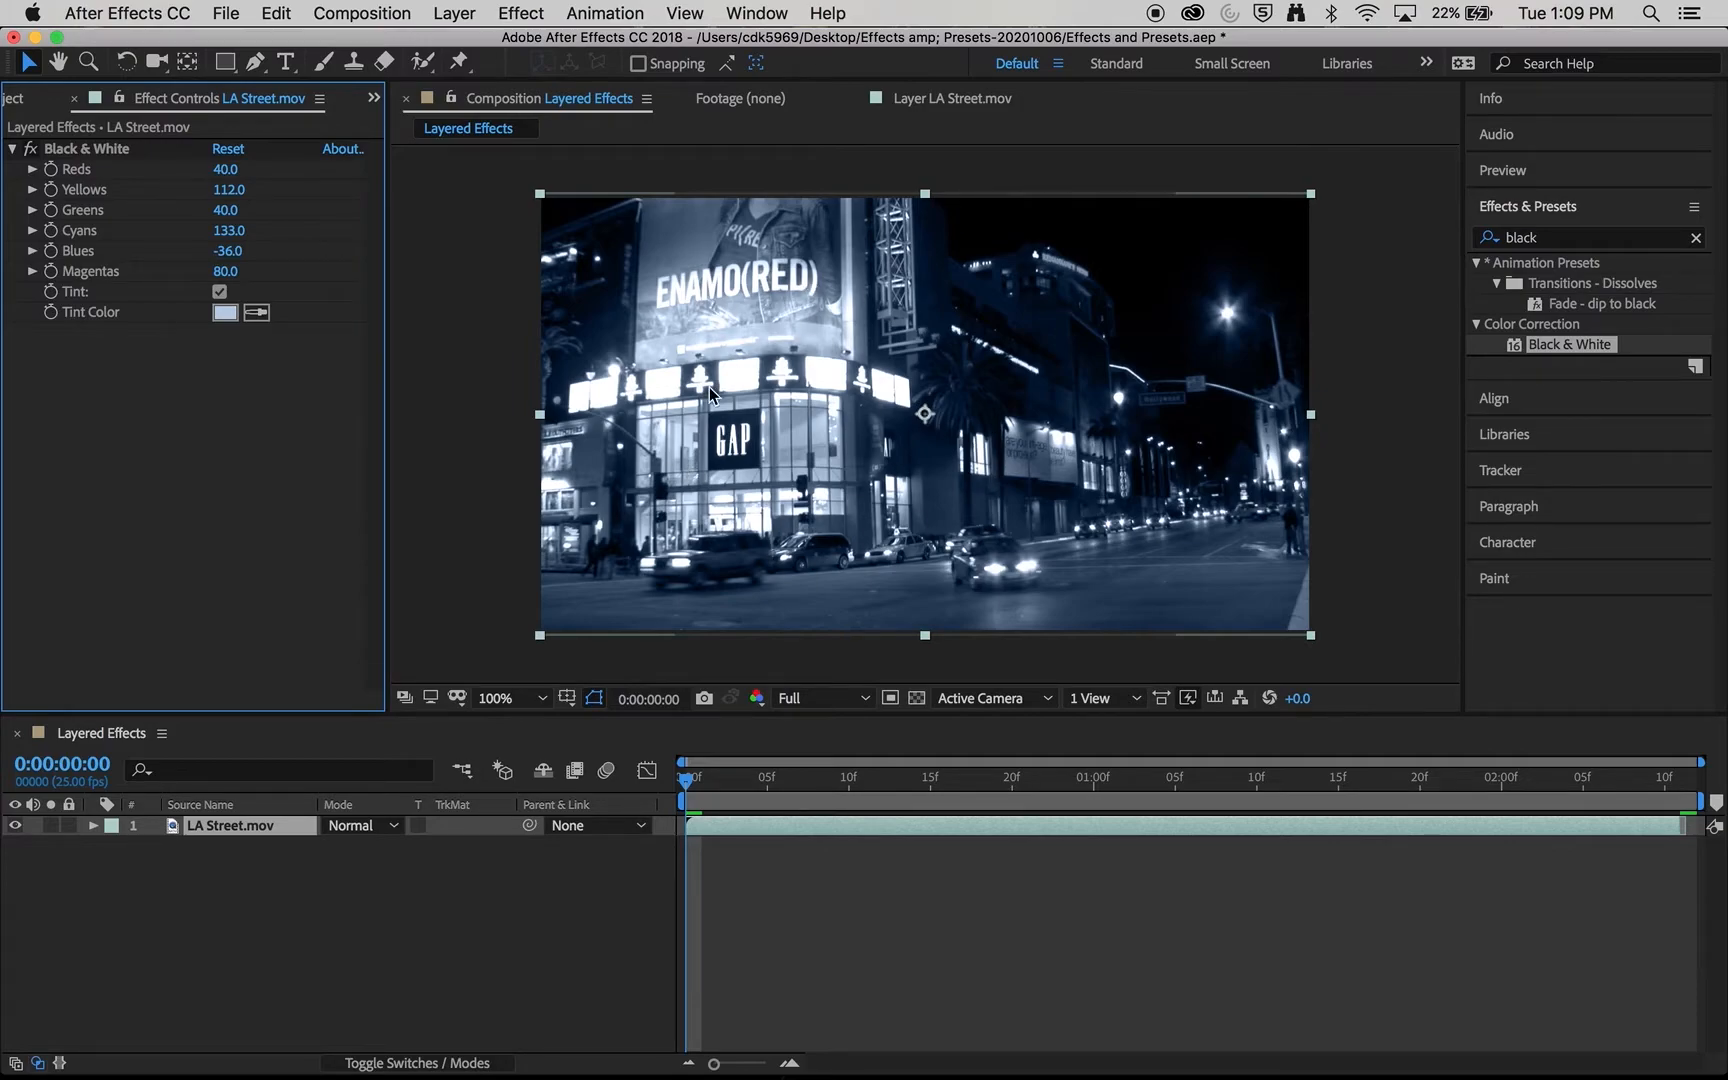
- Apply Add Grain to the LA Street.mov layer with intensity 3.8, monochromatic color and Final Output viewing mode, and preview it
{"action": "left_click", "coordinate": [1696, 237]}
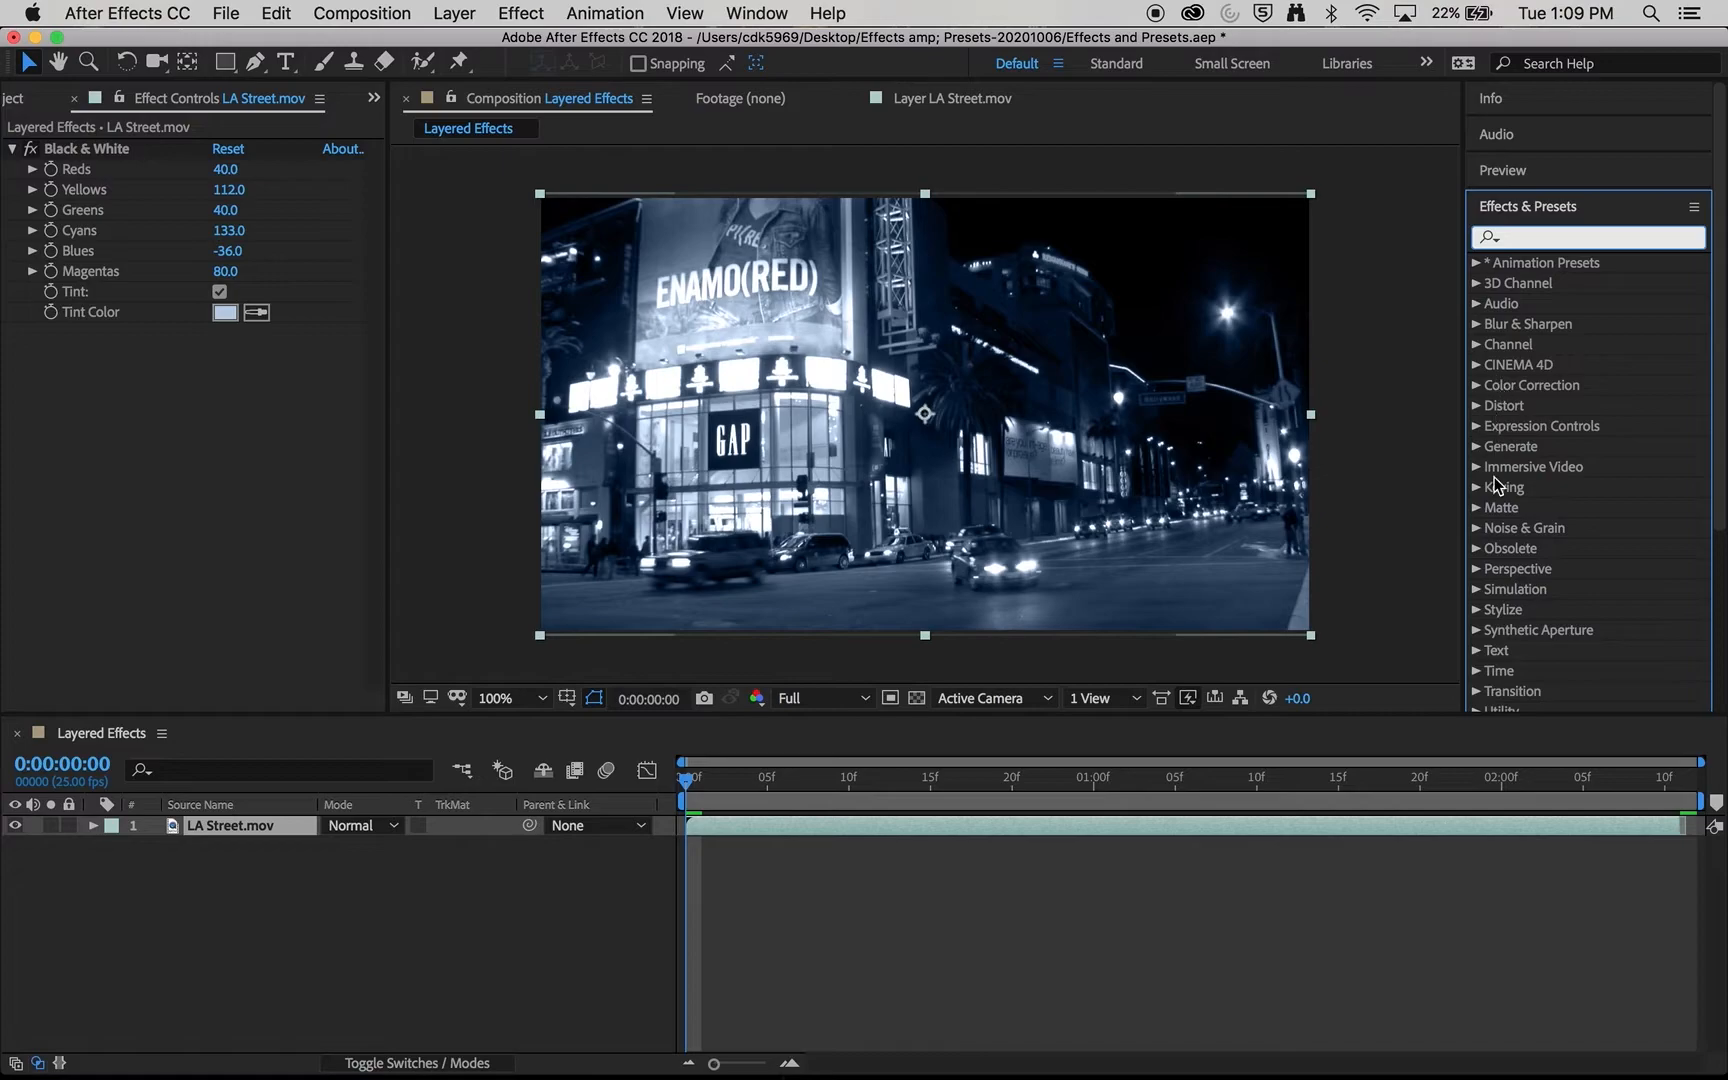
{"action": "left_click", "coordinate": [1477, 528]}
{"action": "left_click", "coordinate": [1557, 261]}
{"action": "left_click_drag", "start_coordinate": [1557, 261], "coordinate": [941, 490]}
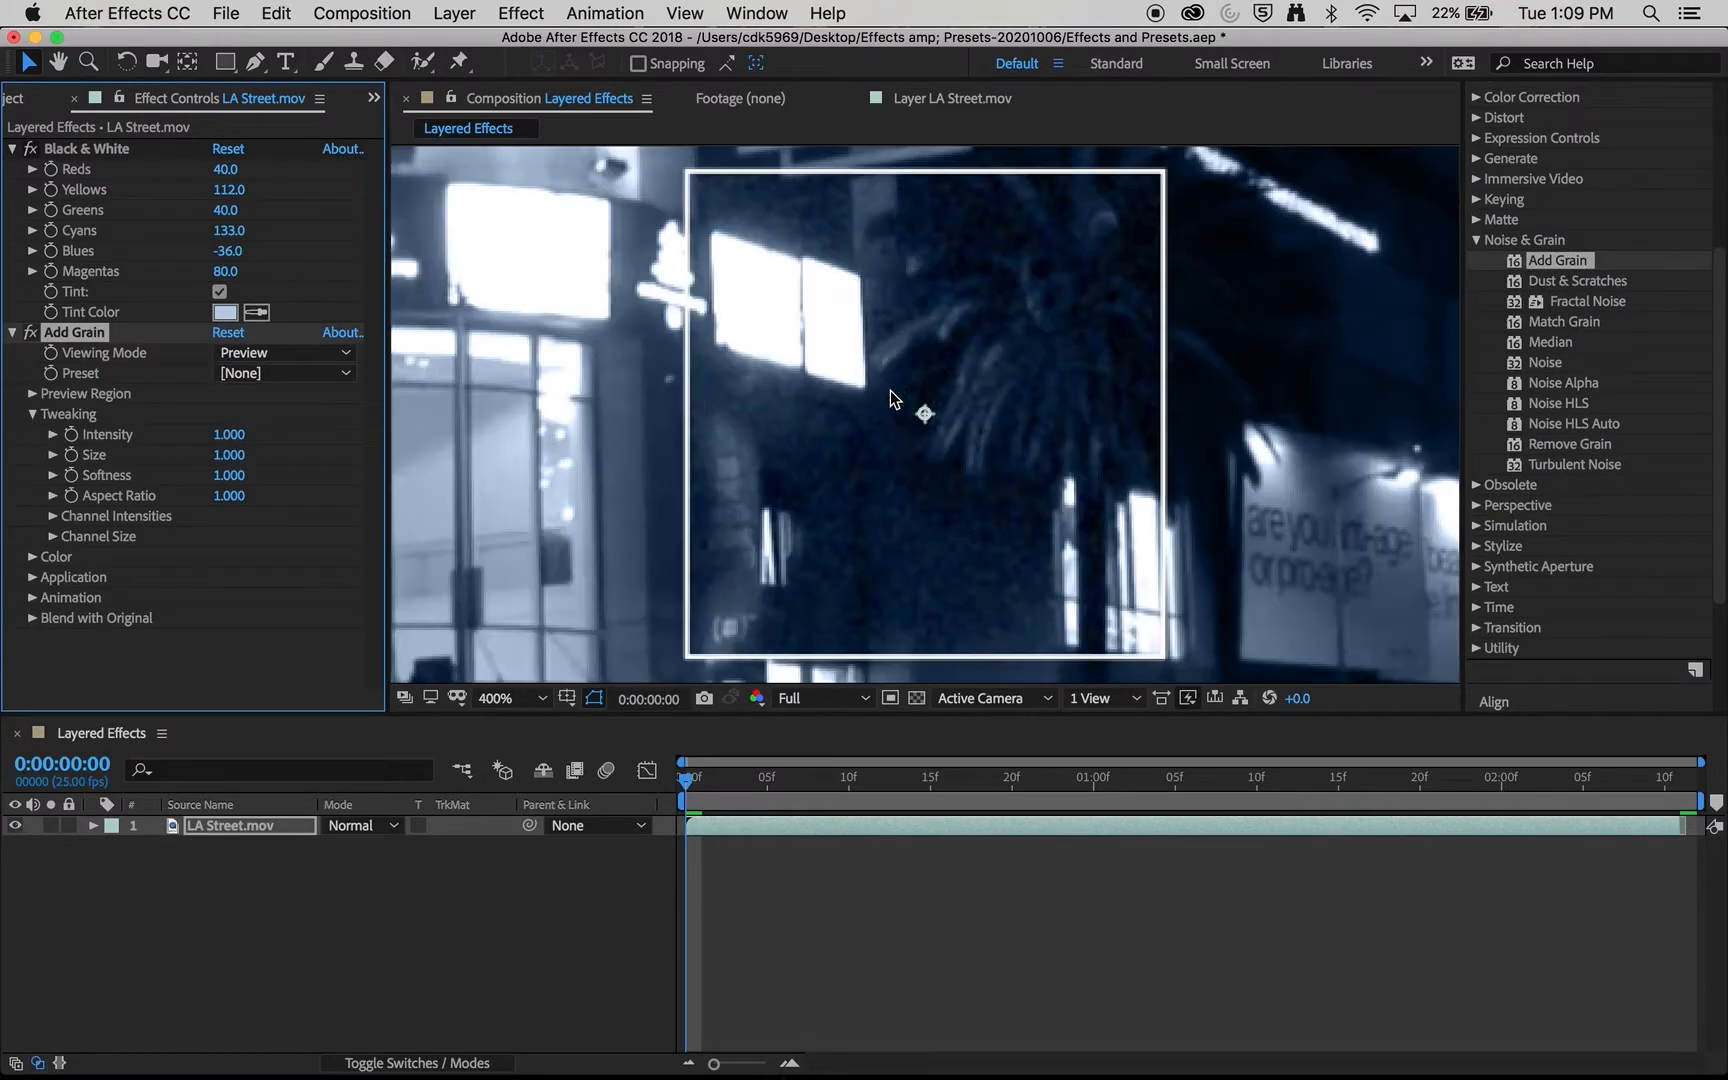
{"action": "mouse_move", "coordinate": [229, 434]}
{"action": "left_mouse_down"}
{"action": "mouse_move", "coordinate": [309, 432]}
{"action": "mouse_move", "coordinate": [231, 443]}
{"action": "left_mouse_up"}
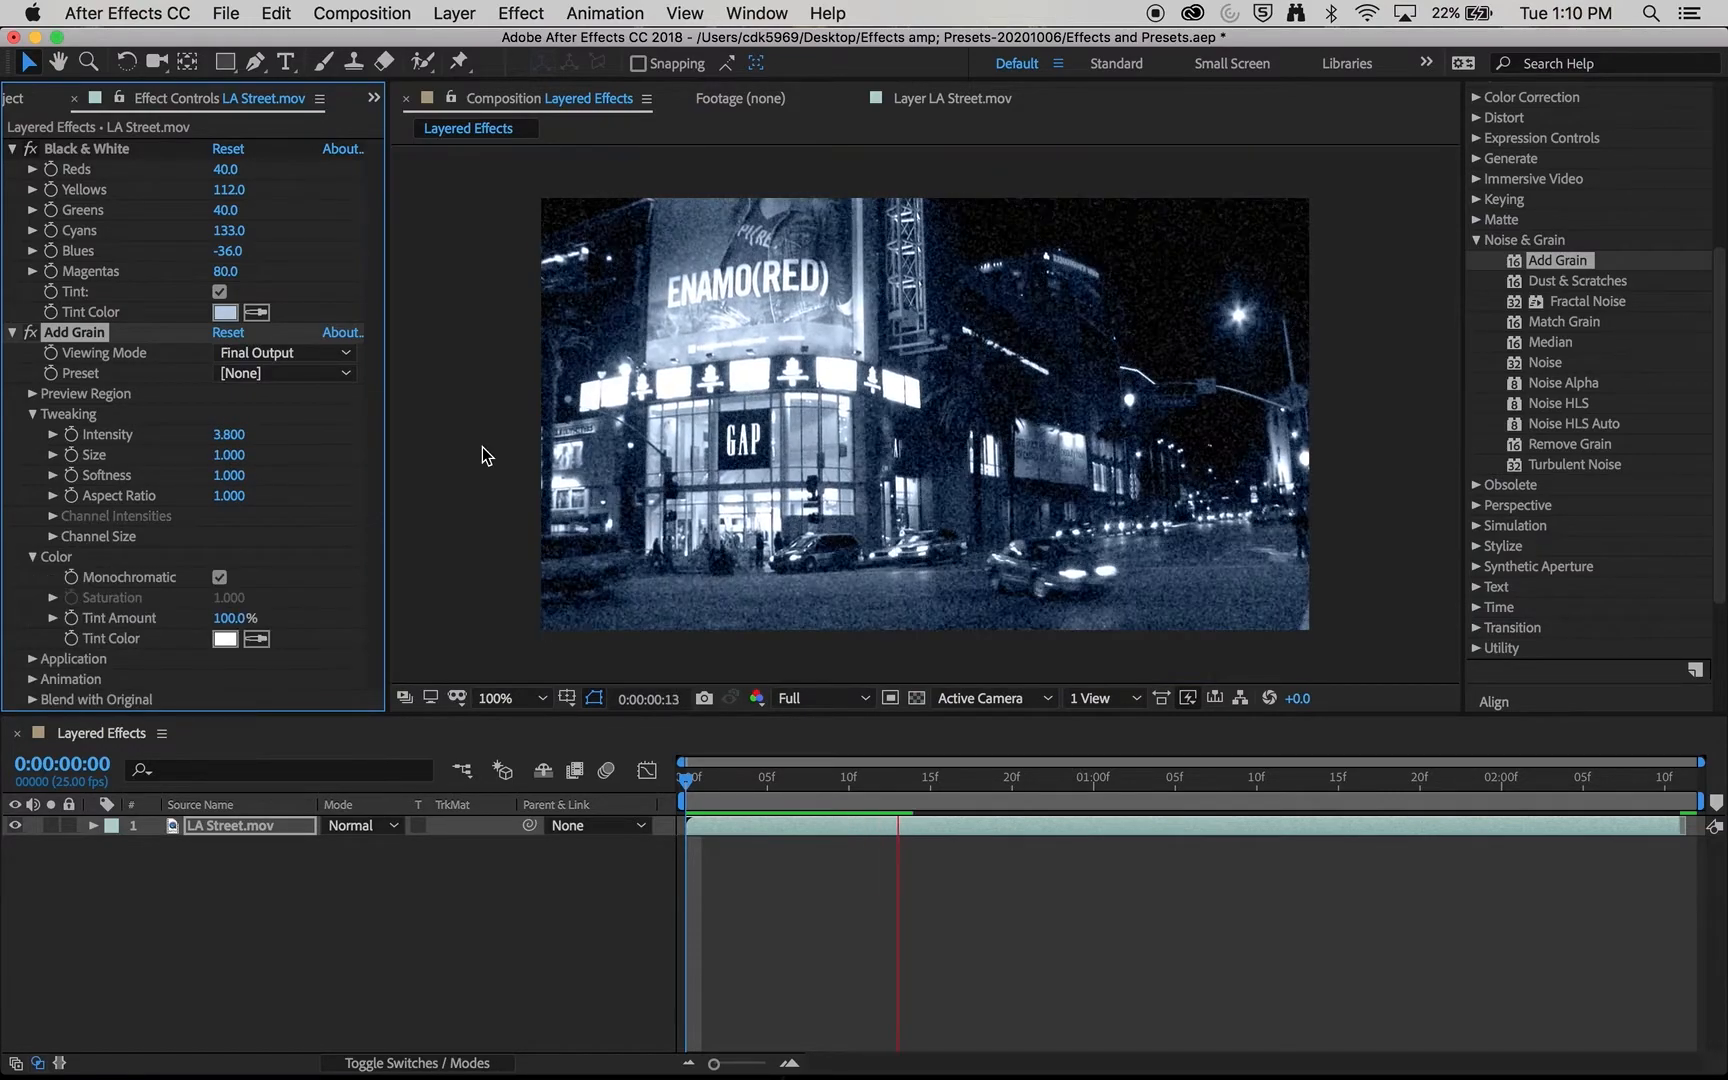
{"action": "key", "text": "space"}
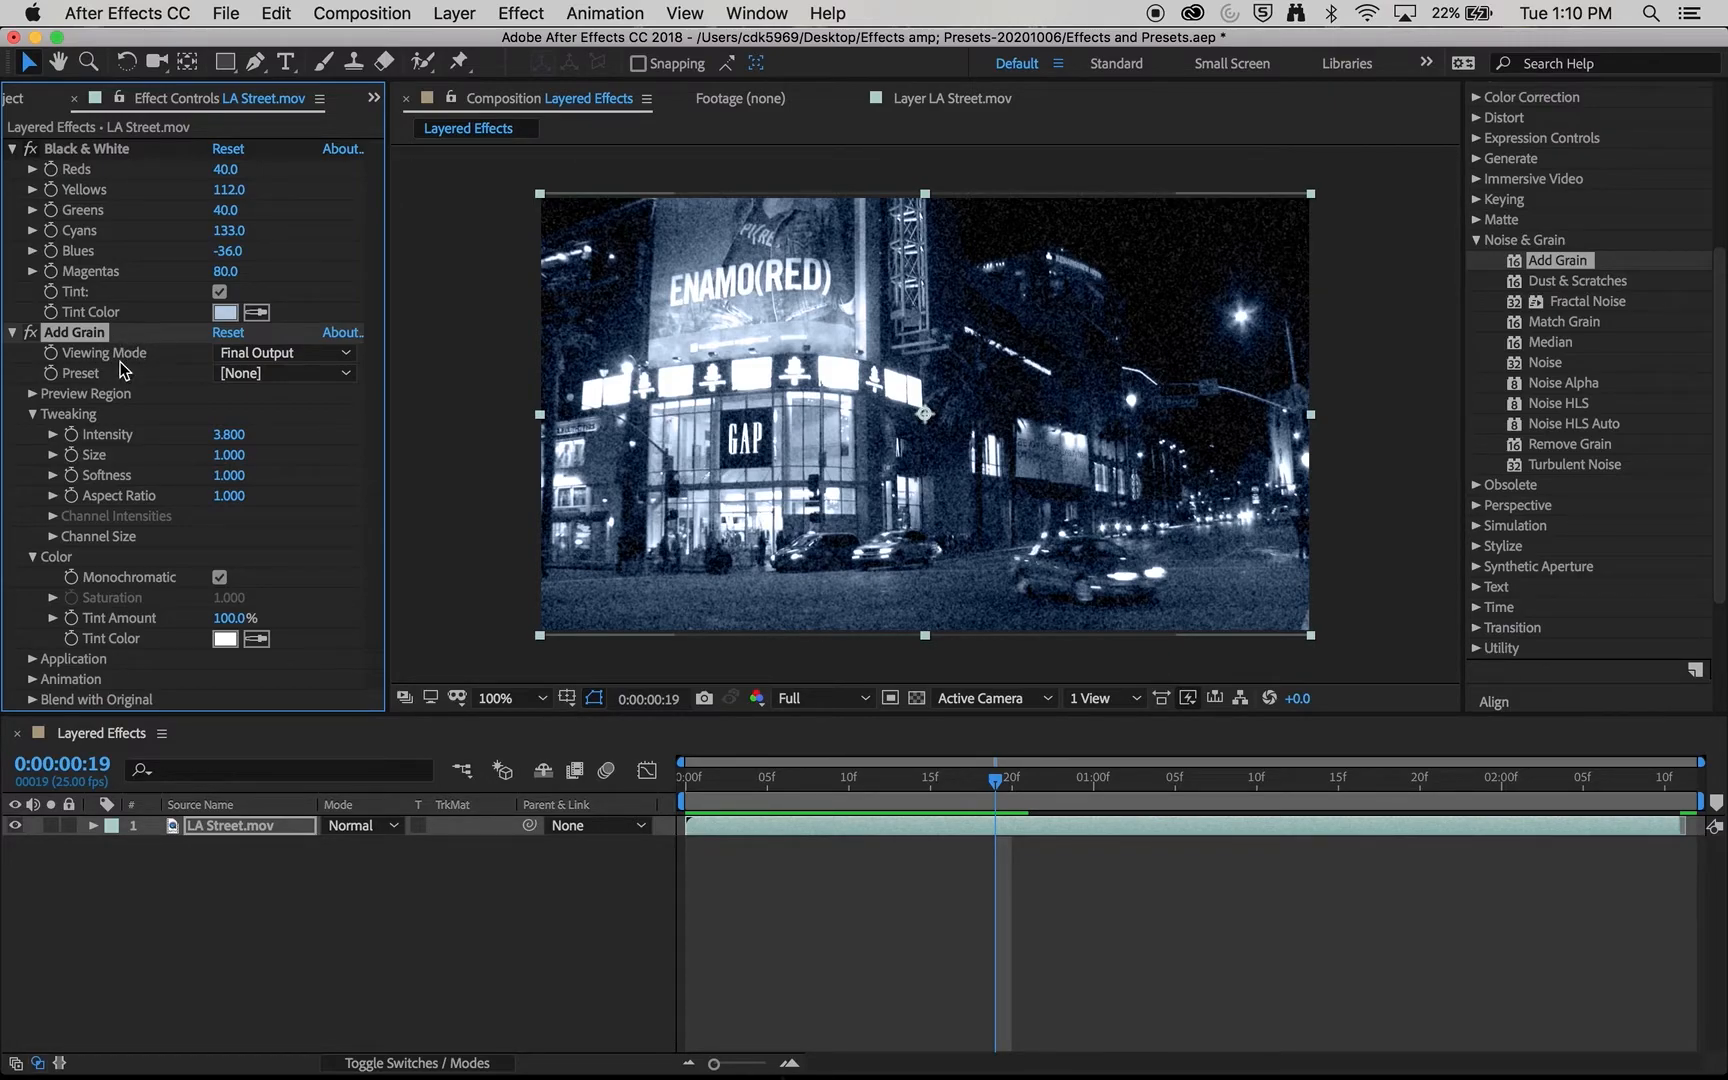
- Delete the Add Grain and Black & White effects from the LA Street.mov layer
{"action": "left_click", "coordinate": [11, 334]}
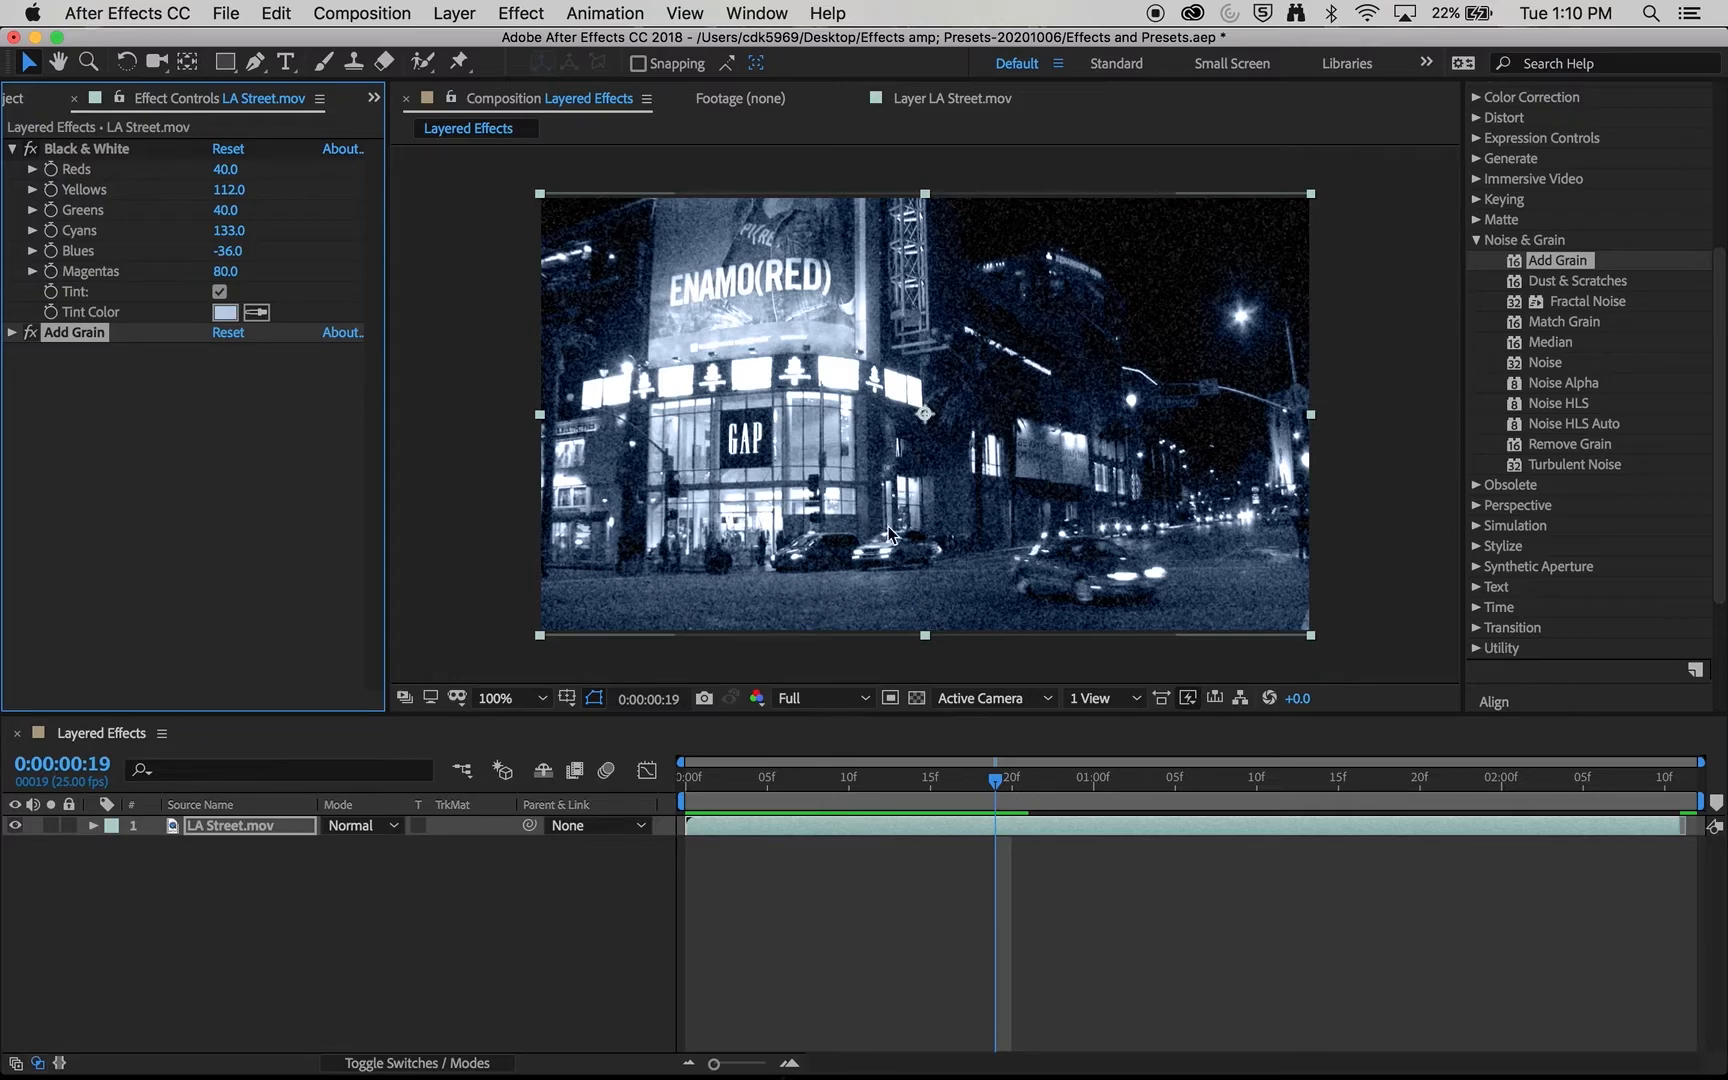
{"action": "left_click", "coordinate": [120, 467]}
{"action": "left_click", "coordinate": [74, 332]}
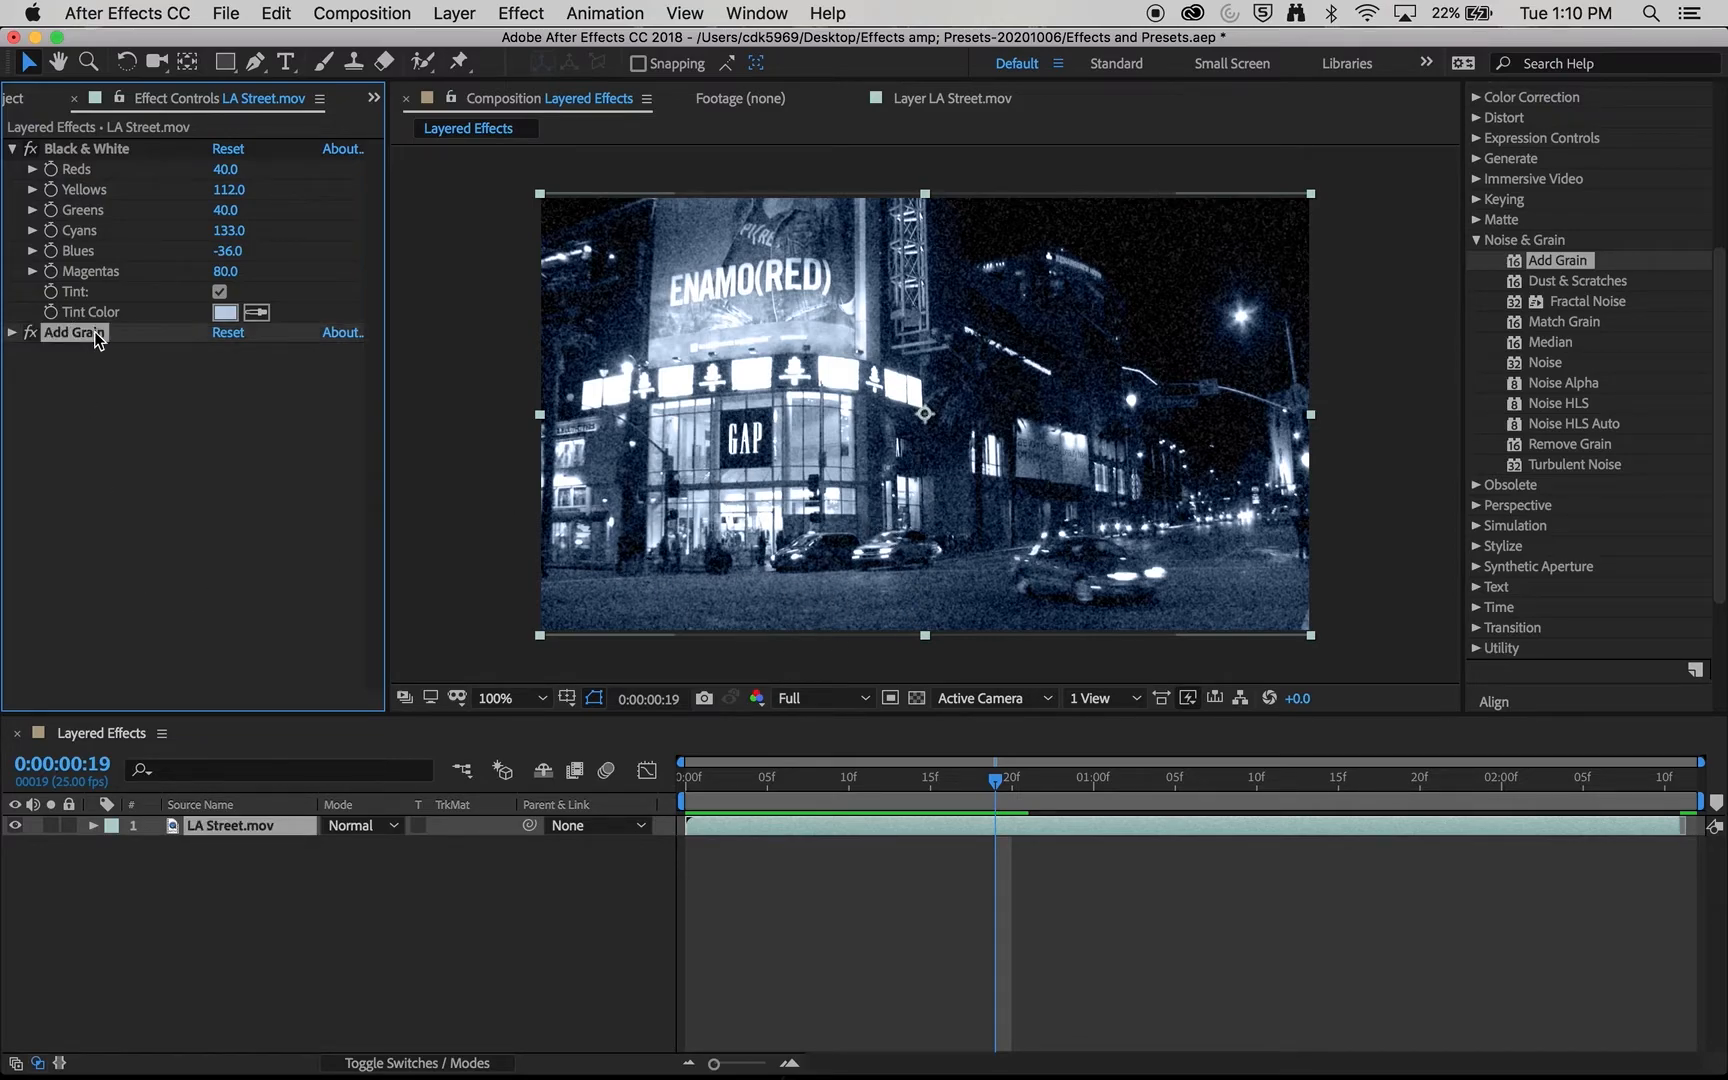
{"action": "key", "text": "Delete"}
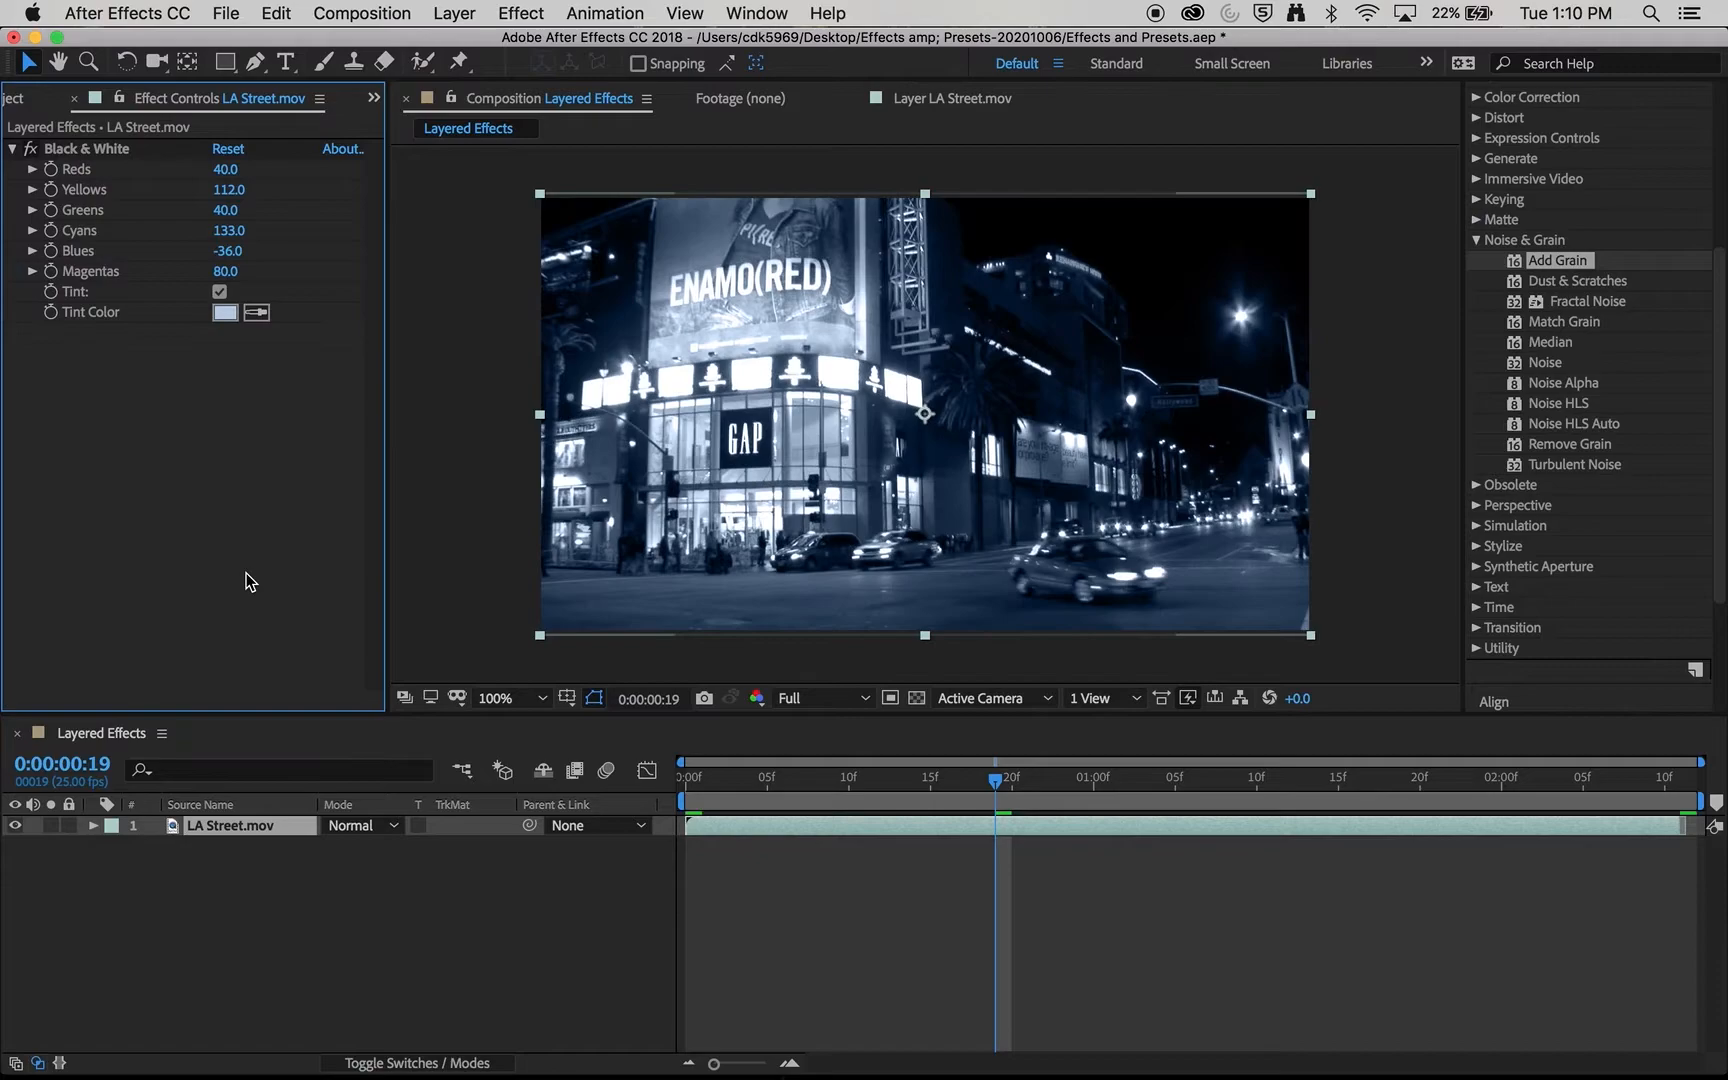
{"action": "left_click", "coordinate": [133, 148]}
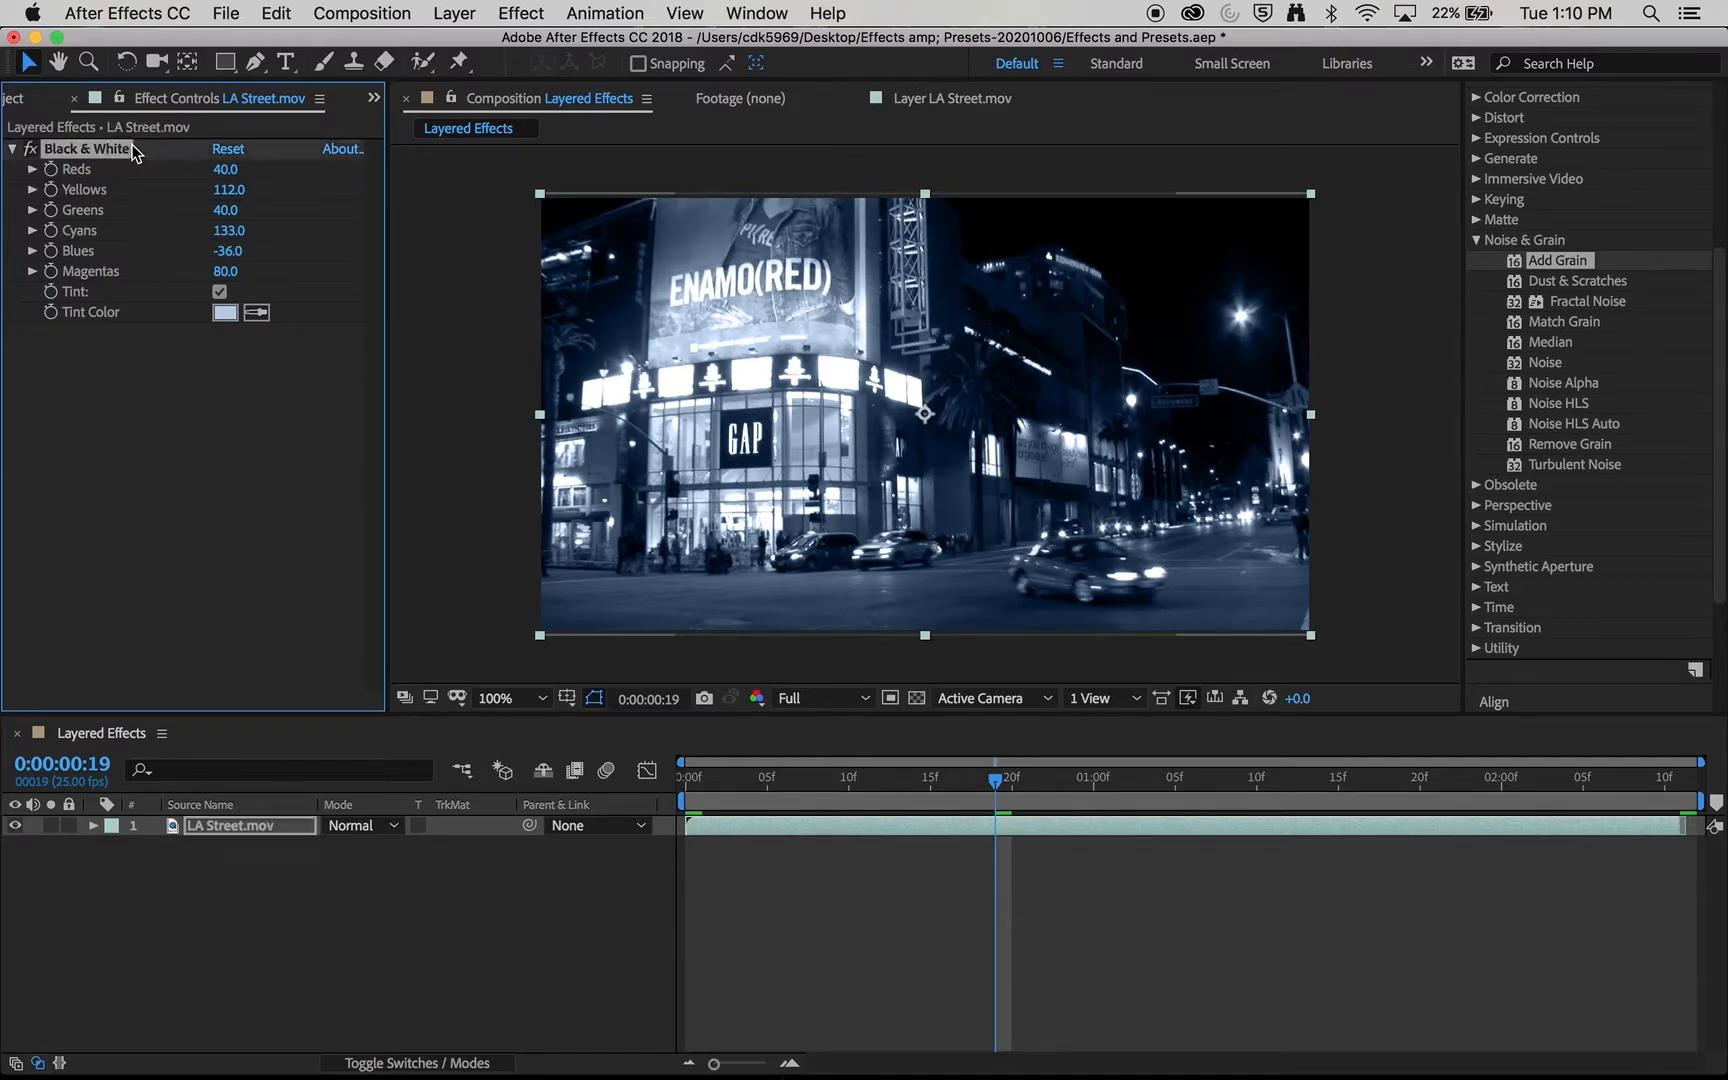
{"action": "key", "text": "Delete"}
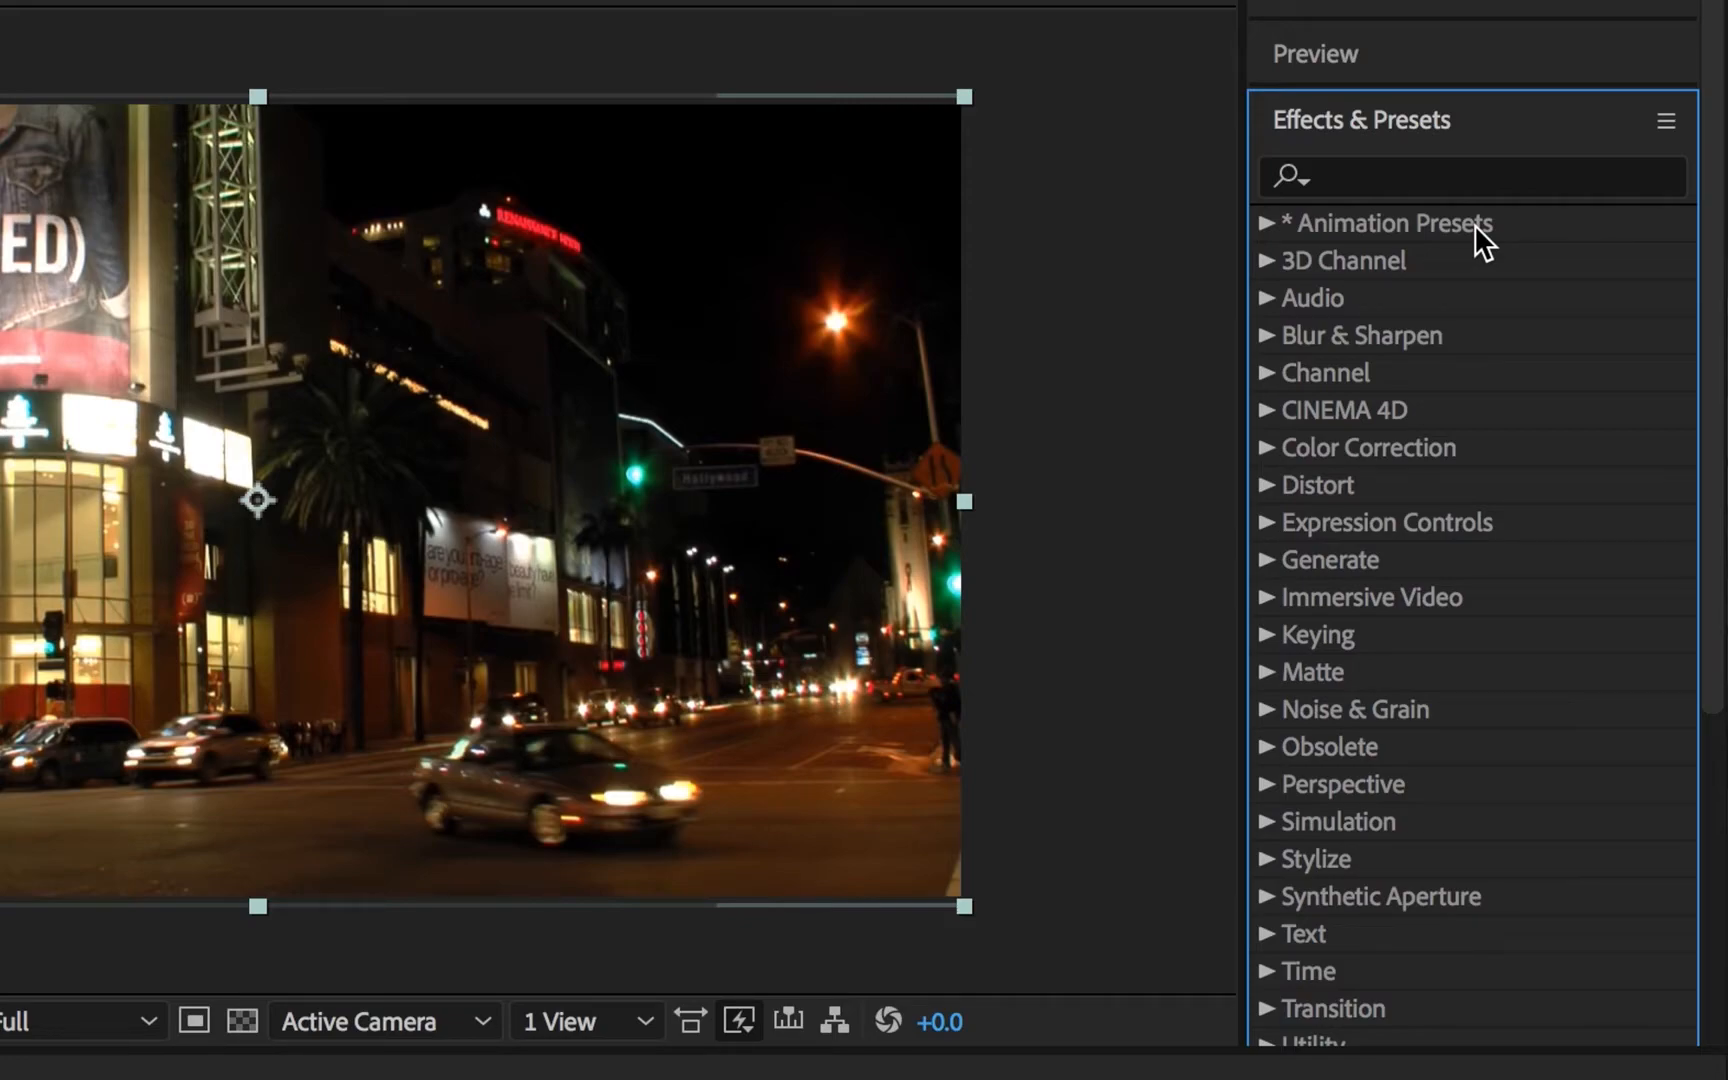
- Apply the Bloom - brights+darks preset from the Image - Creative animation presets to the LA Street.mov footage
{"action": "double_click", "coordinate": [1369, 226]}
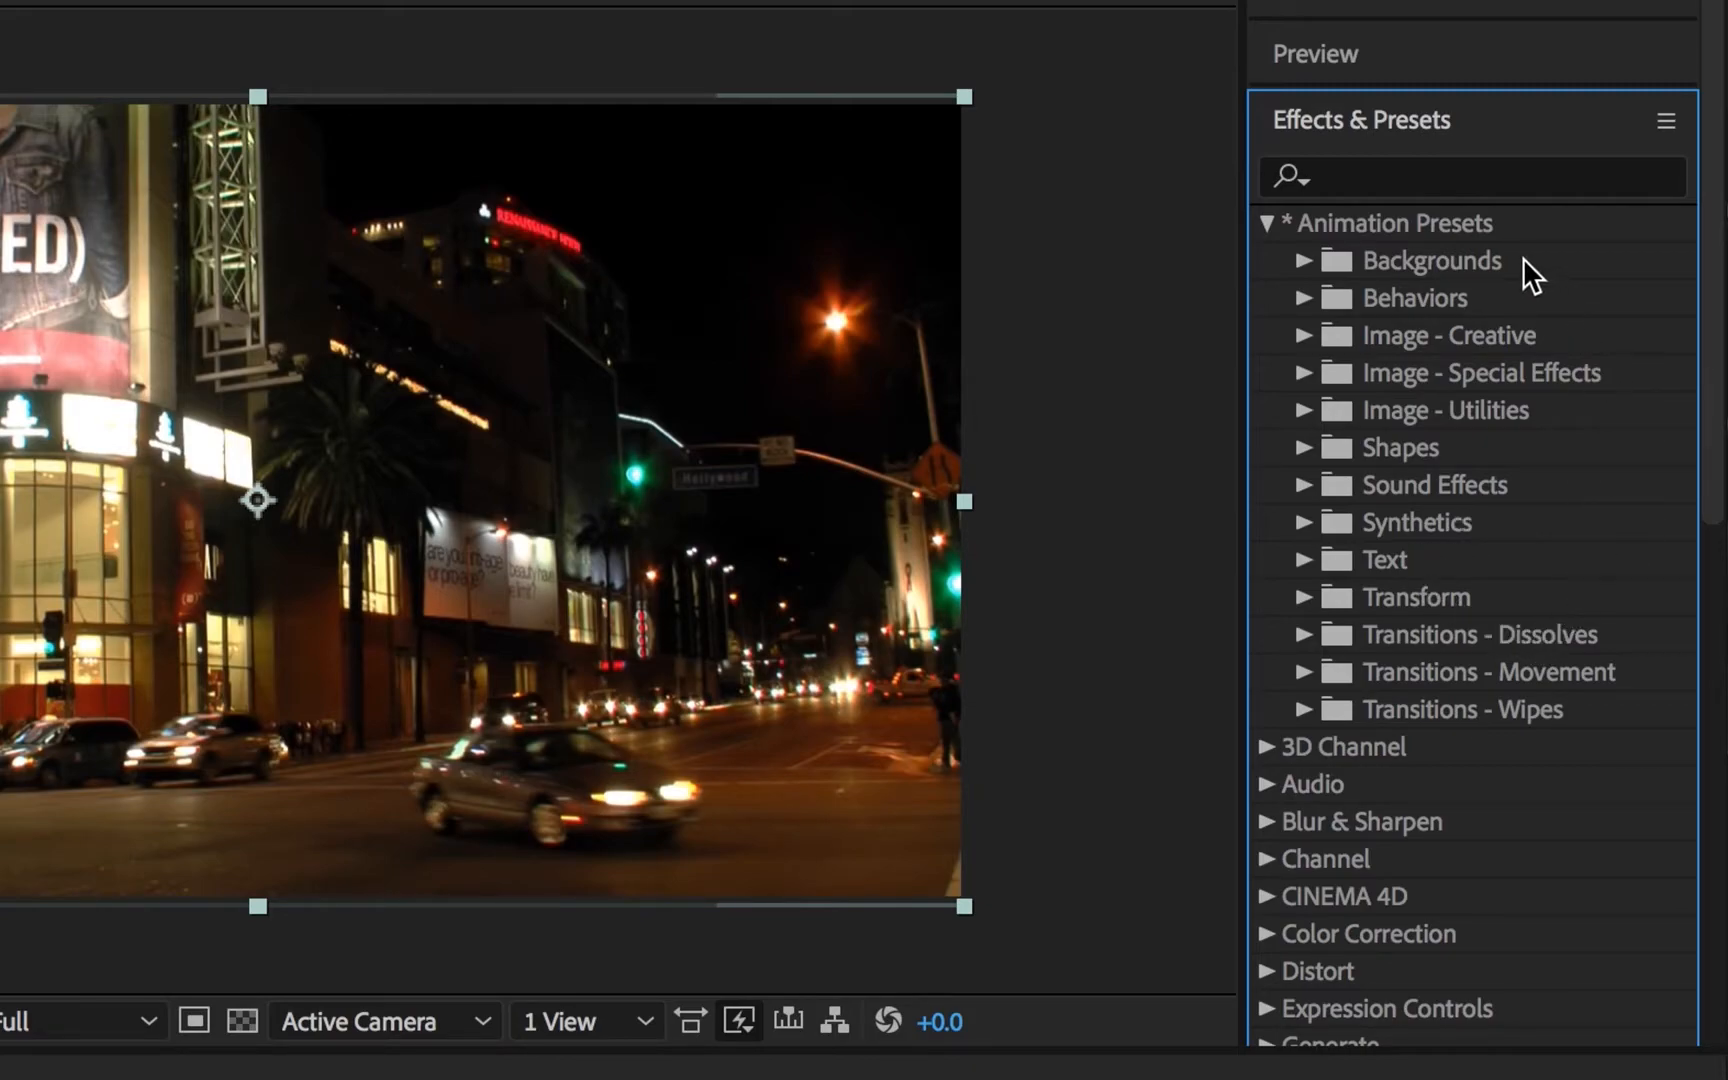
{"action": "left_click", "coordinate": [1304, 337]}
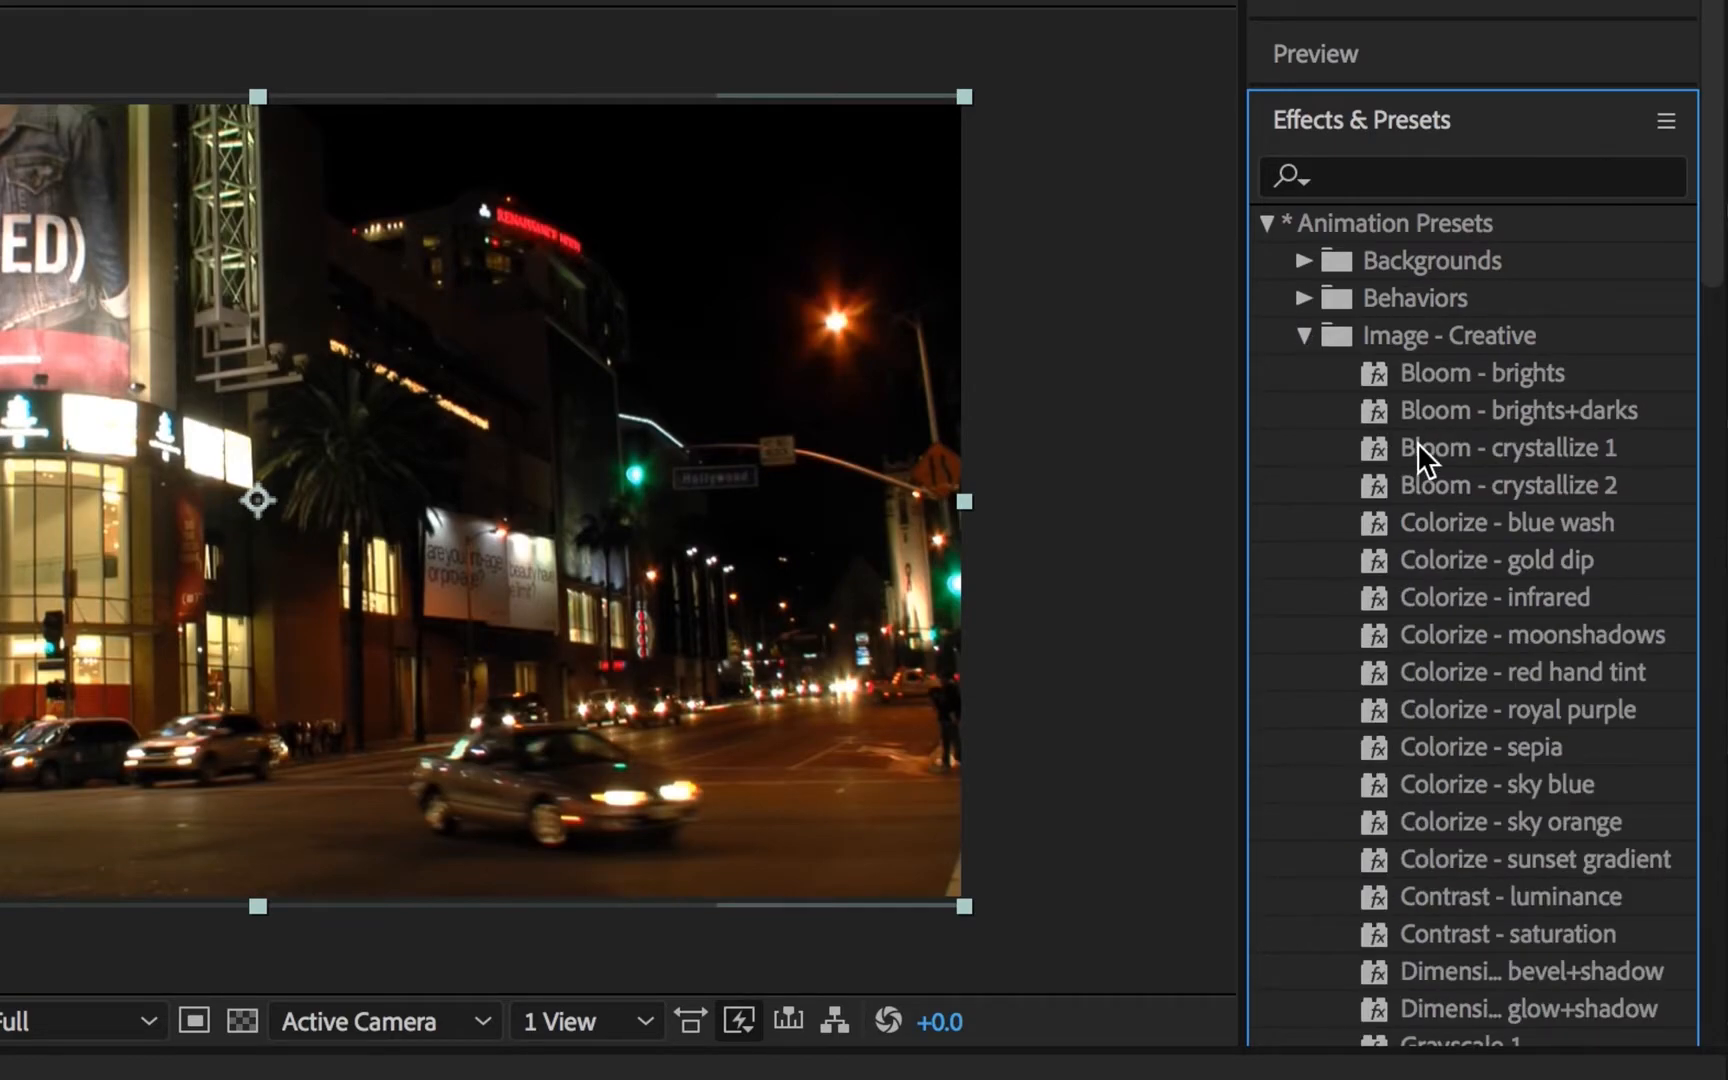
{"action": "scroll", "coordinate": [1418, 441], "scroll_direction": "down", "scroll_amount": 5}
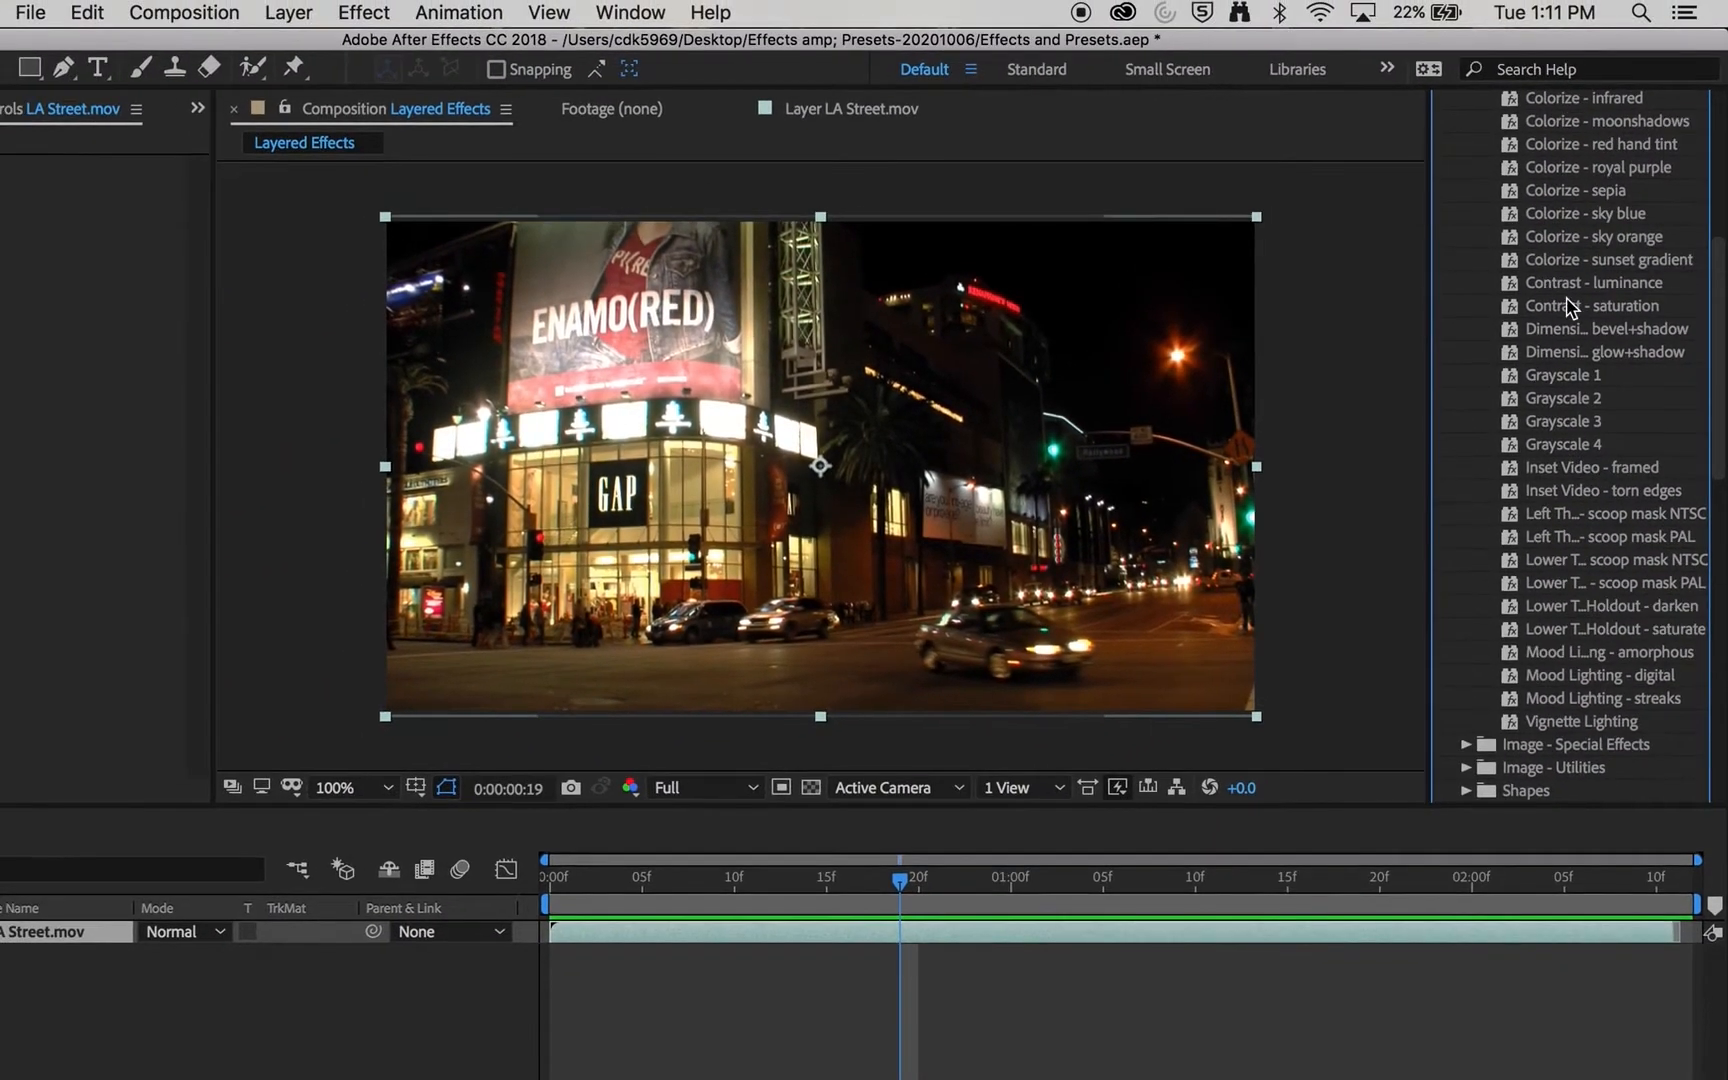
{"action": "scroll", "coordinate": [1568, 305], "scroll_direction": "up", "scroll_amount": 5}
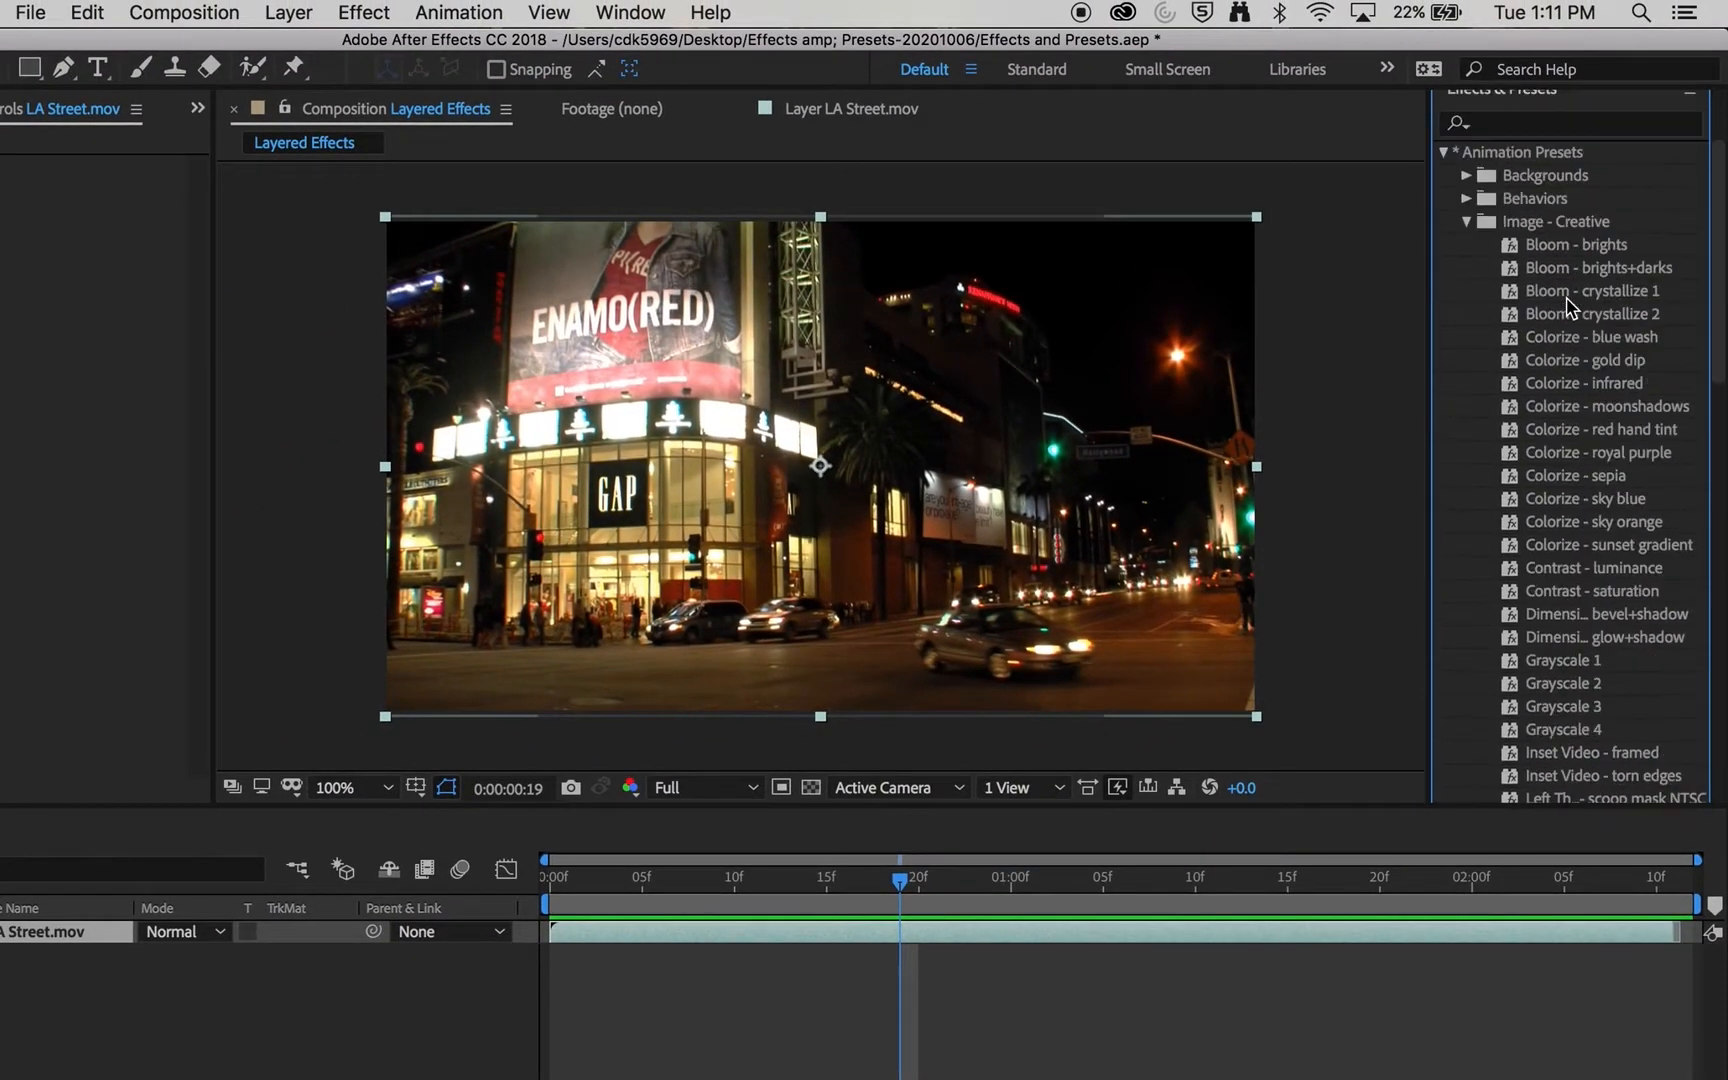
{"action": "left_click", "coordinate": [1628, 276]}
{"action": "left_click_drag", "start_coordinate": [1628, 271], "coordinate": [1058, 495]}
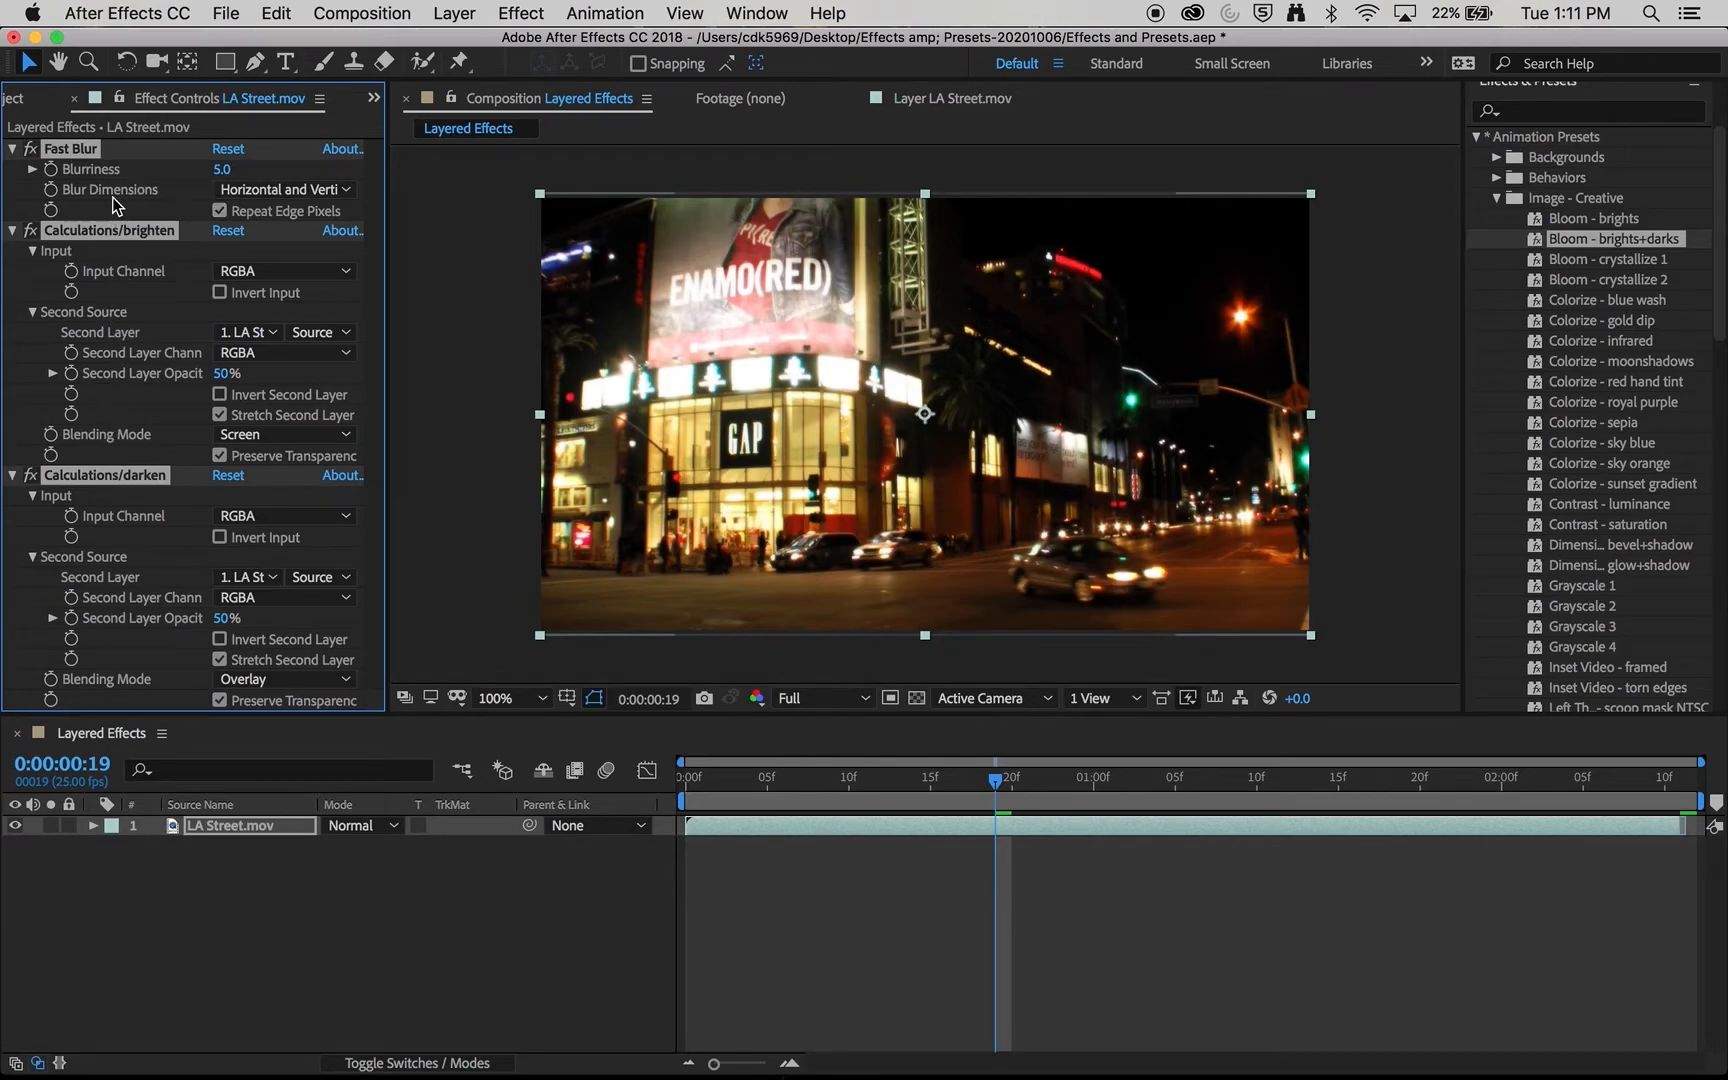
- Collapse the bloom preset's effects and switch them off and on individually to compare their influence on the image
{"action": "left_click", "coordinate": [12, 475]}
{"action": "left_click", "coordinate": [30, 169]}
{"action": "left_click", "coordinate": [30, 169]}
{"action": "left_click", "coordinate": [33, 192]}
{"action": "left_click", "coordinate": [31, 190]}
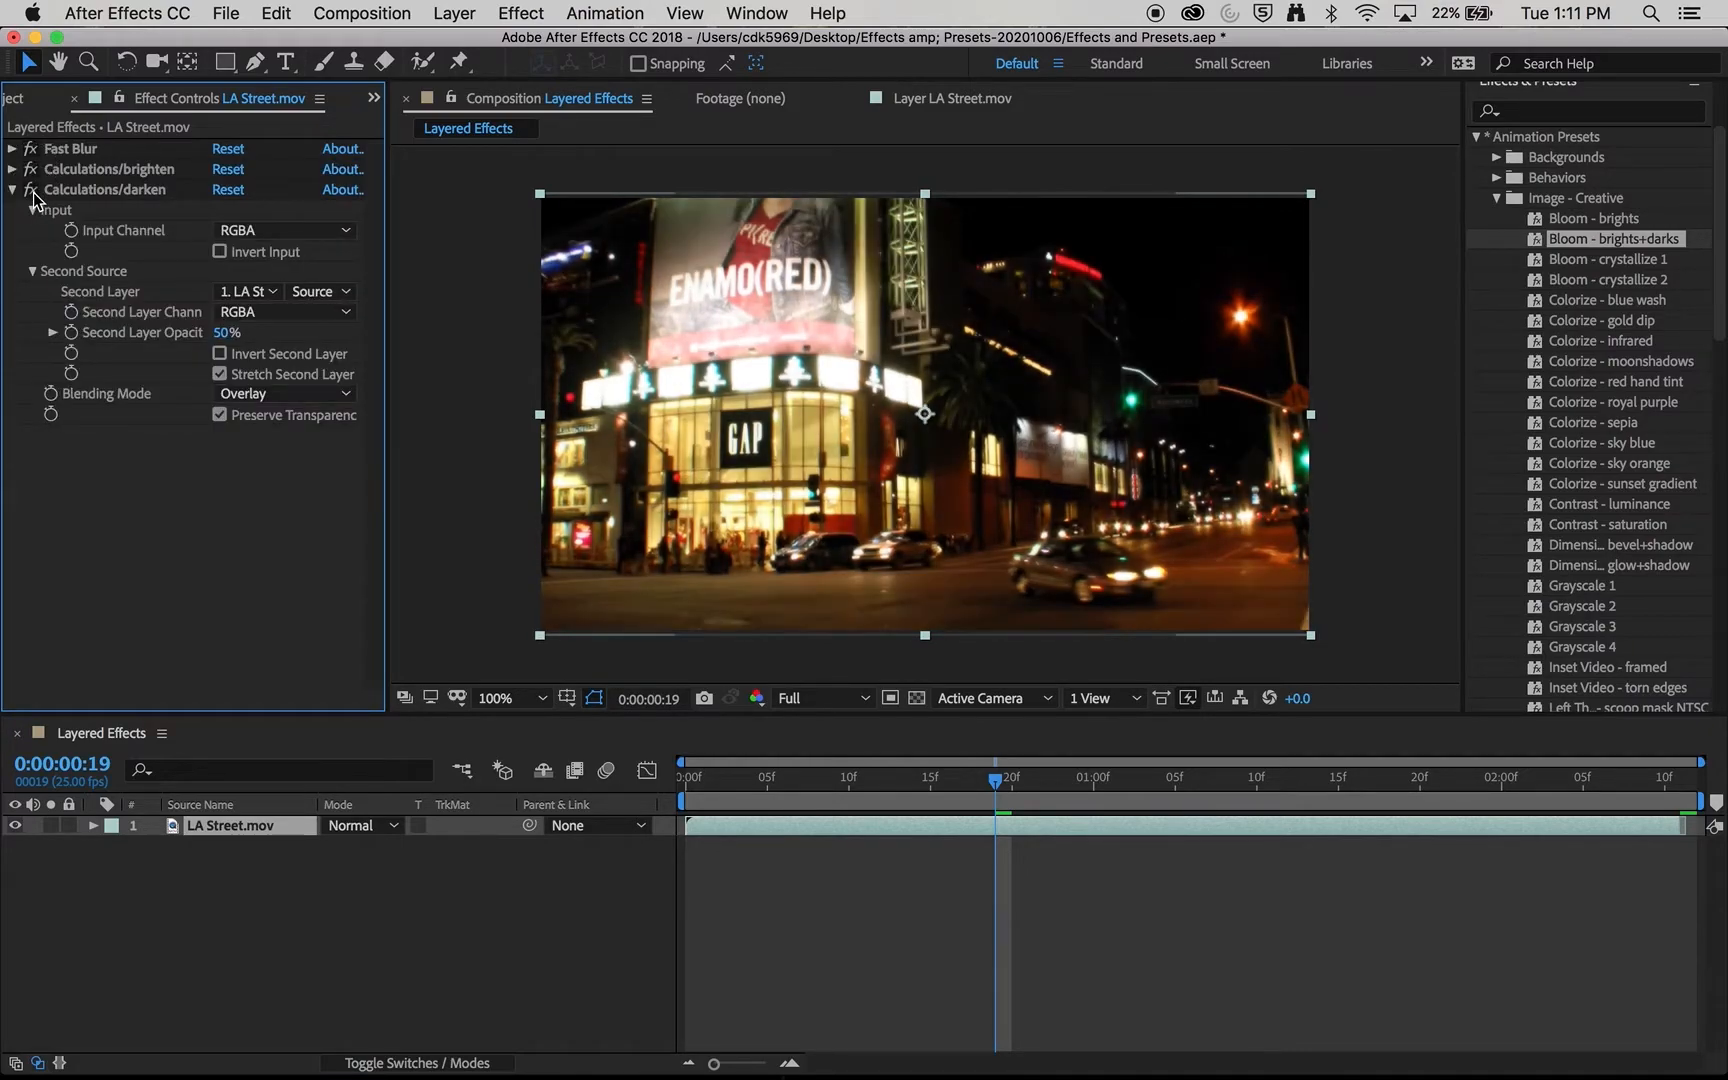
{"action": "left_click", "coordinate": [29, 148]}
{"action": "left_click", "coordinate": [30, 150]}
{"action": "left_click", "coordinate": [12, 190]}
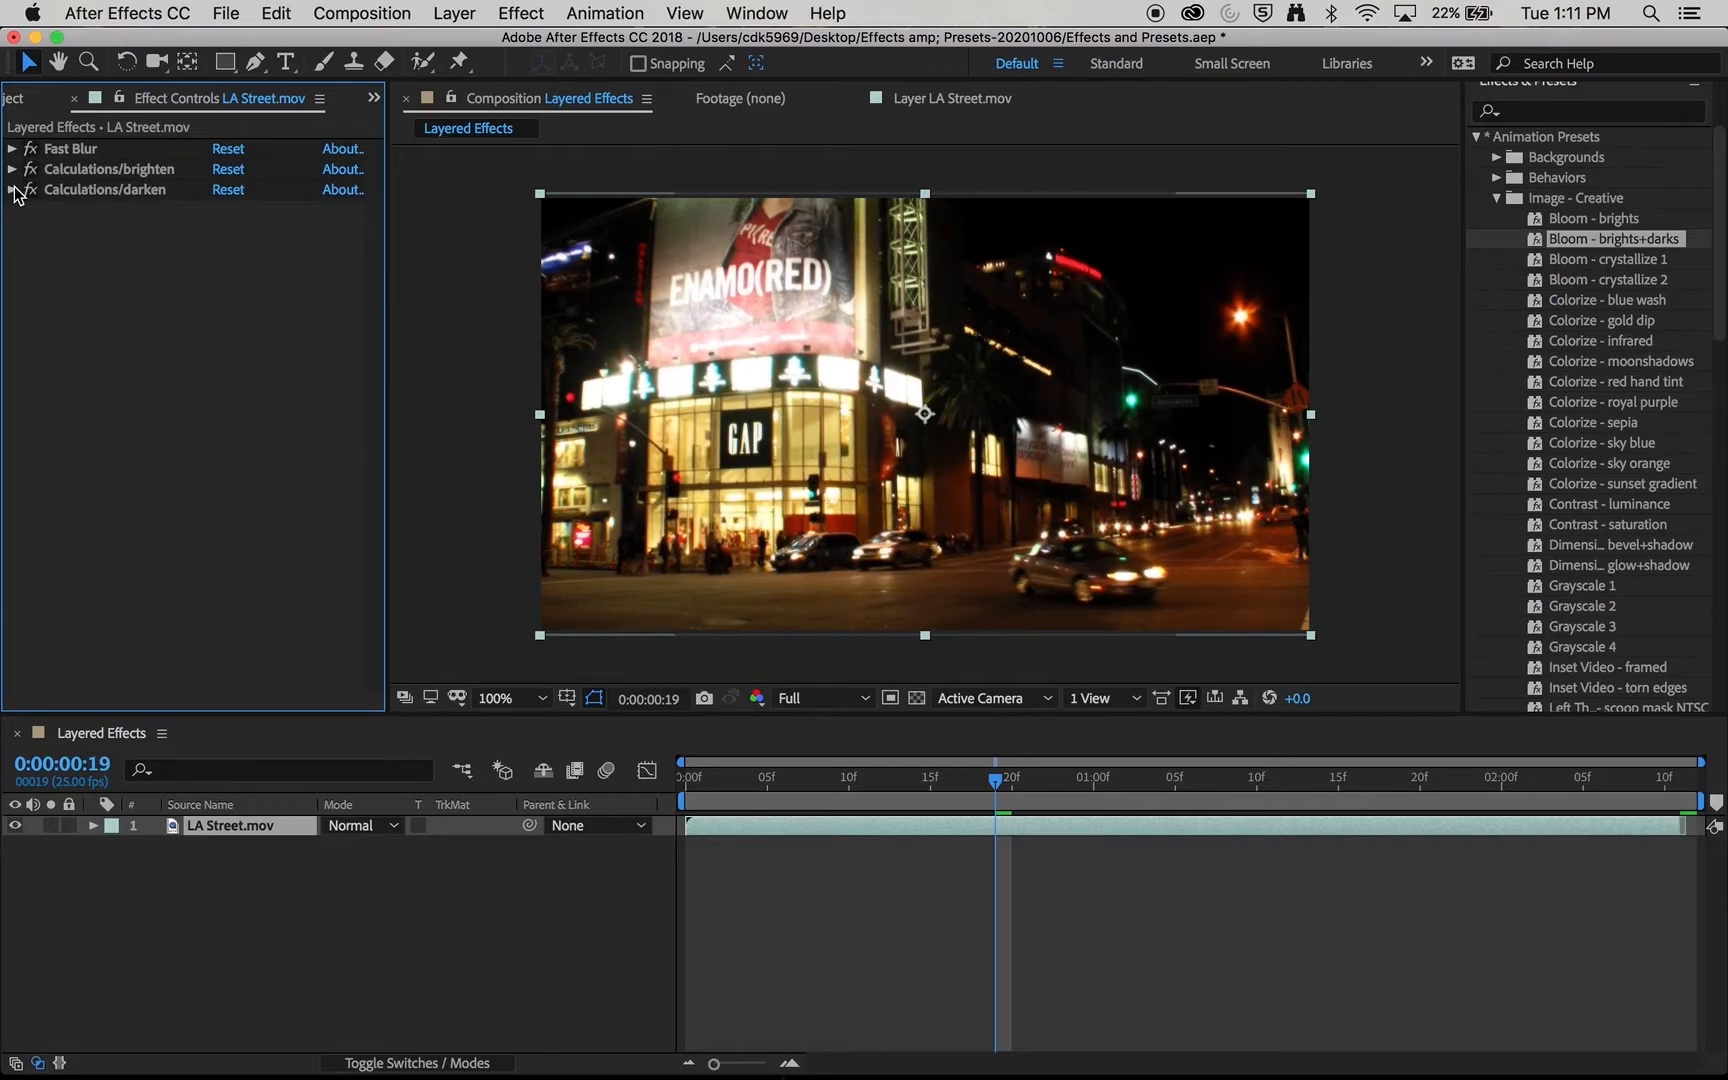
- Reverse the effect order so Calculations/darken comes first, Calculations/brighten second and Fast Blur last
{"action": "left_click", "coordinate": [65, 155]}
{"action": "left_click_drag", "start_coordinate": [65, 160], "coordinate": [106, 249]}
{"action": "left_click", "coordinate": [72, 160]}
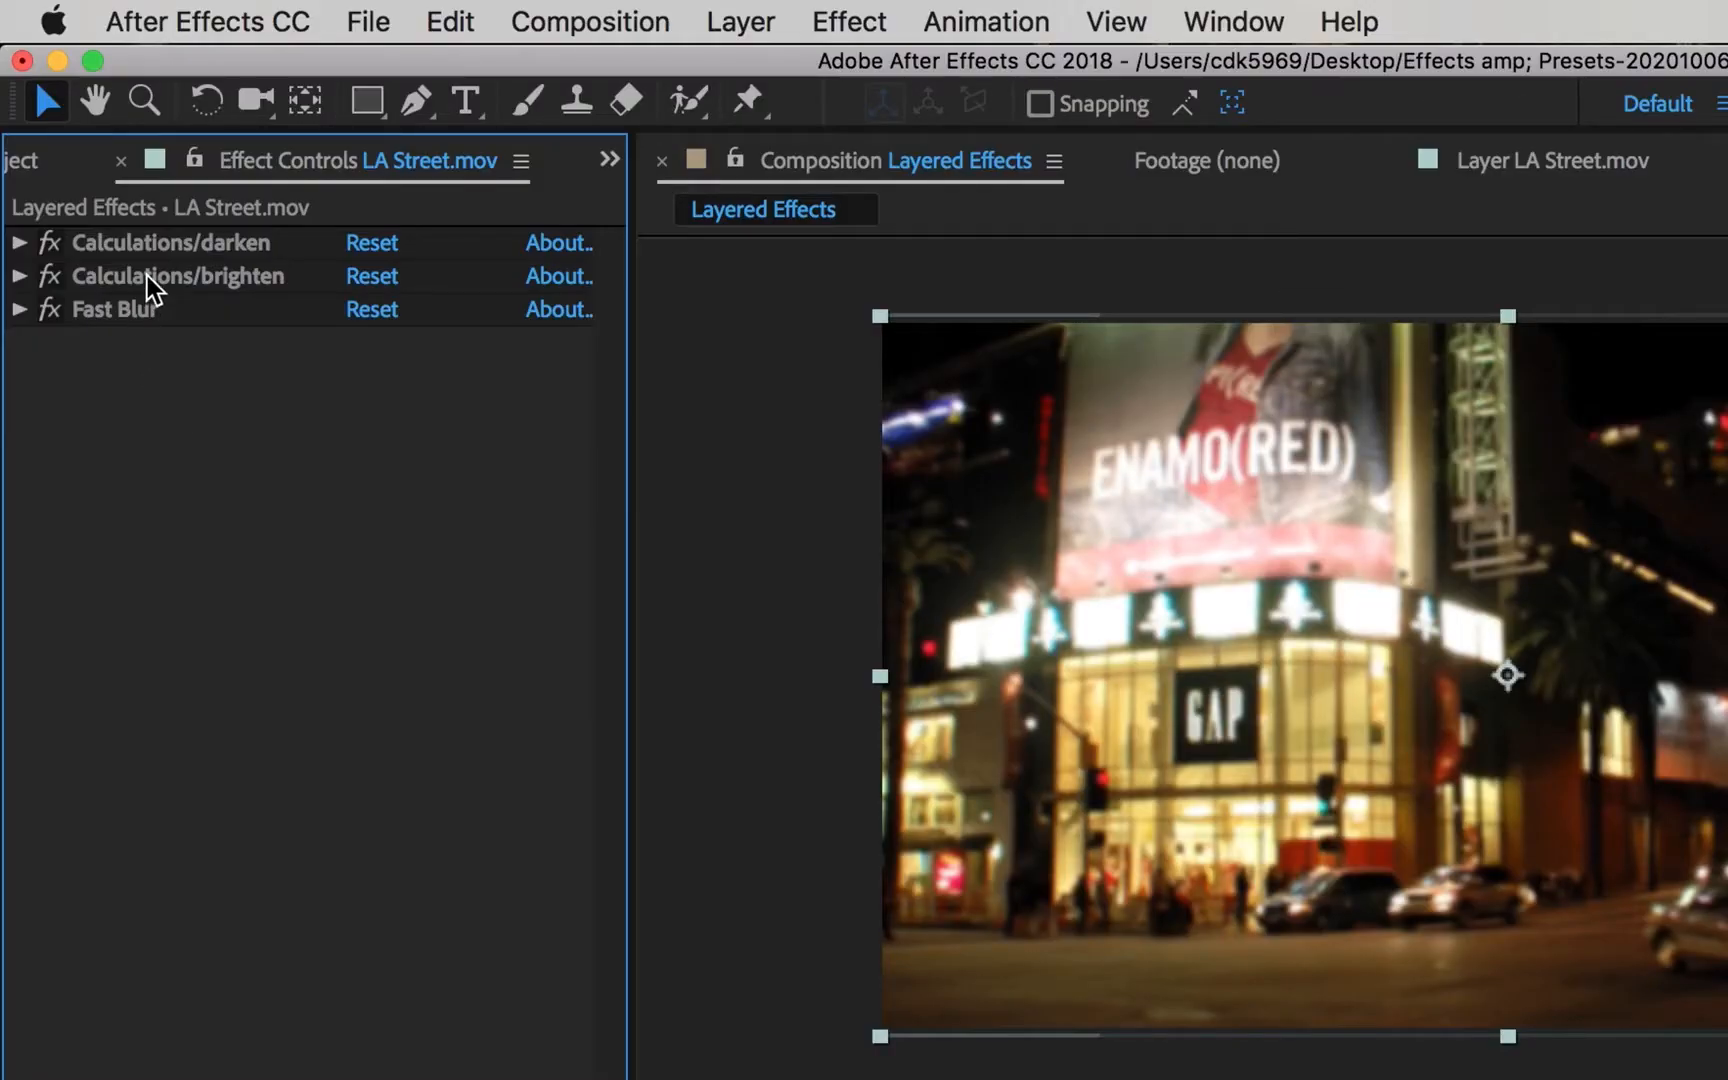
- Restore the original effect order with Fast Blur first, Calculations/brighten second and Calculations/darken last
{"action": "left_click", "coordinate": [160, 237]}
{"action": "left_click", "coordinate": [153, 350]}
{"action": "left_click_drag", "start_coordinate": [131, 310], "coordinate": [162, 328]}
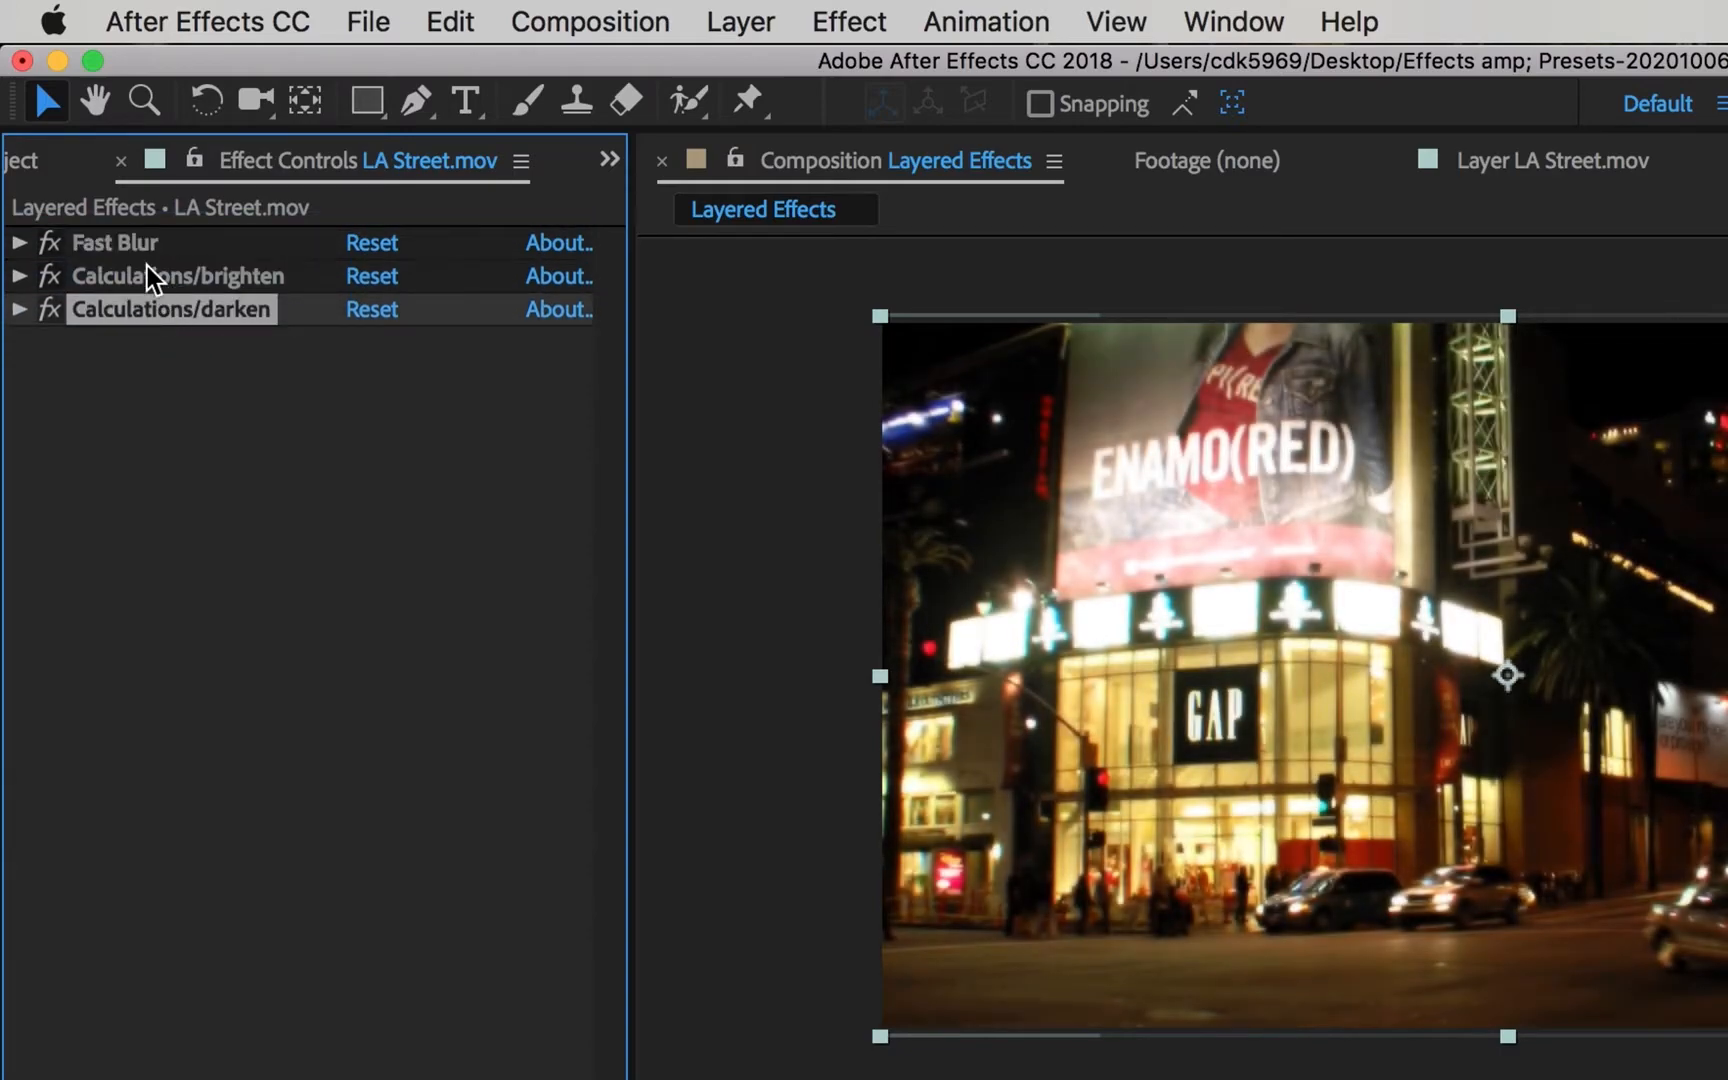
- Move Calculations/brighten below Calculations/darken and examine its settings
{"action": "left_click", "coordinate": [139, 246]}
{"action": "left_click", "coordinate": [140, 277]}
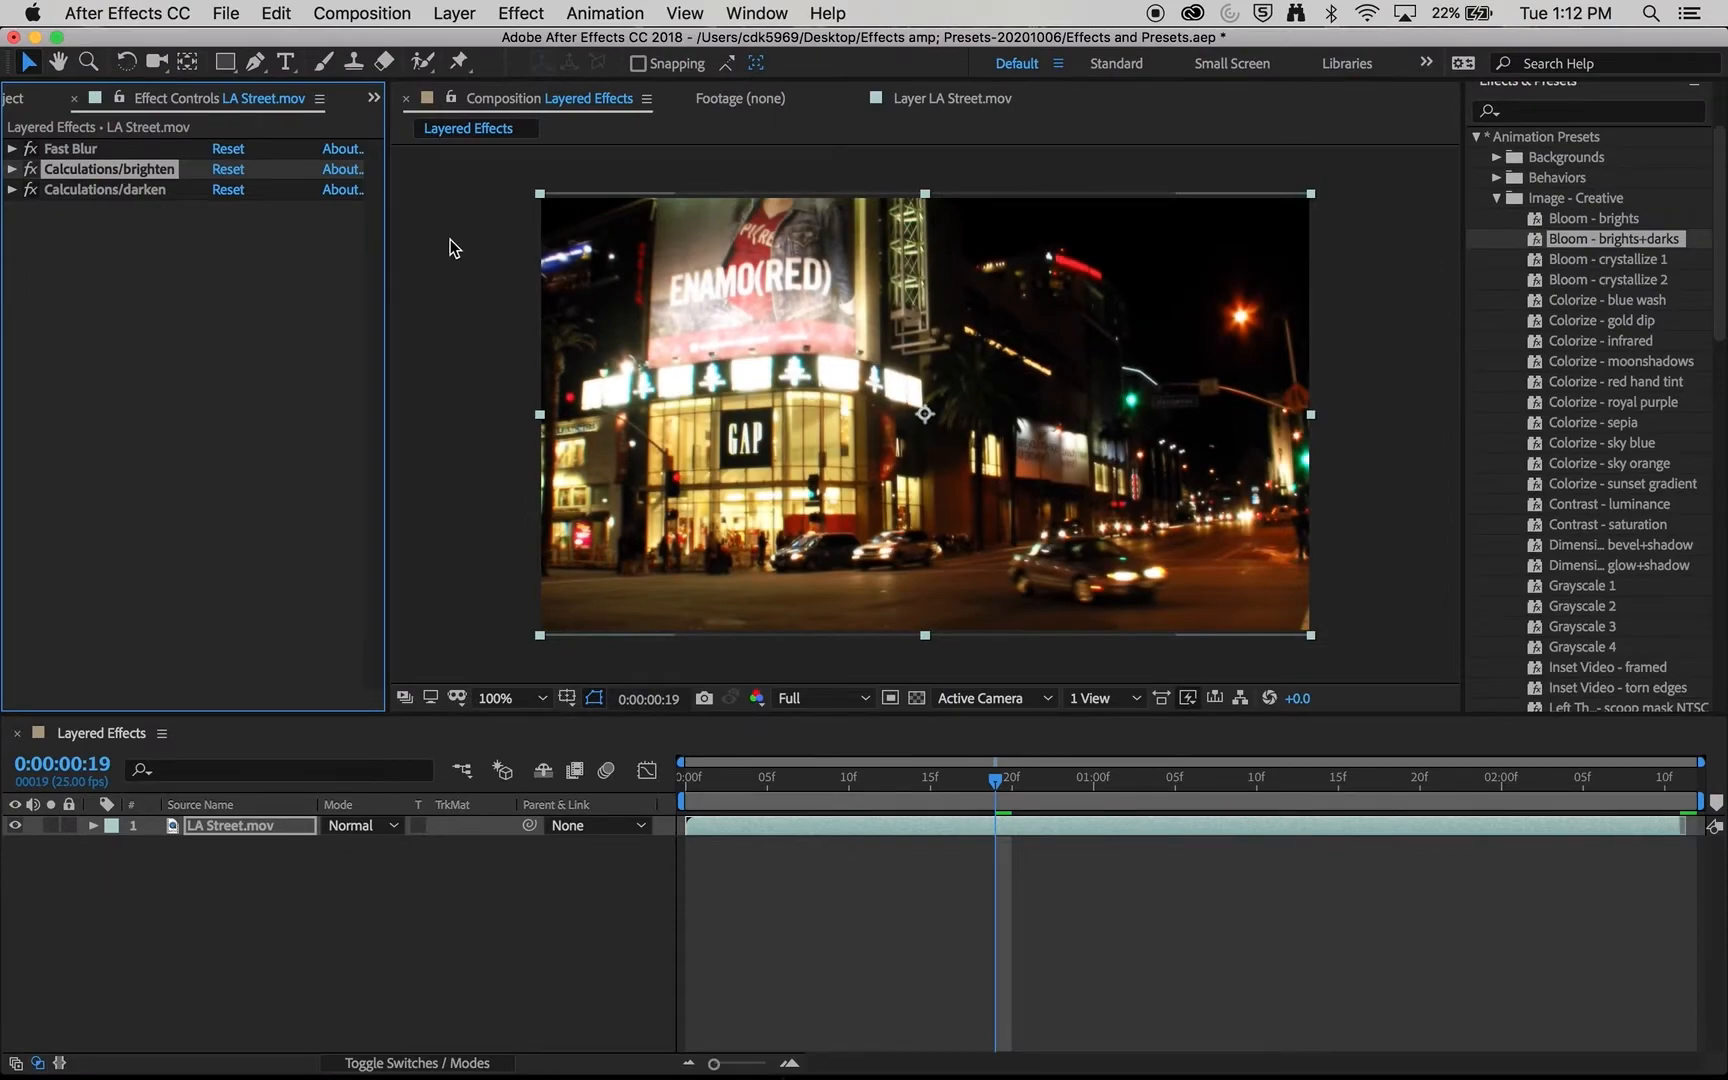
{"action": "left_click_drag", "start_coordinate": [146, 168], "coordinate": [148, 206]}
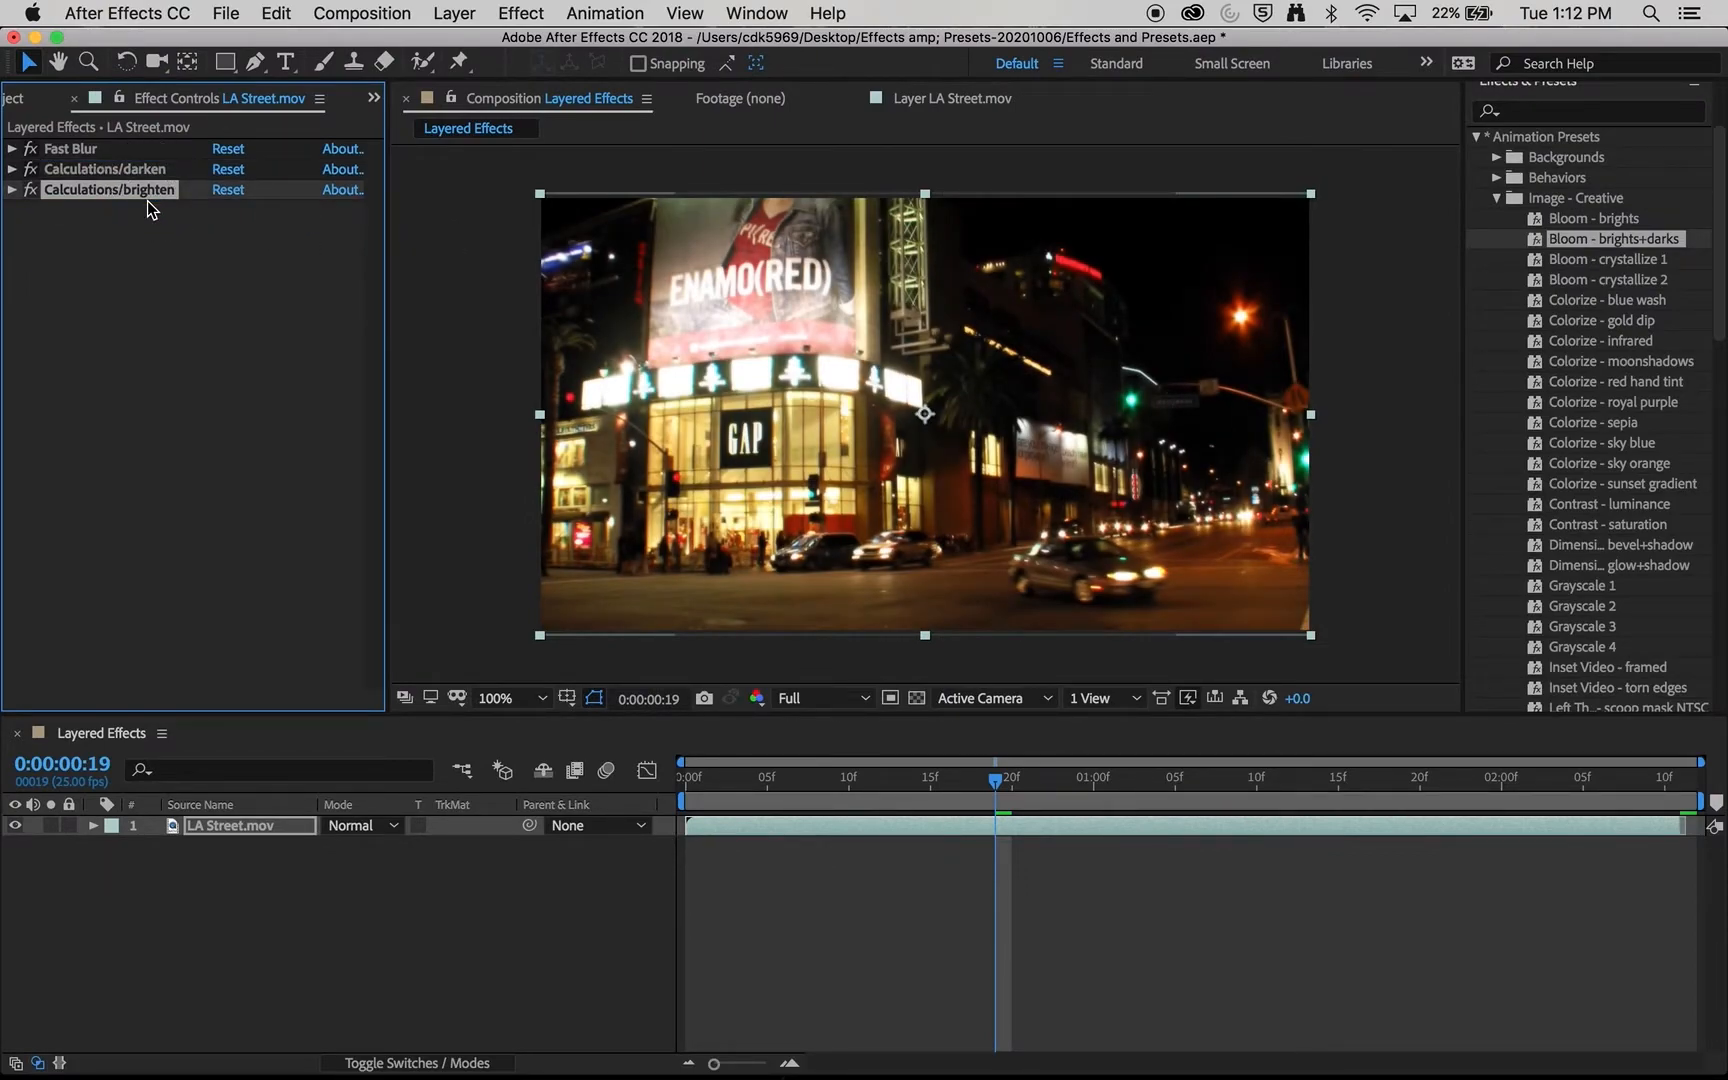
{"action": "left_click", "coordinate": [12, 190]}
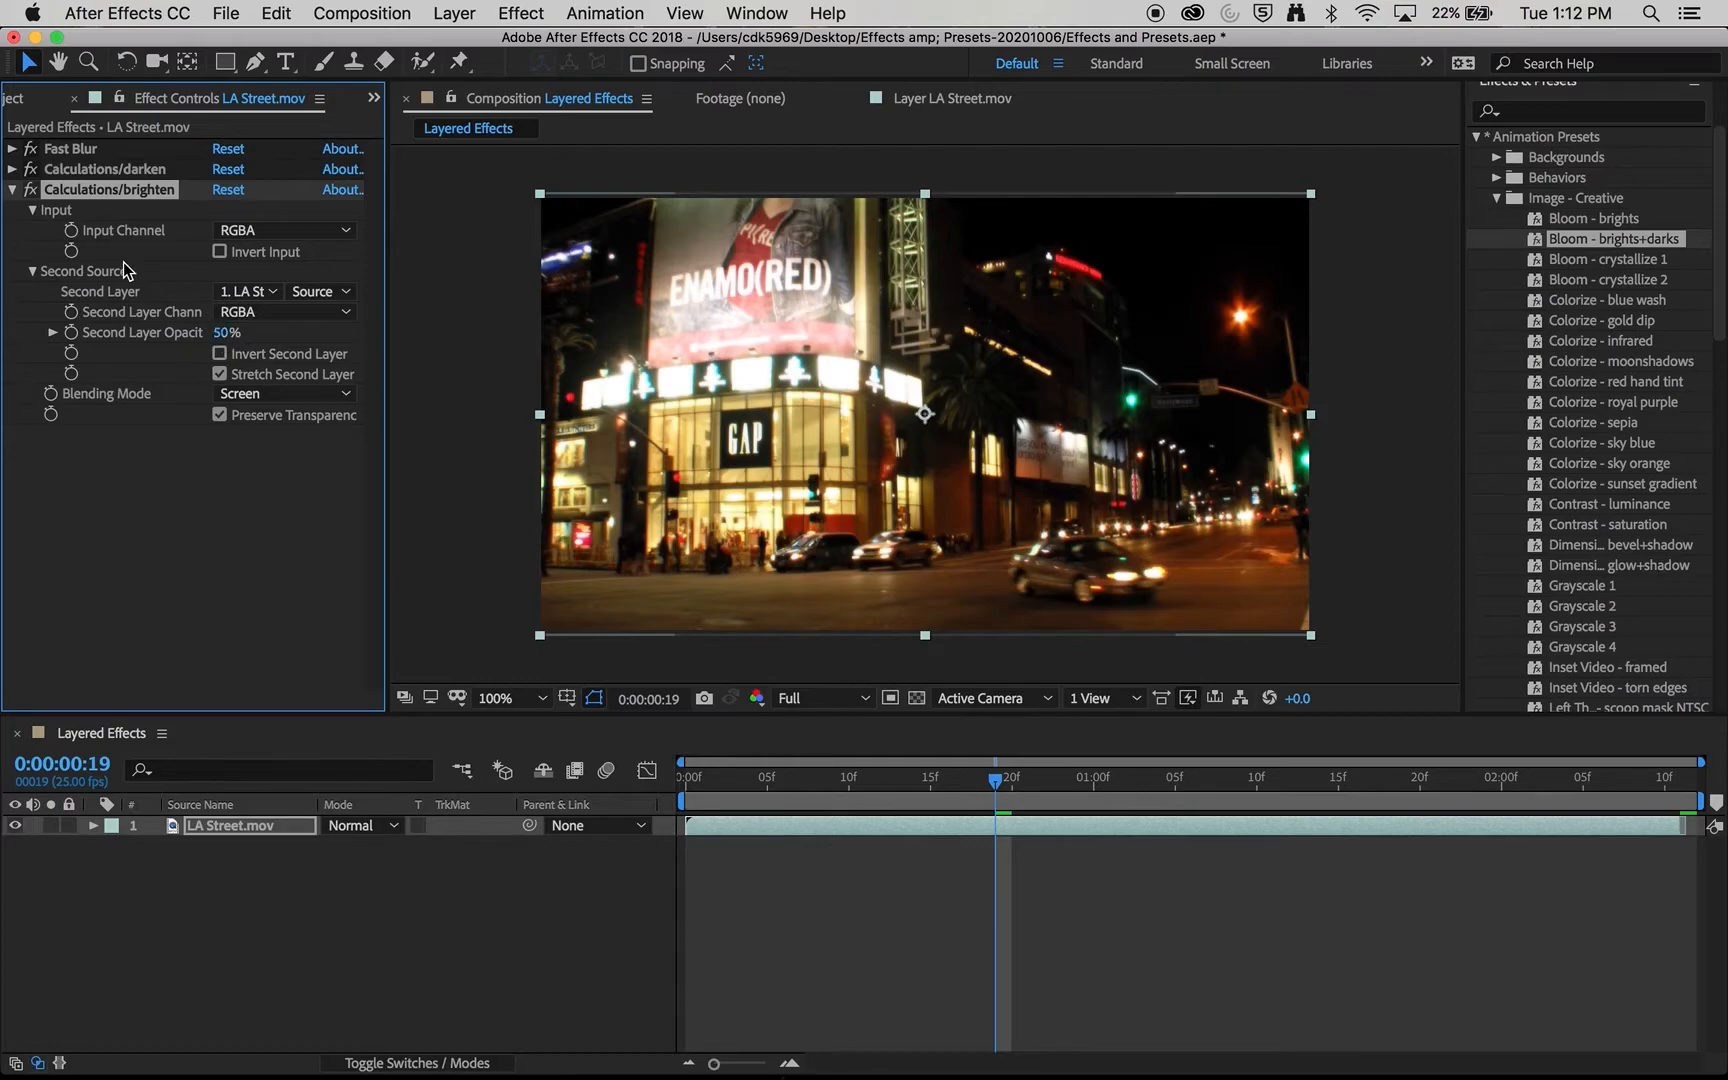
{"action": "left_click", "coordinate": [12, 189]}
{"action": "left_click", "coordinate": [50, 239]}
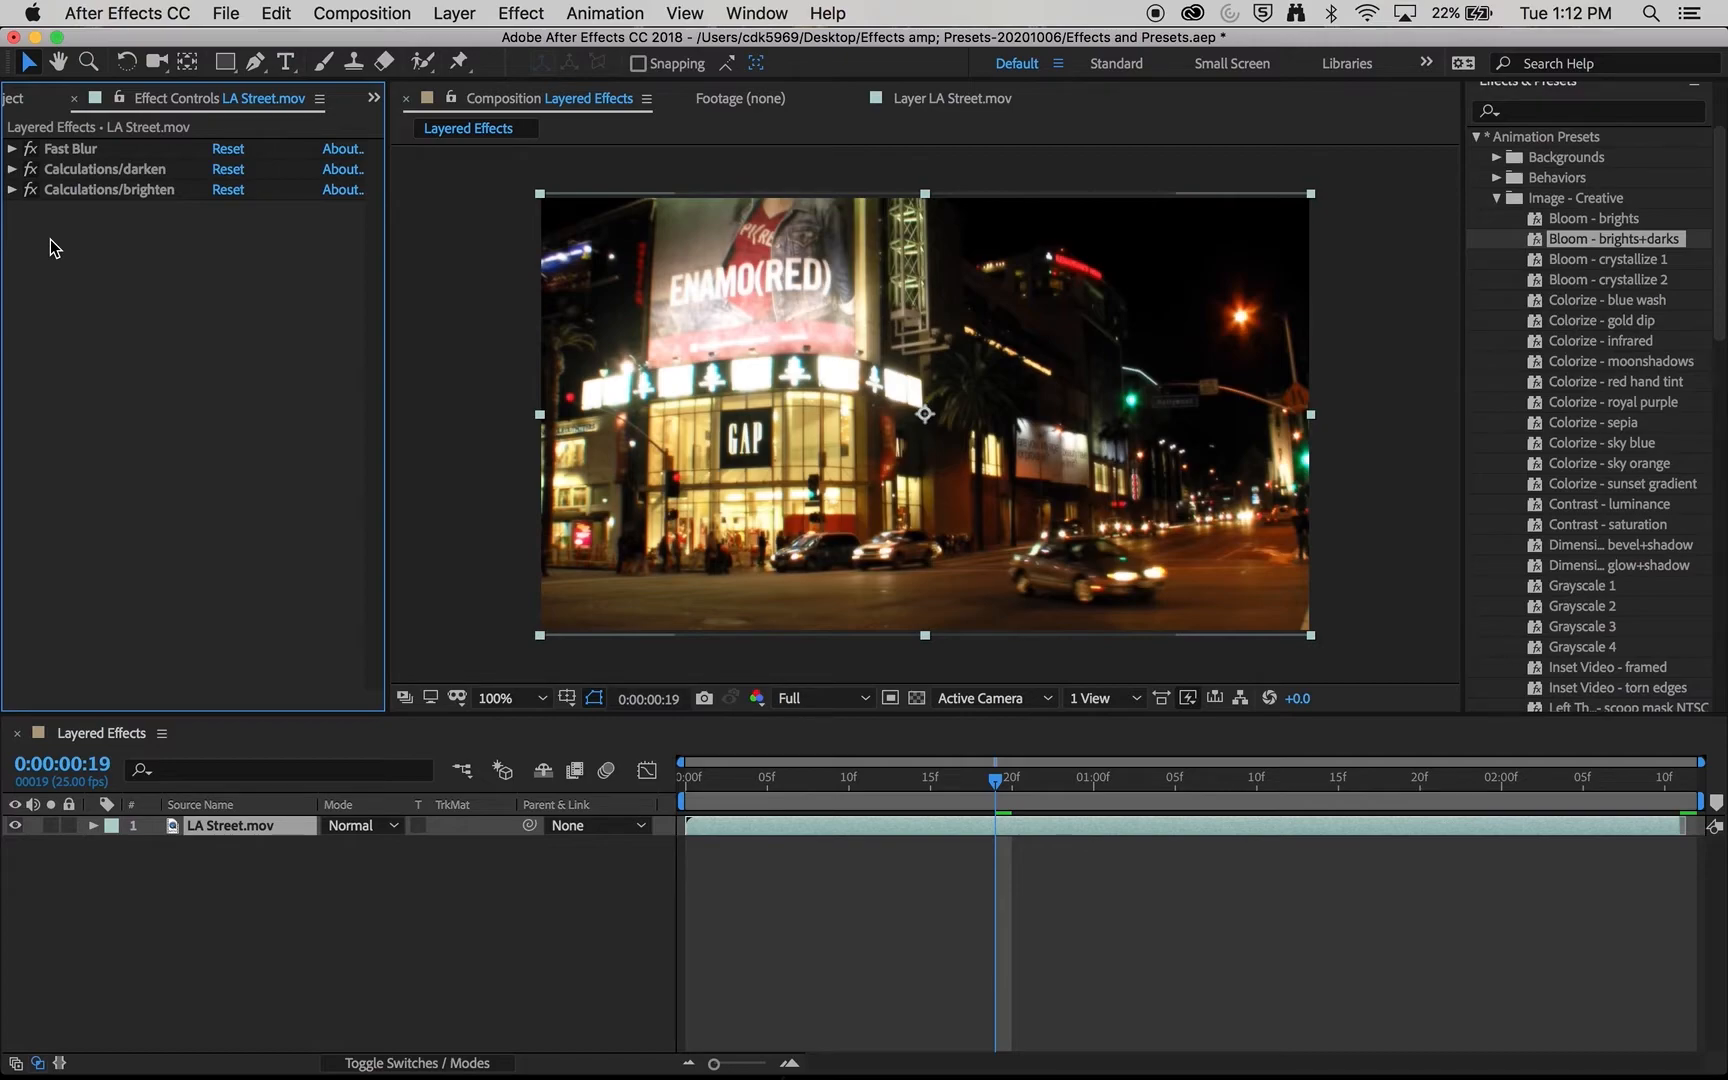
- Delete Fast Blur, Calculations/darken and Calculations/brighten from the LA Street.mov layer
{"action": "left_click", "coordinate": [70, 148]}
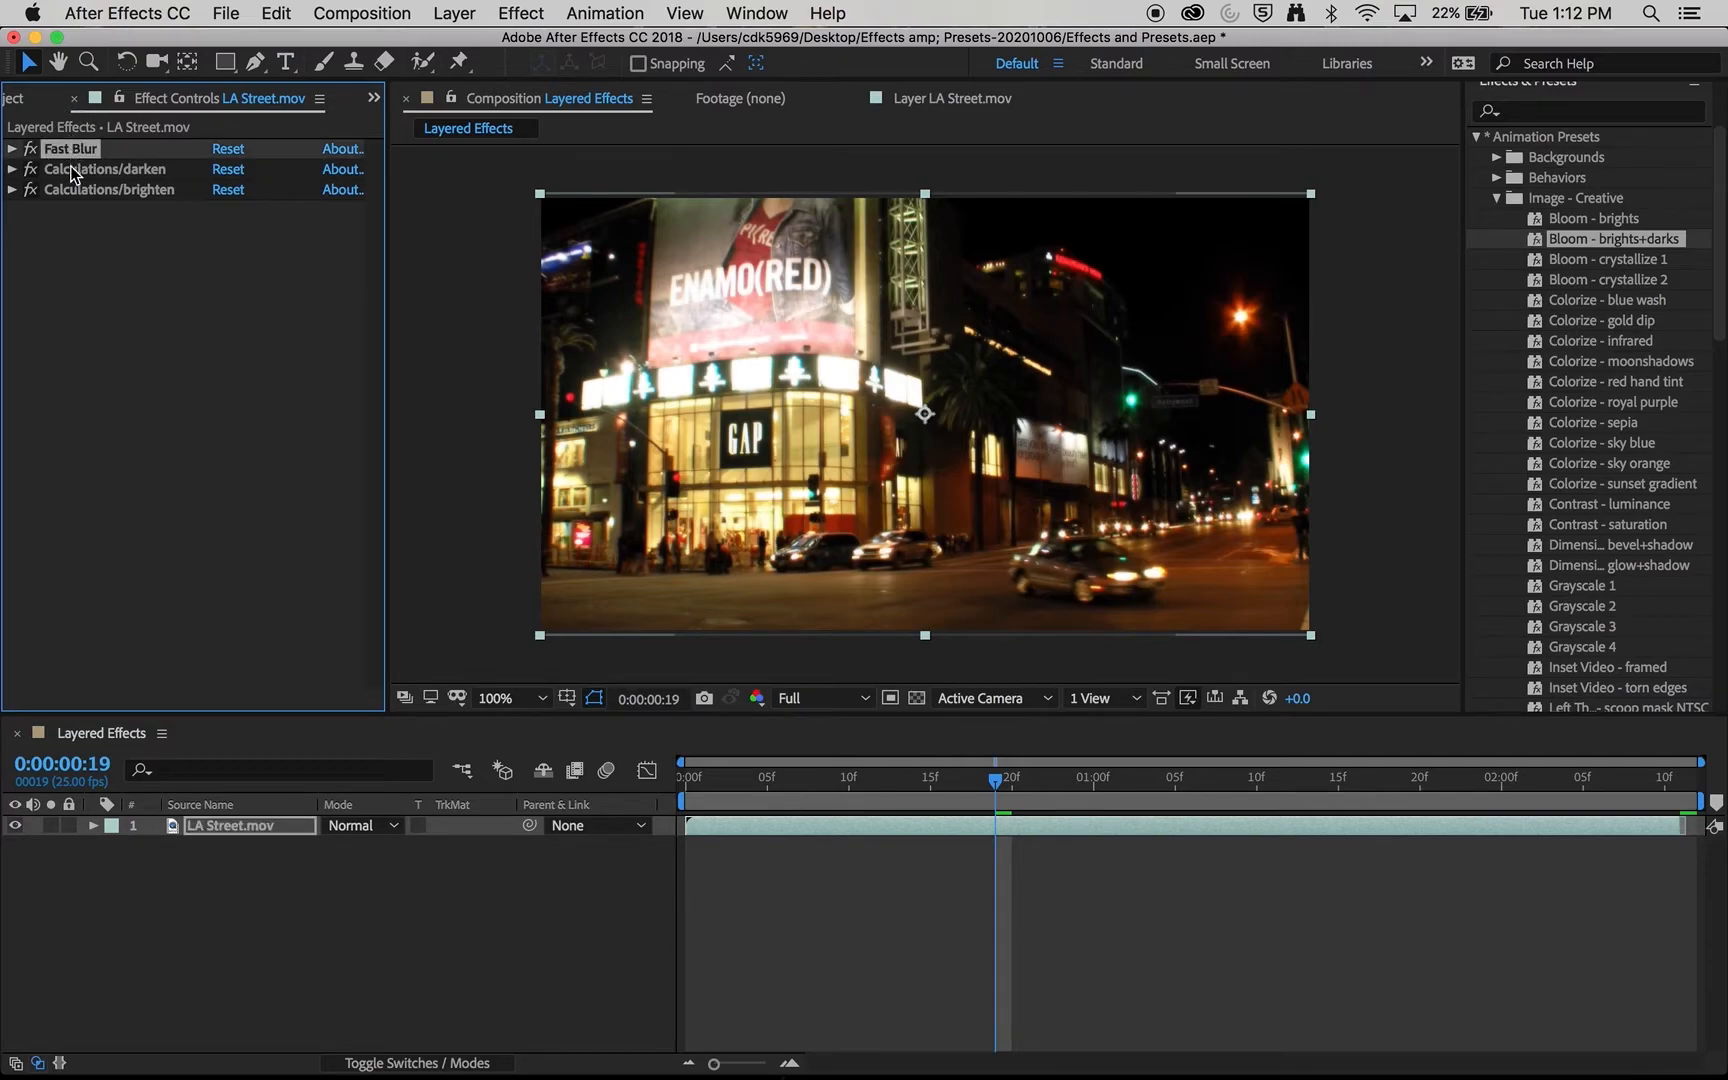
{"action": "left_click", "coordinate": [123, 189], "text": "shift"}
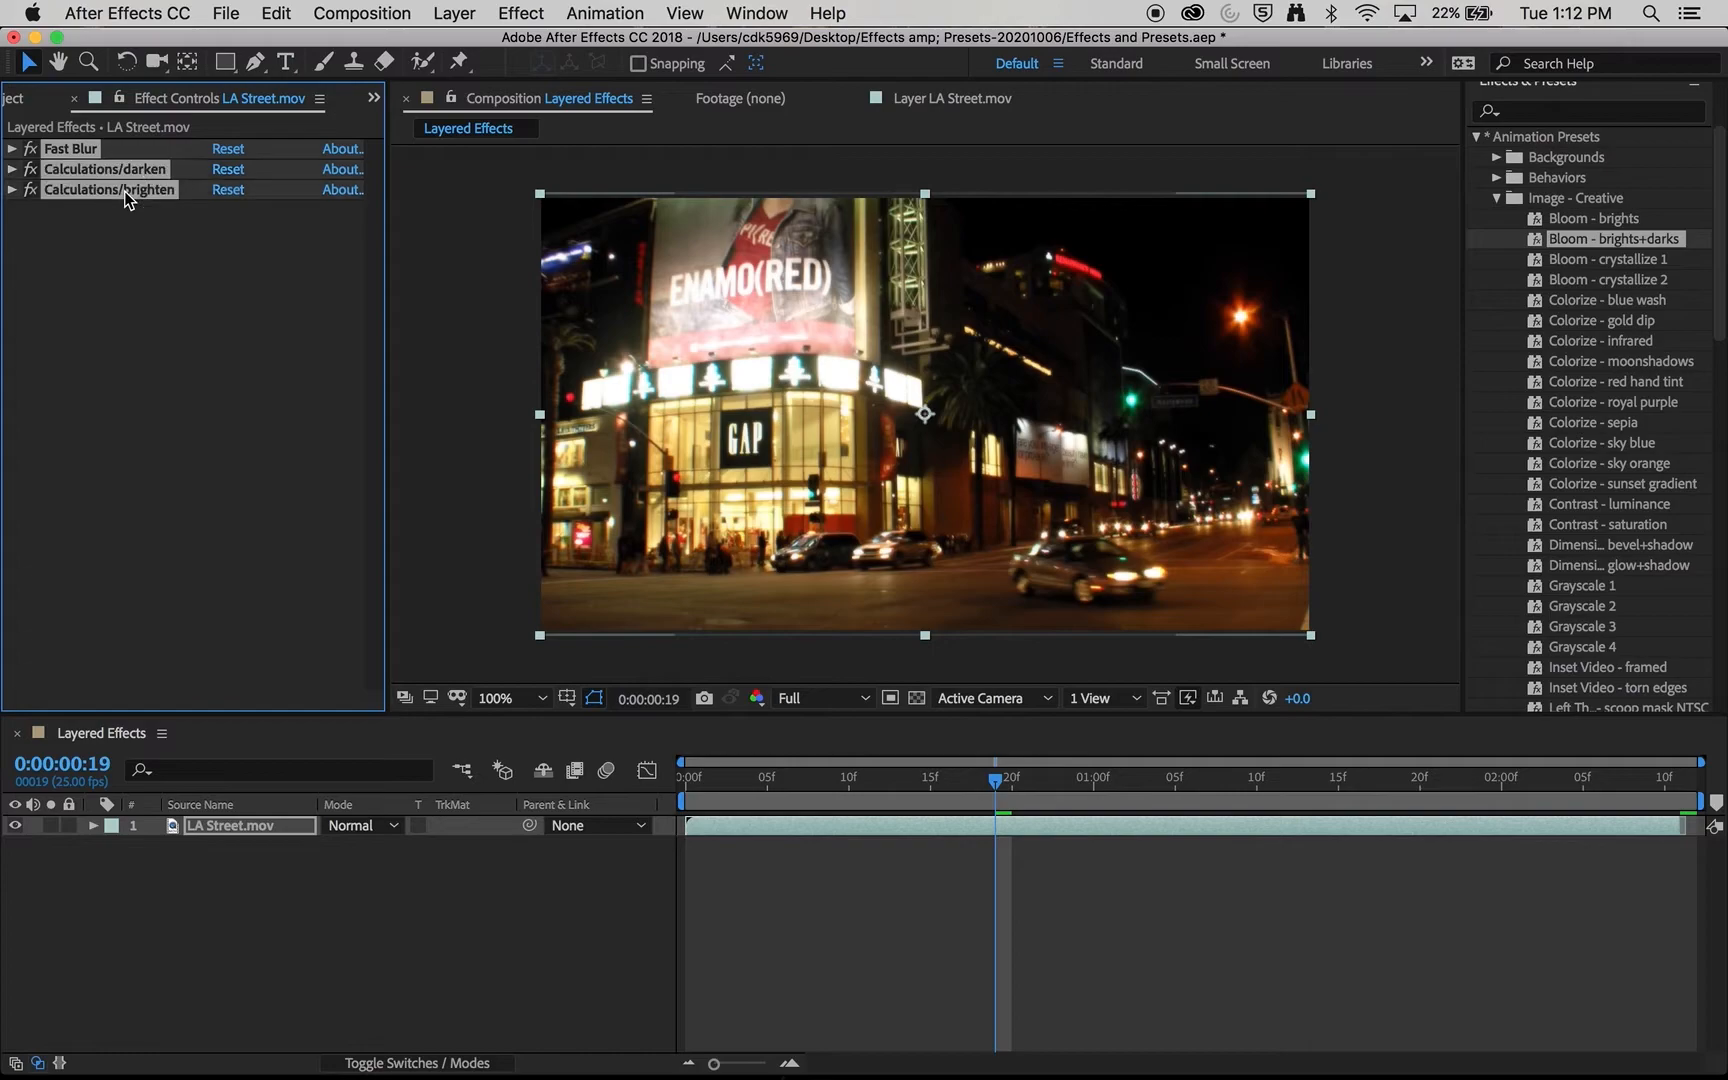
{"action": "key", "text": "Delete"}
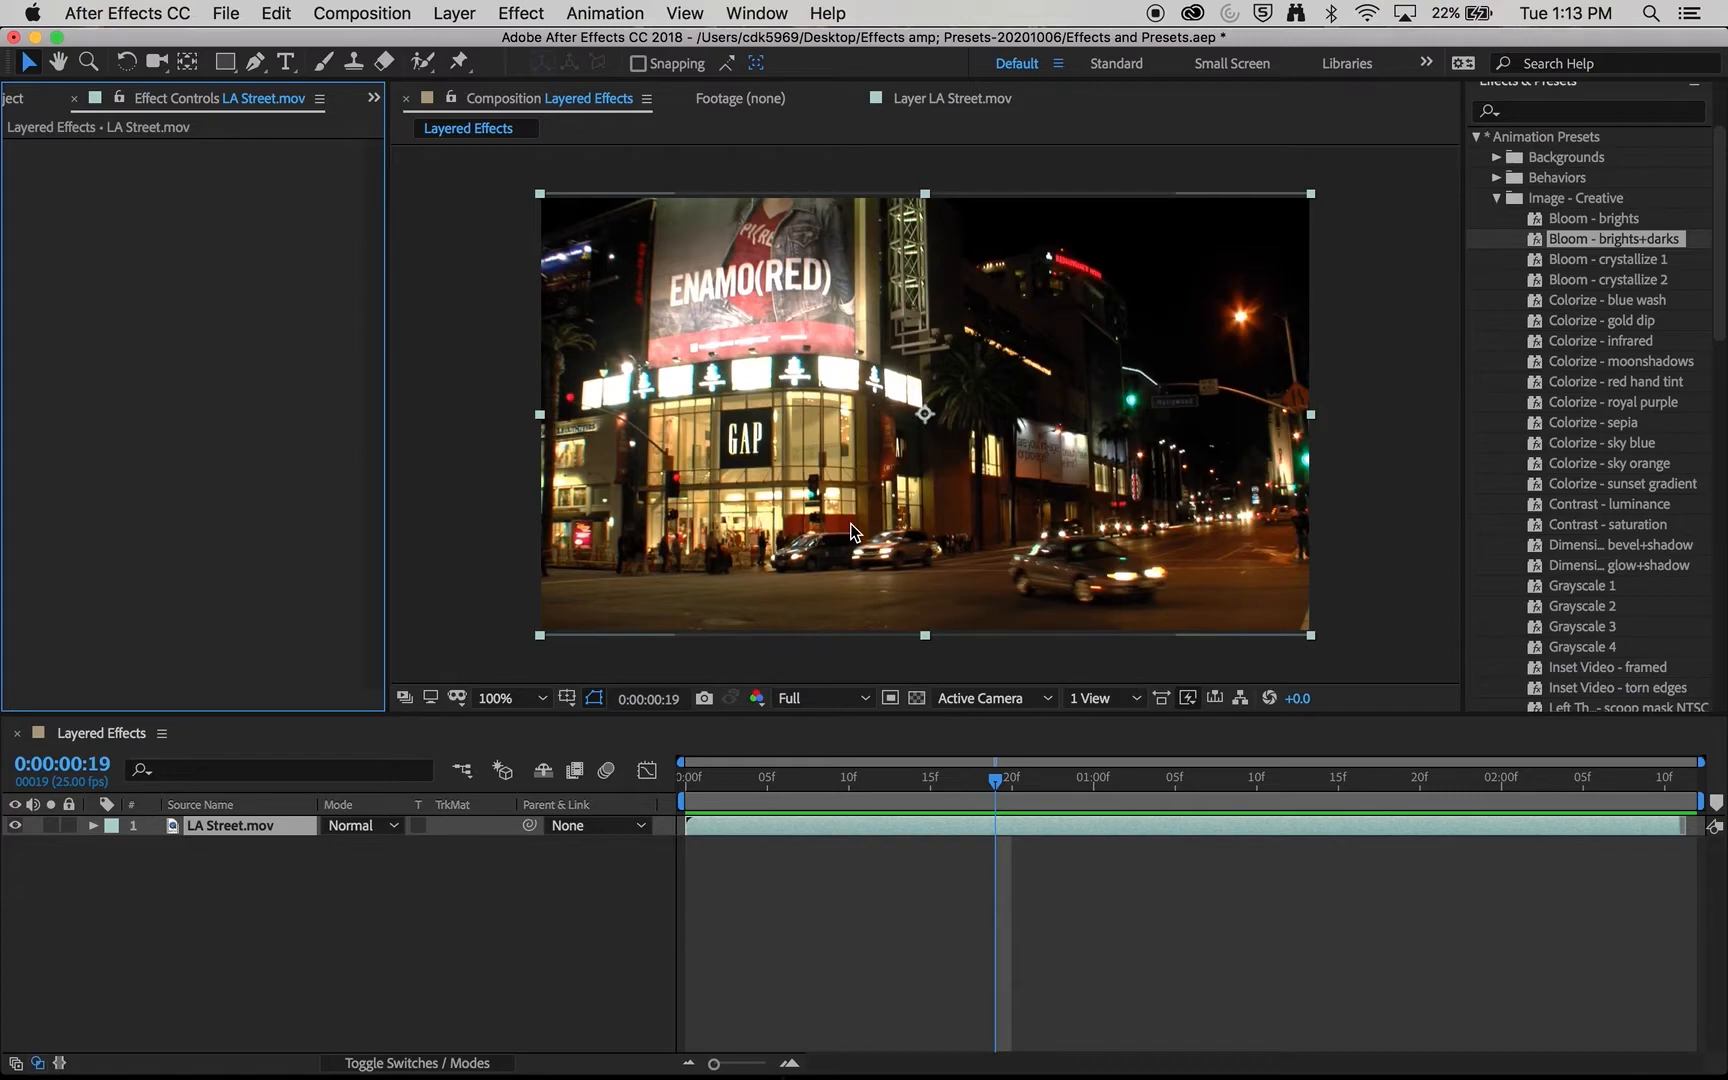
- Apply the Bad TV 2 - old preset from Image - Special Effects to LA Street.mov and preview it from the first frame
{"action": "left_click", "coordinate": [1497, 198]}
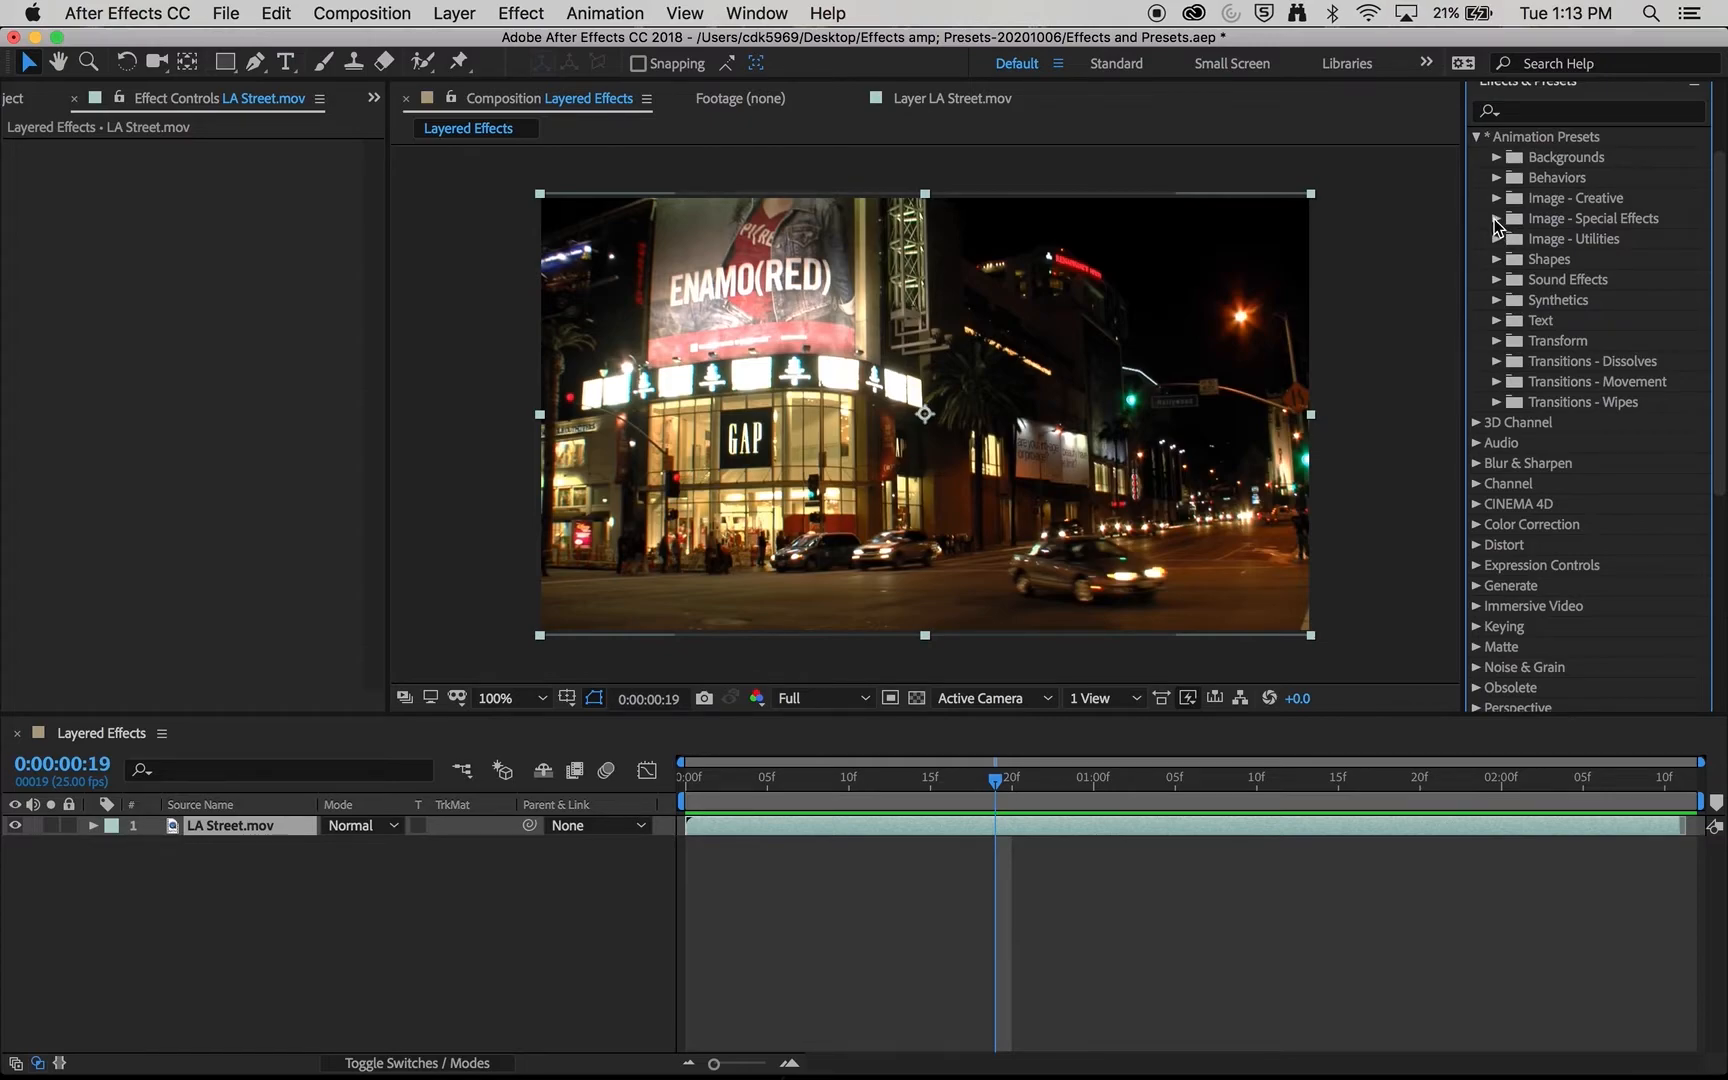
{"action": "left_click", "coordinate": [1497, 219]}
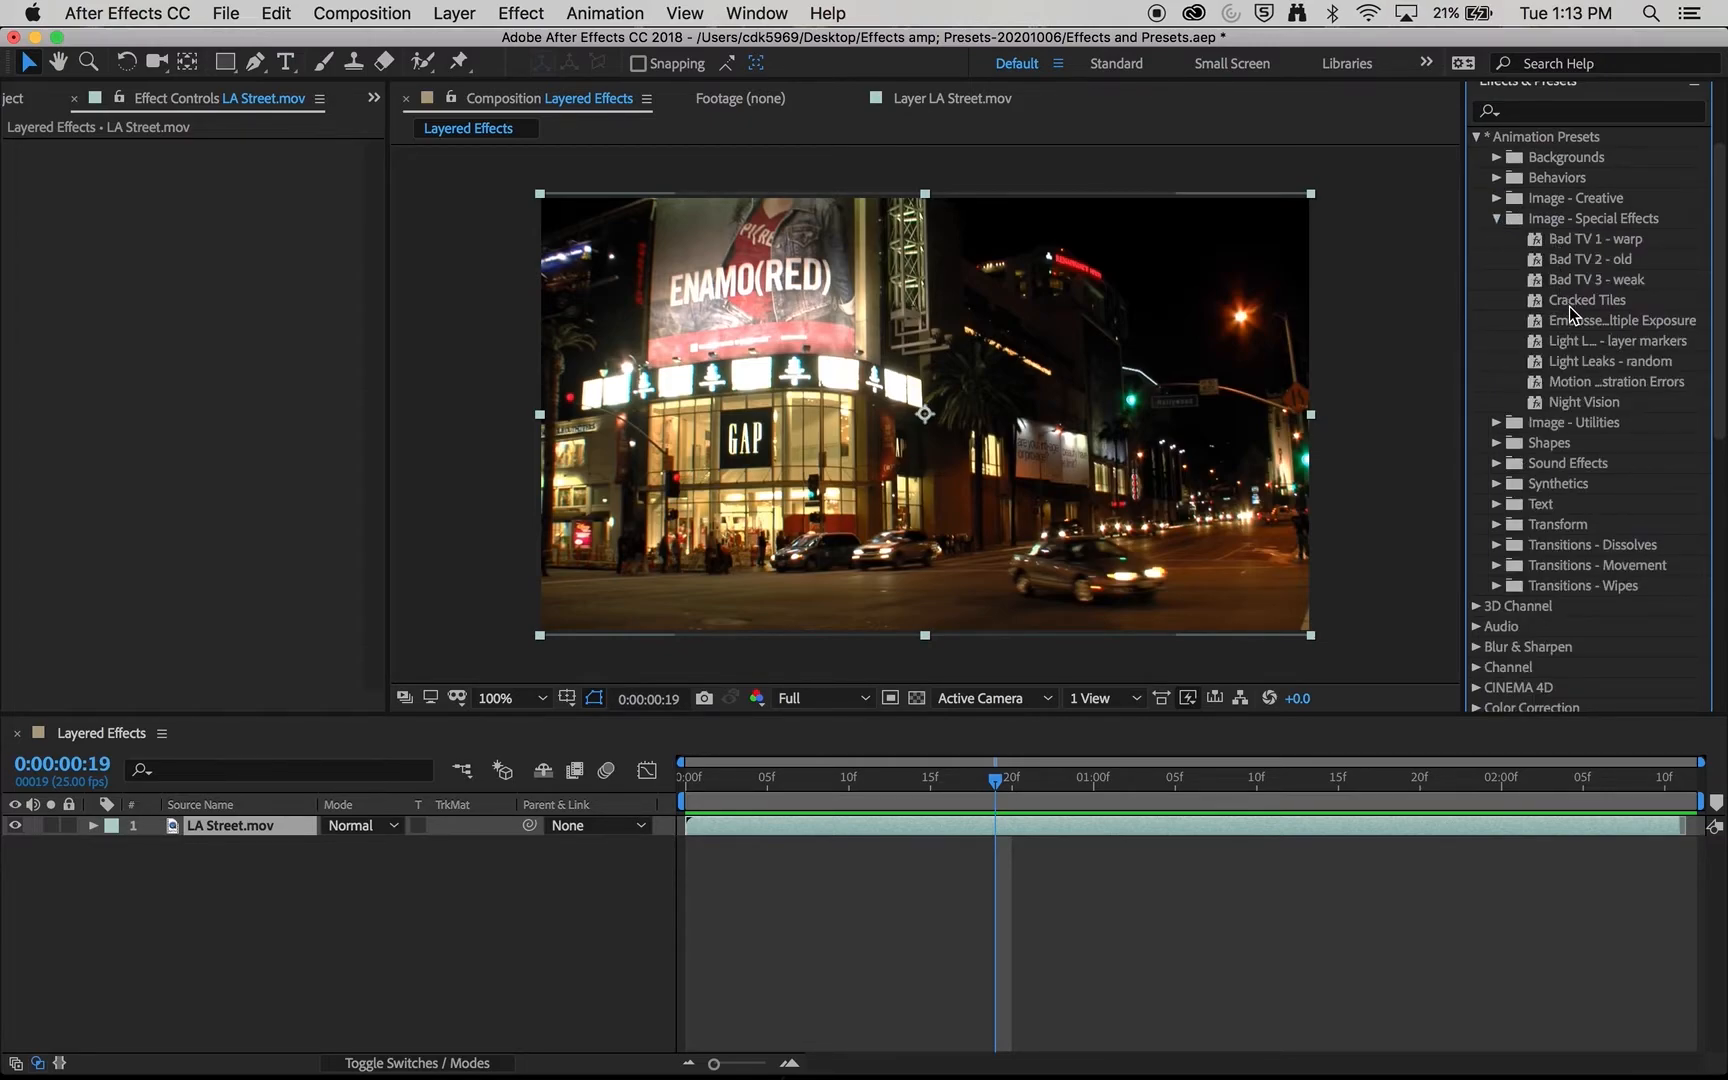
{"action": "left_click_drag", "start_coordinate": [1572, 265], "coordinate": [1070, 445]}
{"action": "left_click_drag", "start_coordinate": [853, 790], "coordinate": [684, 787]}
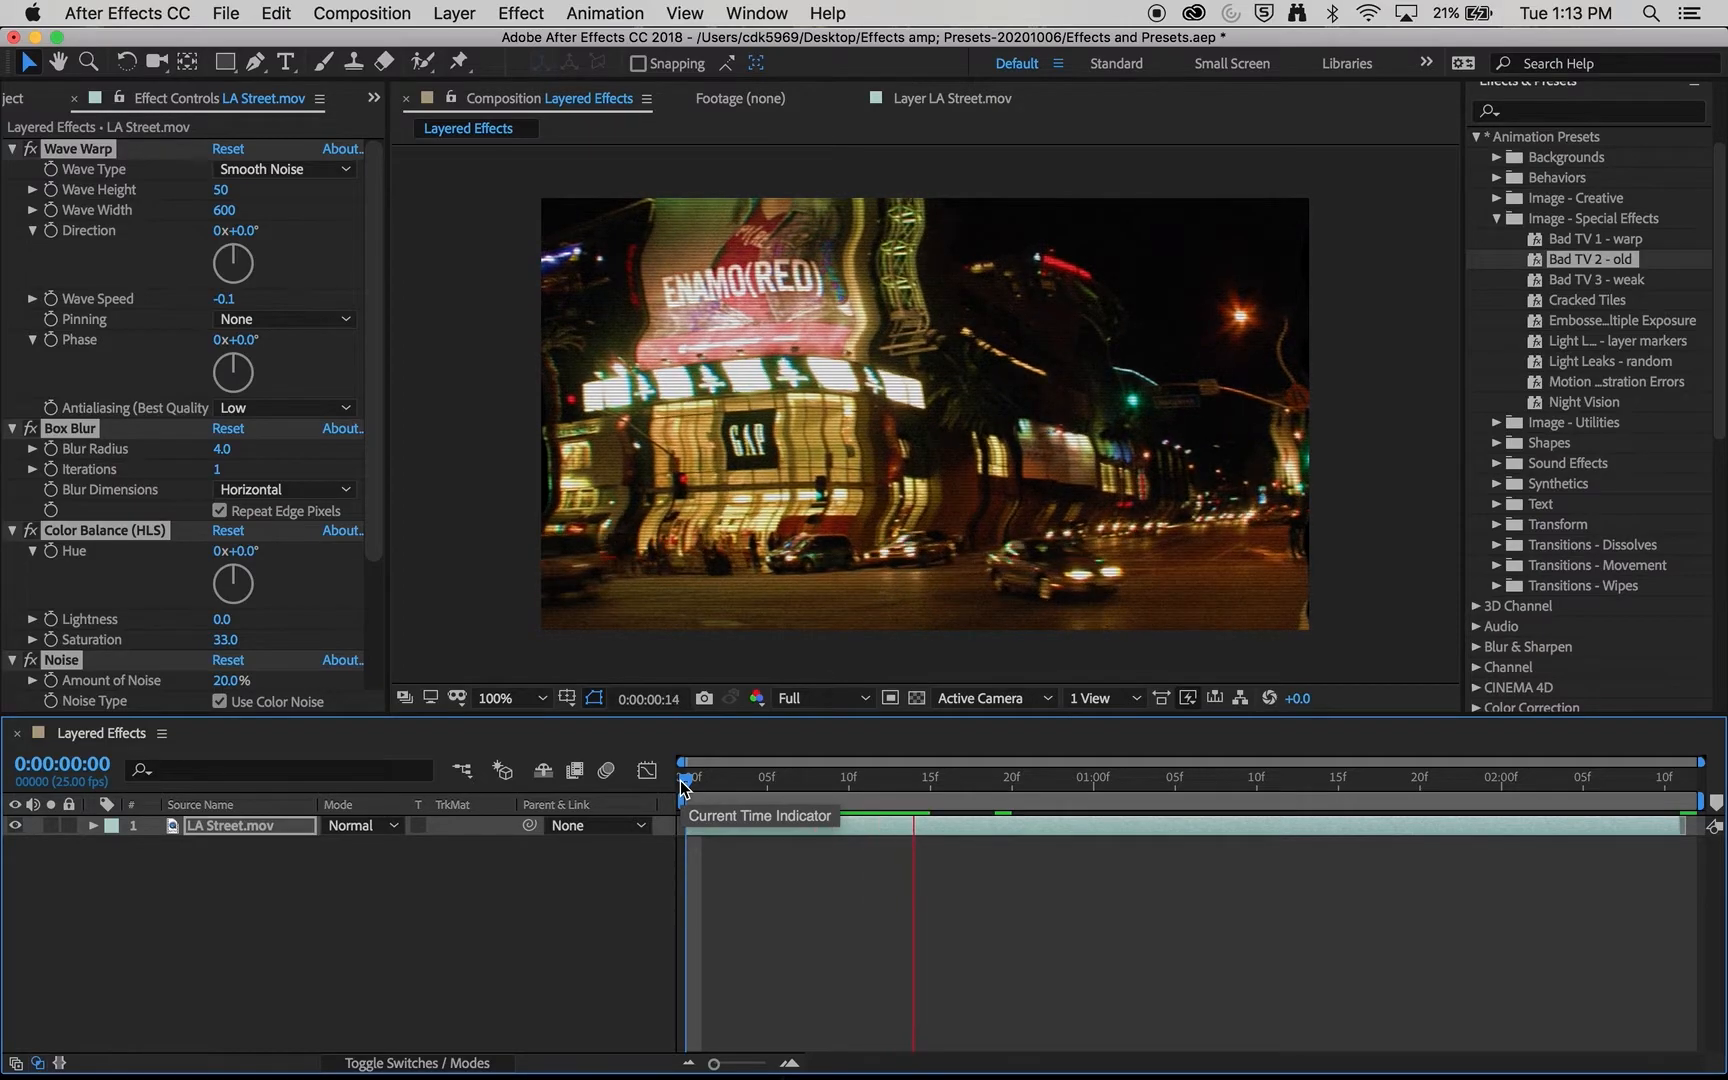
{"action": "key", "text": "space"}
{"action": "left_click", "coordinate": [766, 781]}
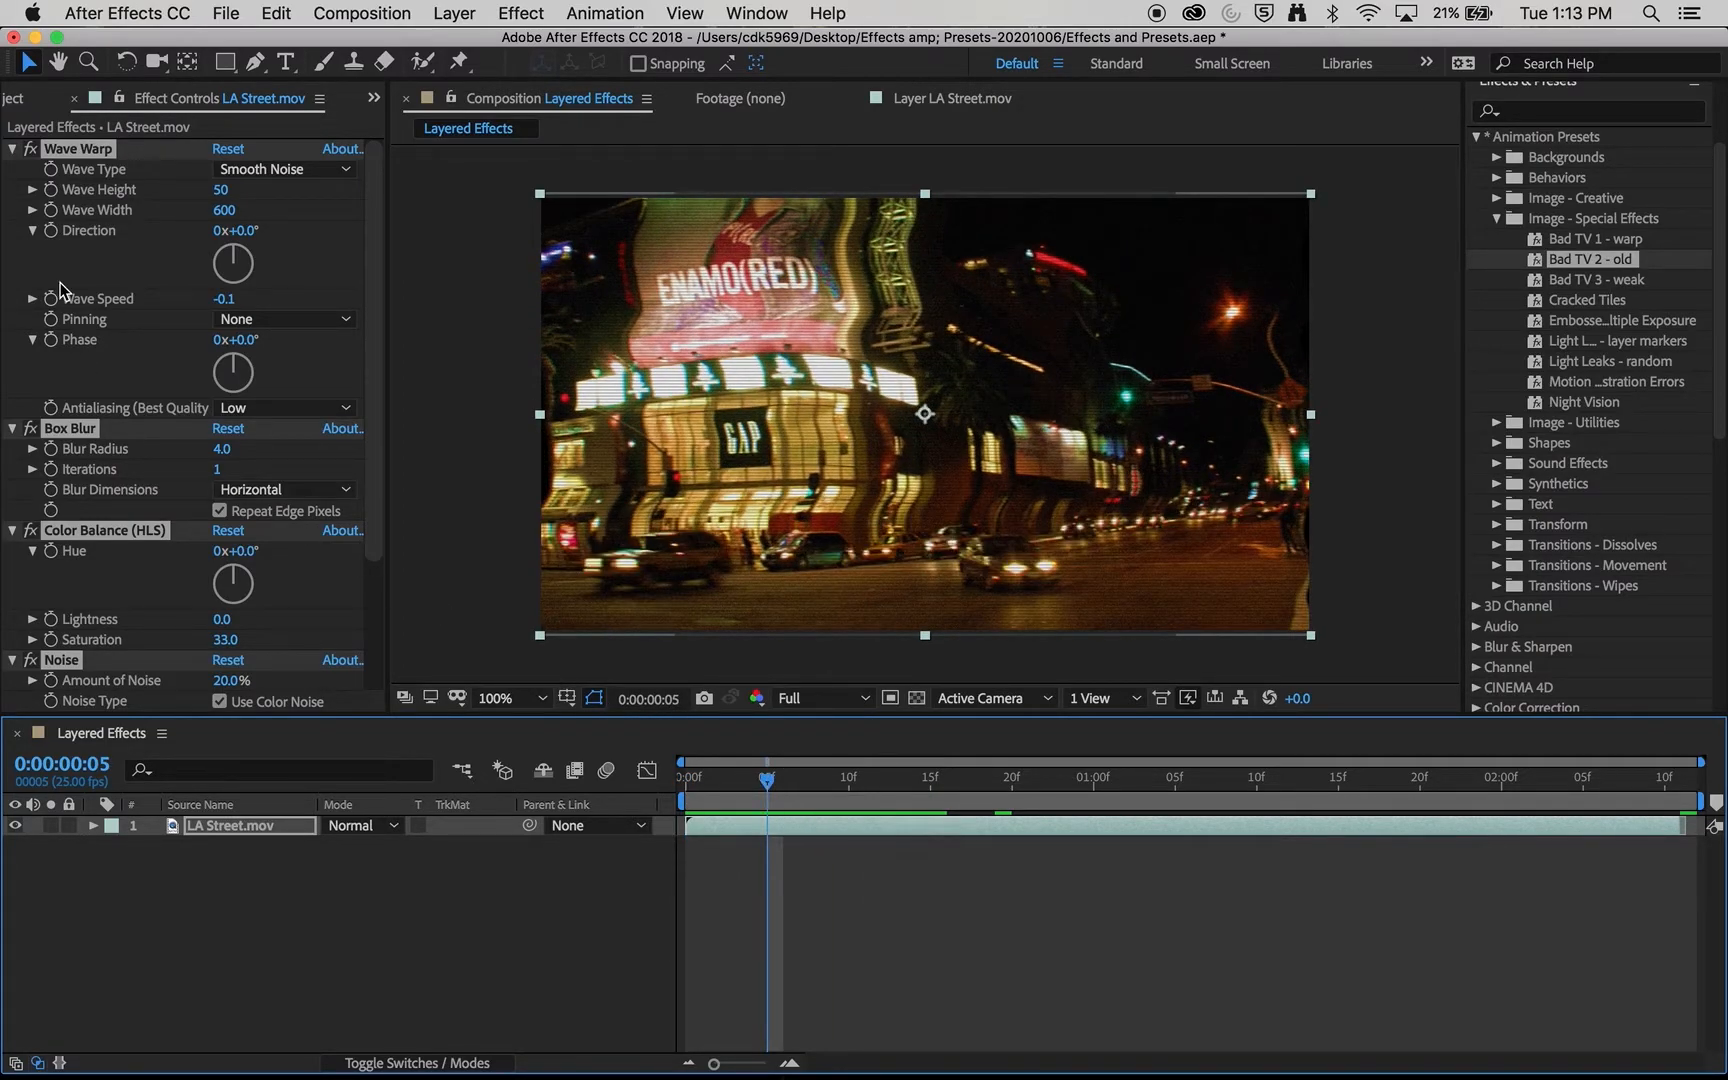
- Switch the Wave Warp effect off and on to compare the image with and without the distortion
{"action": "left_click", "coordinate": [27, 156]}
{"action": "left_click", "coordinate": [27, 156]}
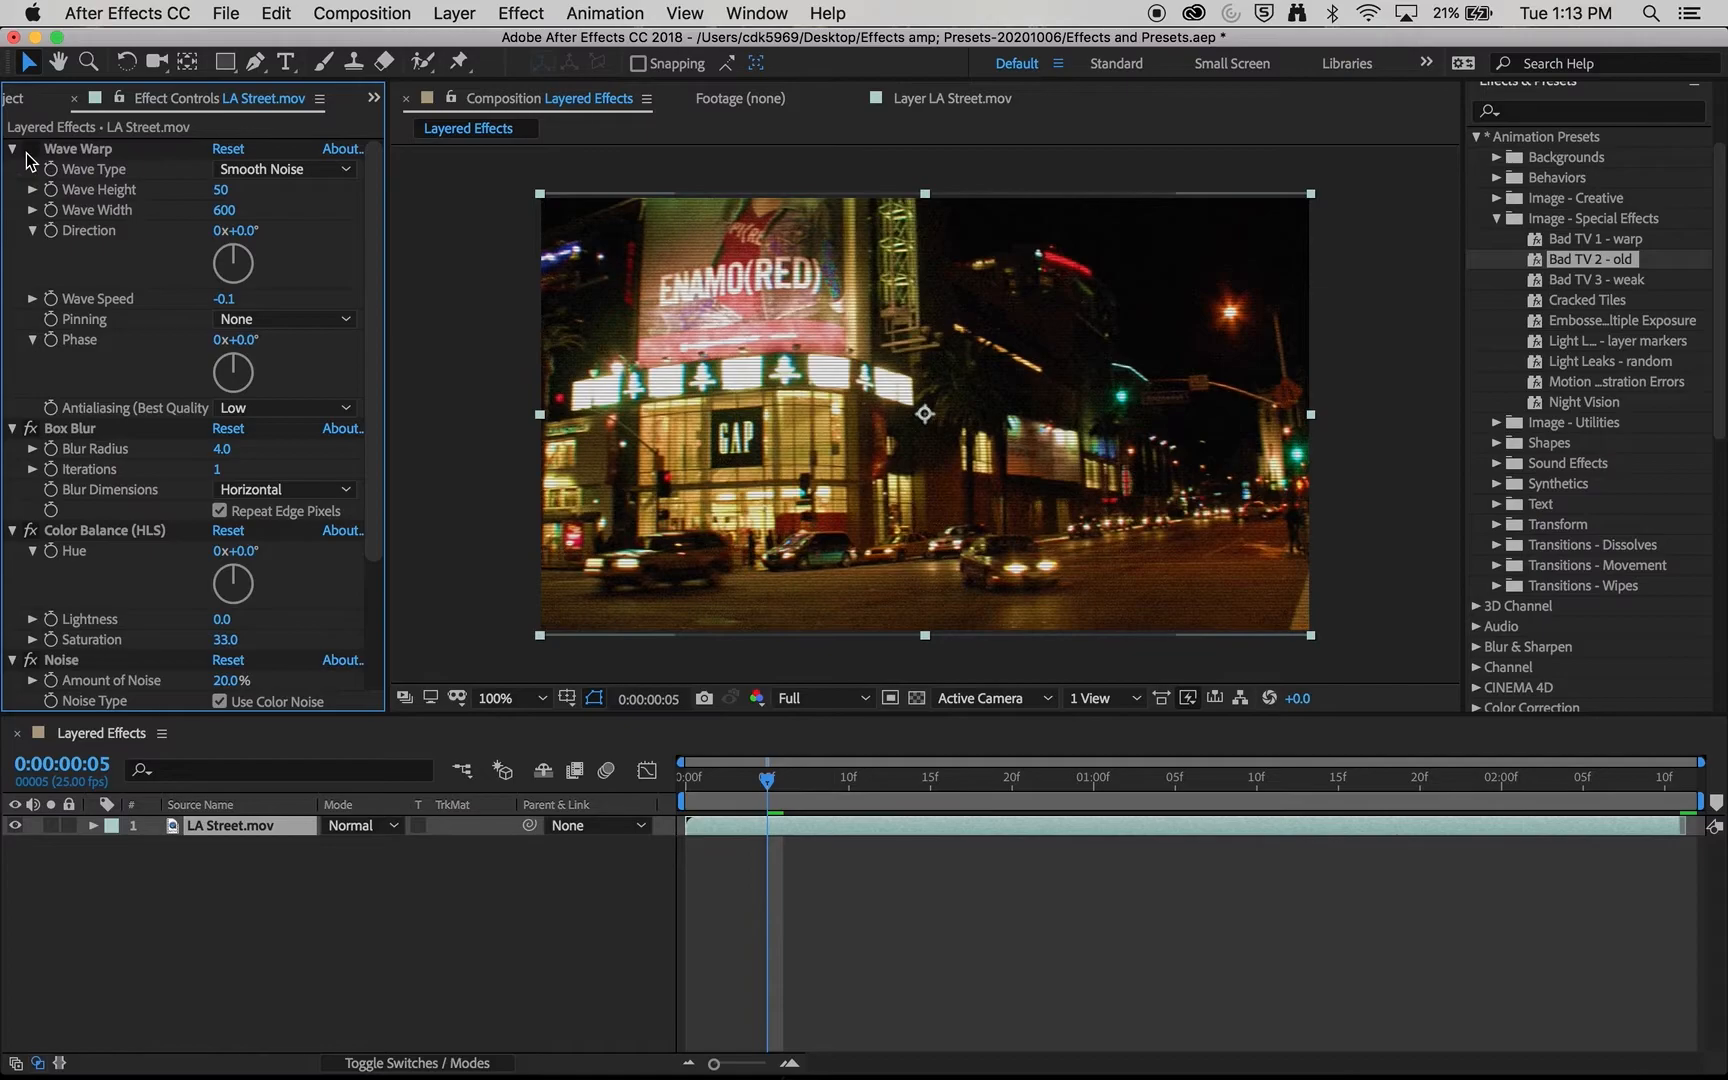
{"action": "left_click", "coordinate": [28, 156]}
{"action": "left_click", "coordinate": [28, 156]}
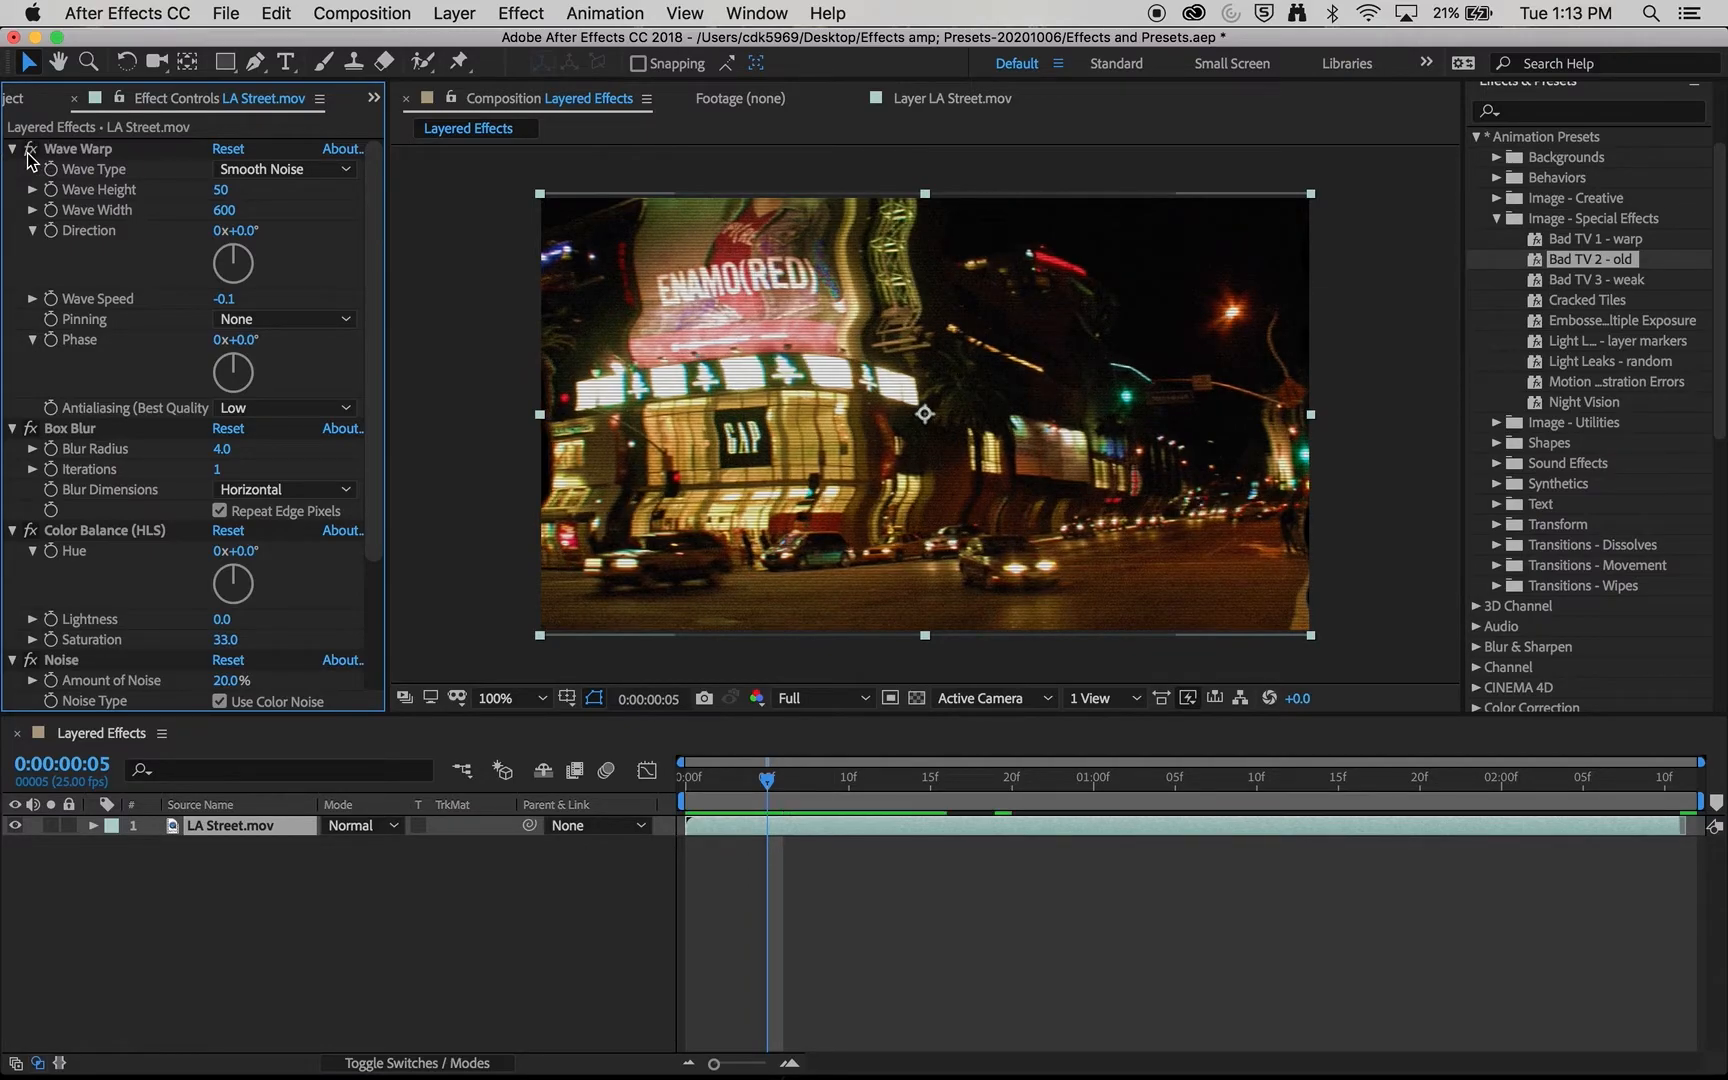
- Set the Box Blur radius to 7.0 and preview the clip with Wave Warp disabled
{"action": "left_click_drag", "start_coordinate": [220, 449], "coordinate": [243, 468]}
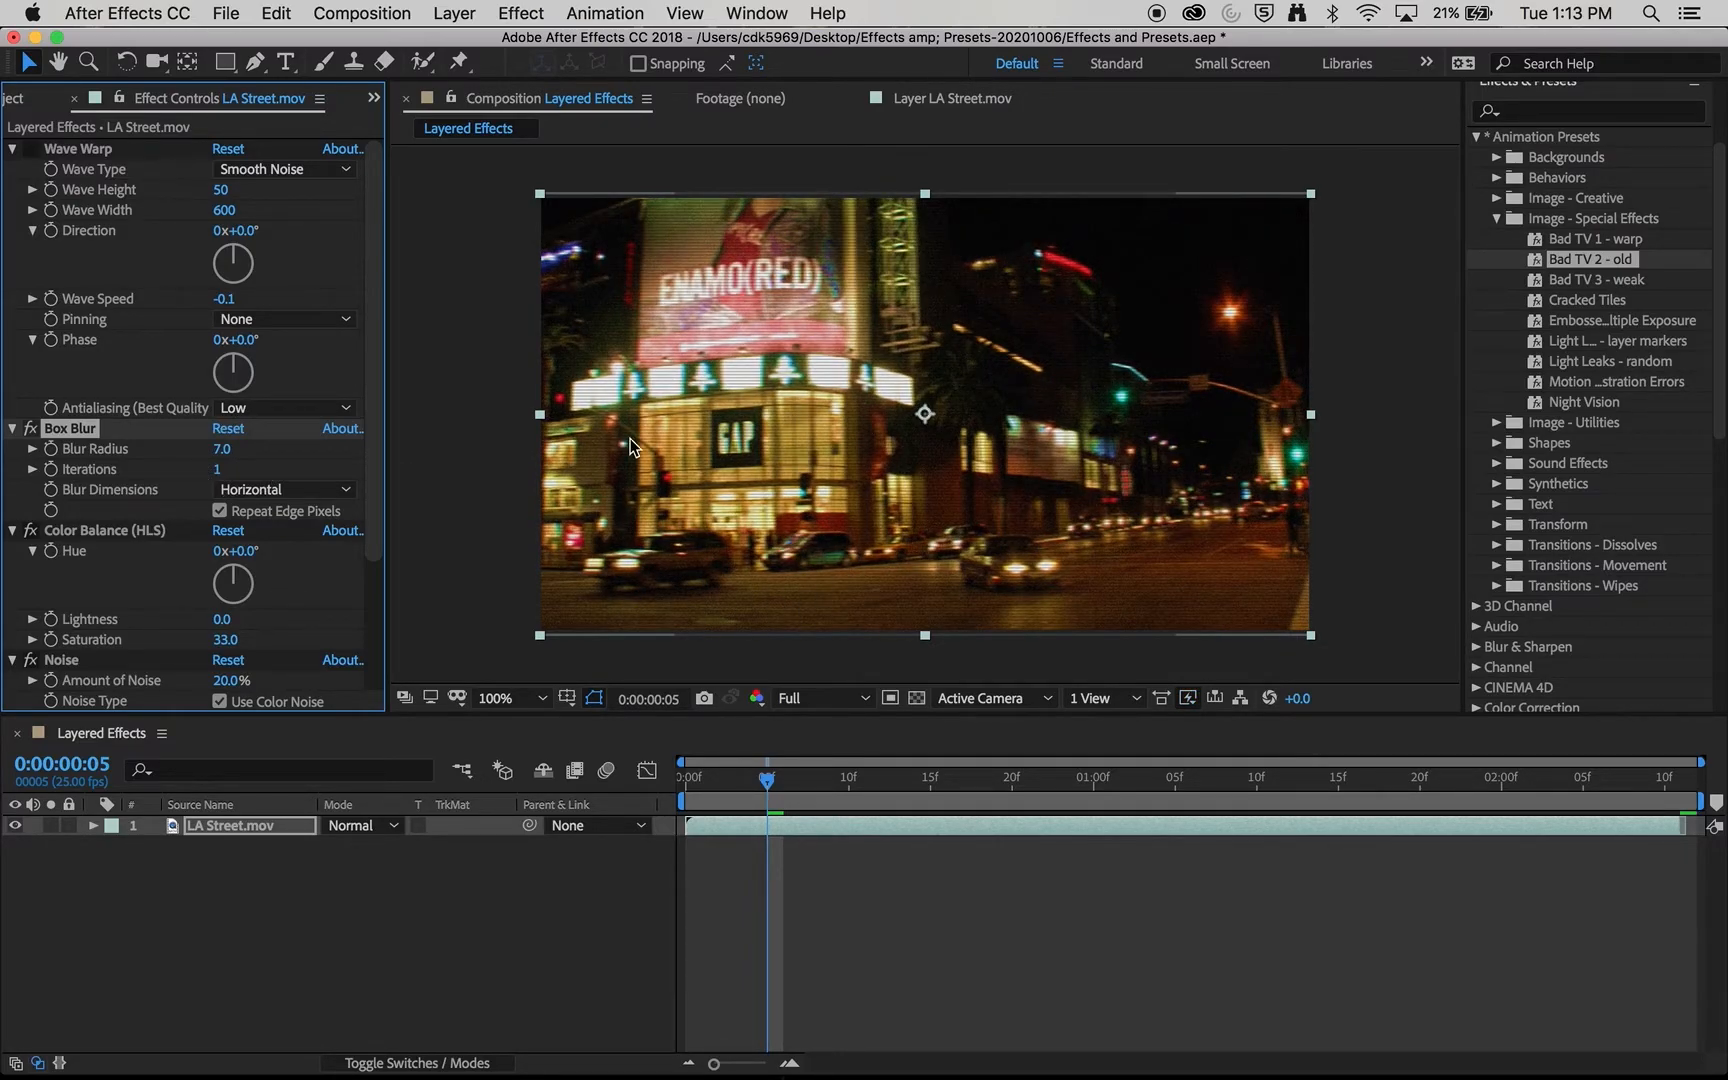
{"action": "key", "text": "space"}
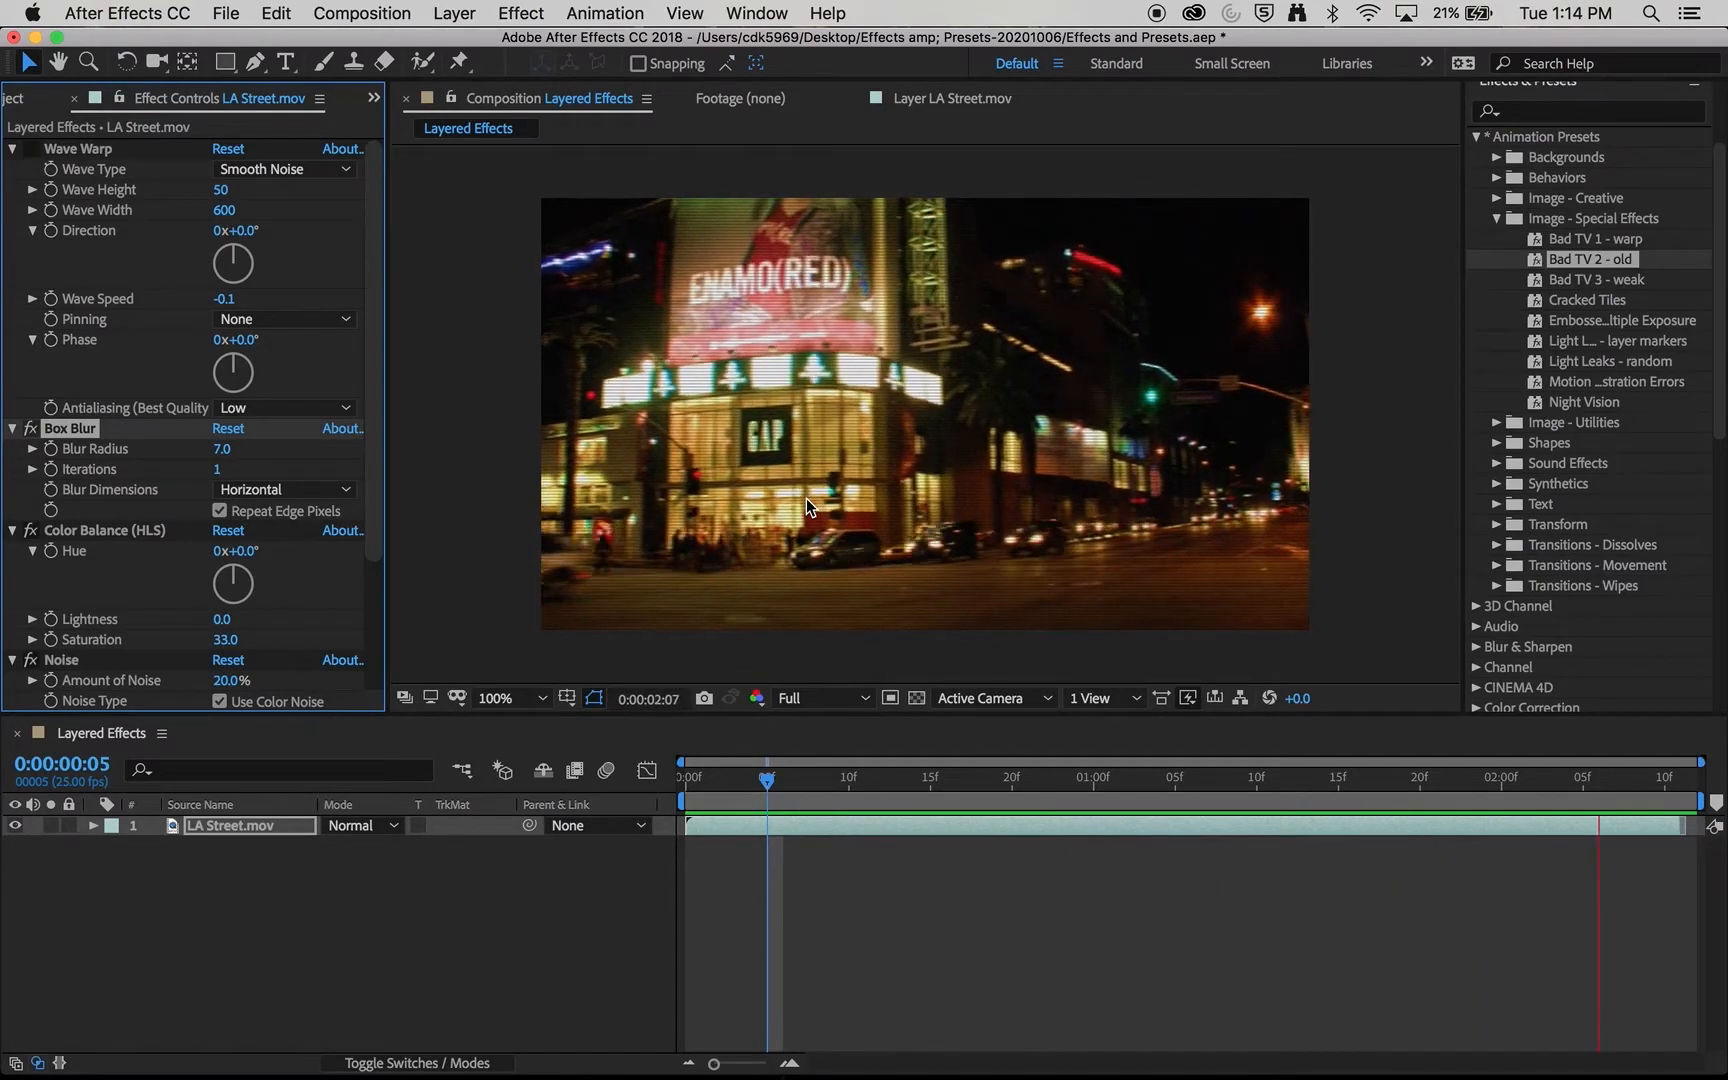
{"action": "left_click", "coordinate": [230, 838]}
- Enable Wave Warp again and collapse the settings of all five Bad TV effects
{"action": "left_click", "coordinate": [31, 148]}
{"action": "left_click", "coordinate": [12, 149]}
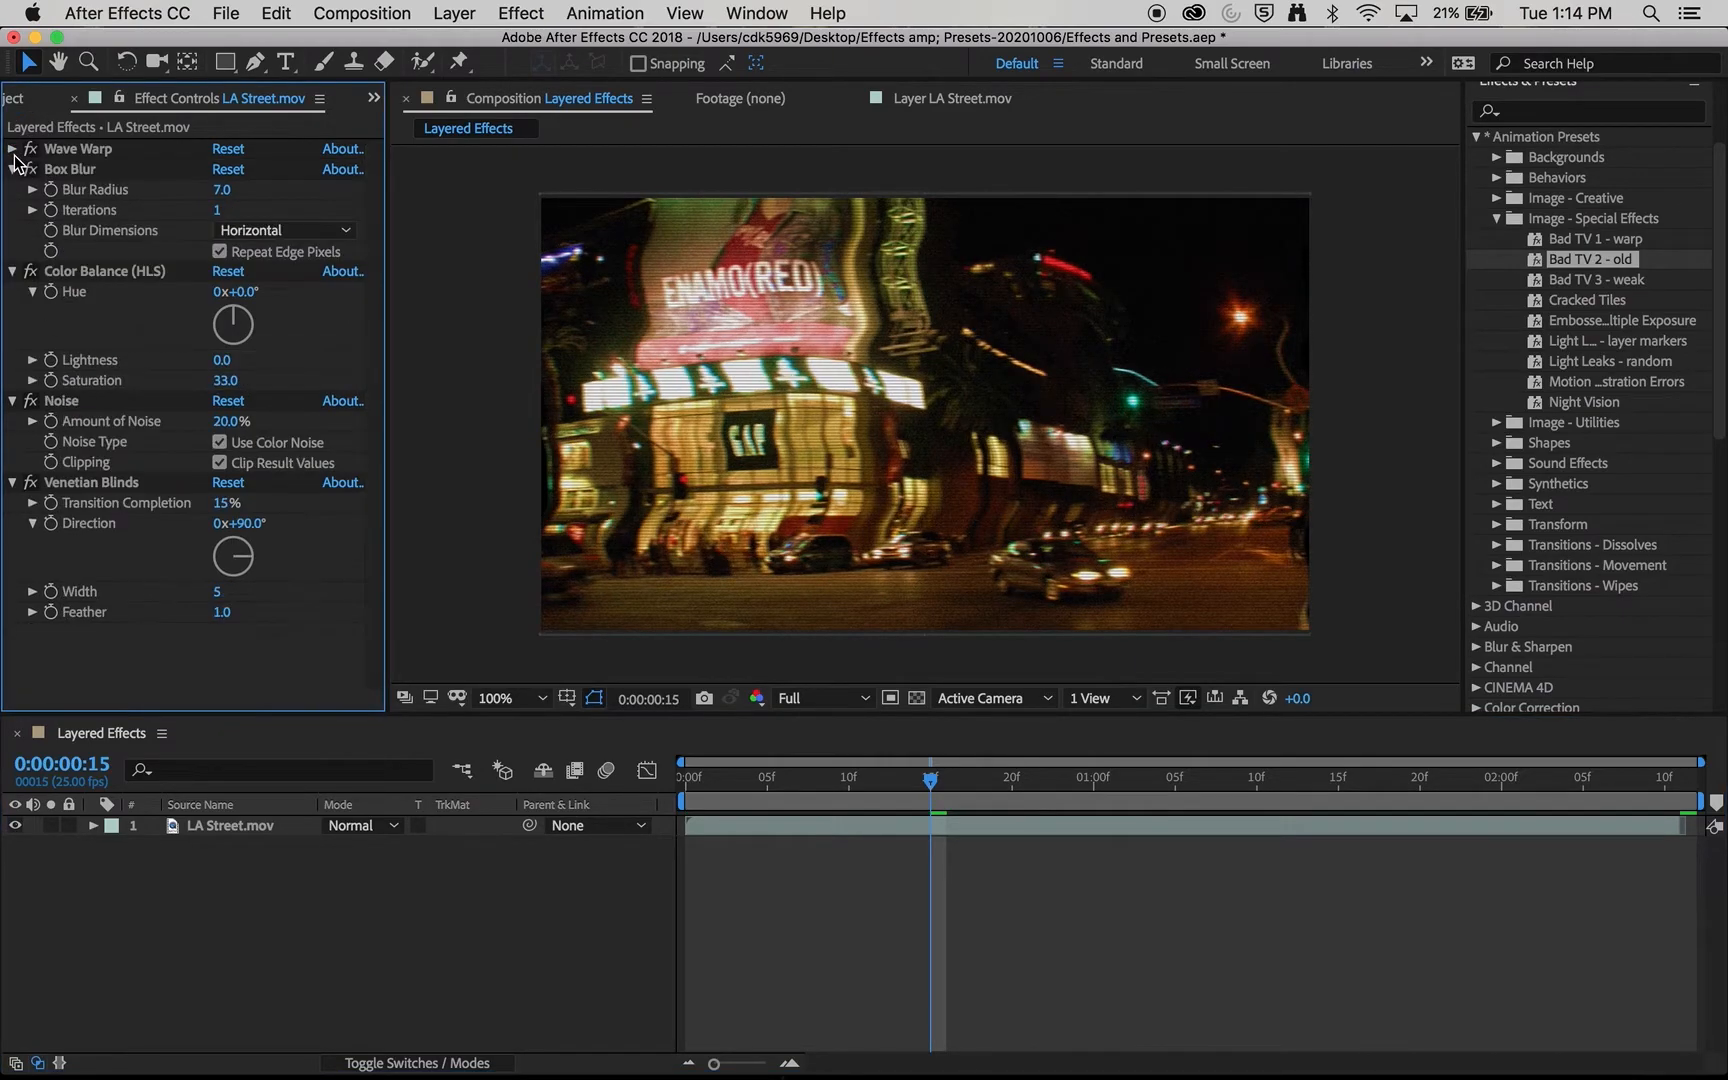
{"action": "left_click", "coordinate": [12, 169]}
{"action": "left_click", "coordinate": [12, 189]}
{"action": "left_click", "coordinate": [12, 210]}
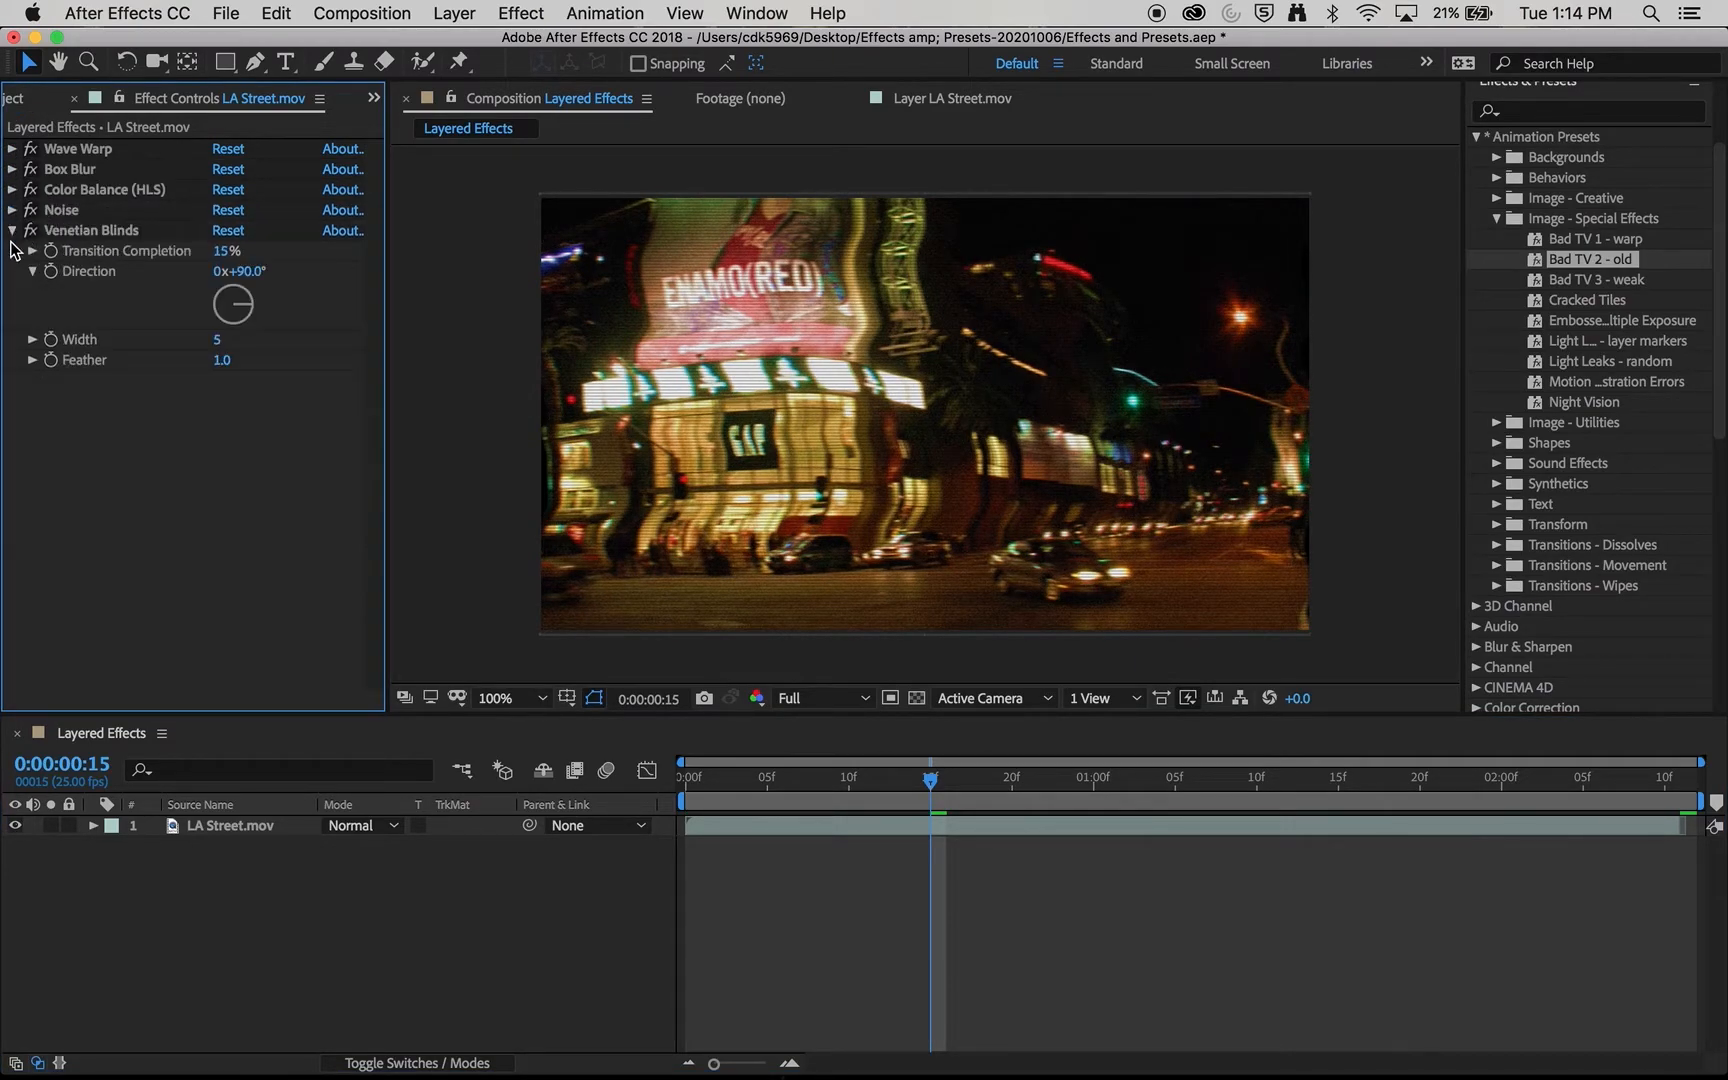
{"action": "left_click", "coordinate": [12, 230]}
- Delete all five Bad TV effects, Wave Warp through Venetian Blinds, from the LA Street.mov layer
{"action": "left_click", "coordinate": [68, 230]}
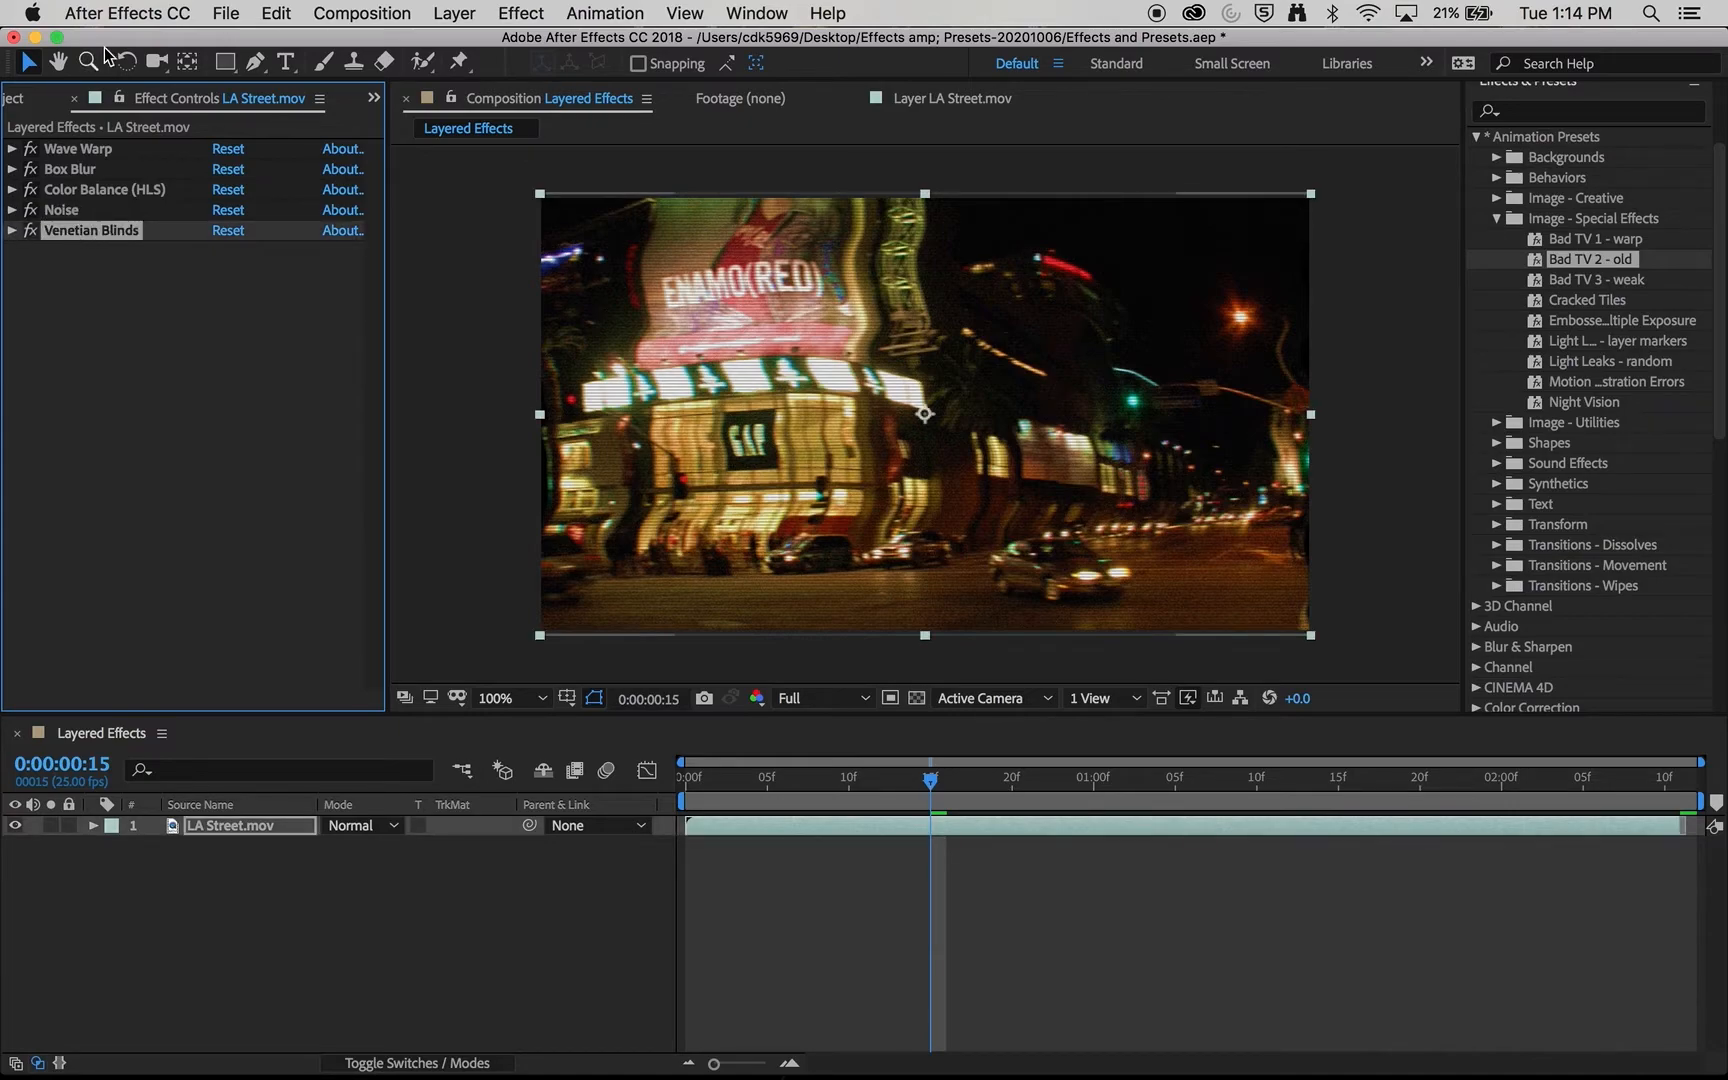
{"action": "left_click", "coordinate": [94, 155], "text": "shift"}
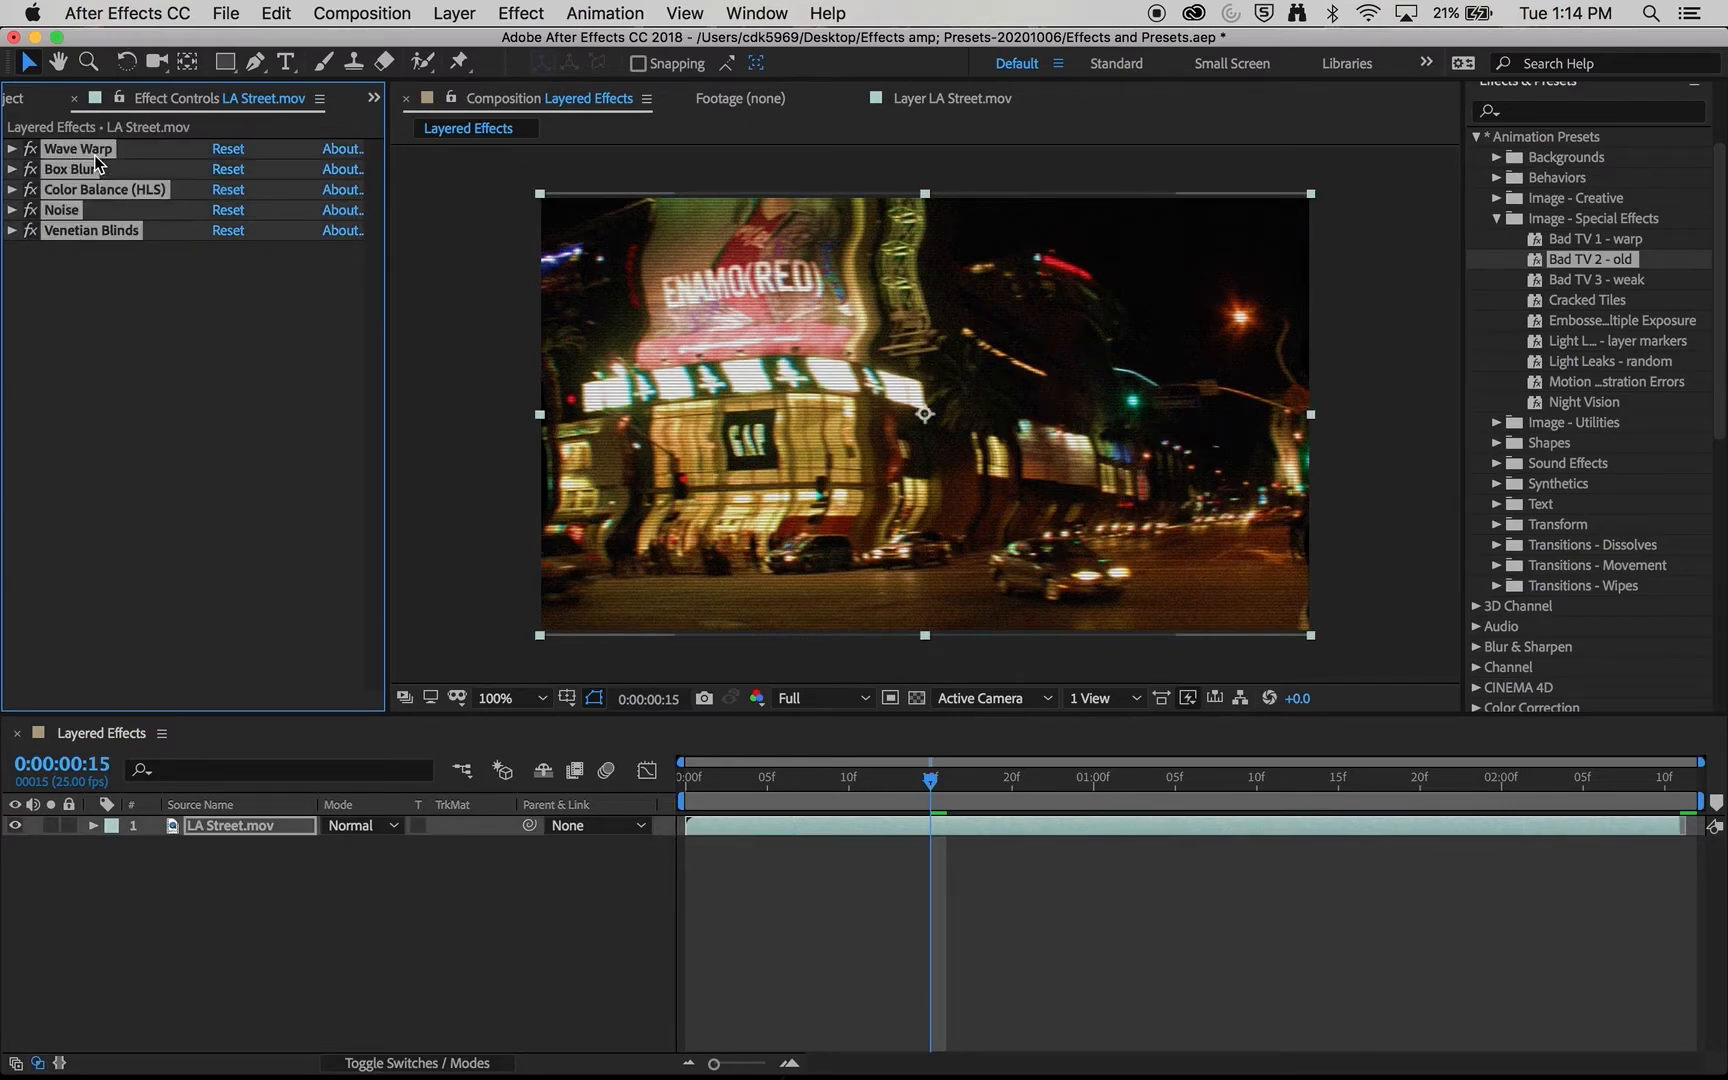
{"action": "key", "text": "Delete"}
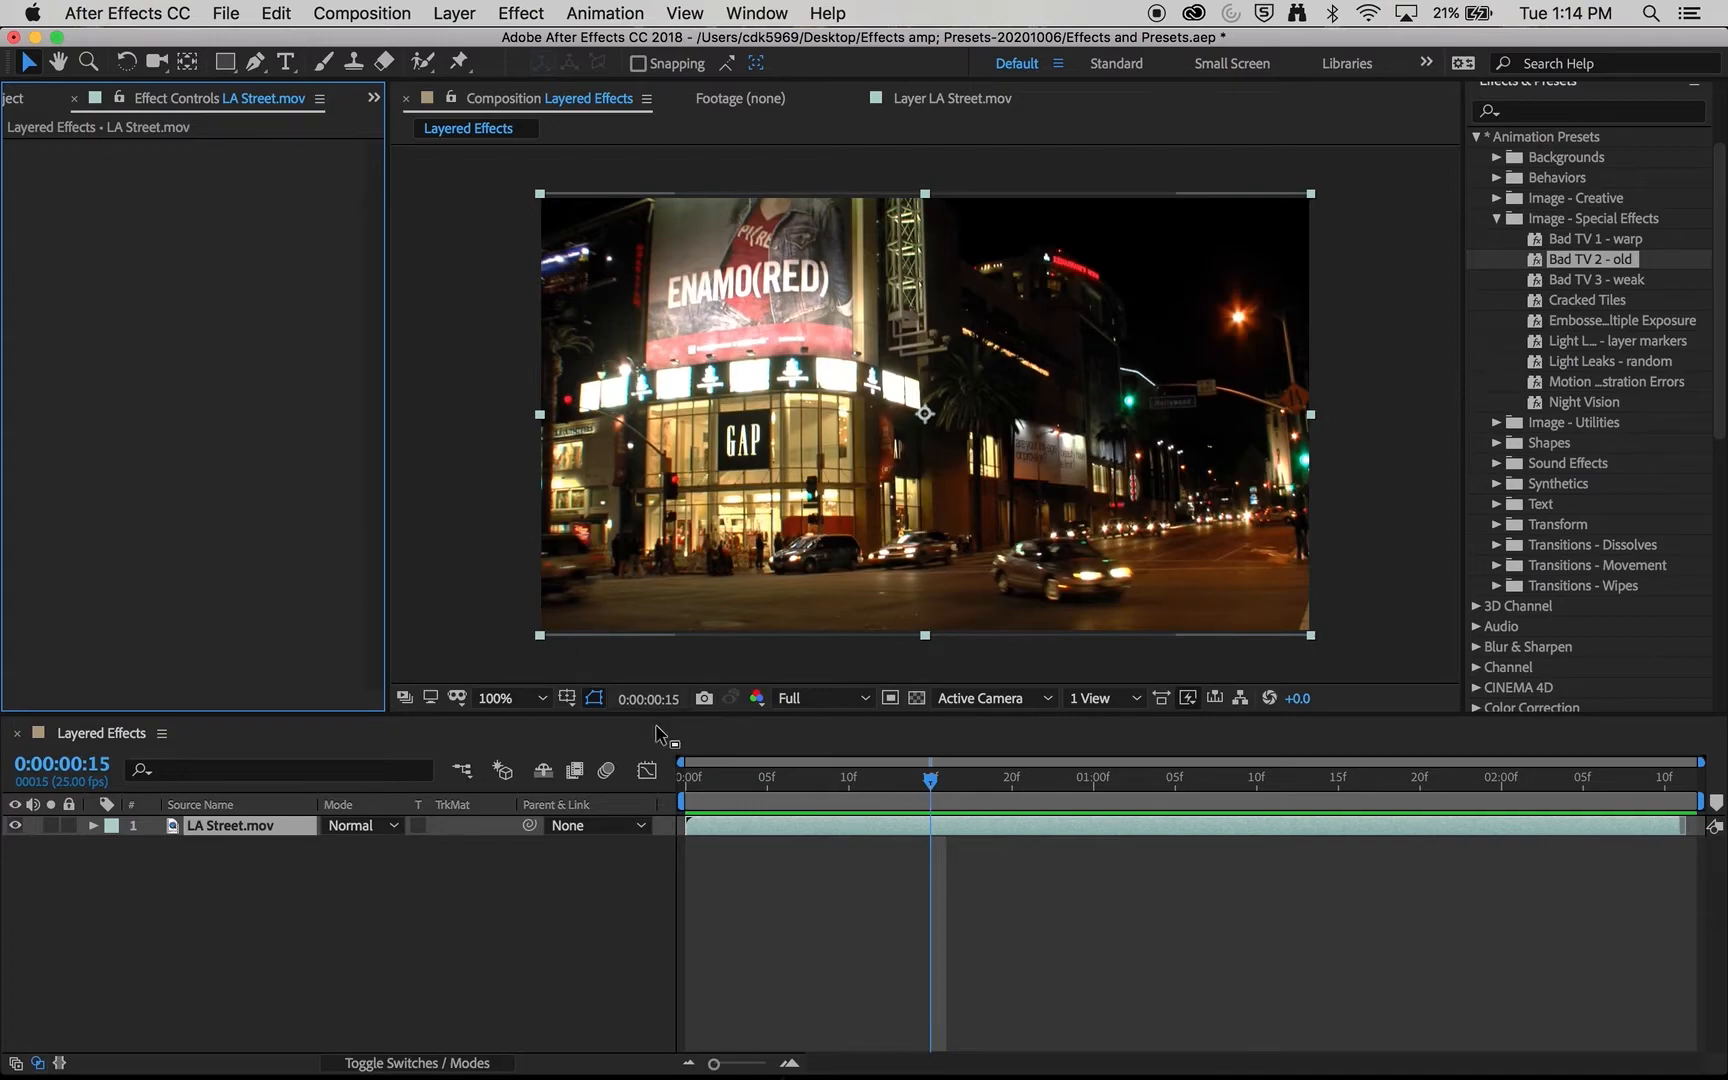
{"action": "left_click", "coordinate": [537, 907]}
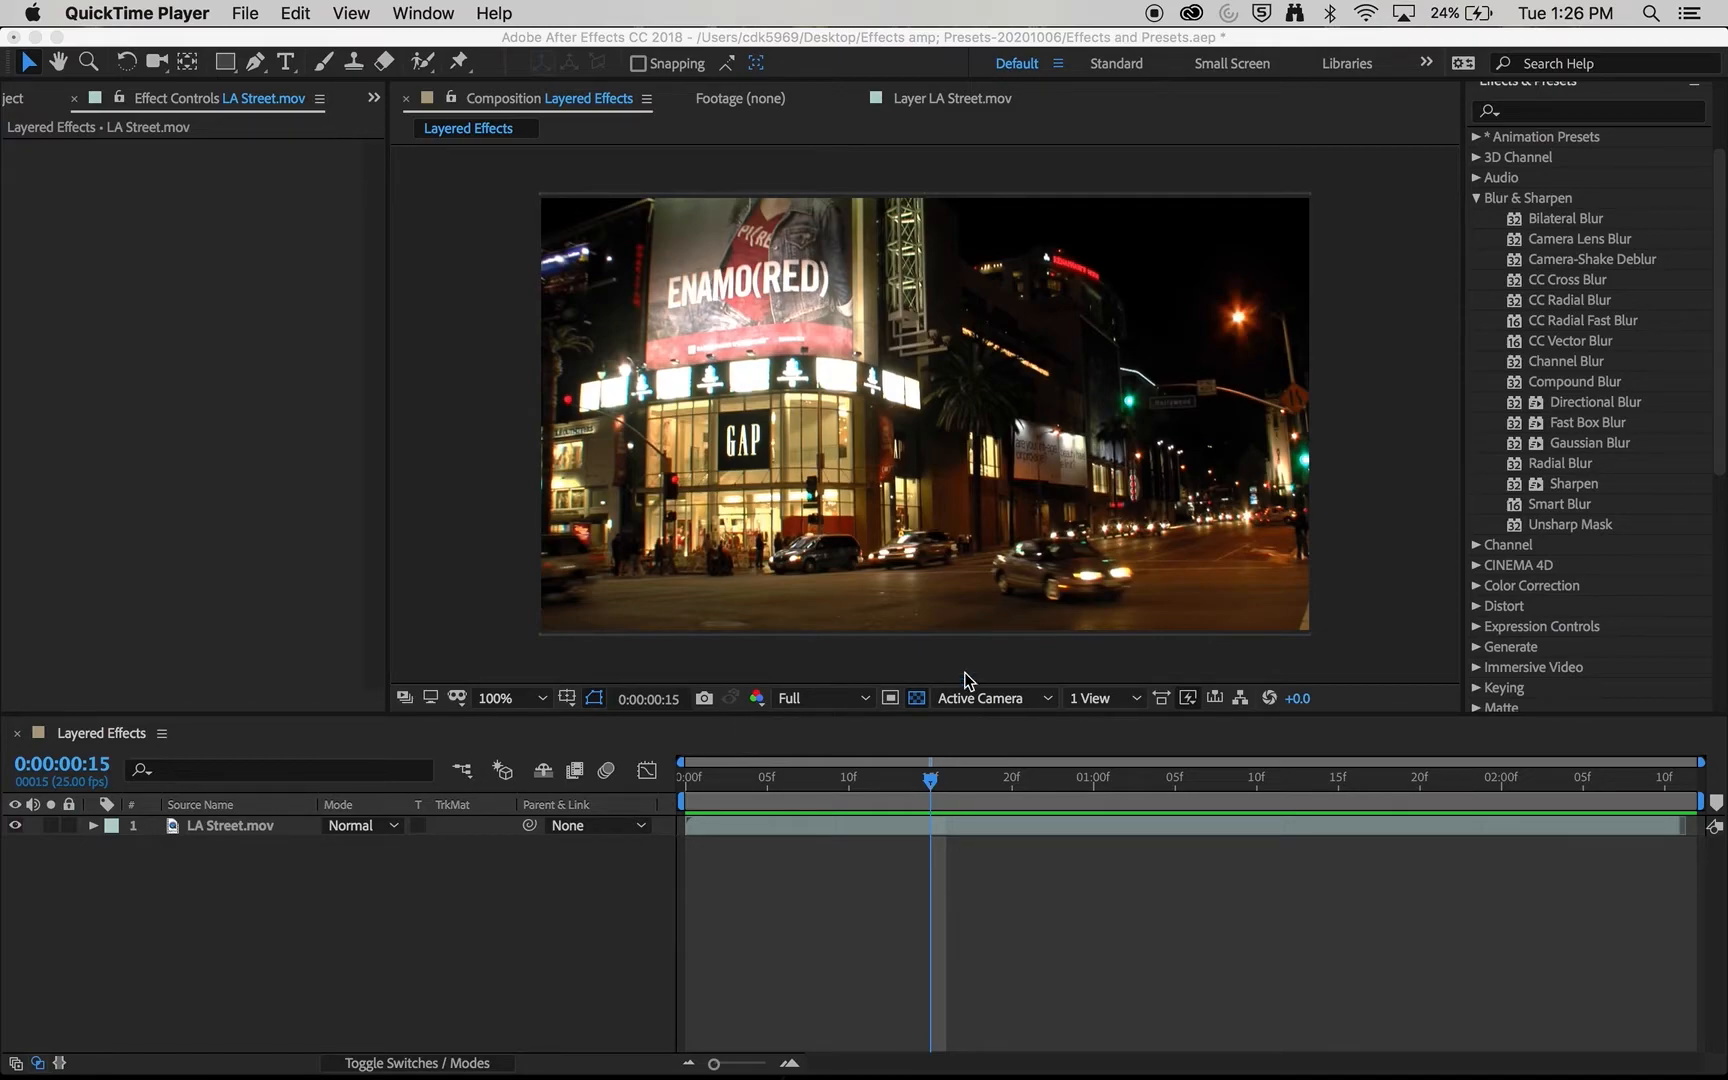
- Apply Gaussian Blur from Blur & Sharpen to the LA Street.mov layer and set its blurriness to 0.1
{"action": "left_click", "coordinate": [1630, 452]}
{"action": "left_click_drag", "start_coordinate": [1590, 442], "coordinate": [887, 518]}
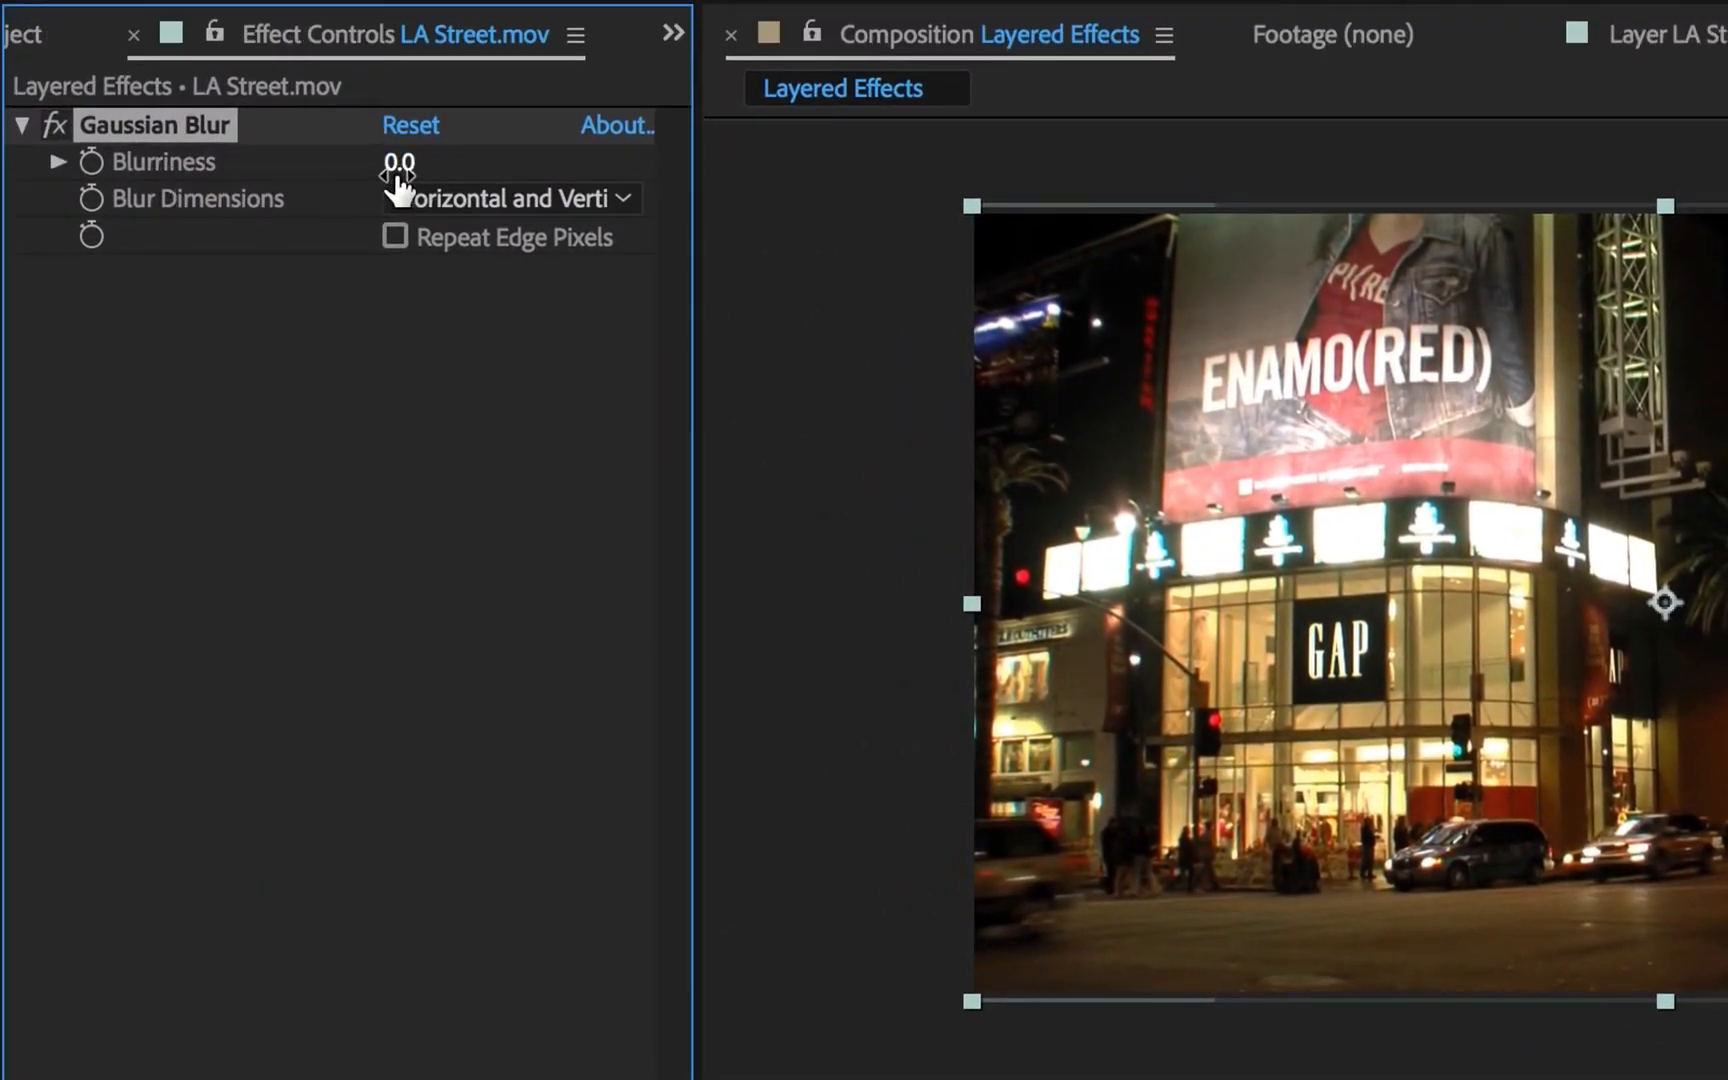
{"action": "left_click_drag", "start_coordinate": [401, 180], "coordinate": [333, 207]}
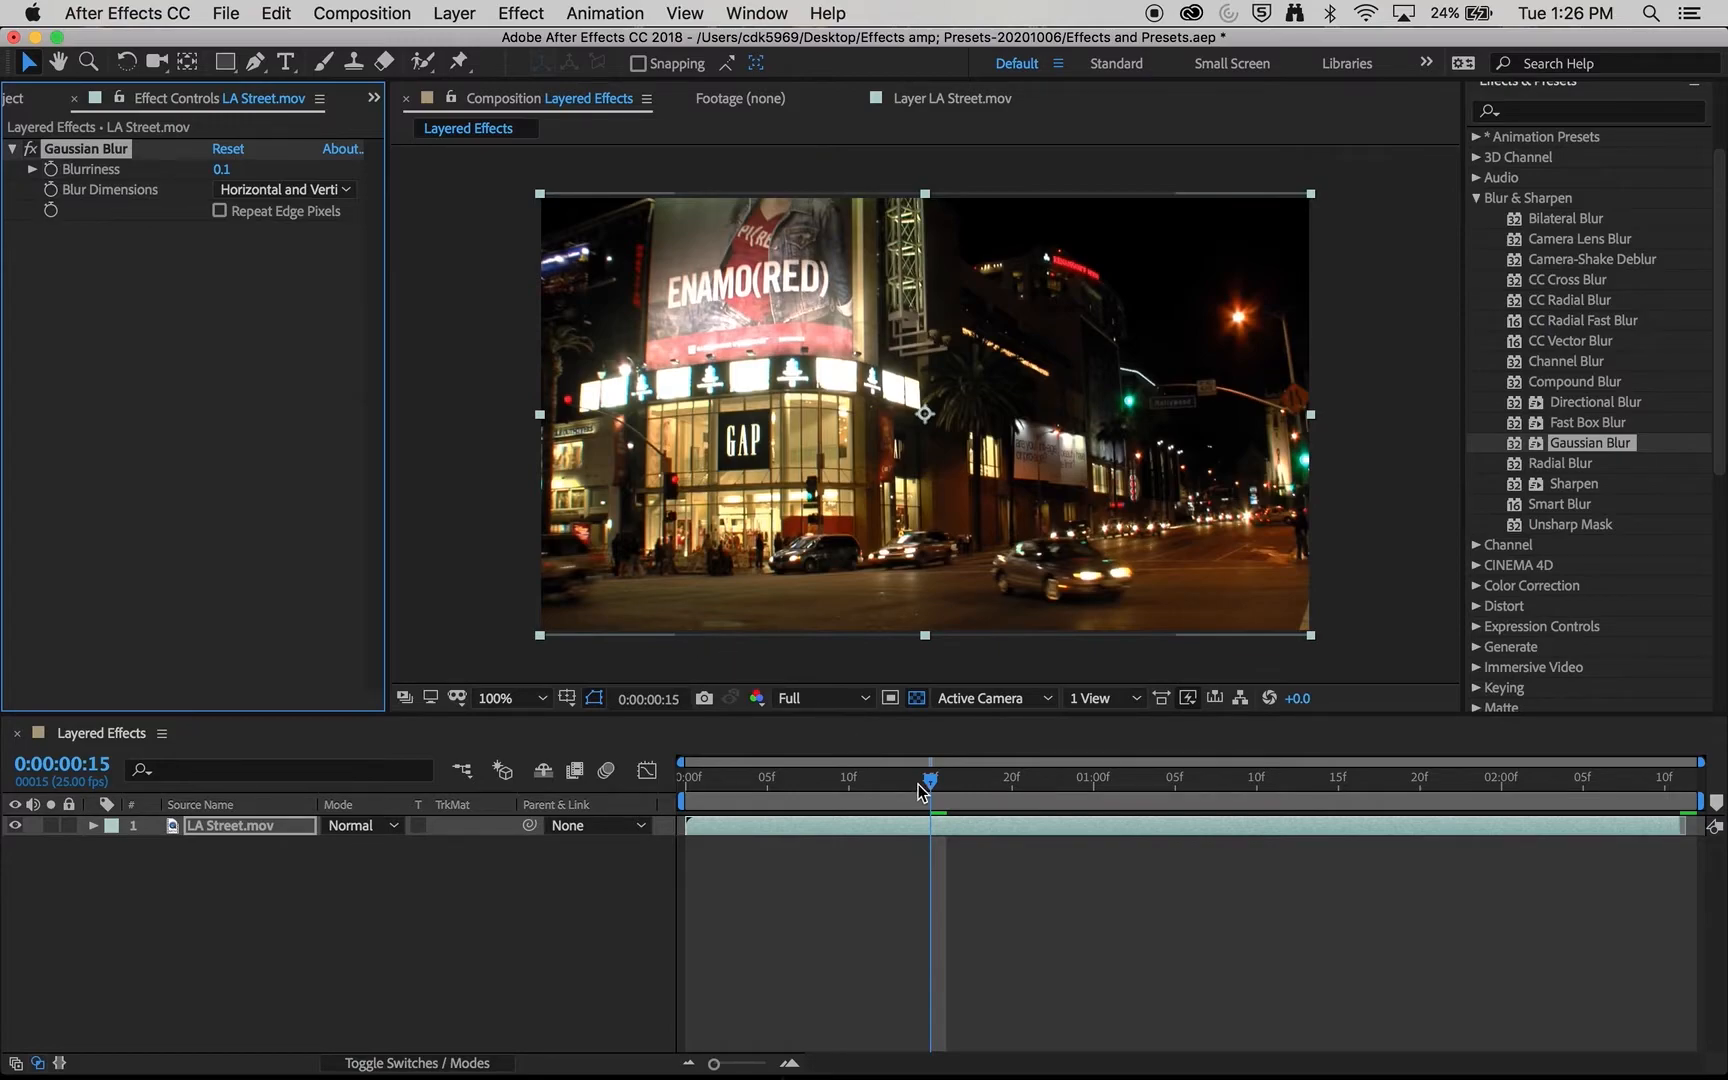
- Animate the Gaussian Blur's blurriness, starting keyframes at 0:00:00:15 and setting it to 18.2 at 0:00:01:00
{"action": "mouse_move", "coordinate": [921, 791]}
{"action": "left_mouse_down"}
{"action": "mouse_move", "coordinate": [897, 790]}
{"action": "mouse_move", "coordinate": [936, 787]}
{"action": "left_mouse_up"}
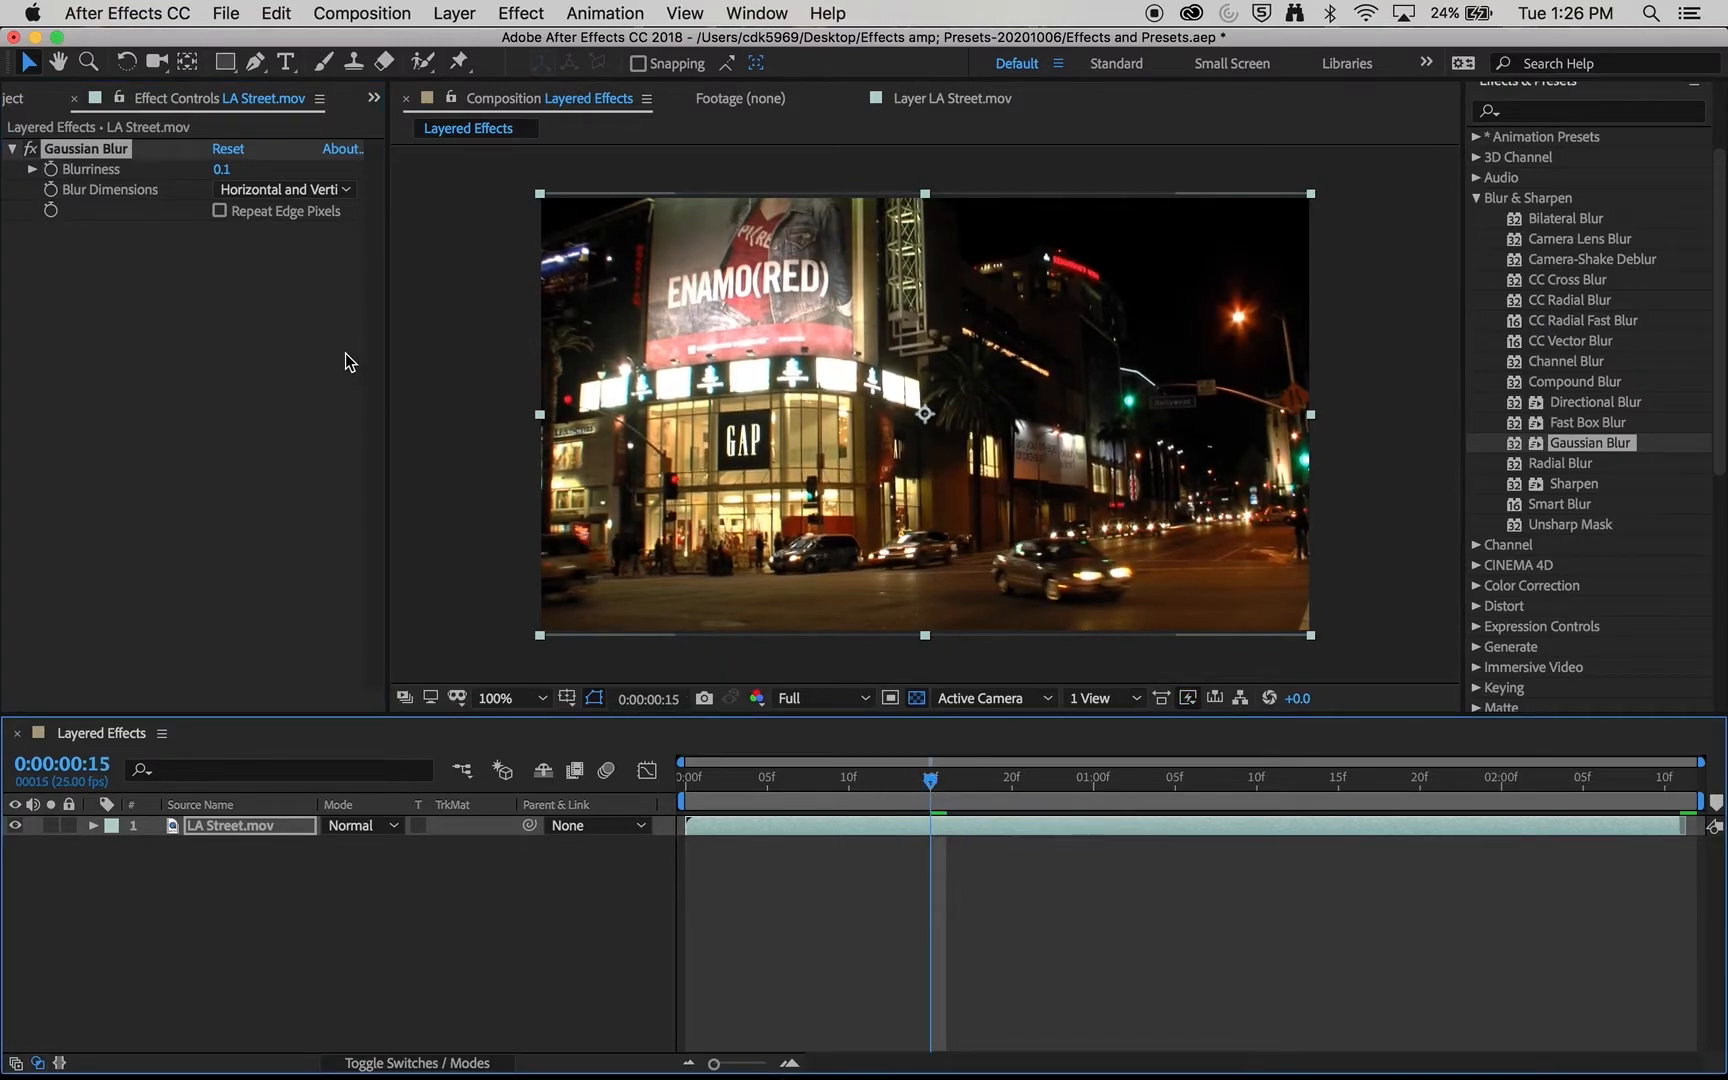
{"action": "left_click", "coordinate": [53, 173]}
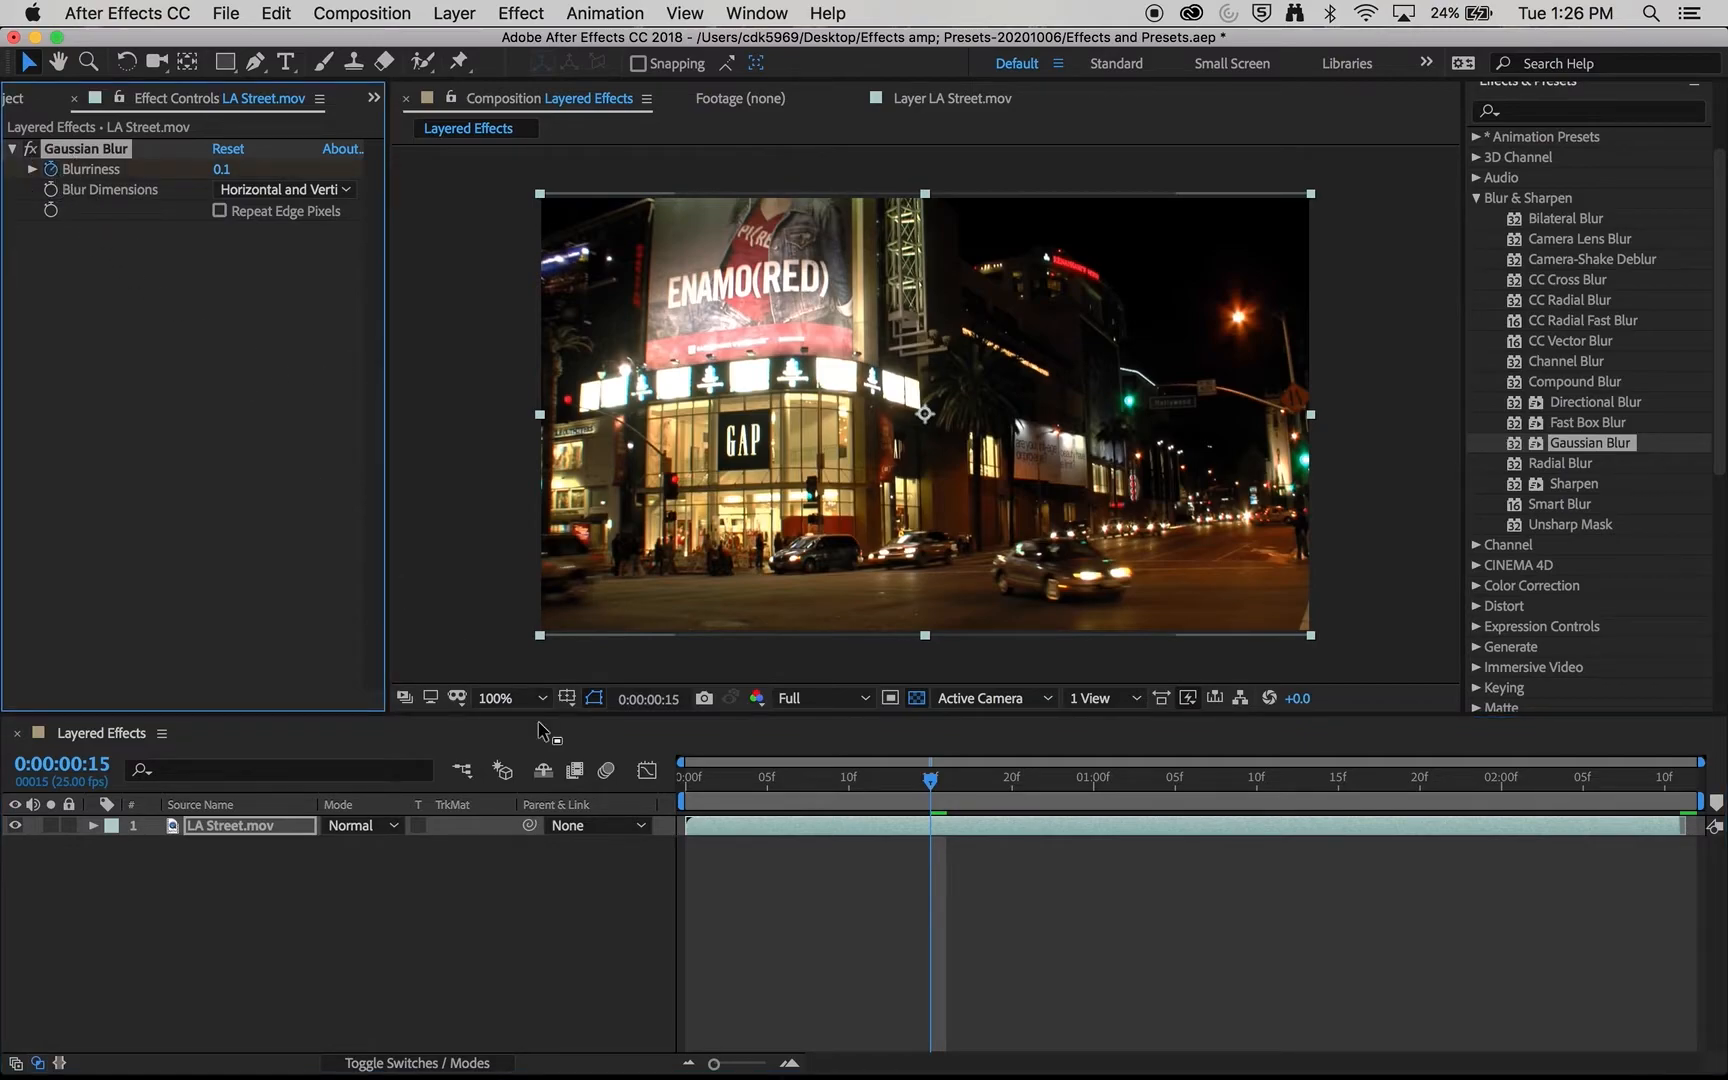
{"action": "left_click_drag", "start_coordinate": [934, 786], "coordinate": [1095, 810]}
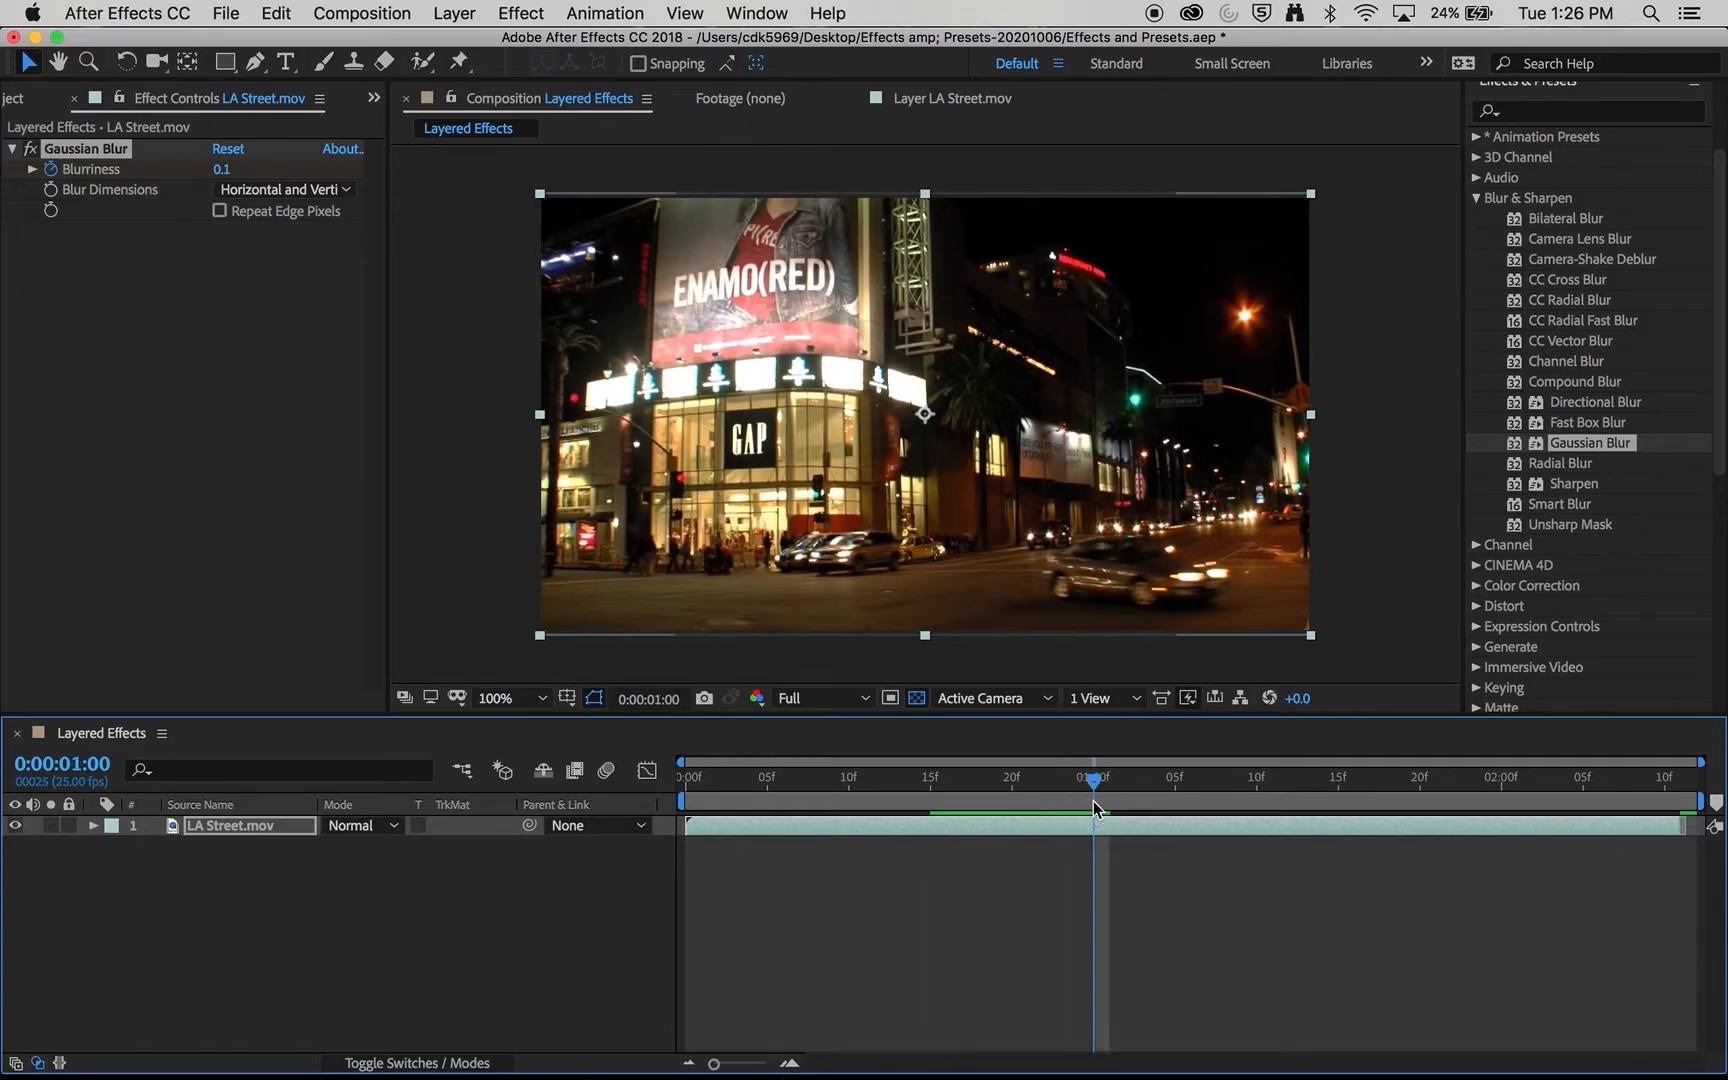
{"action": "left_click_drag", "start_coordinate": [221, 169], "coordinate": [456, 183]}
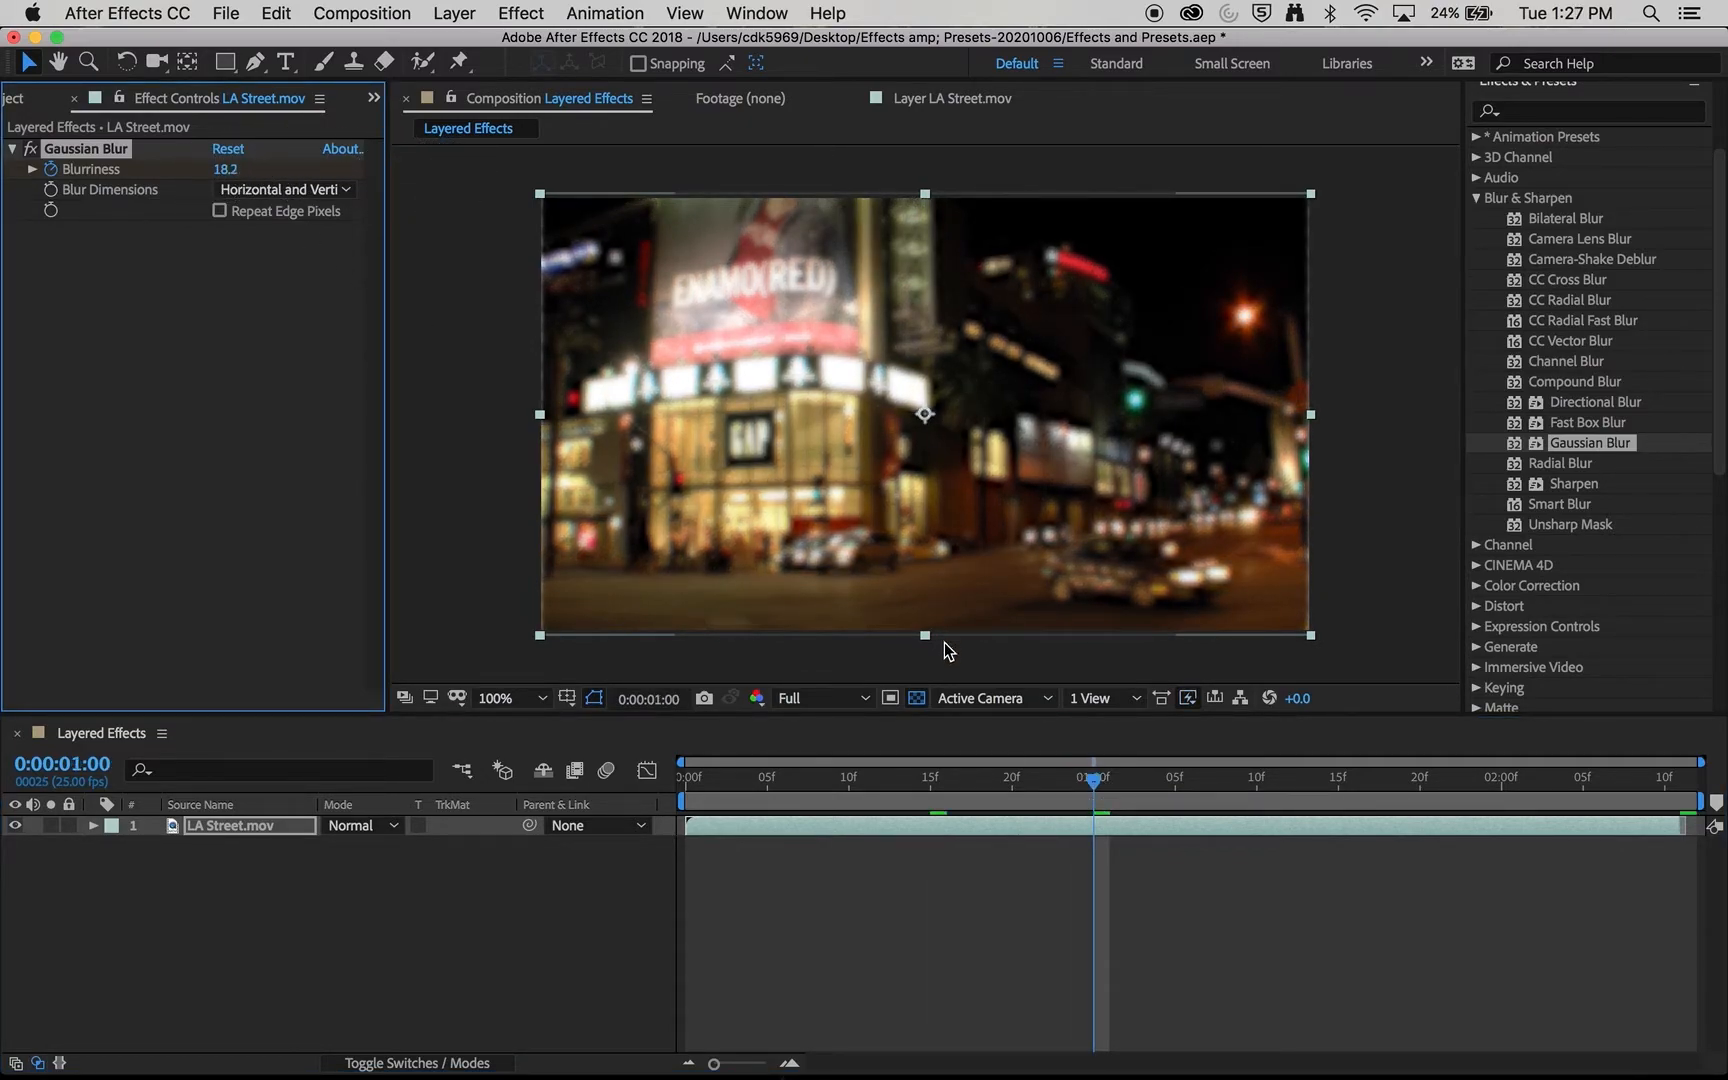
- Preview the blur animation from 0:00:00:12 and again from 0:00:00:09
{"action": "left_click", "coordinate": [881, 779]}
{"action": "key", "text": "space"}
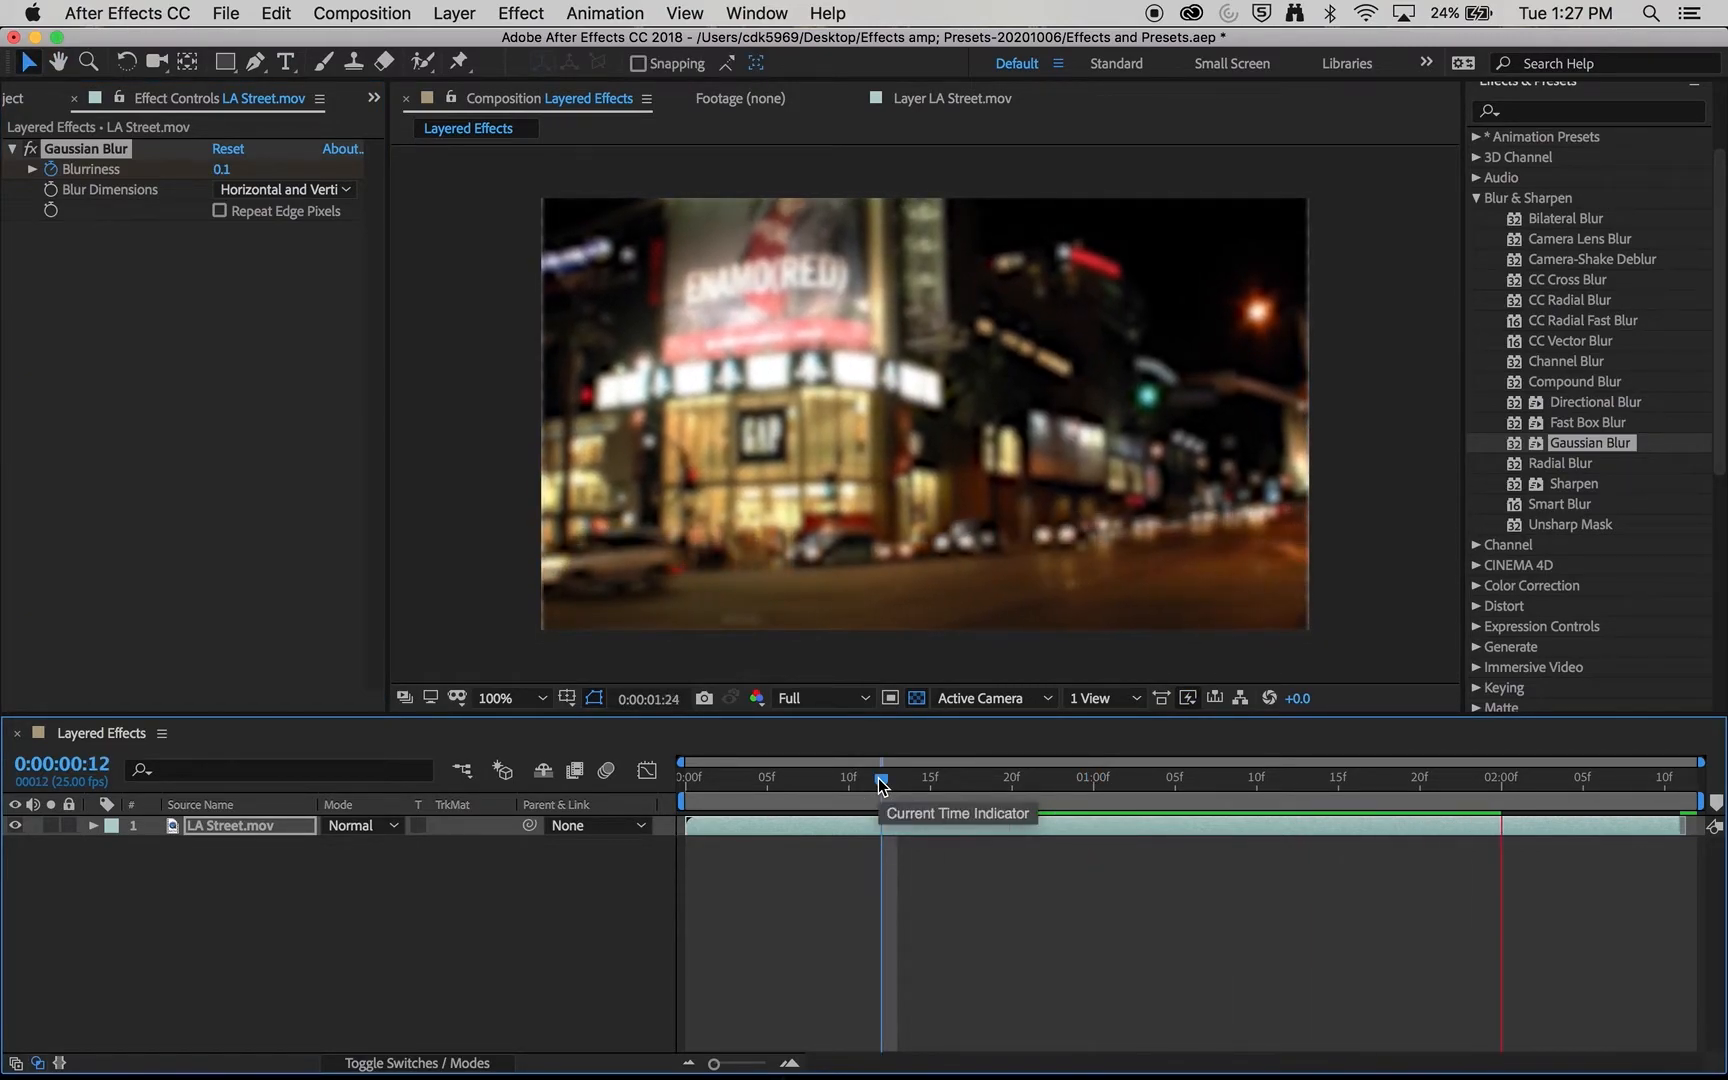
{"action": "left_click", "coordinate": [834, 779]}
{"action": "key", "text": "space"}
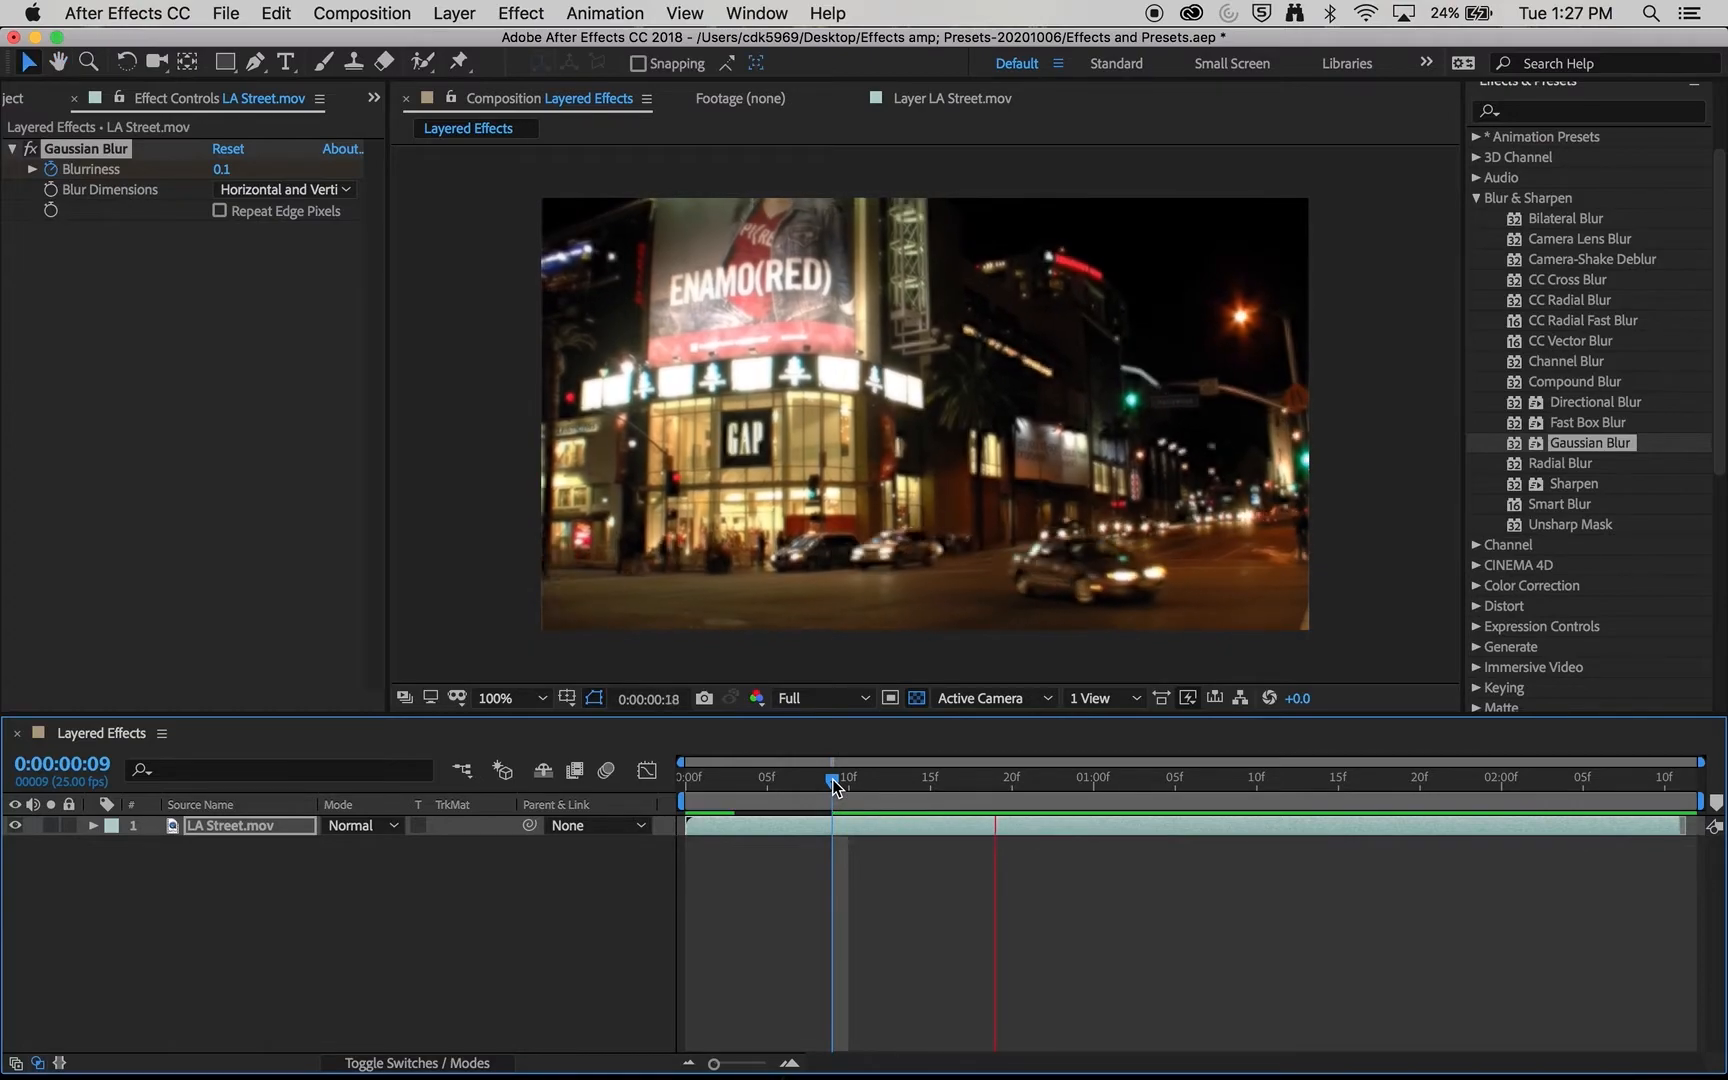
{"action": "left_click", "coordinate": [925, 412]}
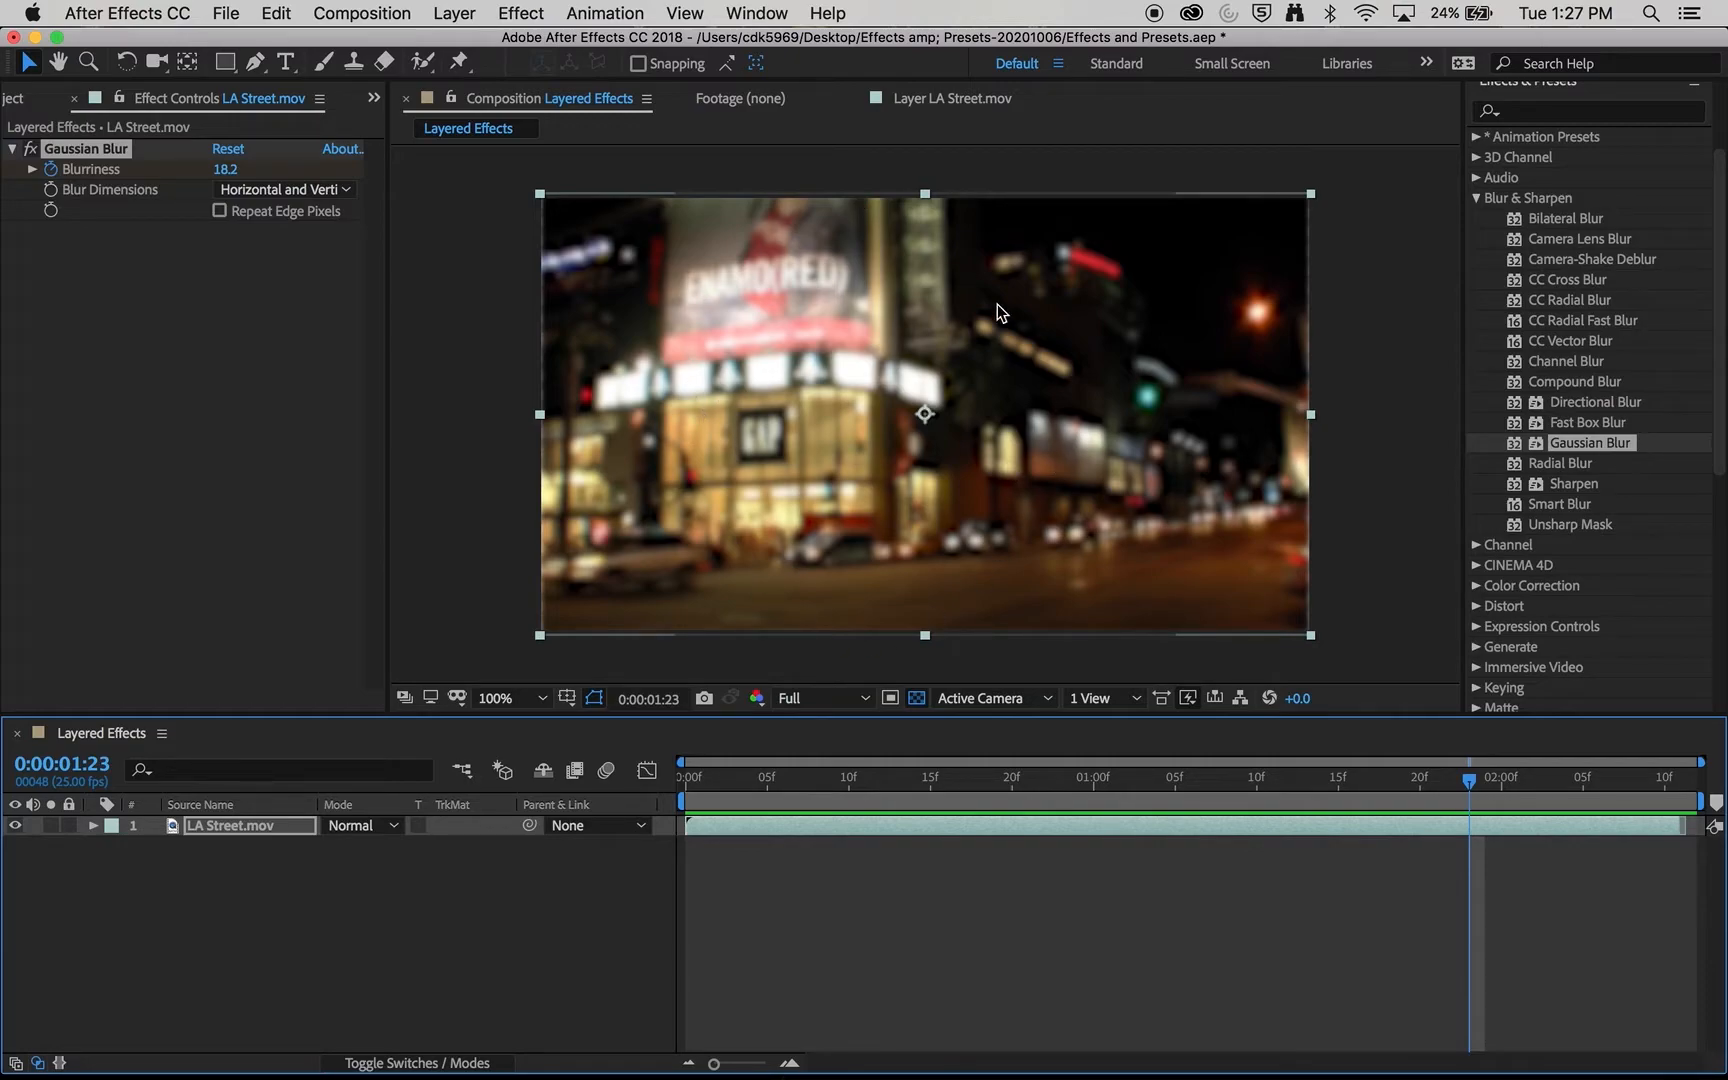
- Keyframe the Gaussian Blur's blurriness at 1.2 at 0:00:01:06 and at 33.2 at 0:00:01:11
{"action": "left_click_drag", "start_coordinate": [1236, 787], "coordinate": [1192, 829]}
{"action": "left_click_drag", "start_coordinate": [225, 169], "coordinate": [5, 140]}
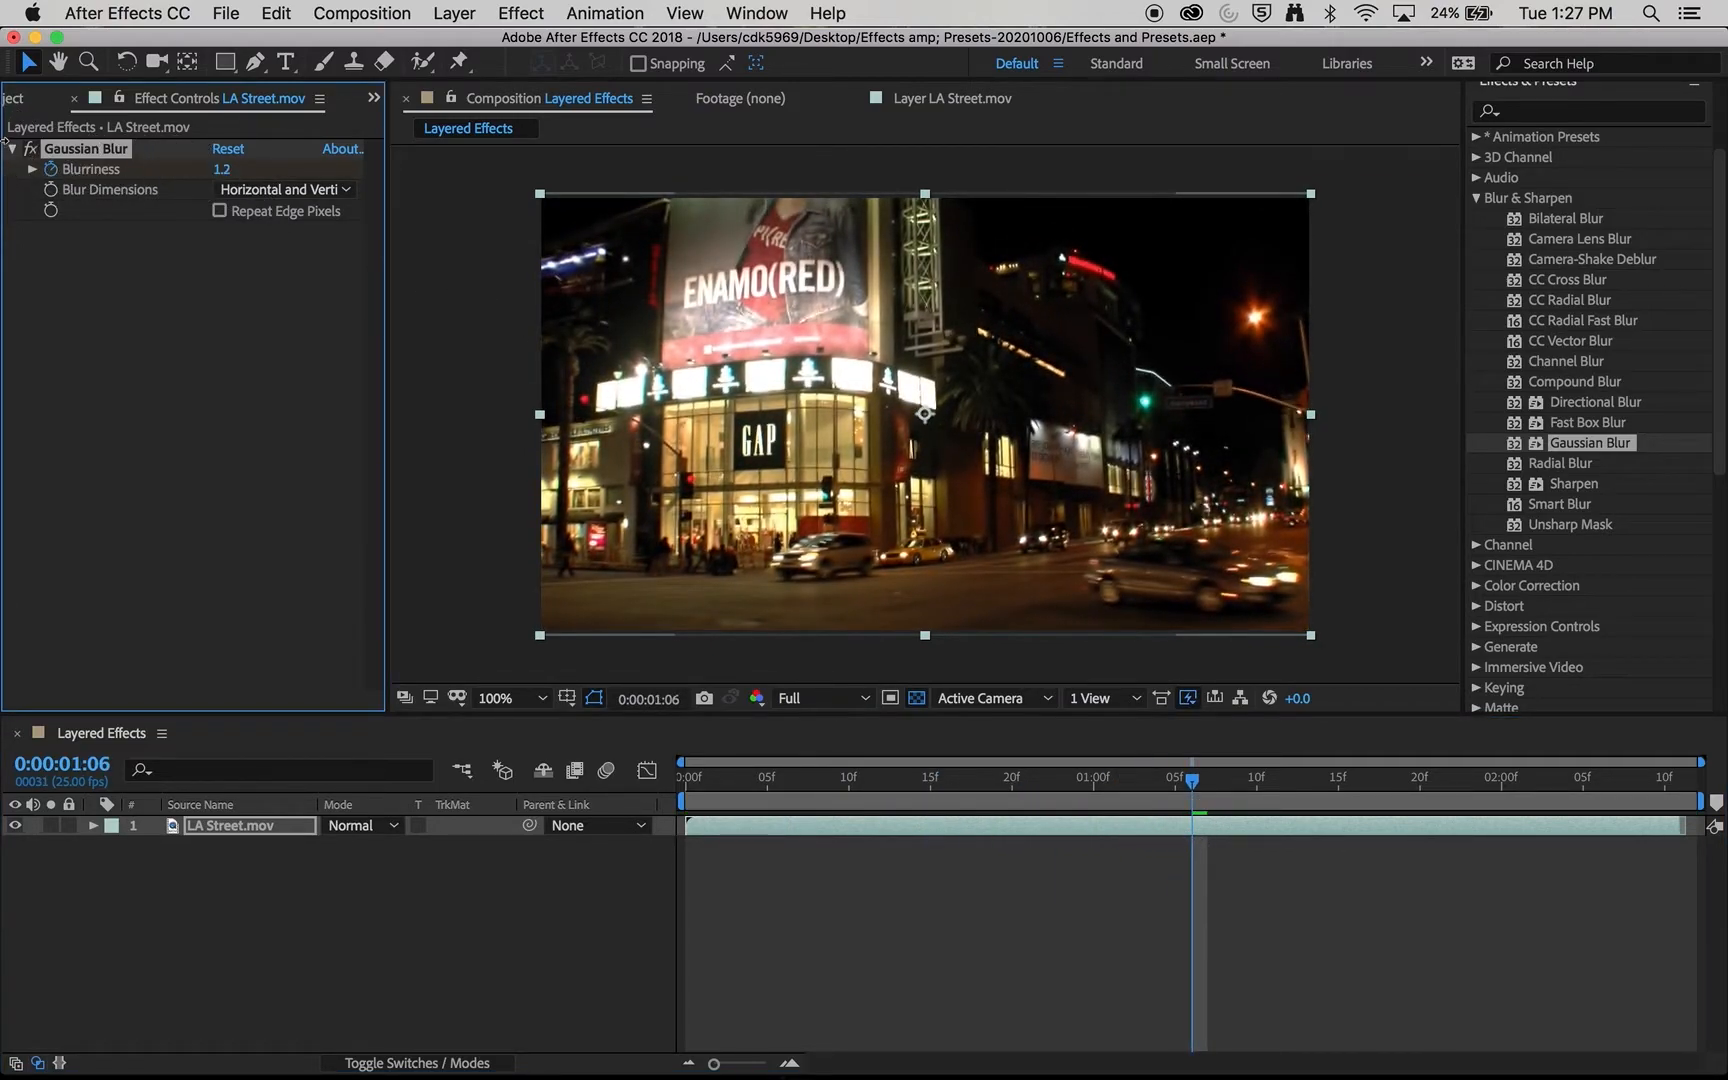
{"action": "left_click", "coordinate": [1273, 779]}
{"action": "left_click_drag", "start_coordinate": [214, 174], "coordinate": [648, 207]}
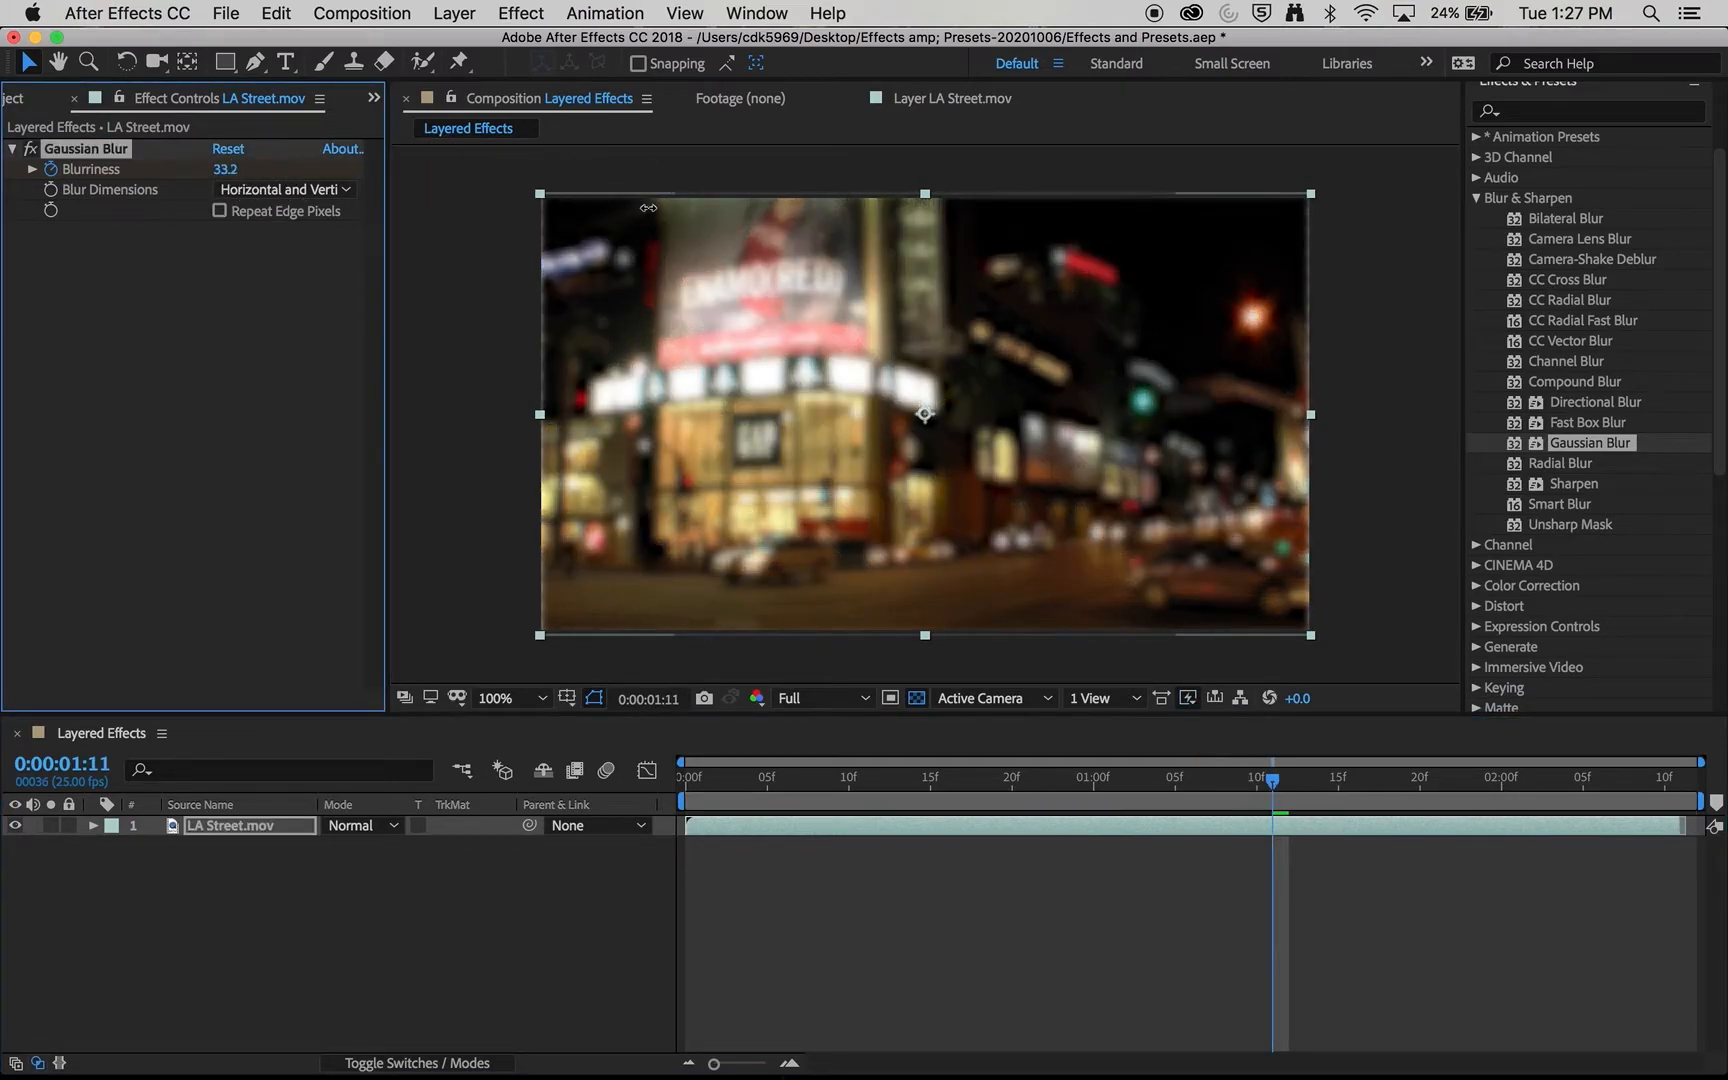
{"action": "left_click_drag", "start_coordinate": [1273, 779], "coordinate": [1322, 897]}
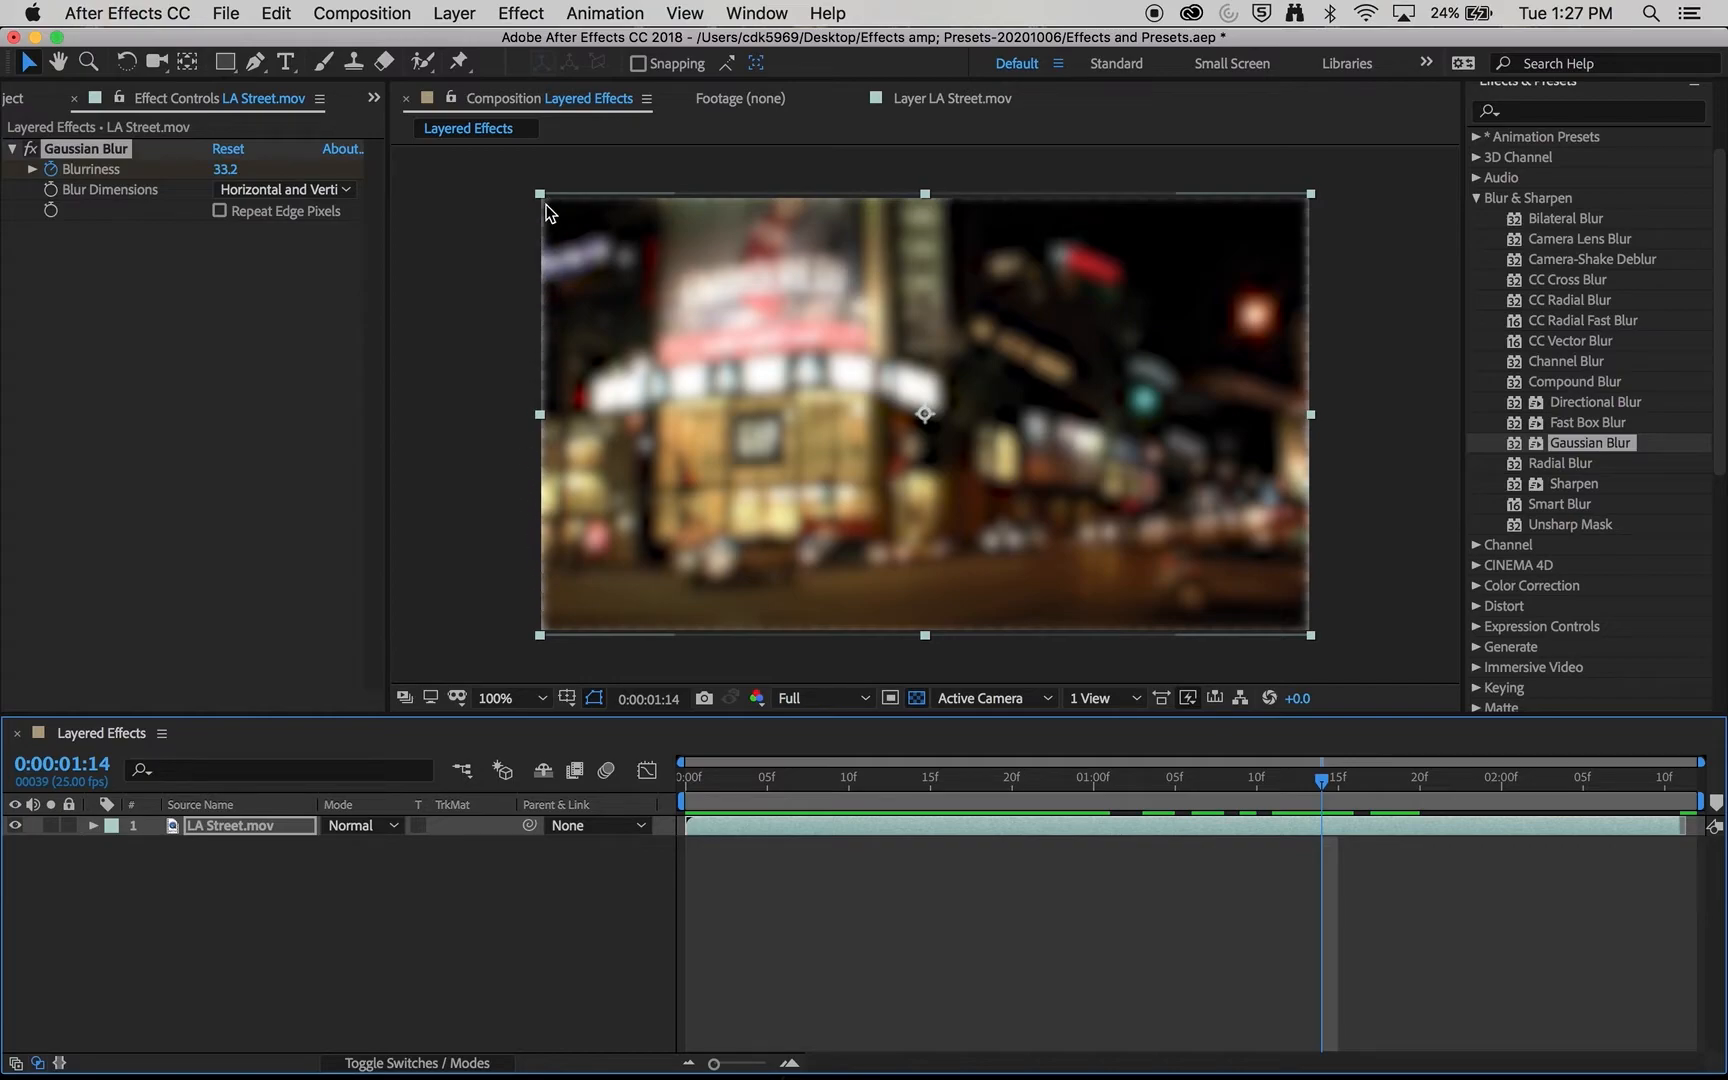
- Expand the LA Street.mov layer's Transform properties in the timeline and set its scale to 136.4, 104.2%
{"action": "left_click", "coordinate": [93, 825]}
{"action": "left_click", "coordinate": [115, 867]}
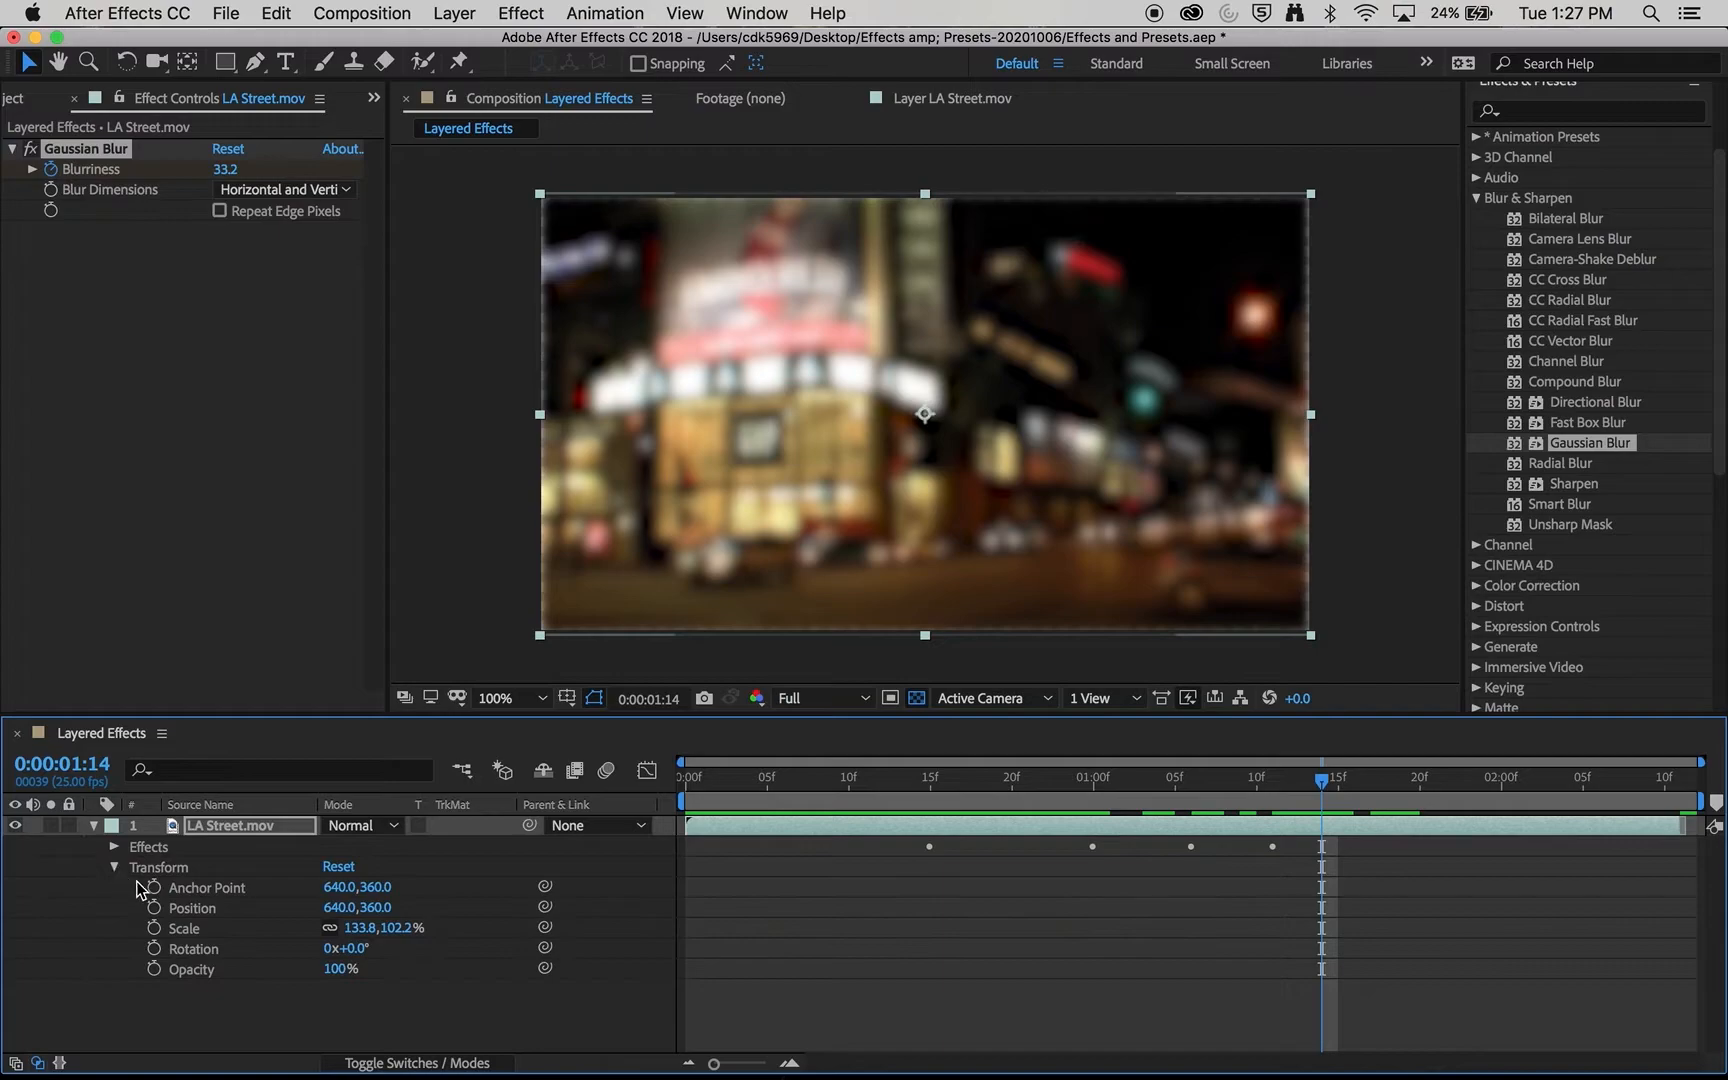
{"action": "mouse_move", "coordinate": [396, 928]}
{"action": "left_mouse_down"}
{"action": "mouse_move", "coordinate": [410, 935]}
{"action": "mouse_move", "coordinate": [395, 930]}
{"action": "left_mouse_up"}
{"action": "mouse_move", "coordinate": [1075, 783]}
{"action": "left_mouse_down"}
{"action": "mouse_move", "coordinate": [926, 790]}
{"action": "mouse_move", "coordinate": [1354, 802]}
{"action": "mouse_move", "coordinate": [1105, 802]}
{"action": "left_mouse_up"}
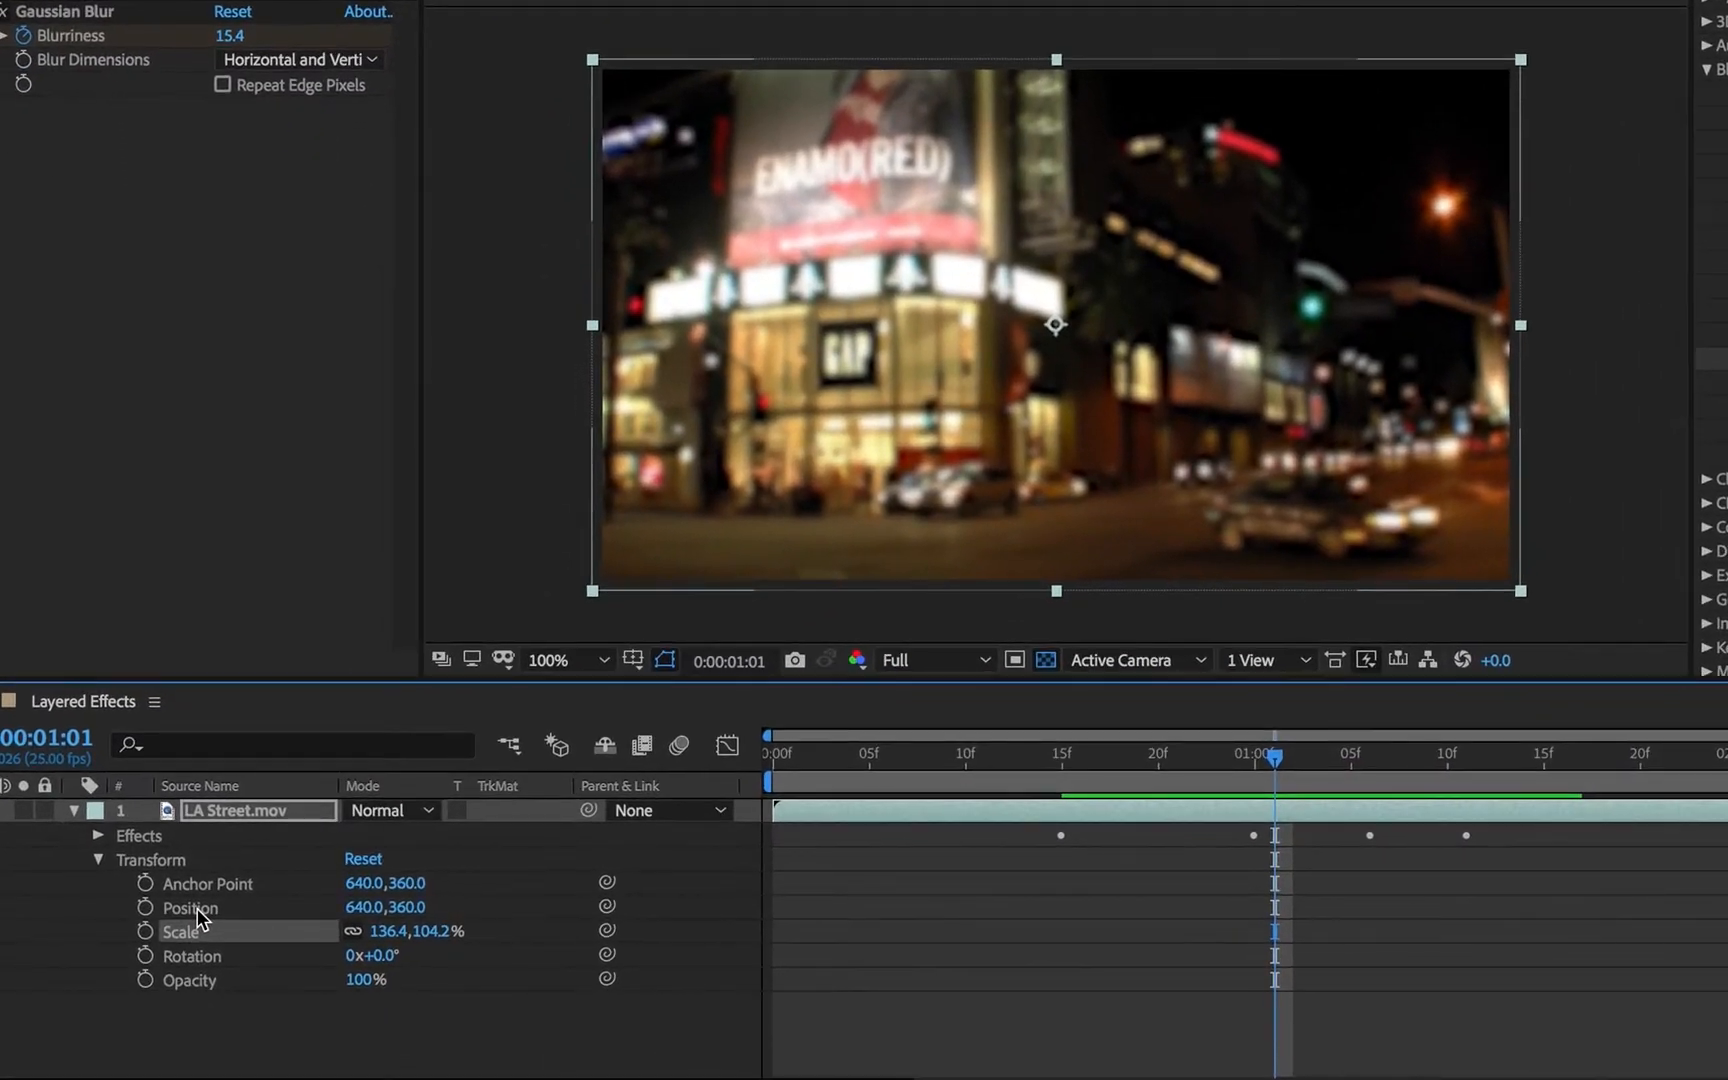
- Expand the layer's Effects and Gaussian Blur properties in the timeline to reveal the Blurriness keyframes
{"action": "left_click", "coordinate": [145, 835]}
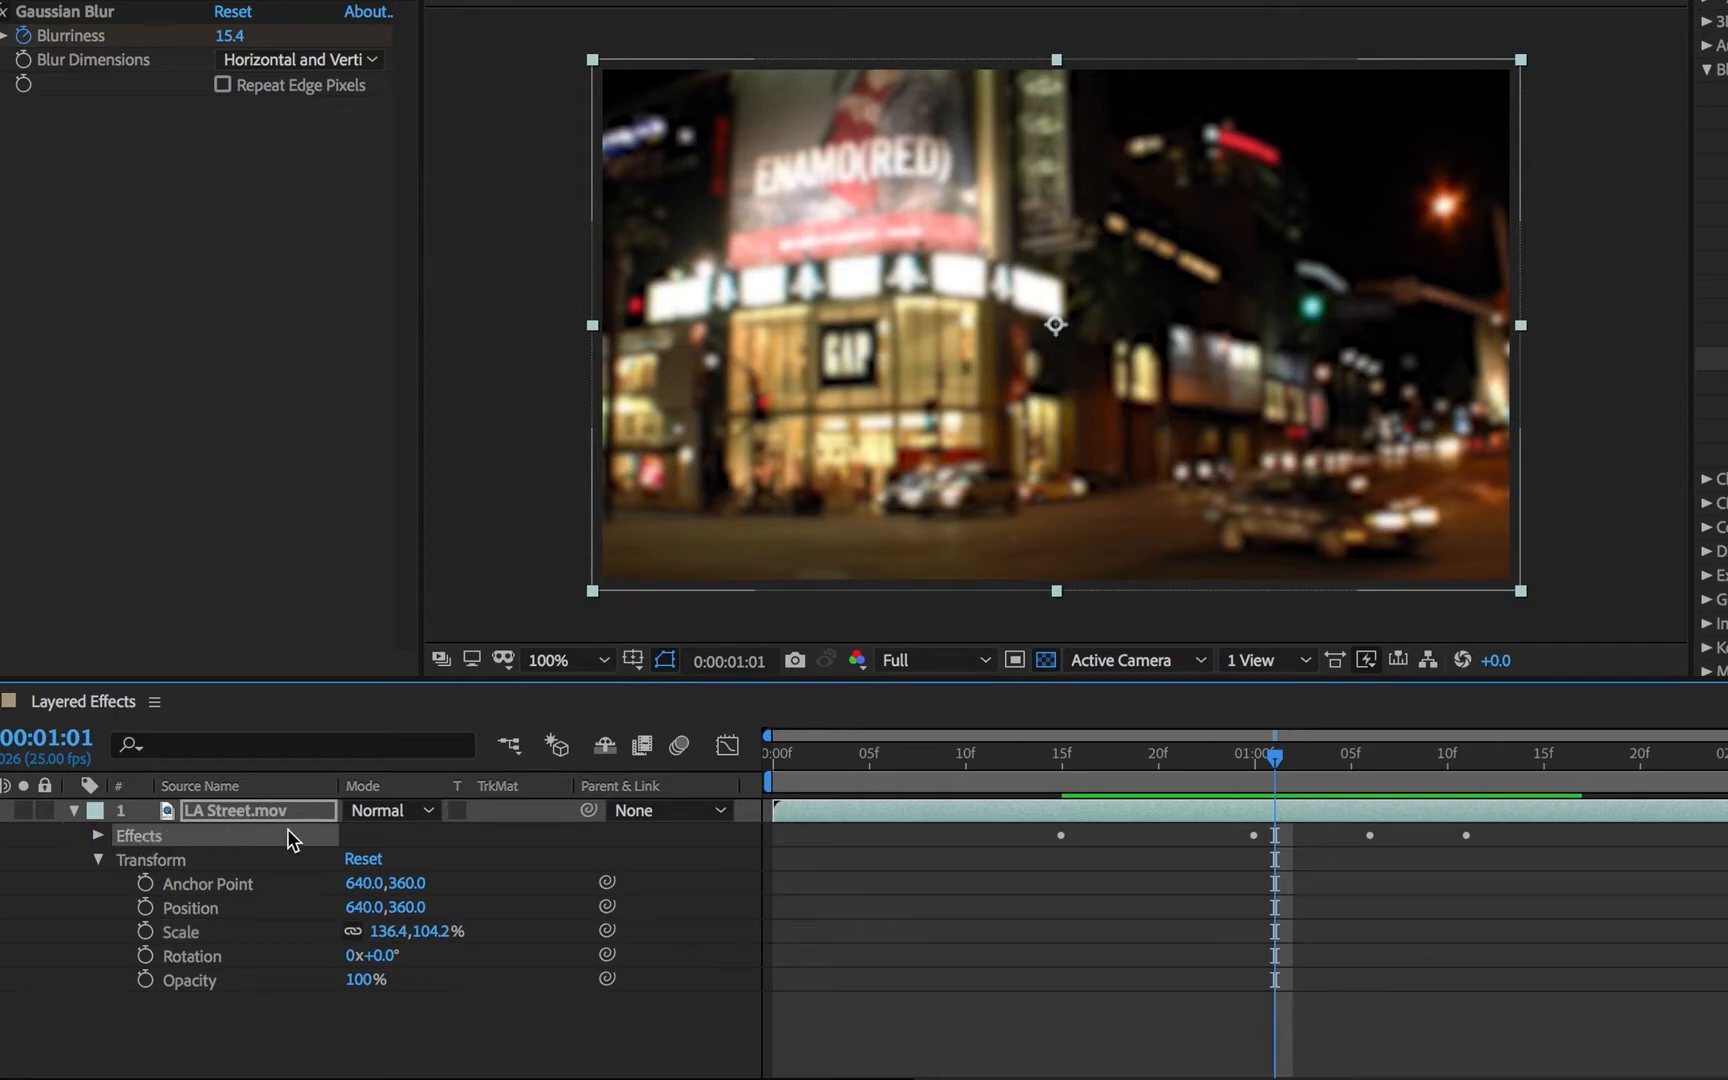
{"action": "left_click", "coordinate": [99, 835]}
{"action": "left_click", "coordinate": [197, 860]}
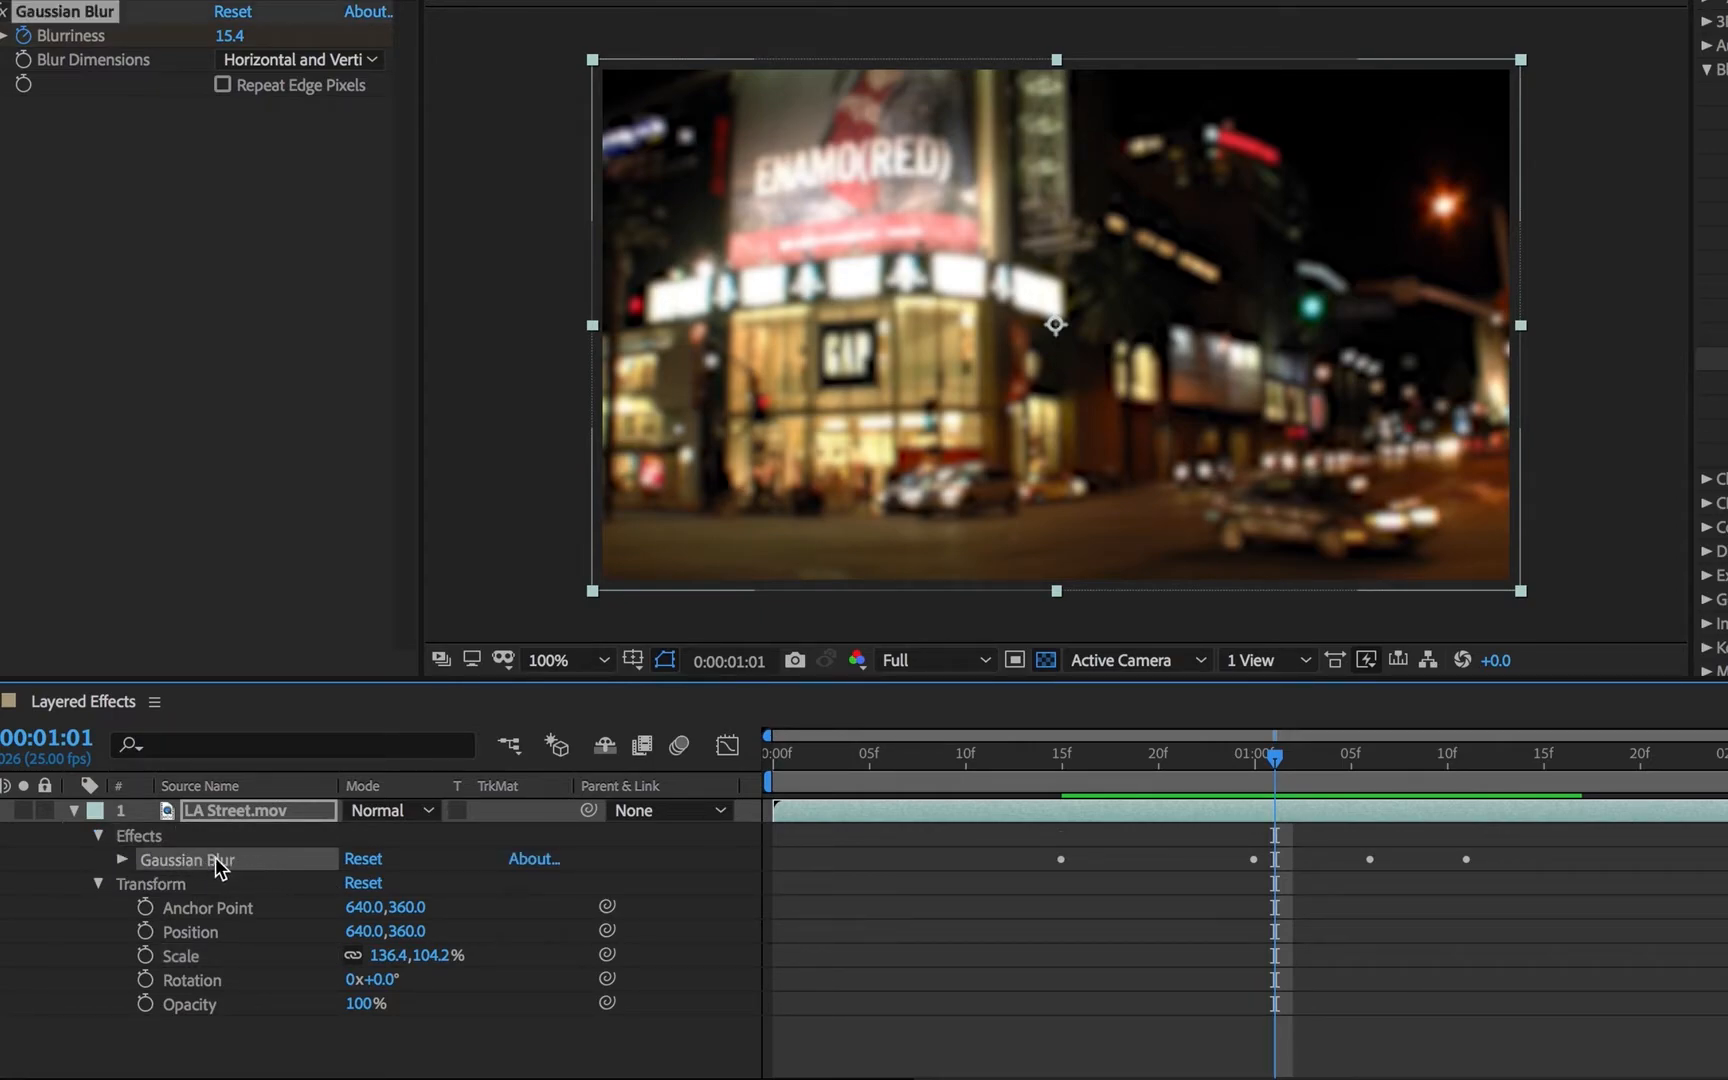
{"action": "left_click", "coordinate": [122, 860]}
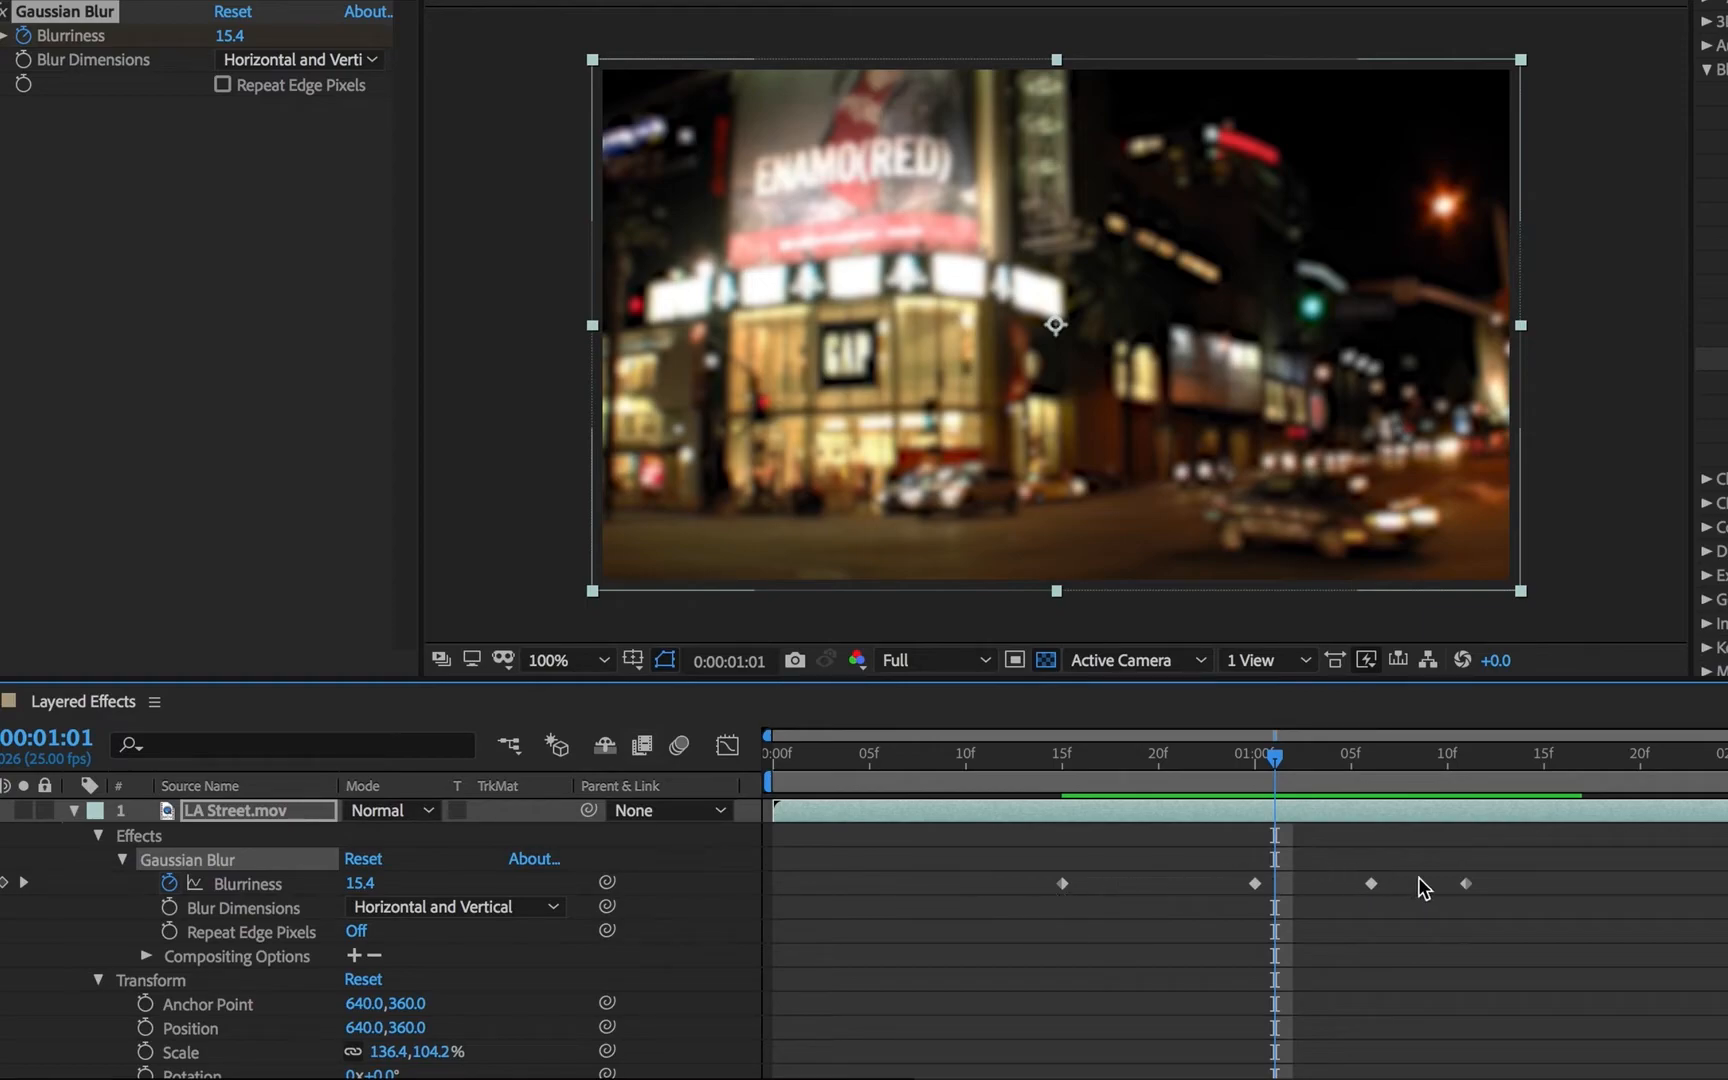
- Shift the Blurriness keyframes five frames later and delete the two middle ones, keeping those at 0:00:00:20 and 0:00:01:16
{"action": "left_click_drag", "start_coordinate": [1521, 892], "coordinate": [1152, 890]}
{"action": "left_click", "coordinate": [1333, 906]}
{"action": "left_click_drag", "start_coordinate": [1320, 832], "coordinate": [1466, 918]}
{"action": "key", "text": "Delete"}
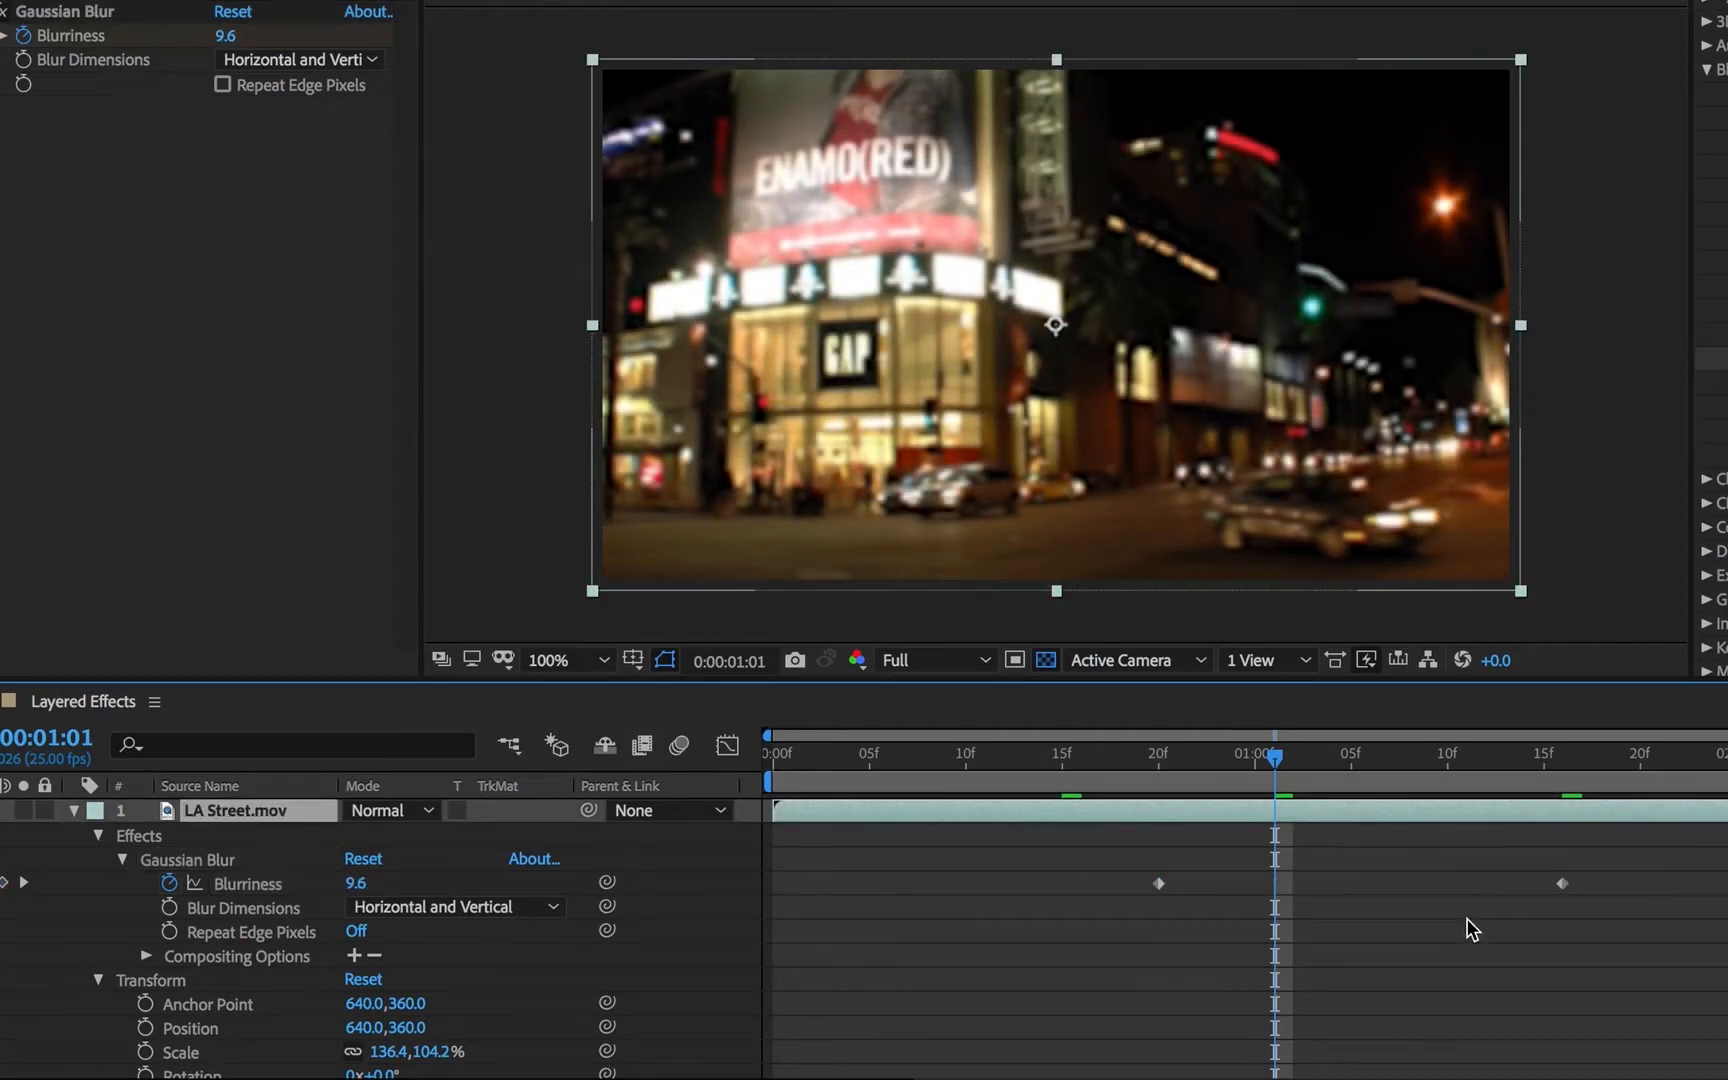
{"action": "key", "text": "space"}
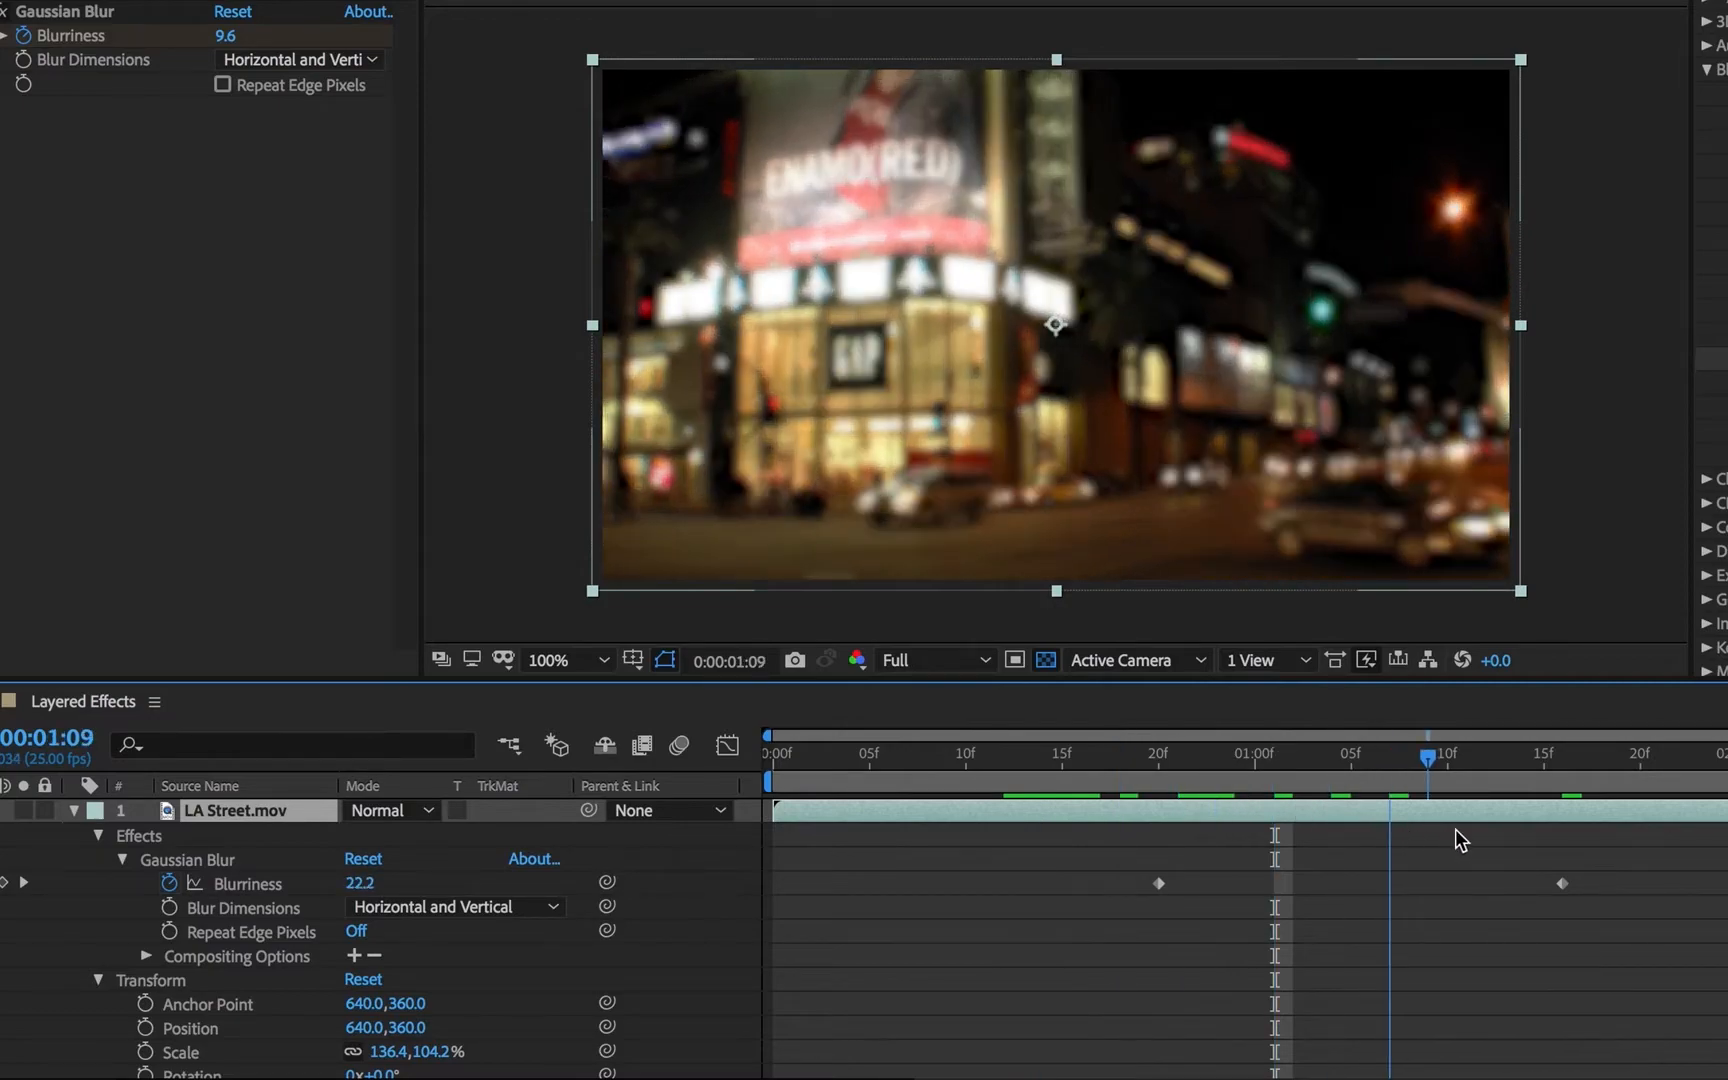
{"action": "left_click_drag", "start_coordinate": [1465, 853], "coordinate": [1200, 850]}
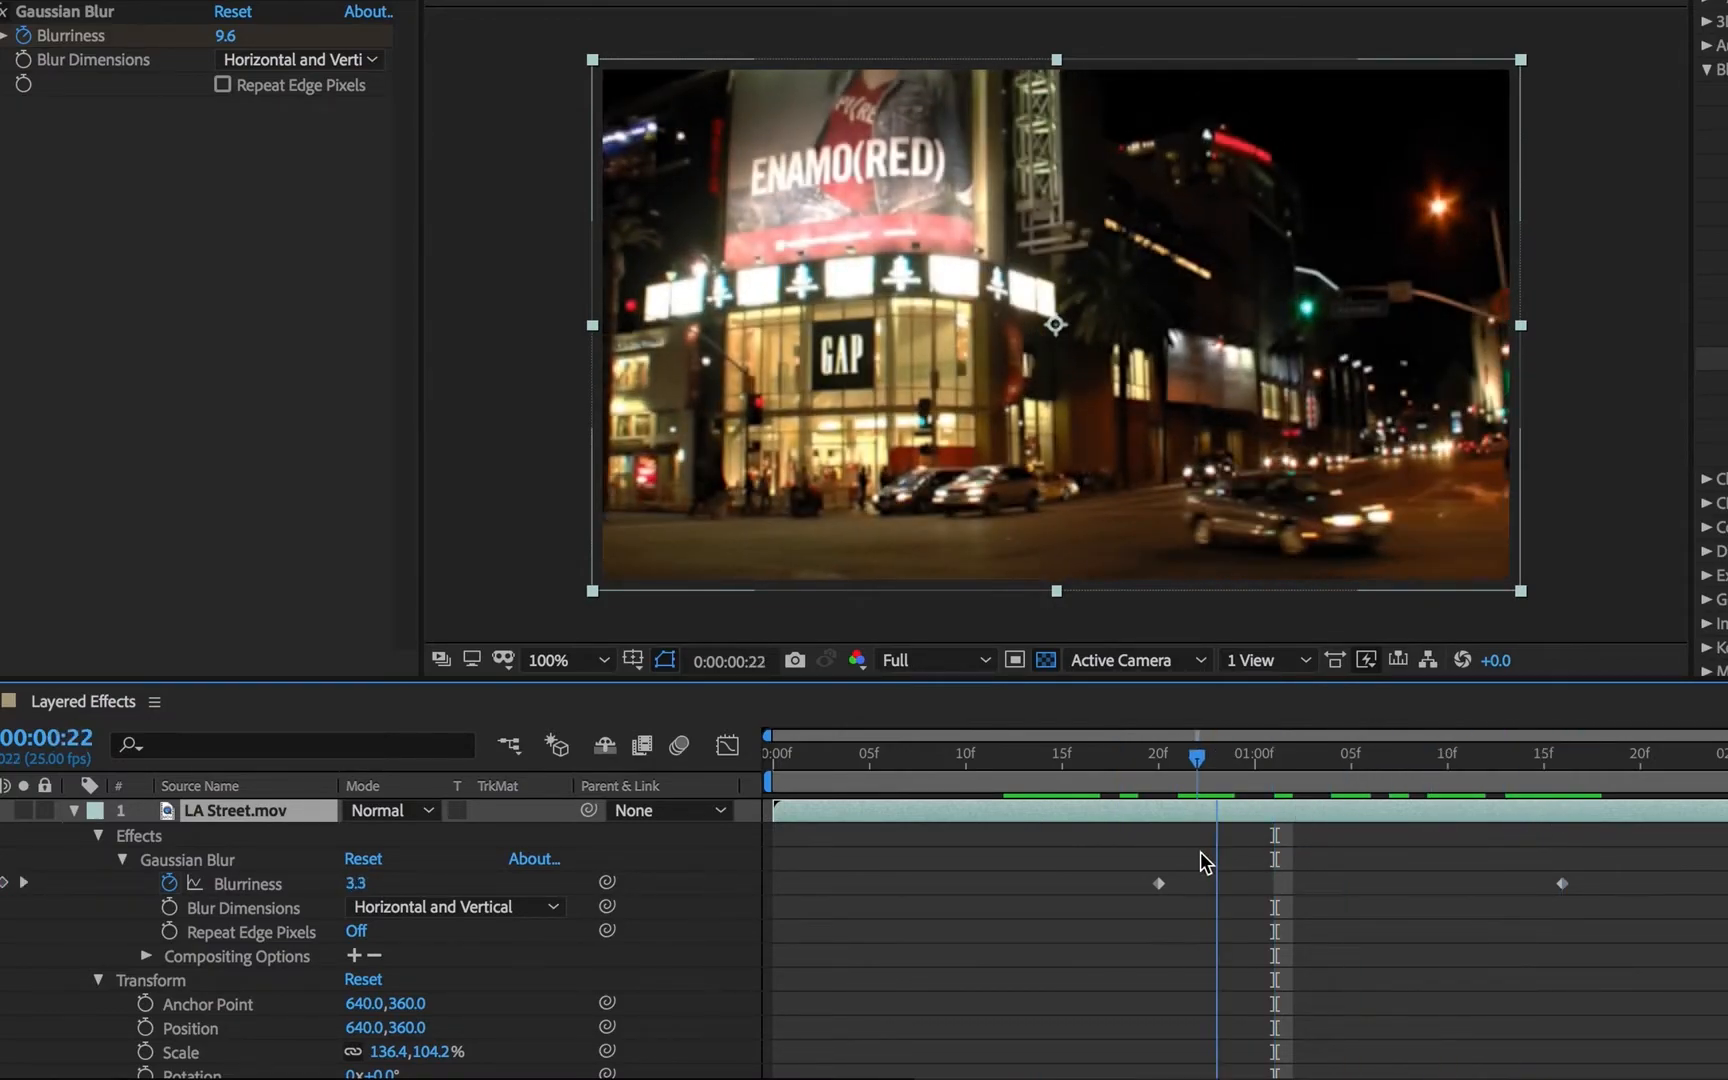
- Apply Easy Ease In to the first Blurriness keyframe at 0:00:00:20
{"action": "left_click", "coordinate": [1160, 883]}
{"action": "left_click", "coordinate": [1162, 883], "text": "super"}
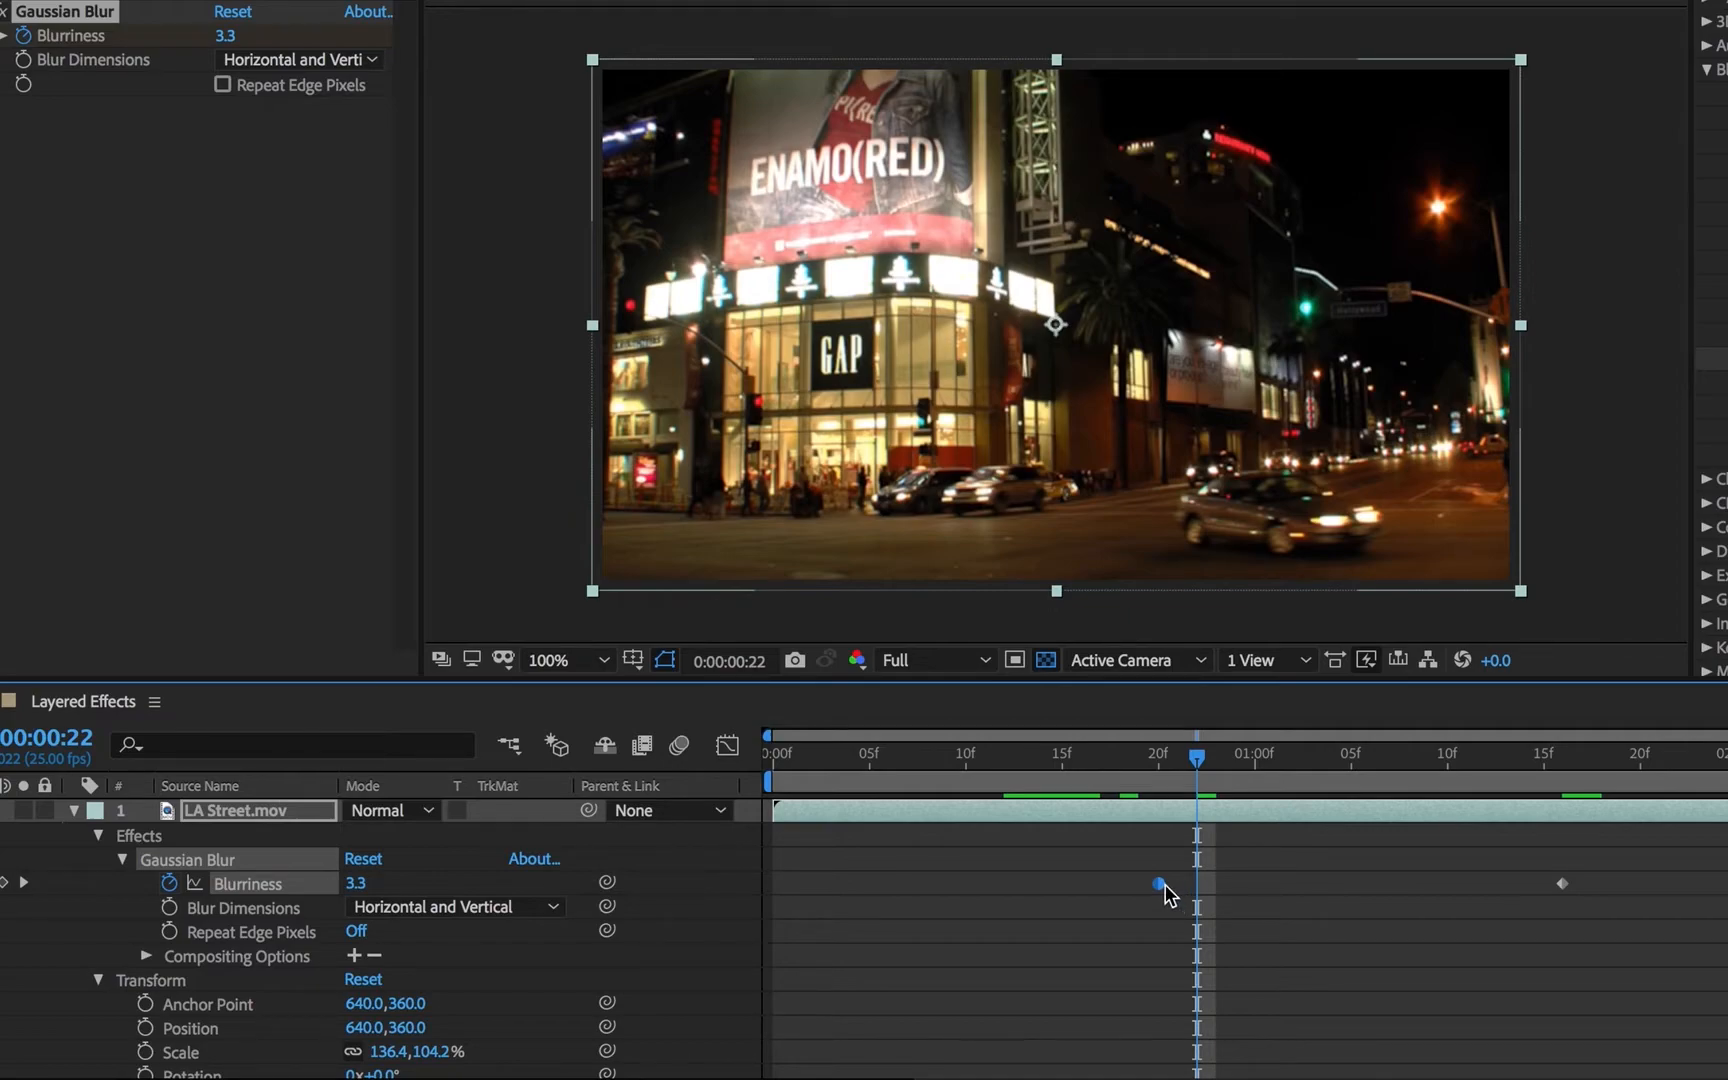
{"action": "left_click", "coordinate": [1162, 883], "text": "super"}
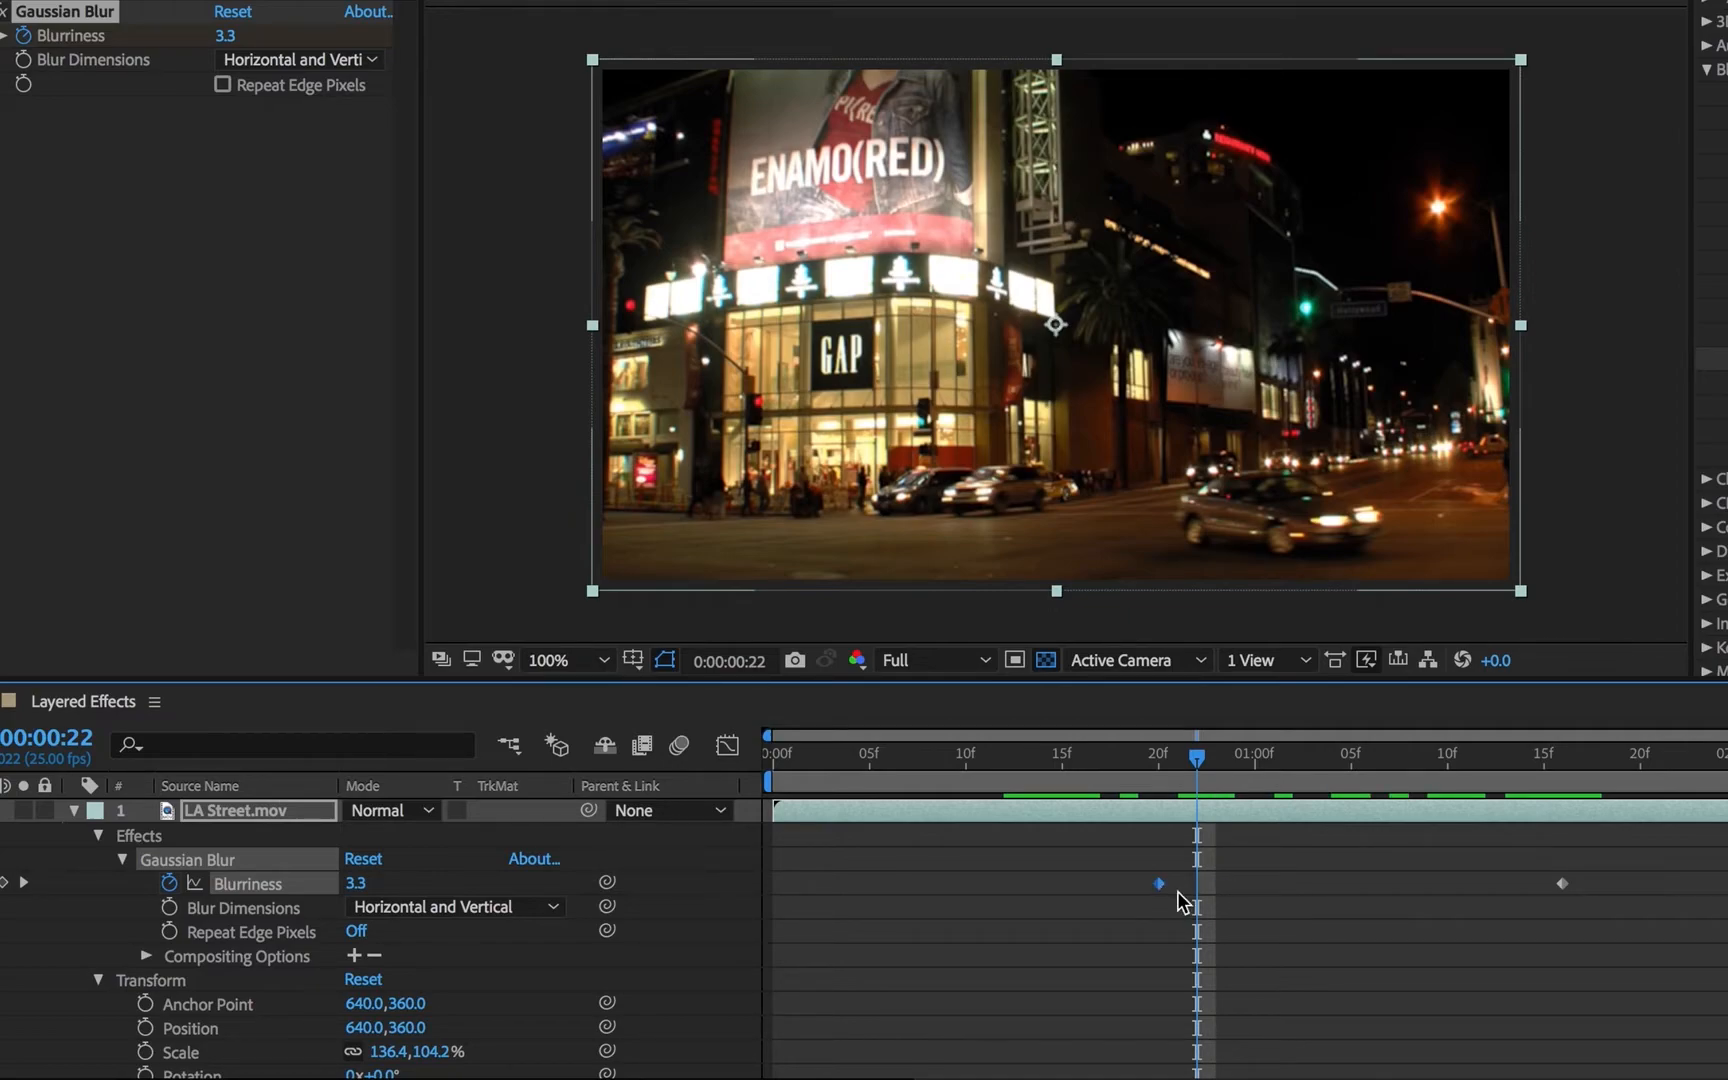
{"action": "right_click", "coordinate": [1158, 883]}
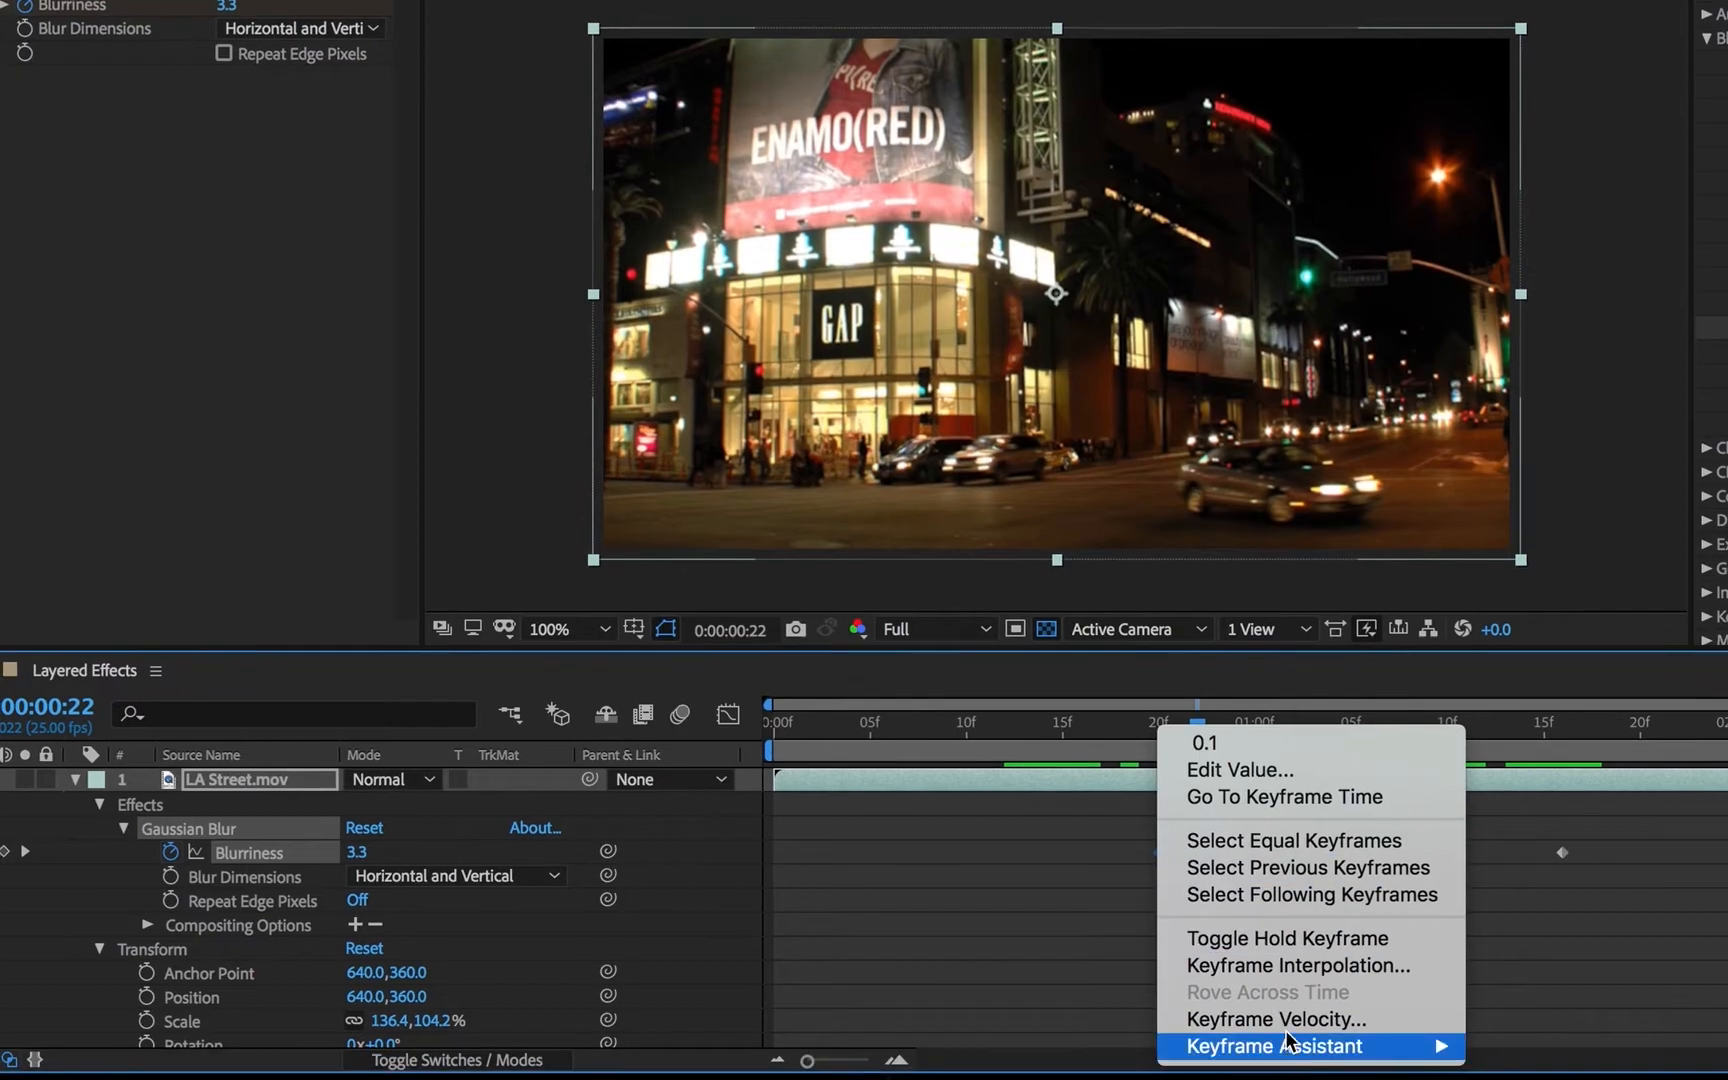
{"action": "mouse_move", "coordinate": [1300, 1076]}
{"action": "left_click", "coordinate": [1639, 911]}
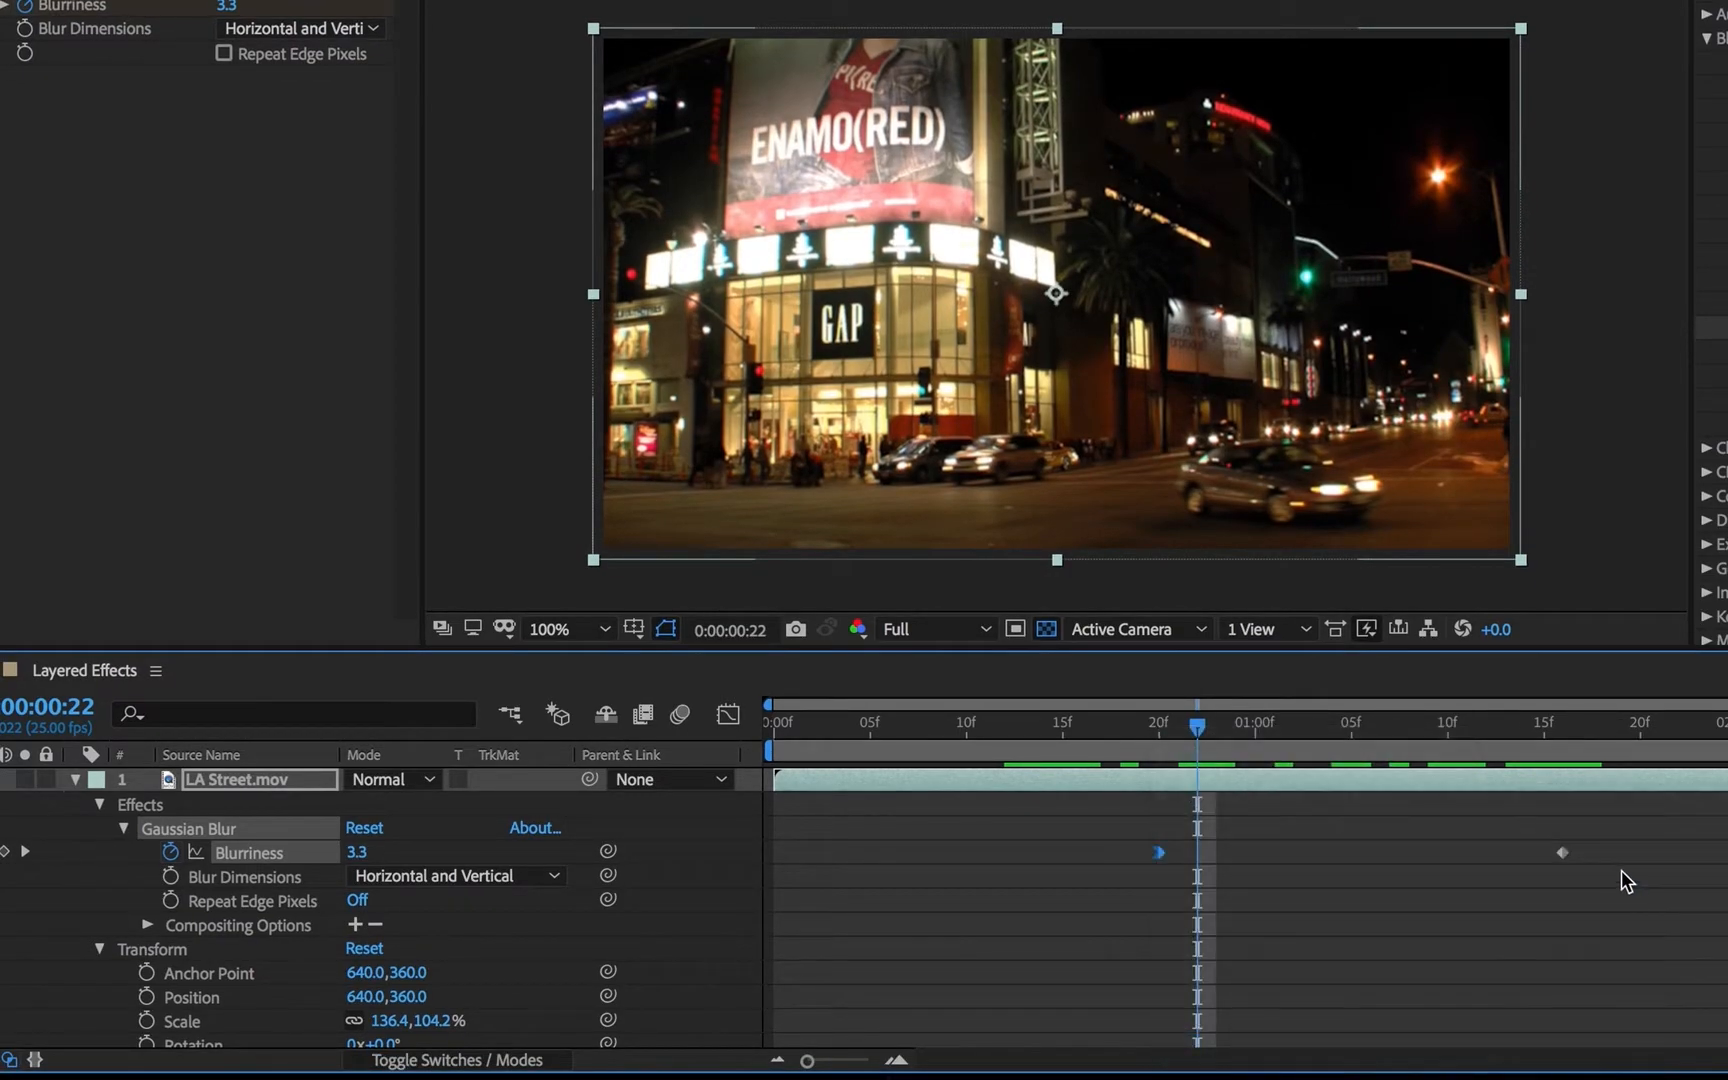
- Apply Easy Ease to the Blurriness keyframe at 0:00:01:16 and to the one at 0:00:00:20
{"action": "right_click", "coordinate": [1561, 853]}
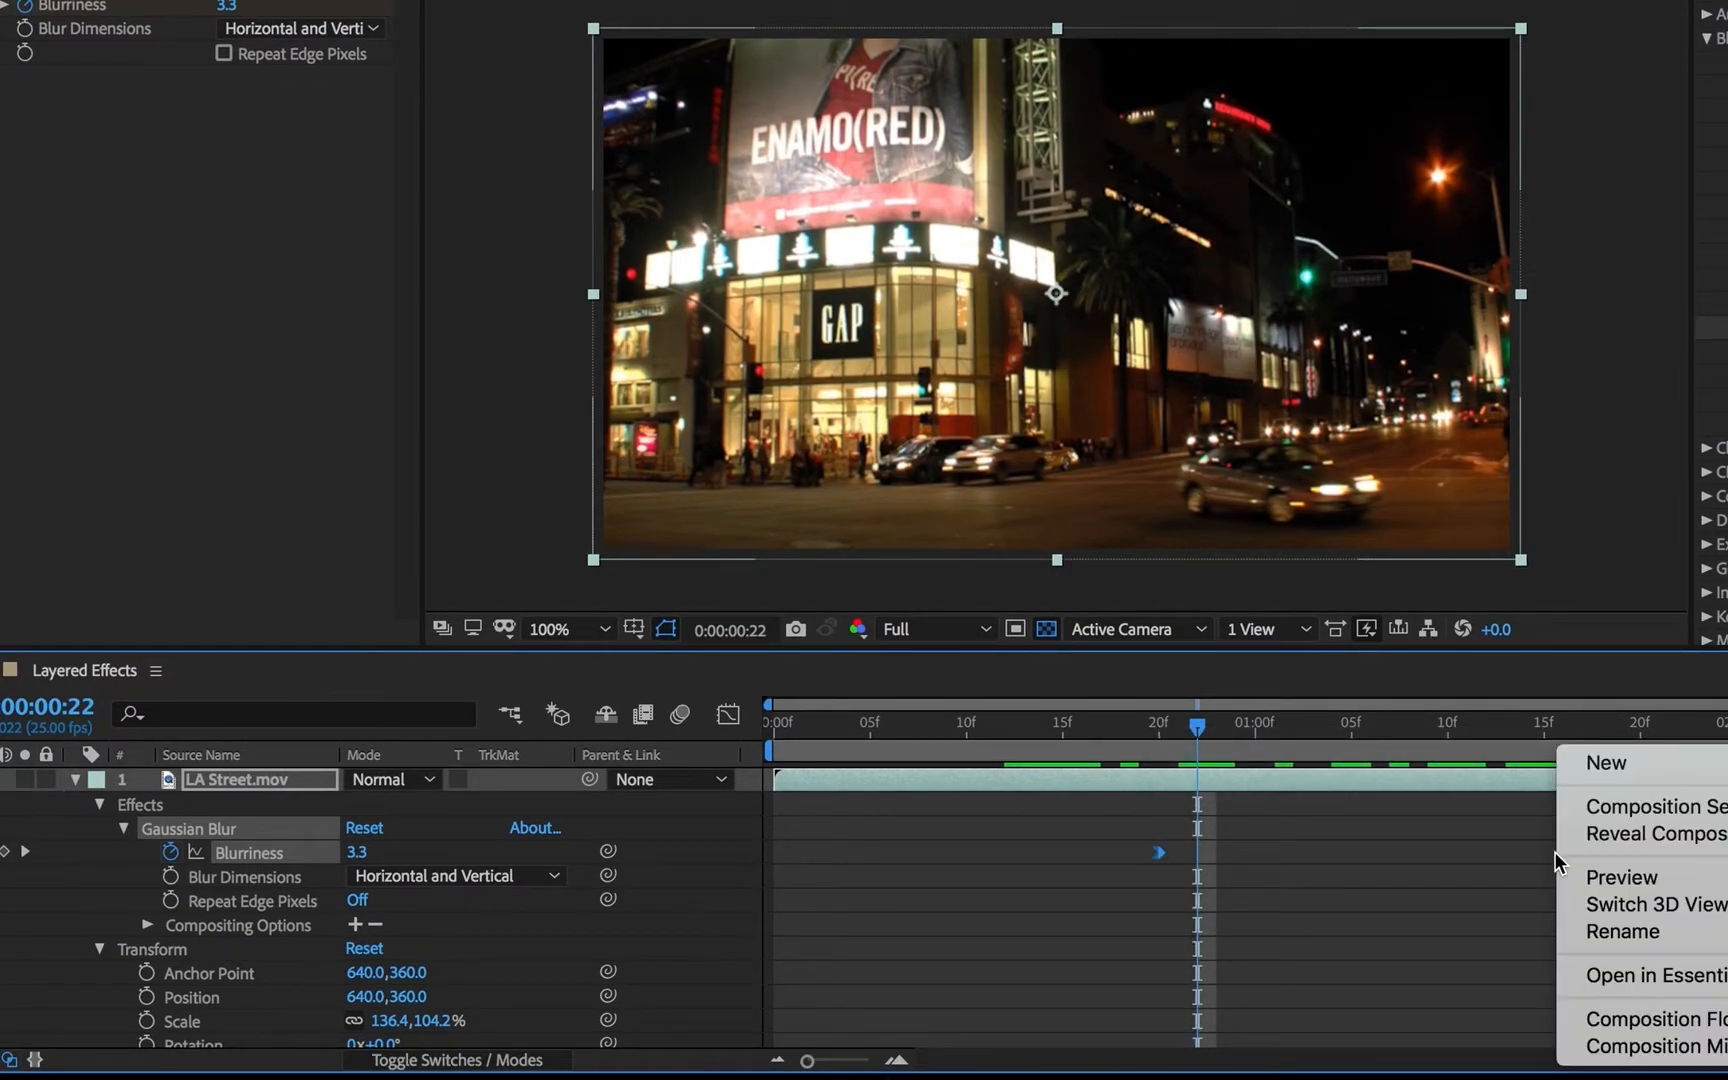
{"action": "right_click", "coordinate": [1565, 858]}
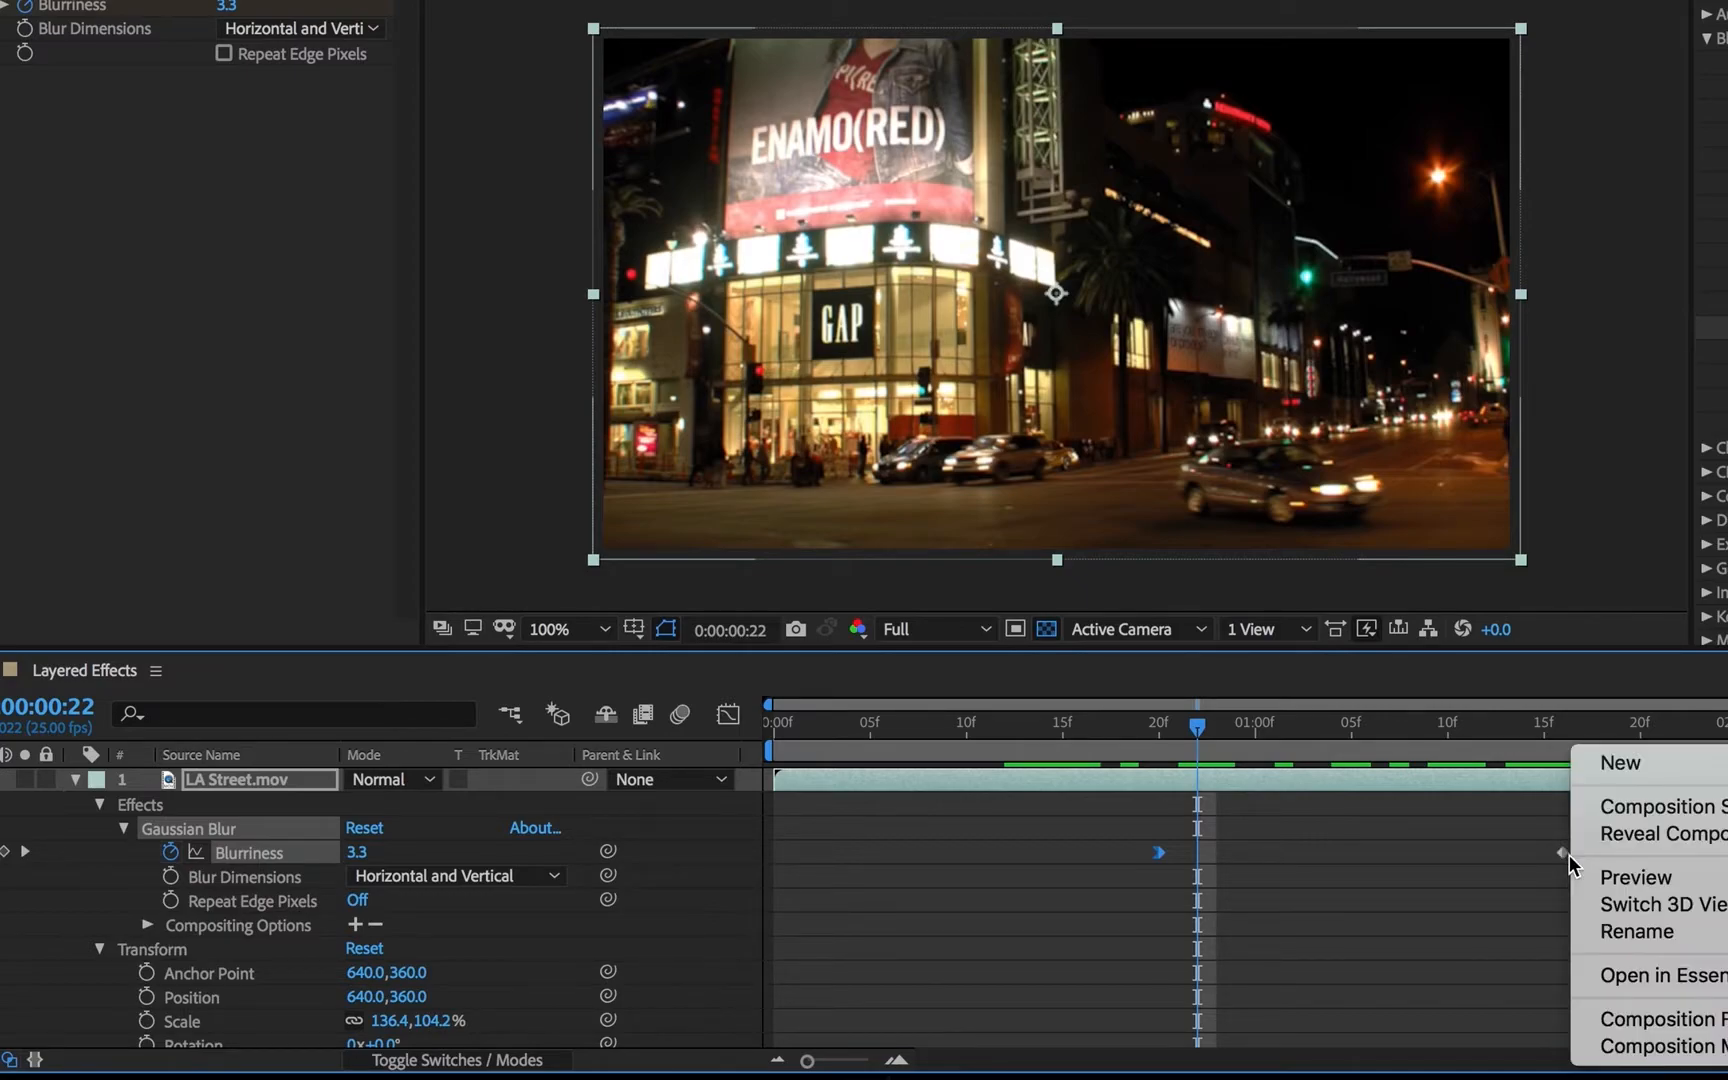
{"action": "right_click", "coordinate": [1563, 855]}
{"action": "mouse_move", "coordinate": [1726, 1046]}
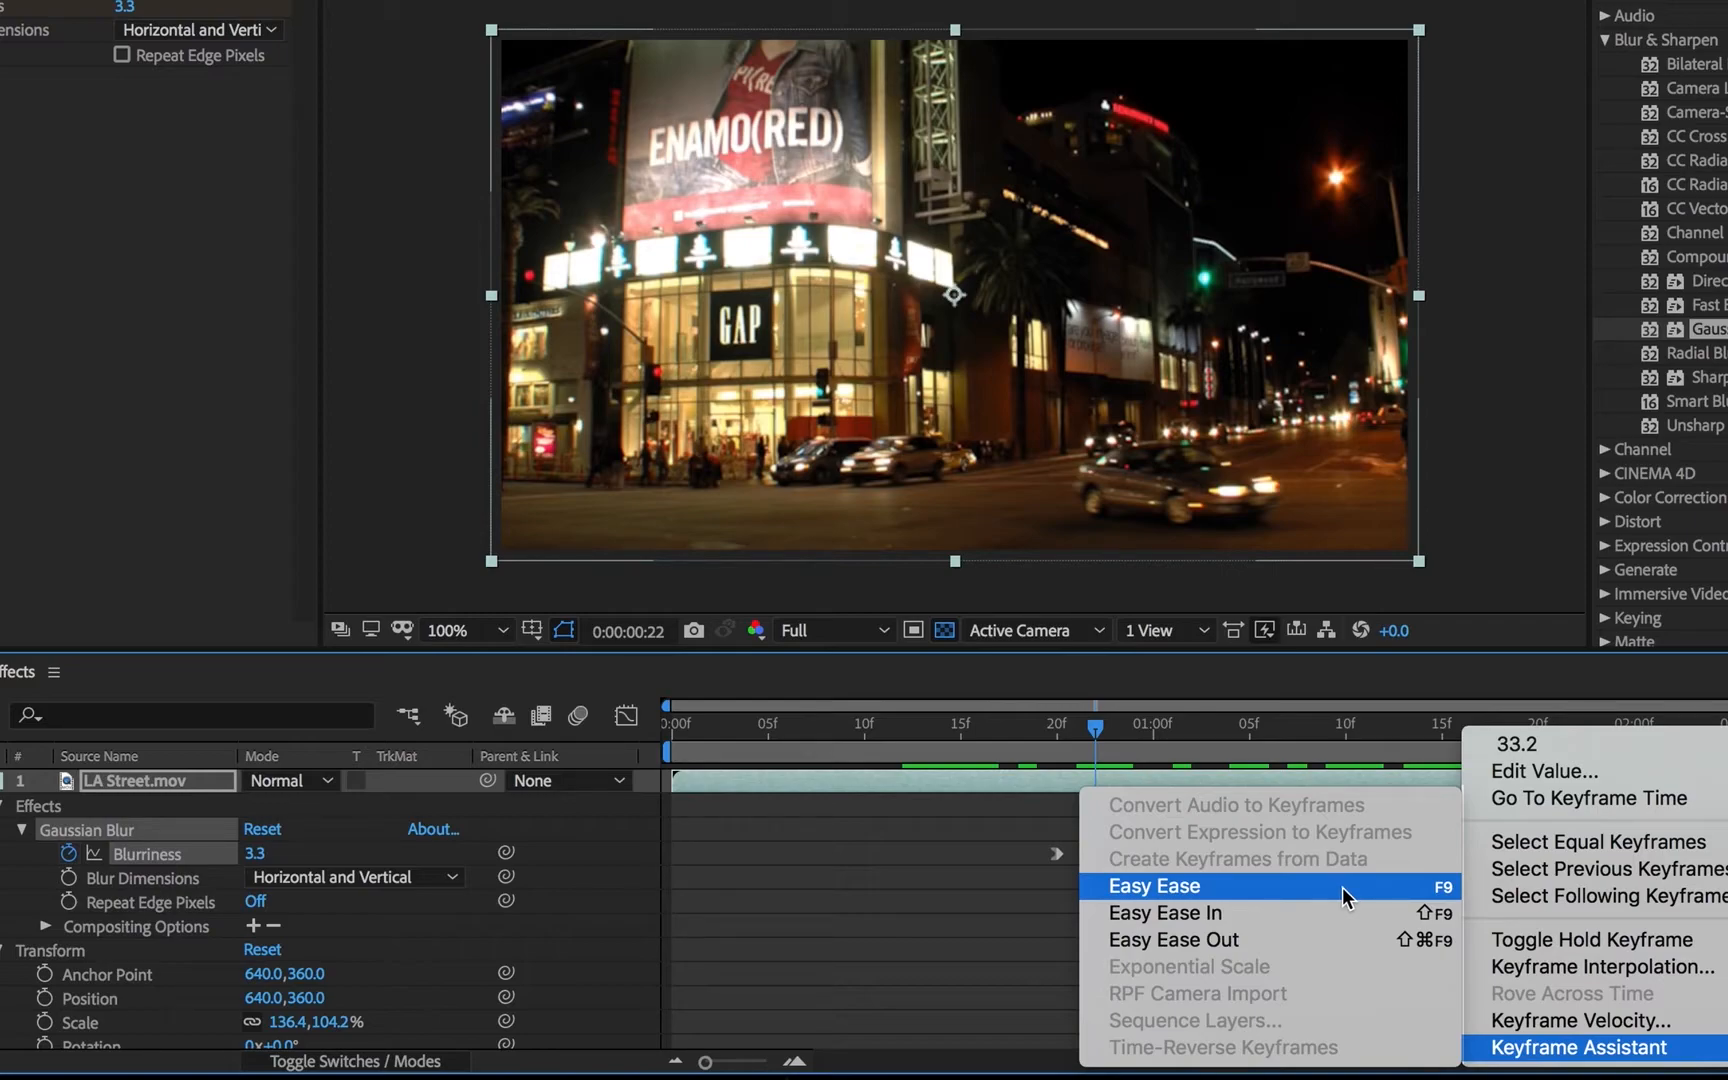
{"action": "left_click", "coordinate": [1342, 887]}
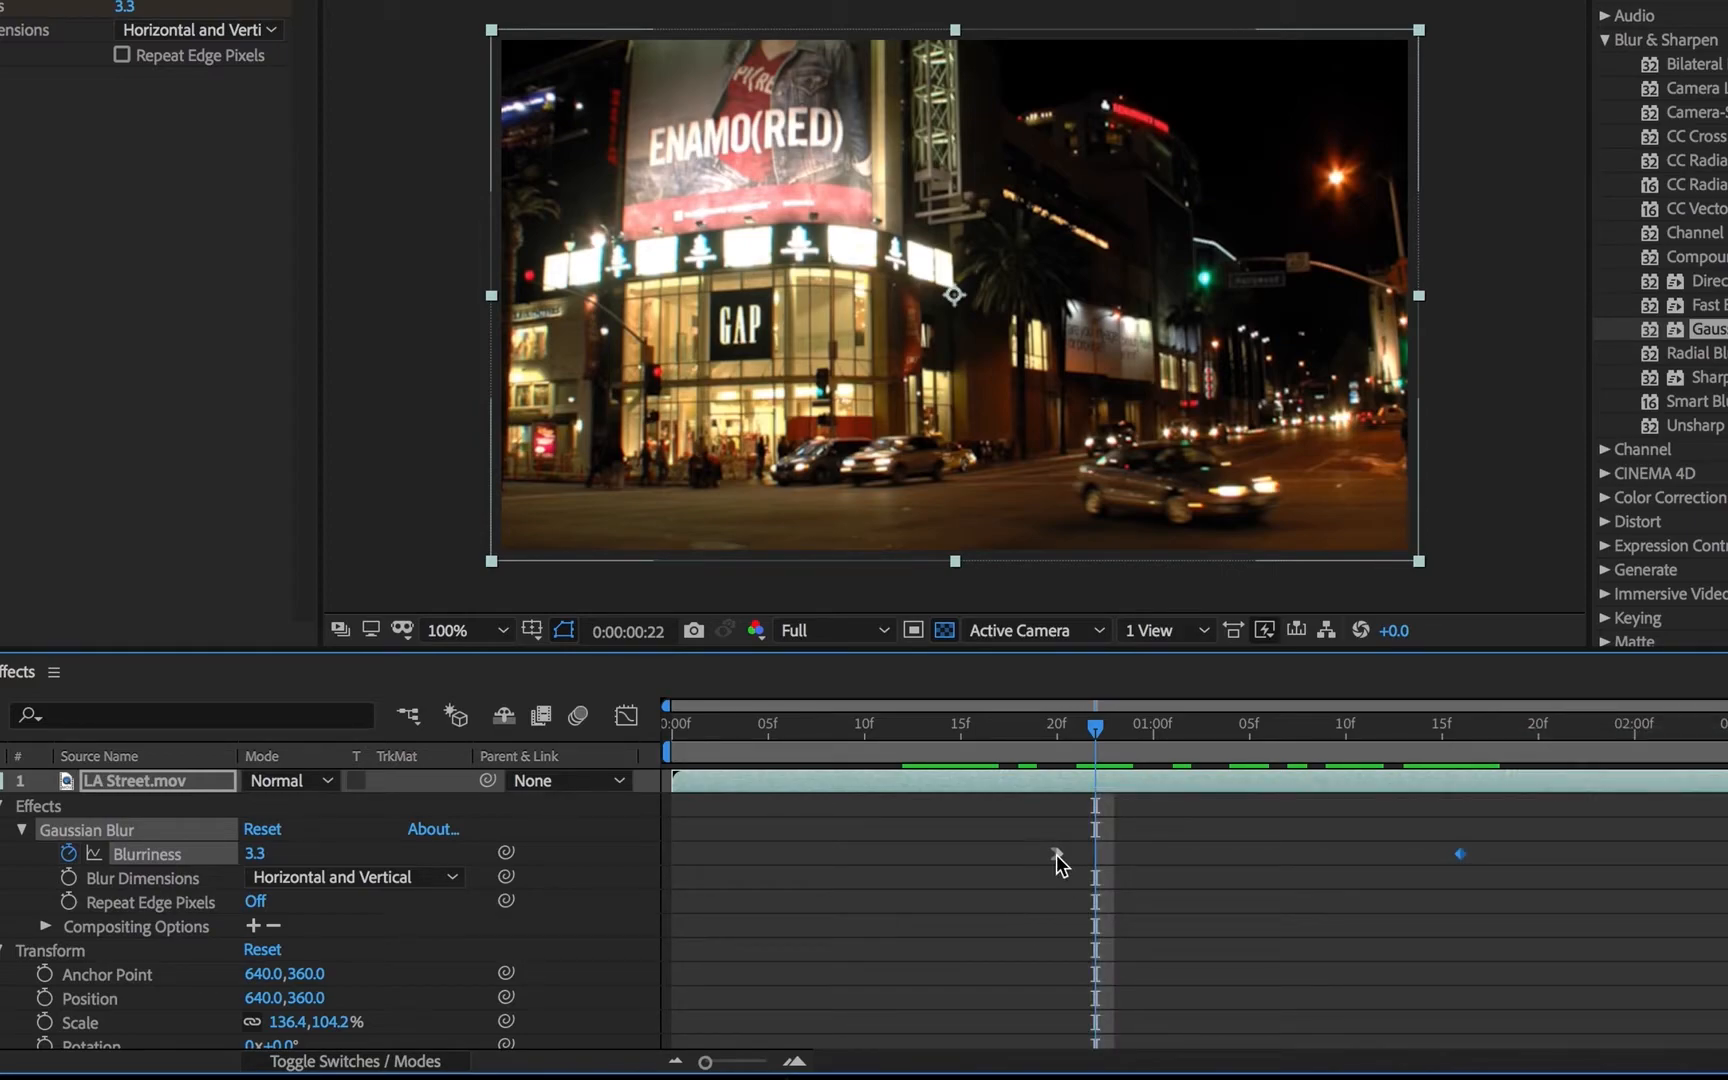
{"action": "right_click", "coordinate": [1056, 855]}
{"action": "mouse_move", "coordinate": [1209, 1054]}
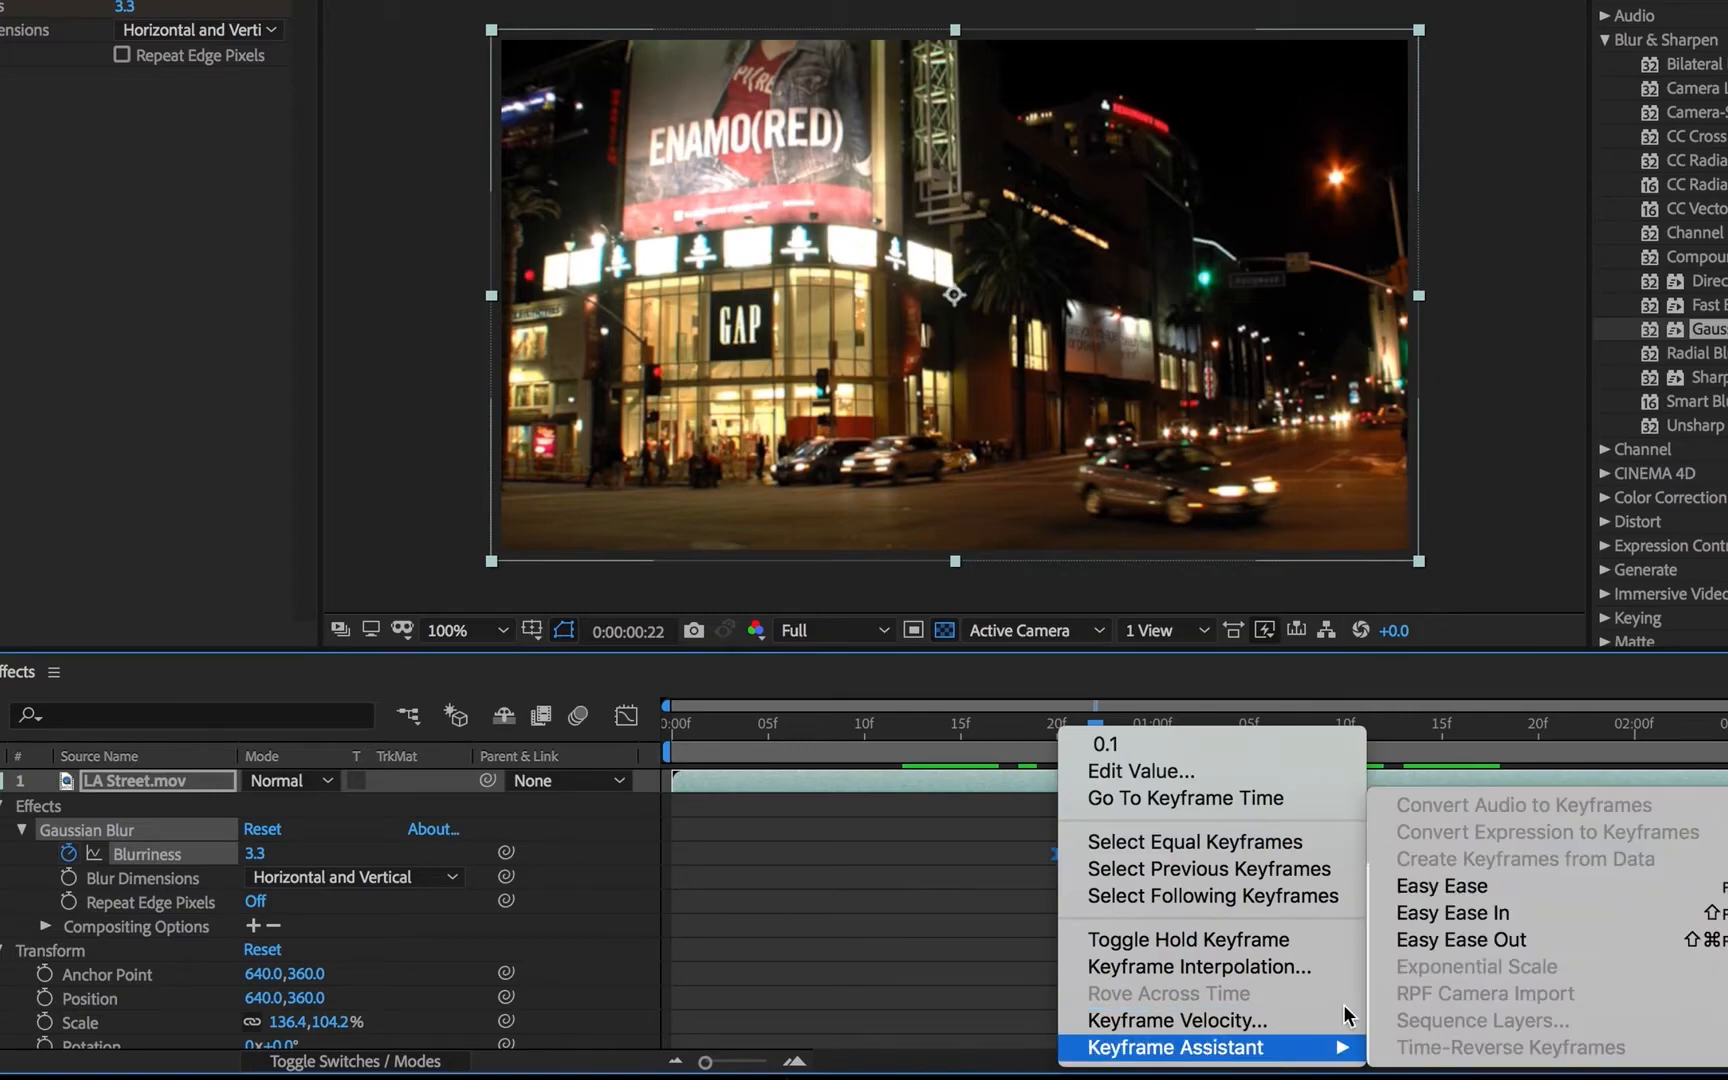
{"action": "left_click", "coordinate": [1536, 886]}
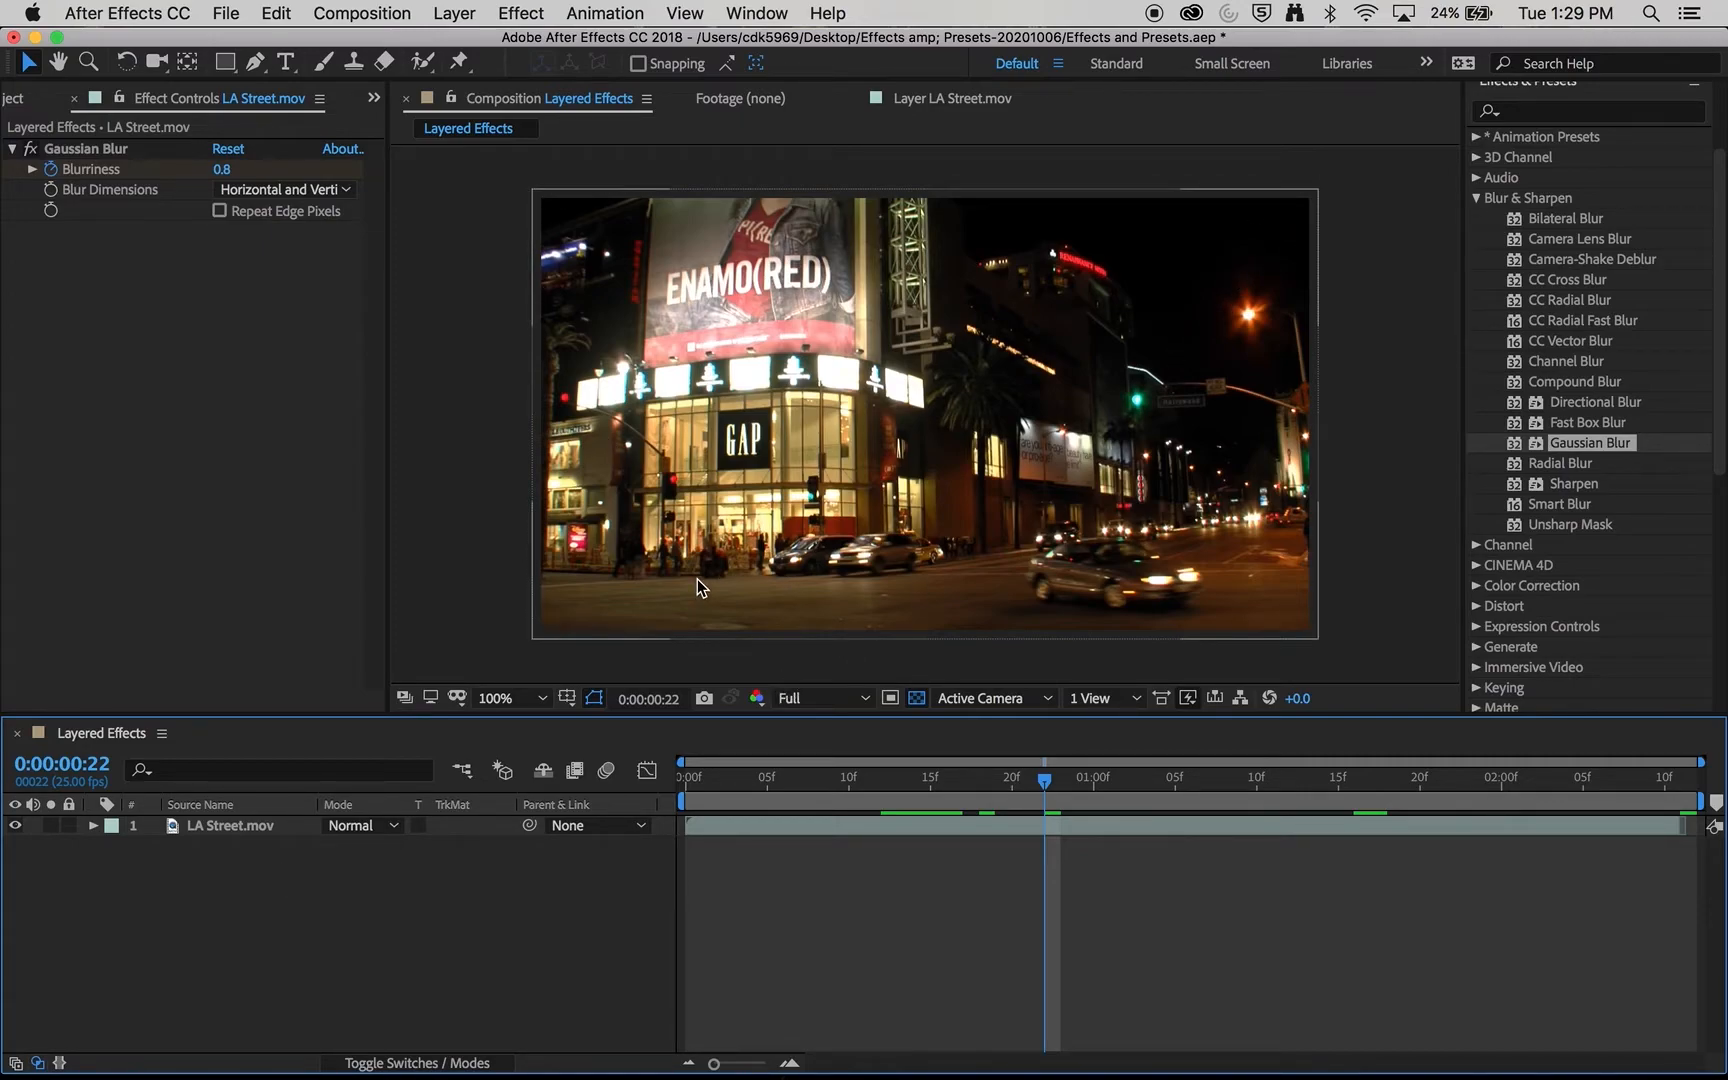
- Draw an orange triangular shape layer over the street with the Pen tool, with no layer selected, and delete it
{"action": "left_click", "coordinate": [255, 68]}
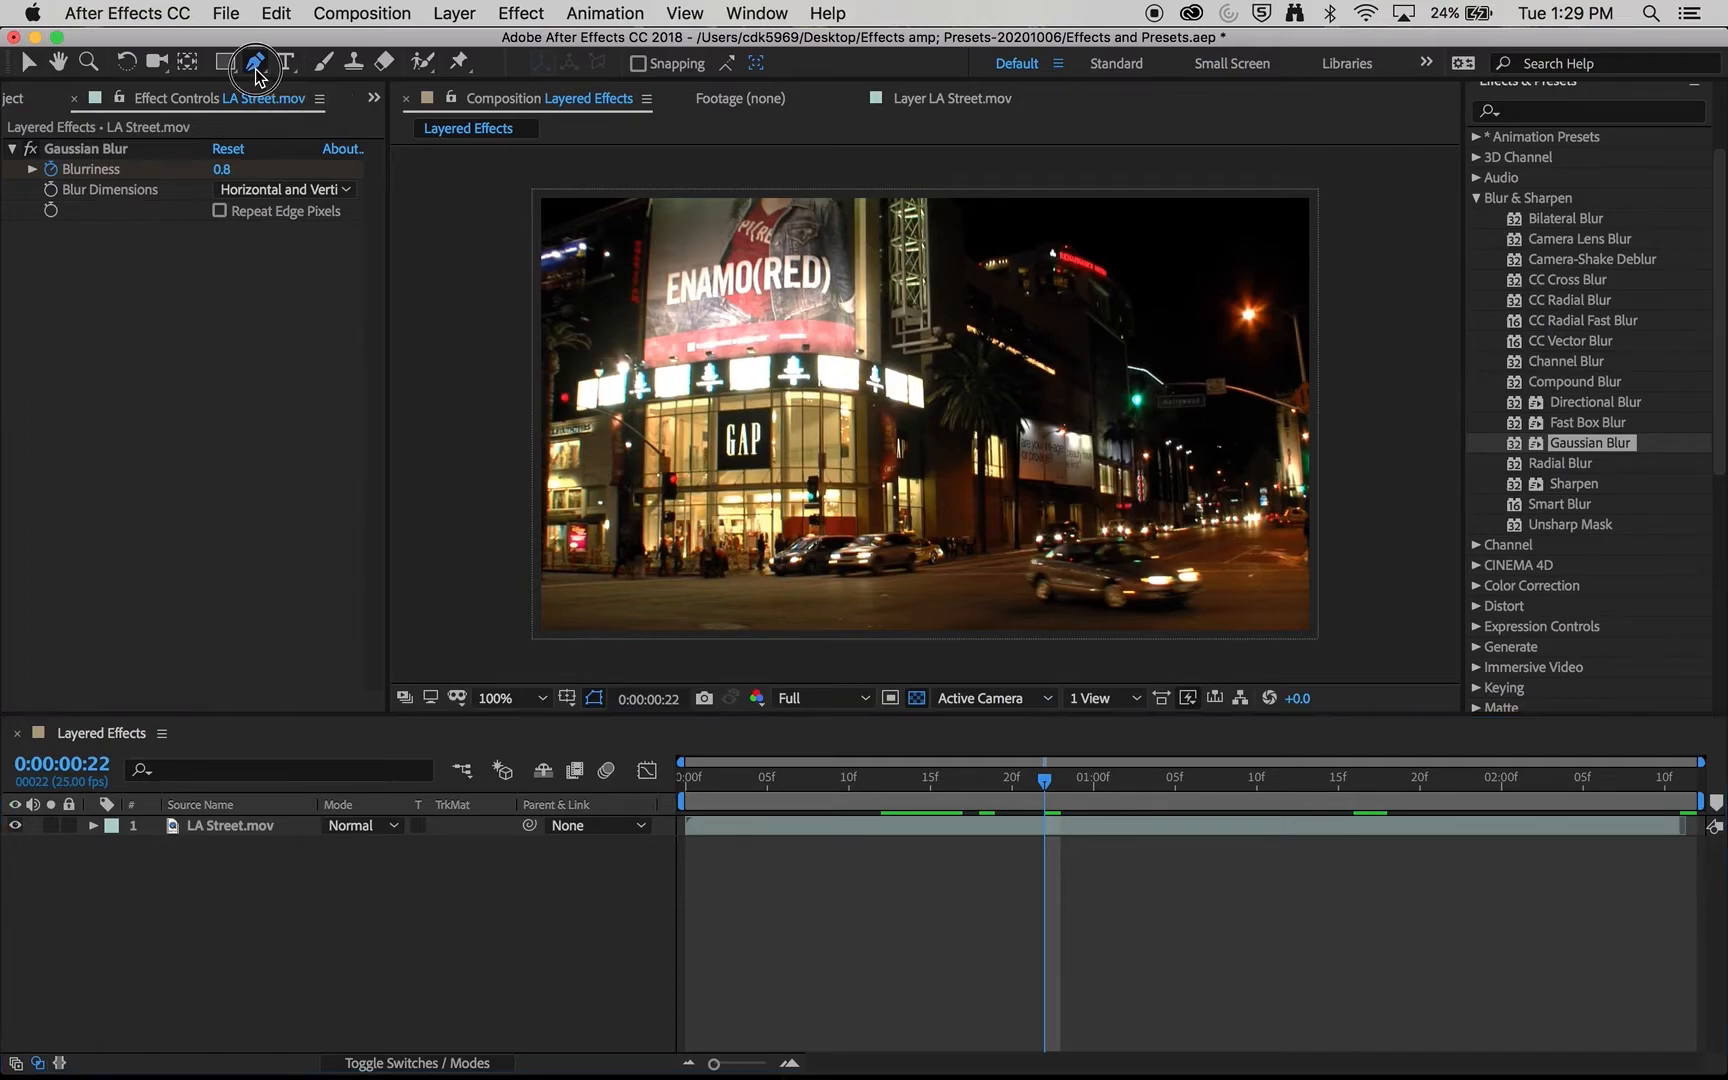
{"action": "left_click", "coordinate": [238, 826]}
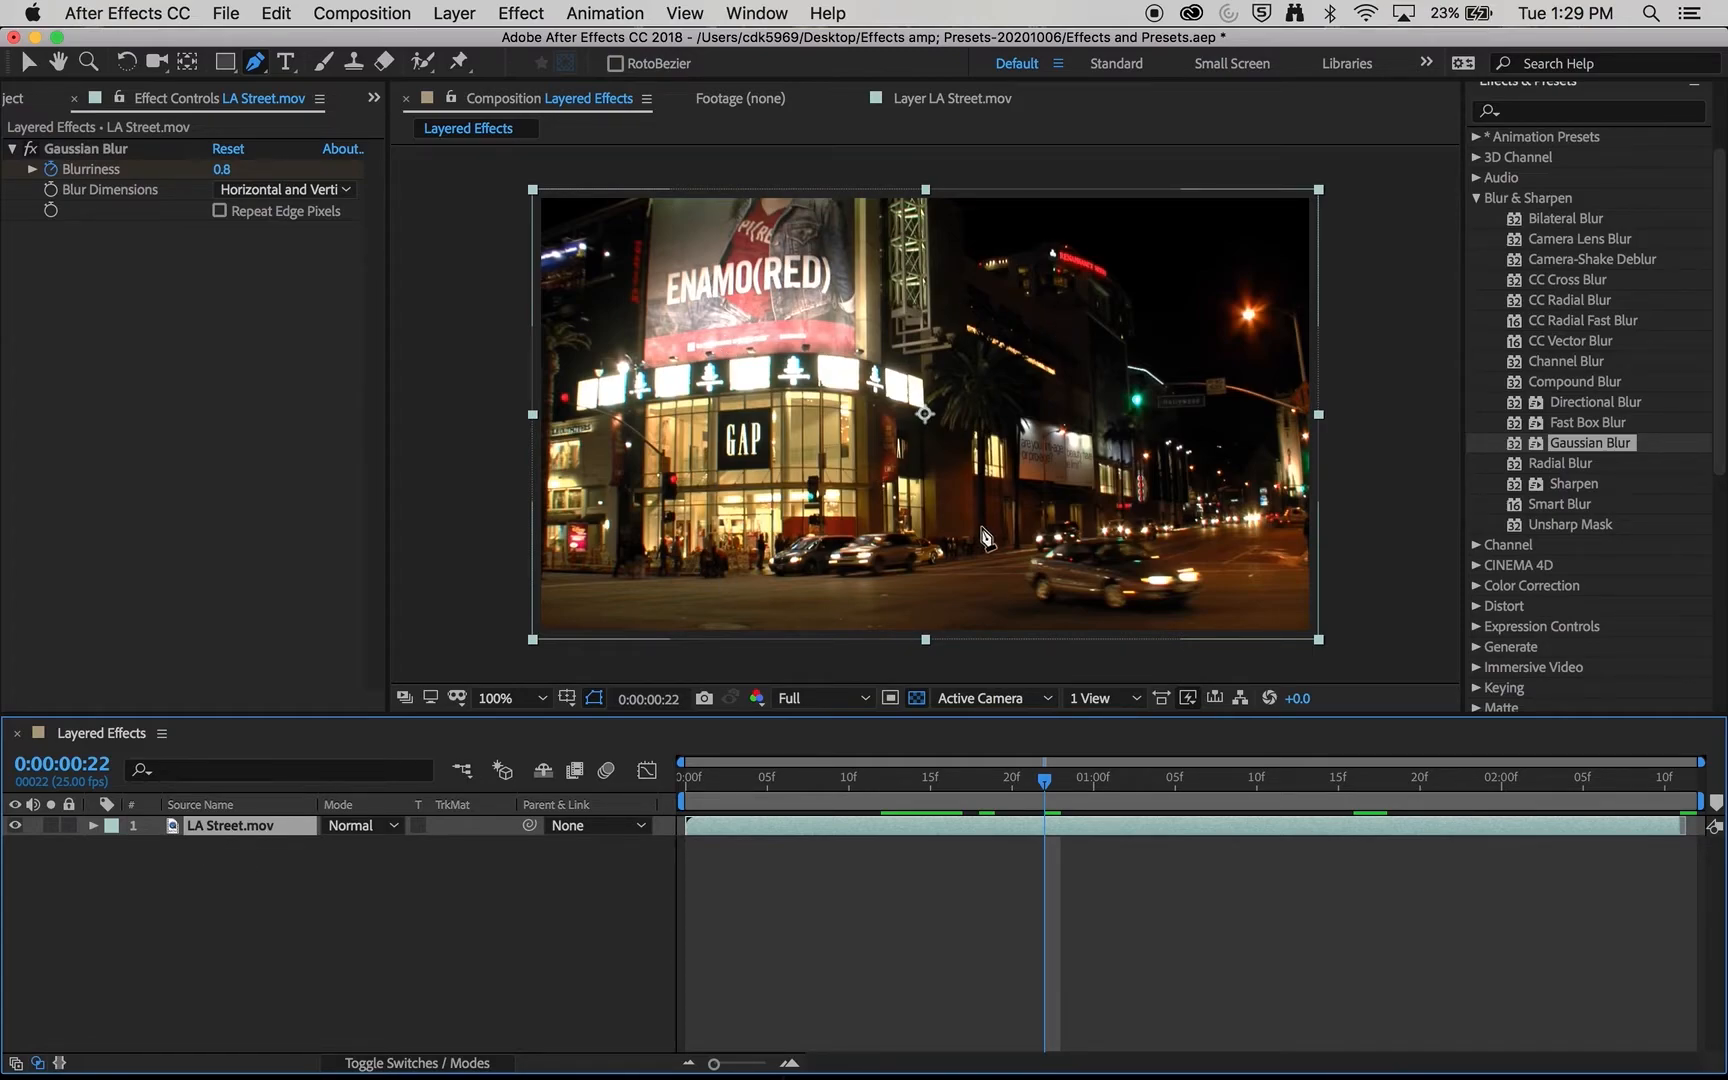
{"action": "left_click", "coordinate": [307, 871]}
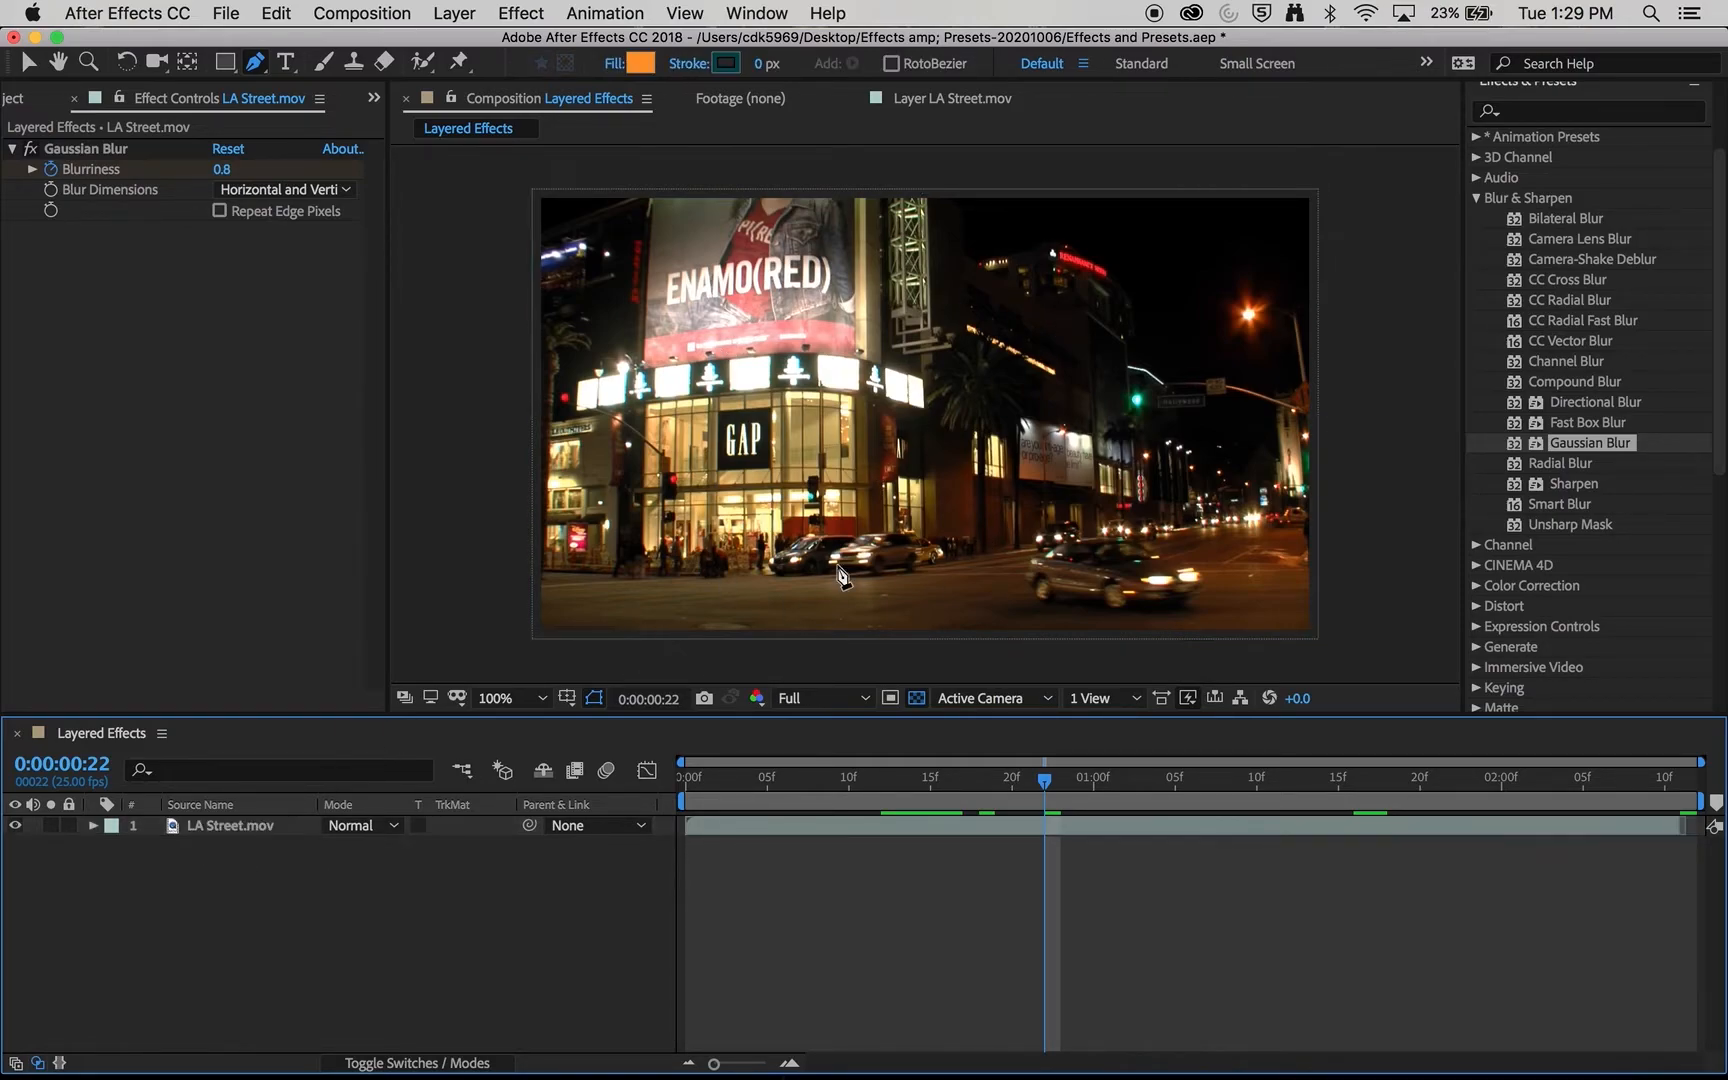
{"action": "left_click", "coordinate": [775, 560]}
{"action": "left_click", "coordinate": [961, 318]}
{"action": "left_click", "coordinate": [1161, 474]}
{"action": "left_click", "coordinate": [776, 561]}
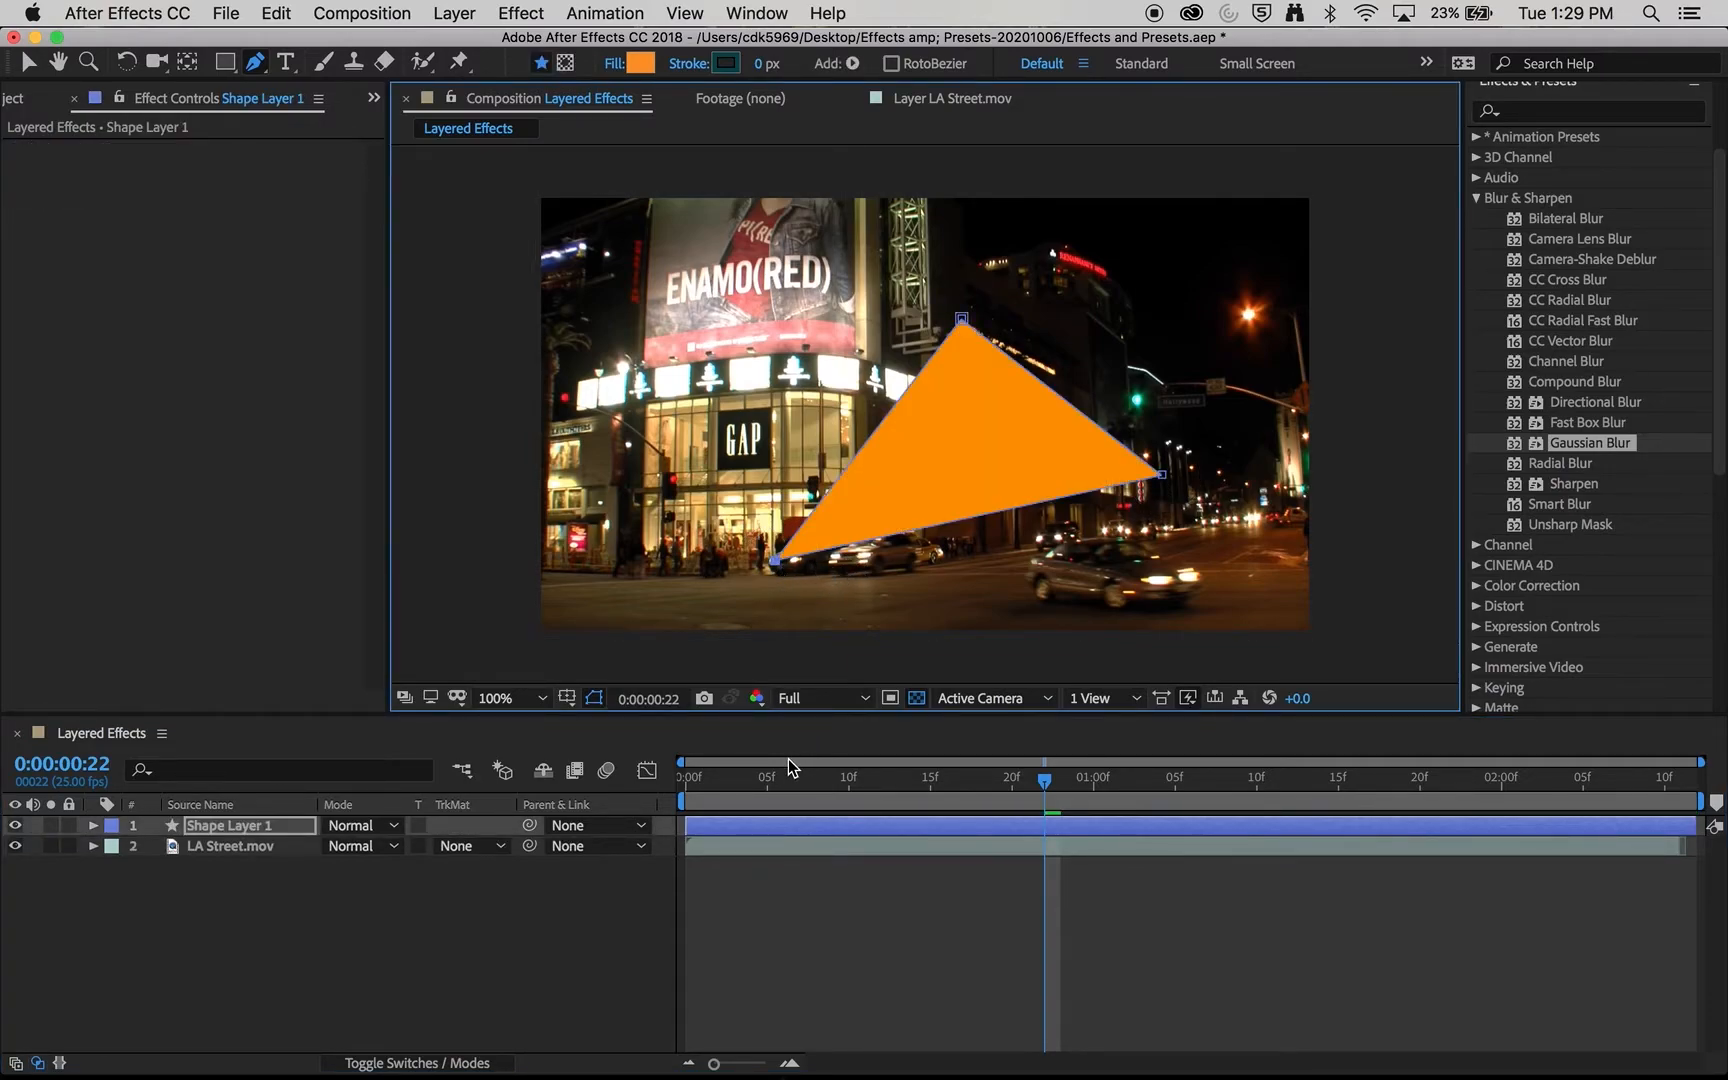
{"action": "key", "text": "Delete"}
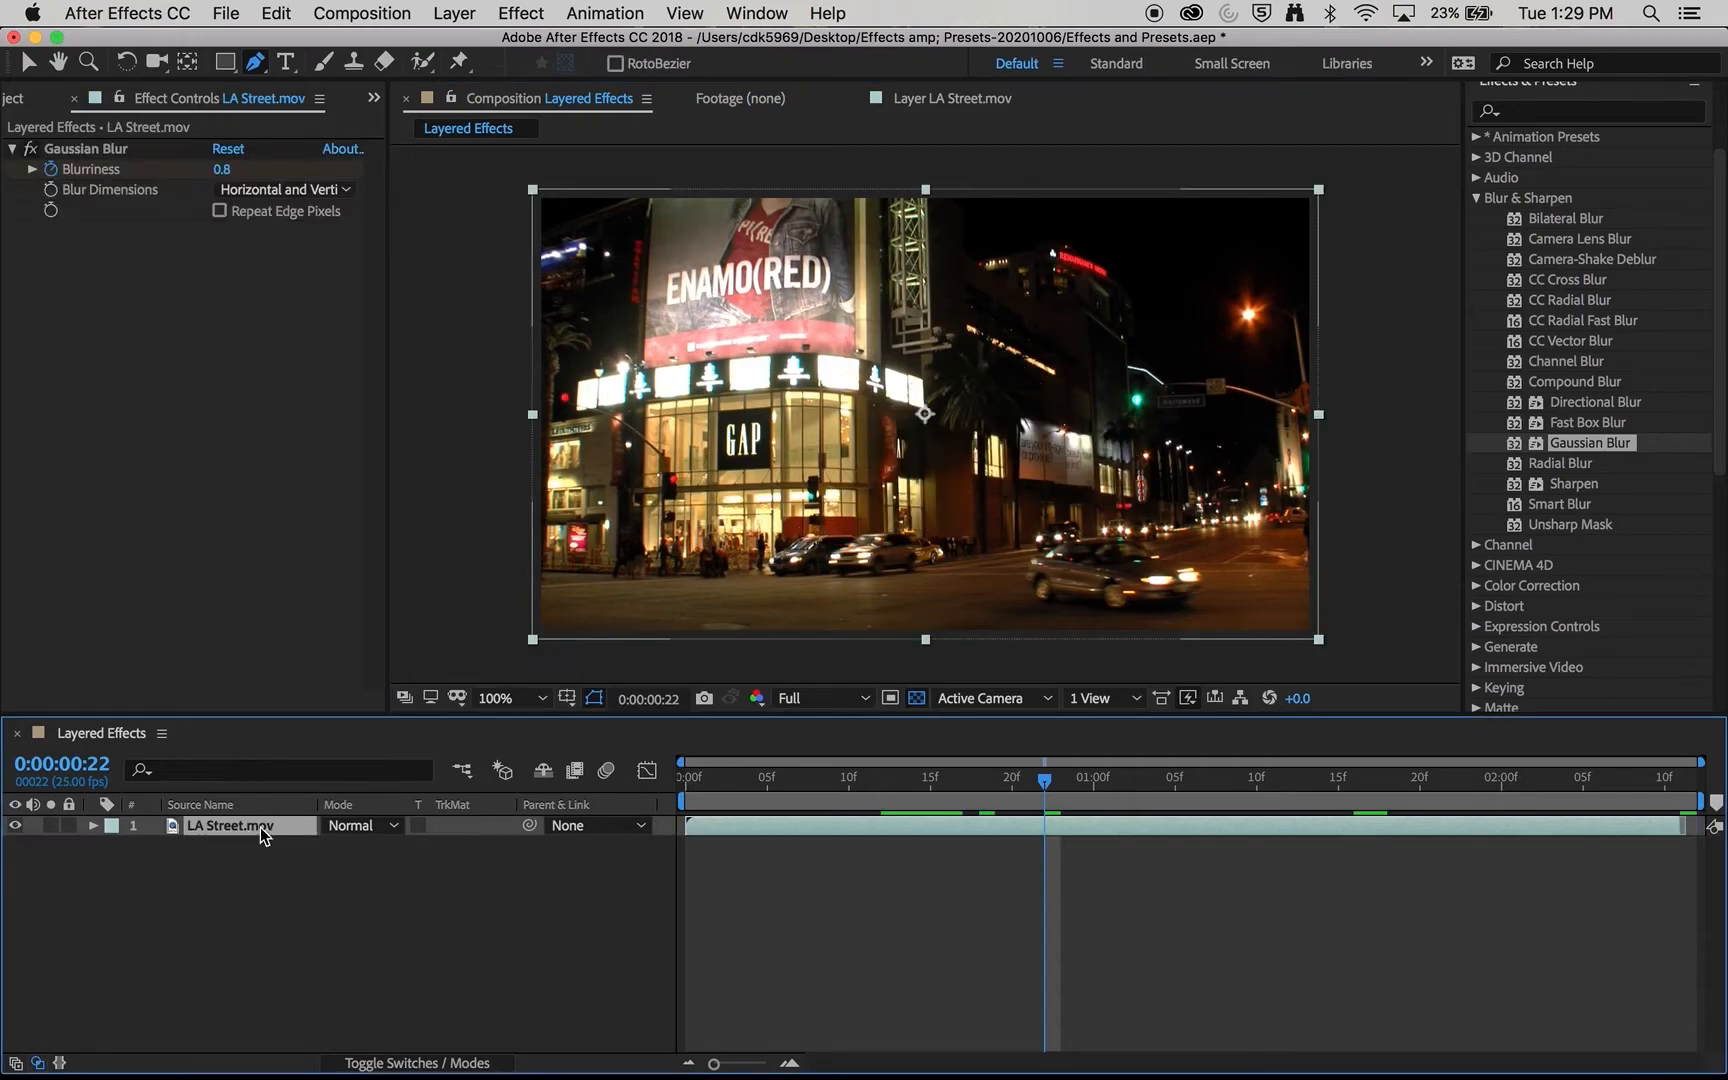
- Draw a closed five-point Pen mask on the LA Street.mov layer, keeping the street area beyond a diagonal edge past the GAP store
{"action": "left_click", "coordinate": [1160, 169]}
{"action": "left_click", "coordinate": [1376, 179]}
{"action": "left_click", "coordinate": [1374, 649]}
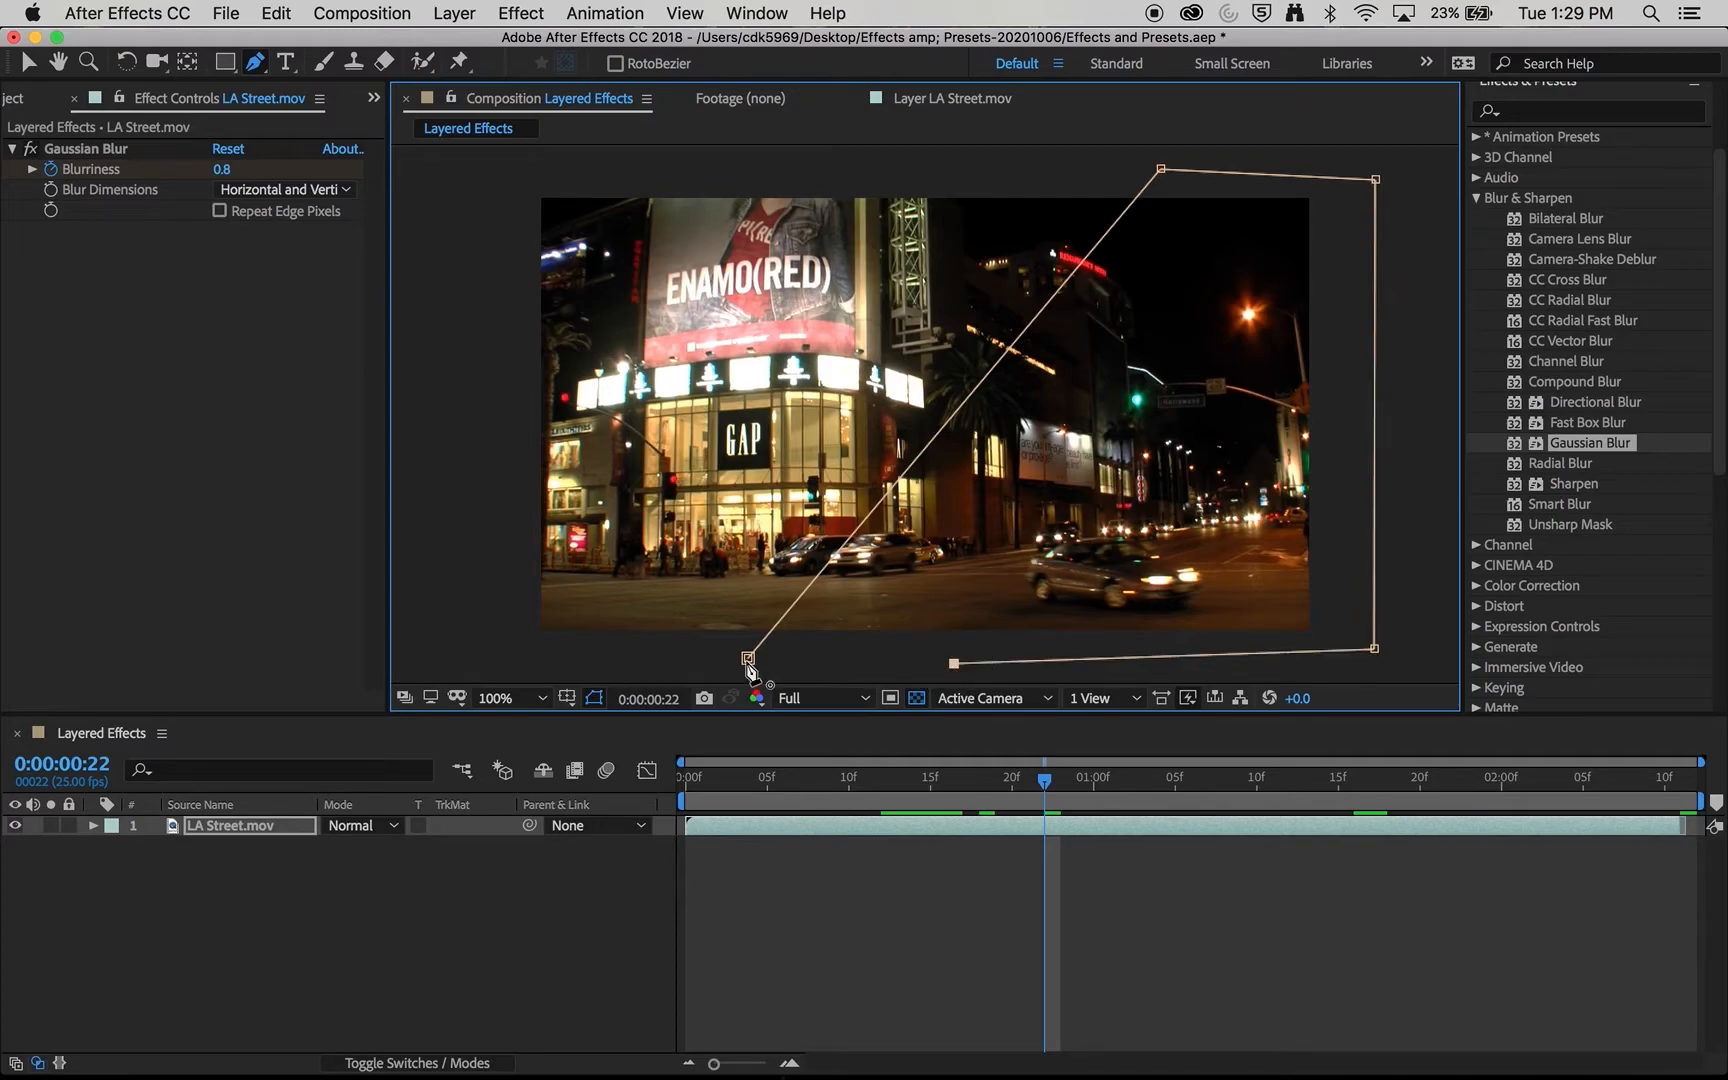
{"action": "left_click", "coordinate": [748, 658]}
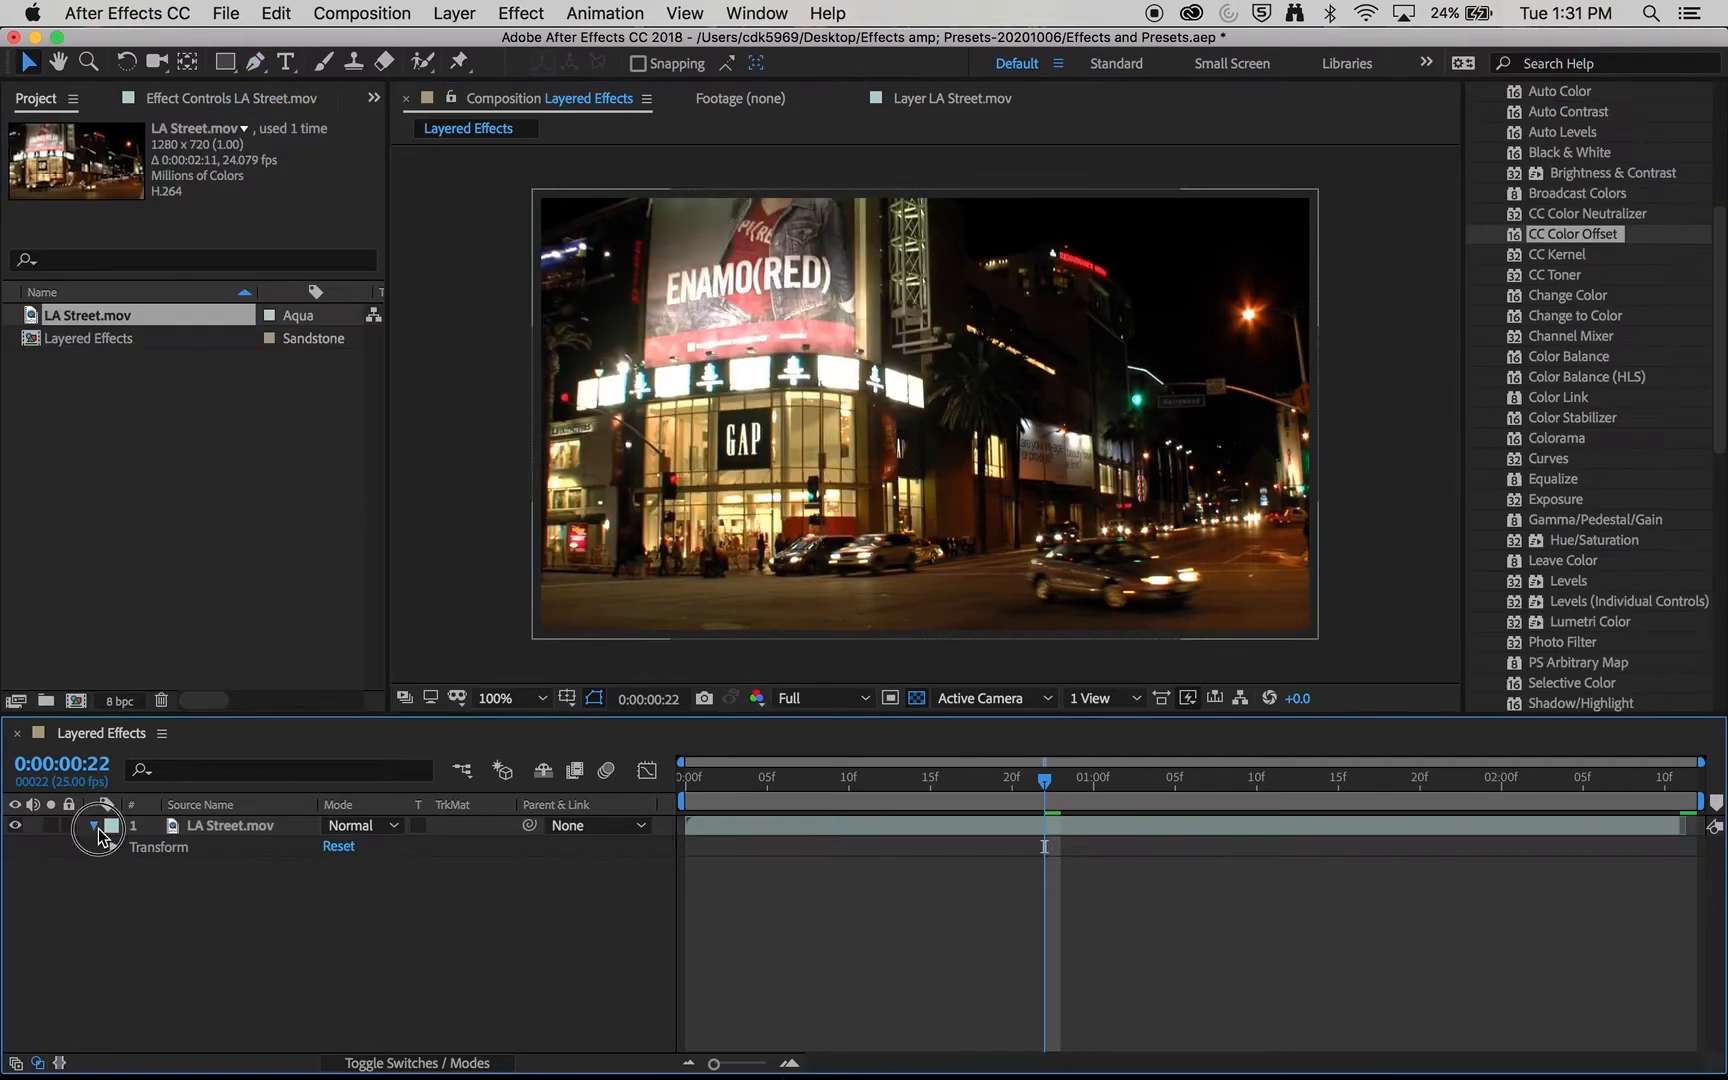
- Copy the LA Street.mov layer and paste it twice, making three stacked layers in the Layered Effects composition
{"action": "left_click", "coordinate": [141, 880]}
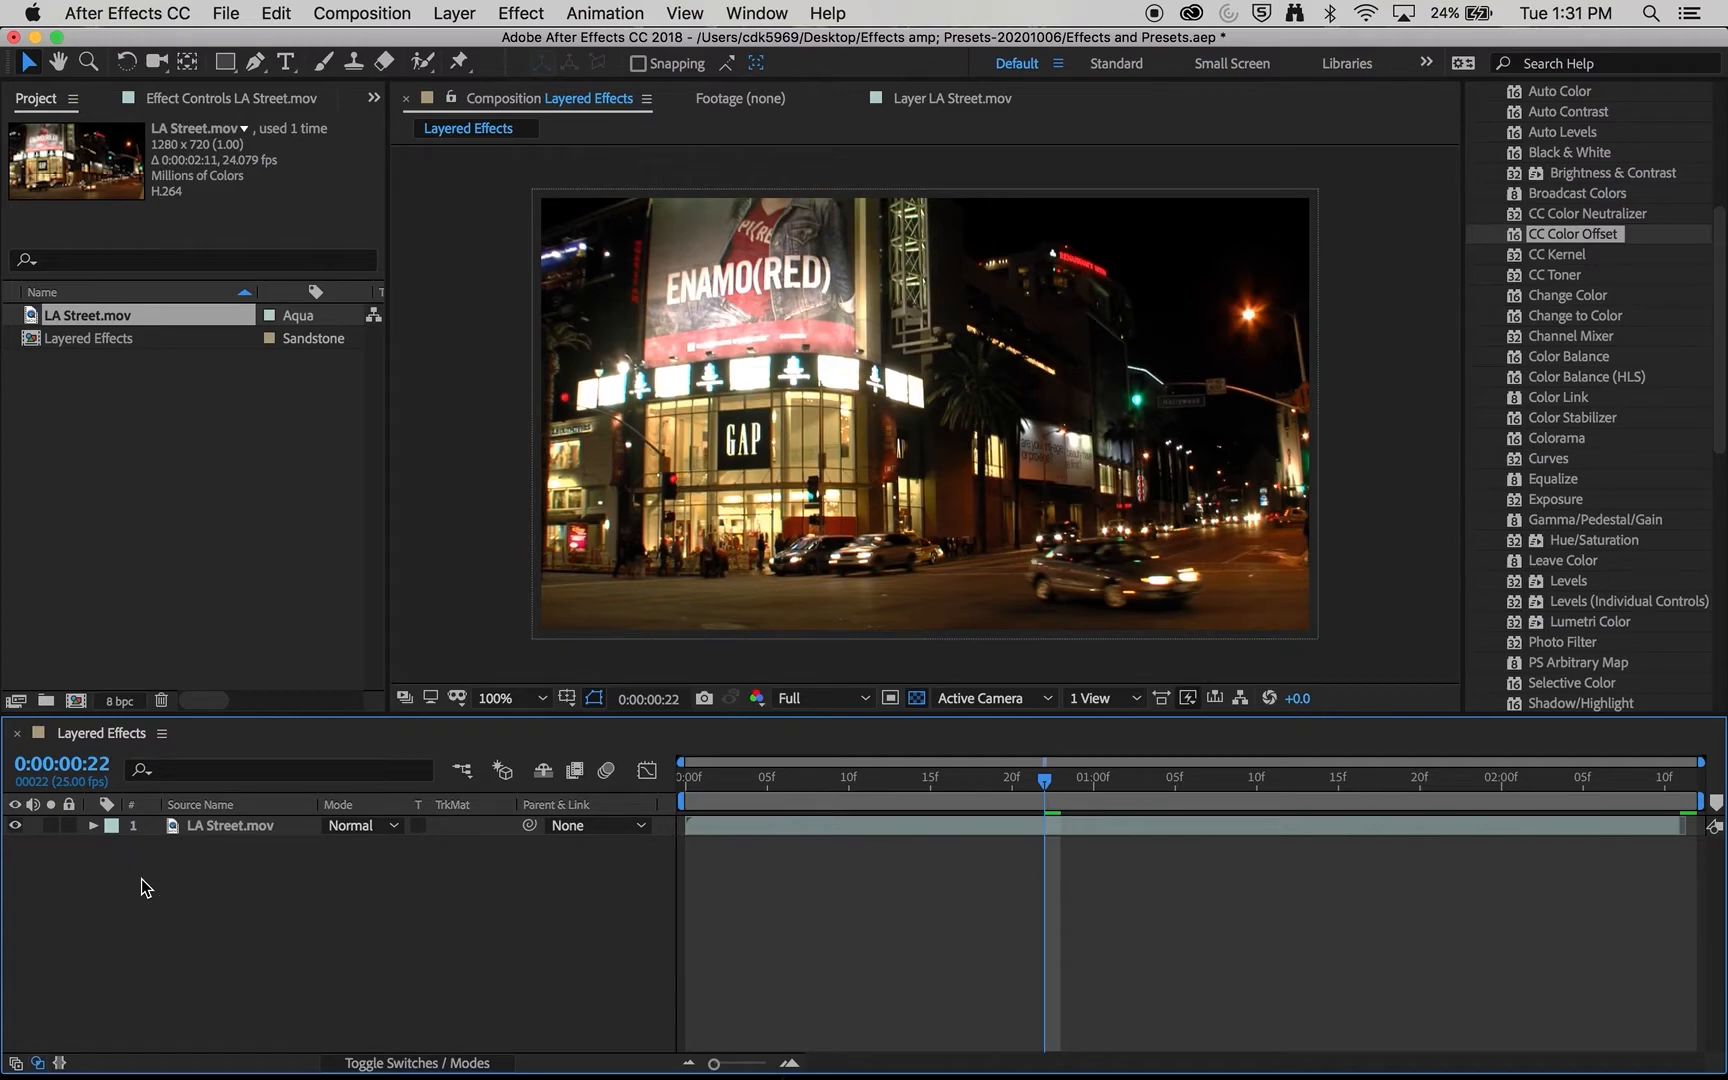
{"action": "left_click", "coordinate": [213, 828]}
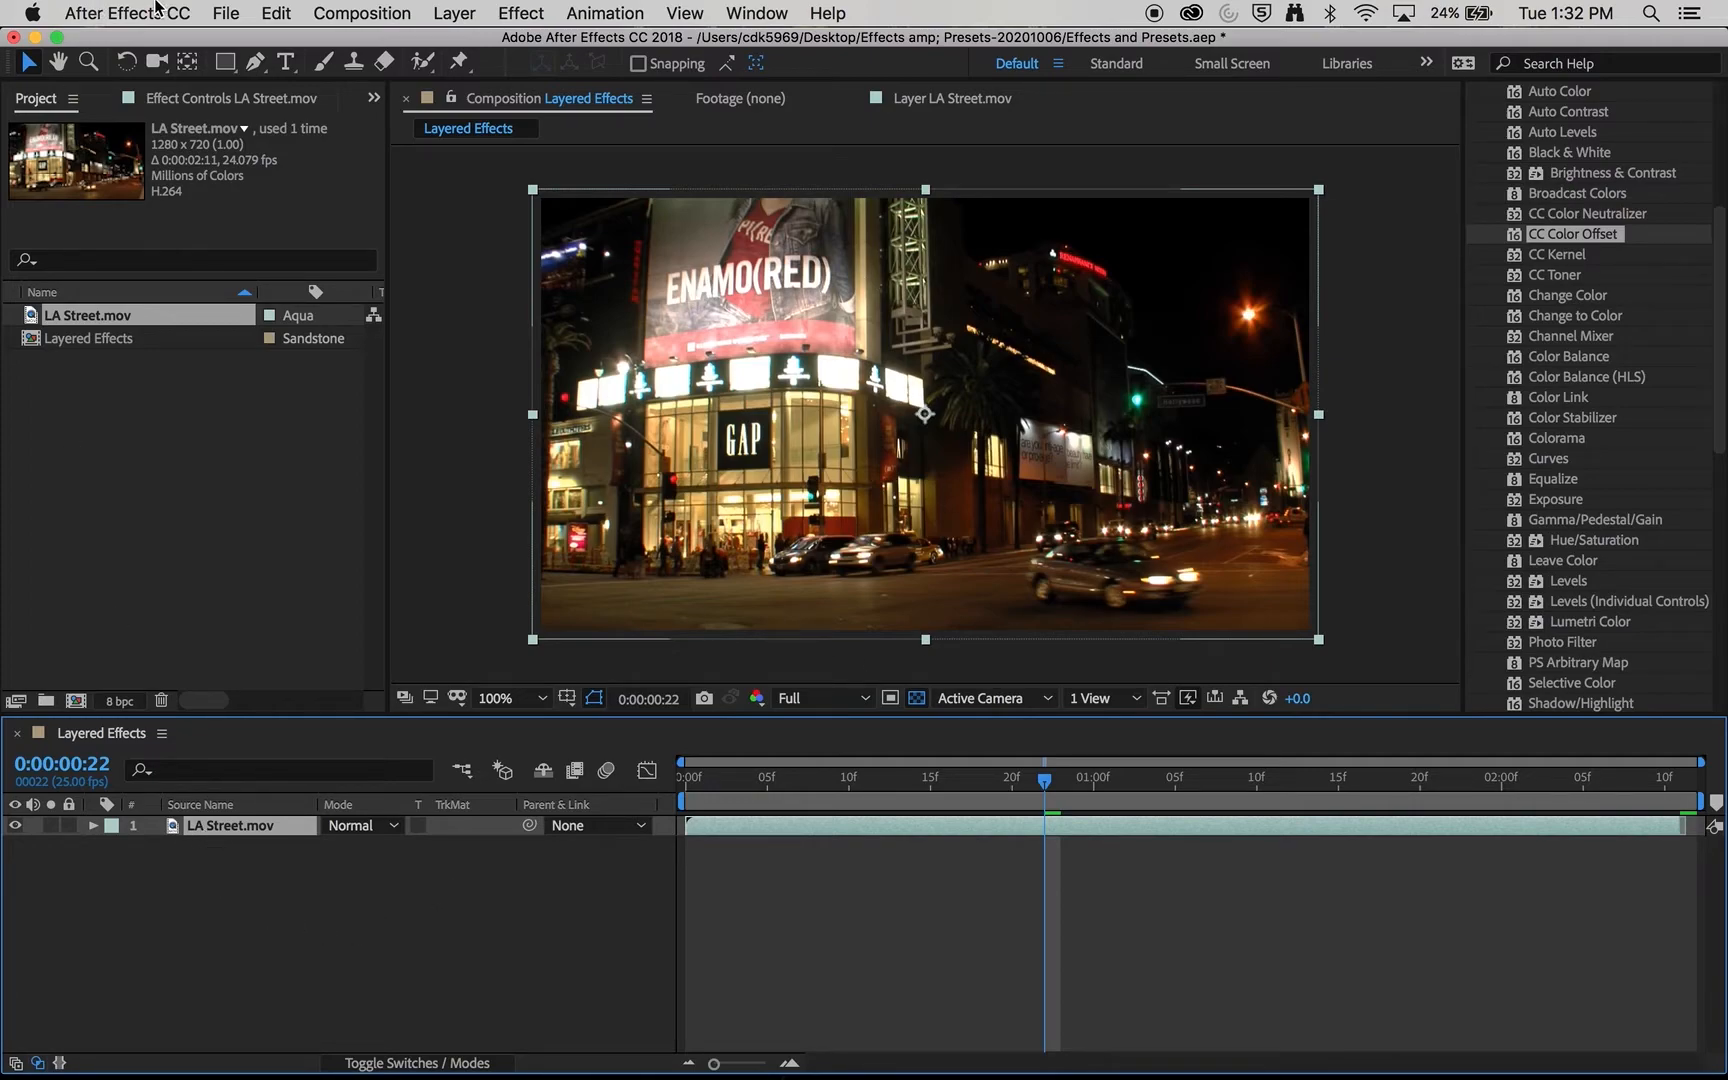
{"action": "left_click", "coordinate": [276, 12]}
{"action": "left_click", "coordinate": [300, 147]}
{"action": "left_click", "coordinate": [290, 12]}
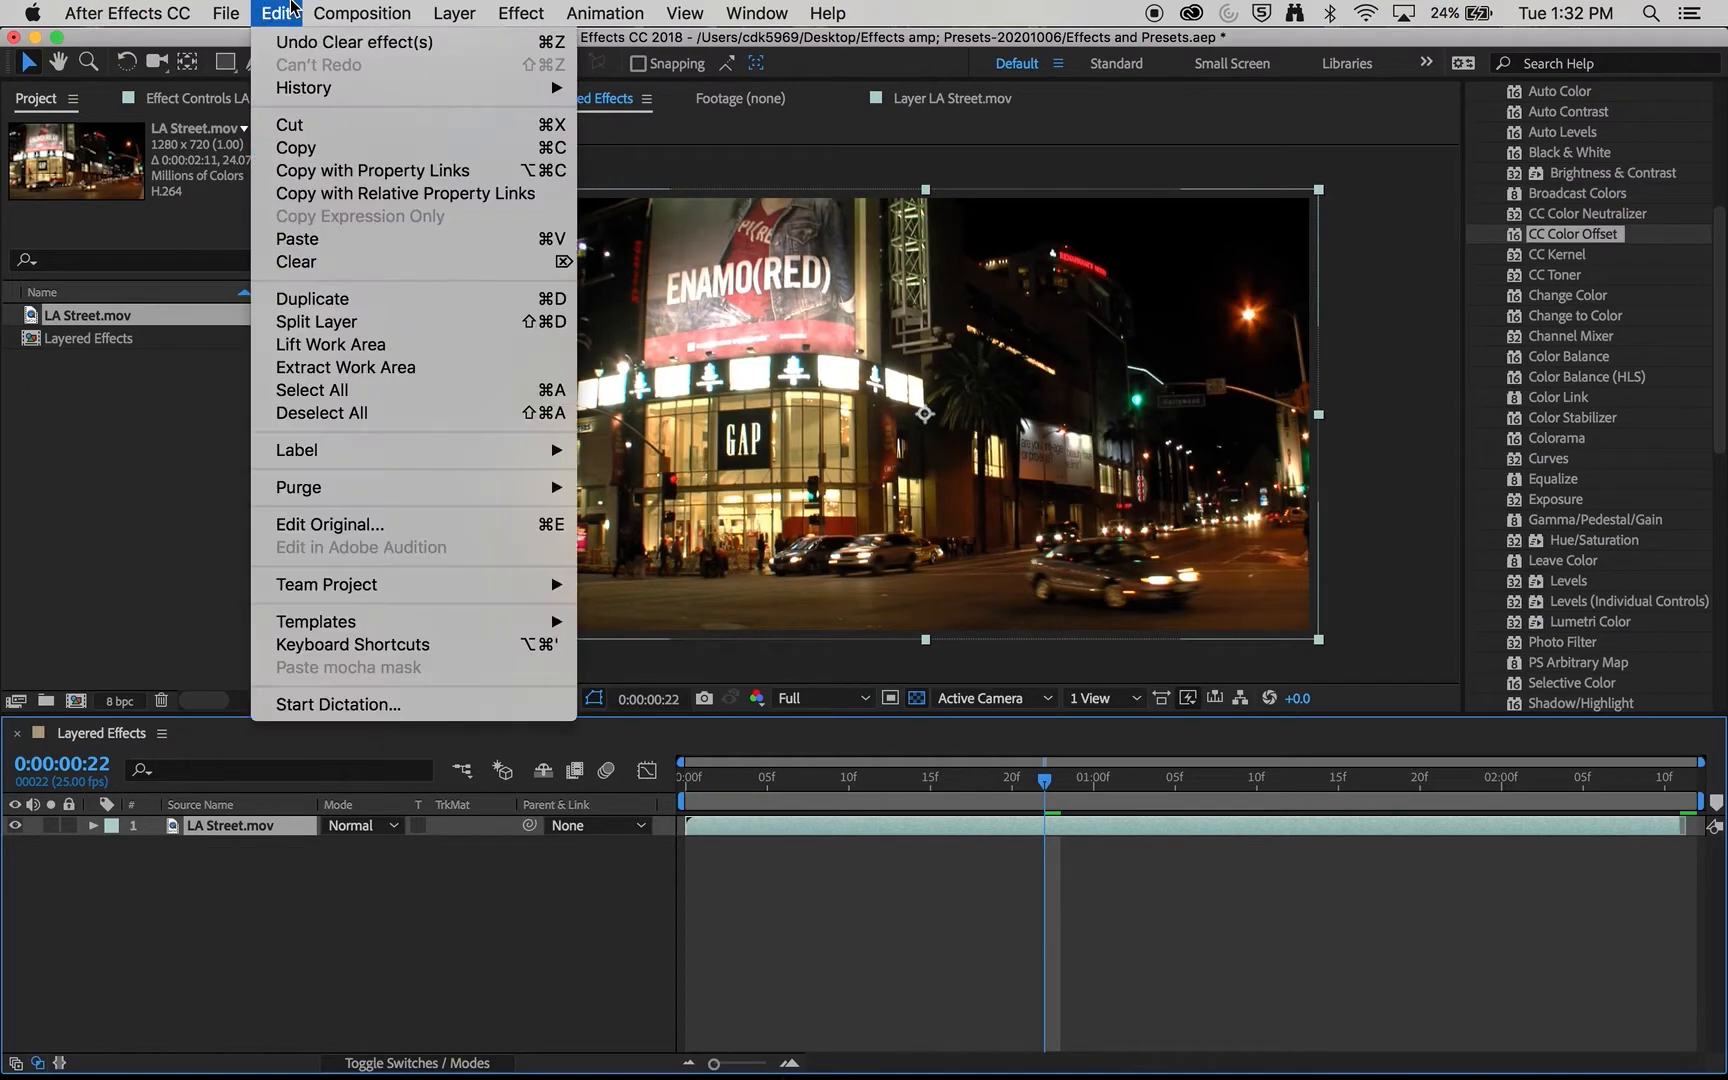
{"action": "left_click", "coordinate": [470, 239]}
{"action": "left_click", "coordinate": [281, 12]}
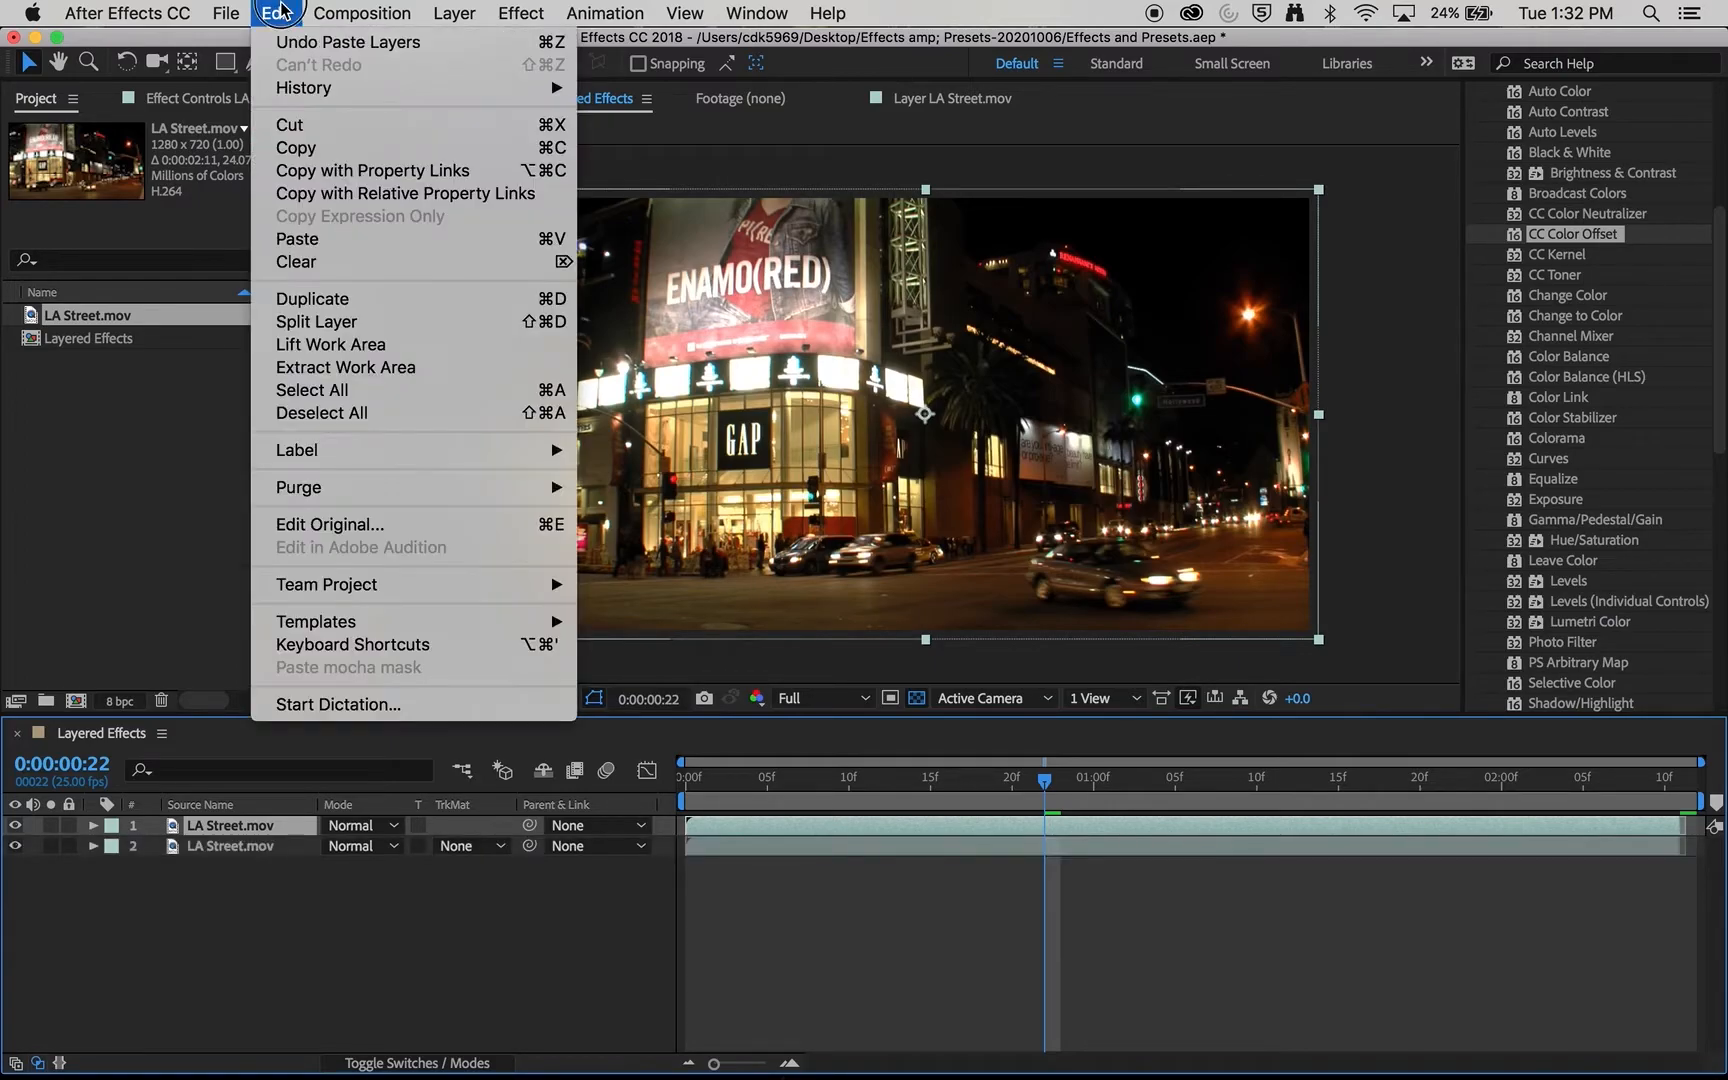
{"action": "left_click", "coordinate": [345, 239]}
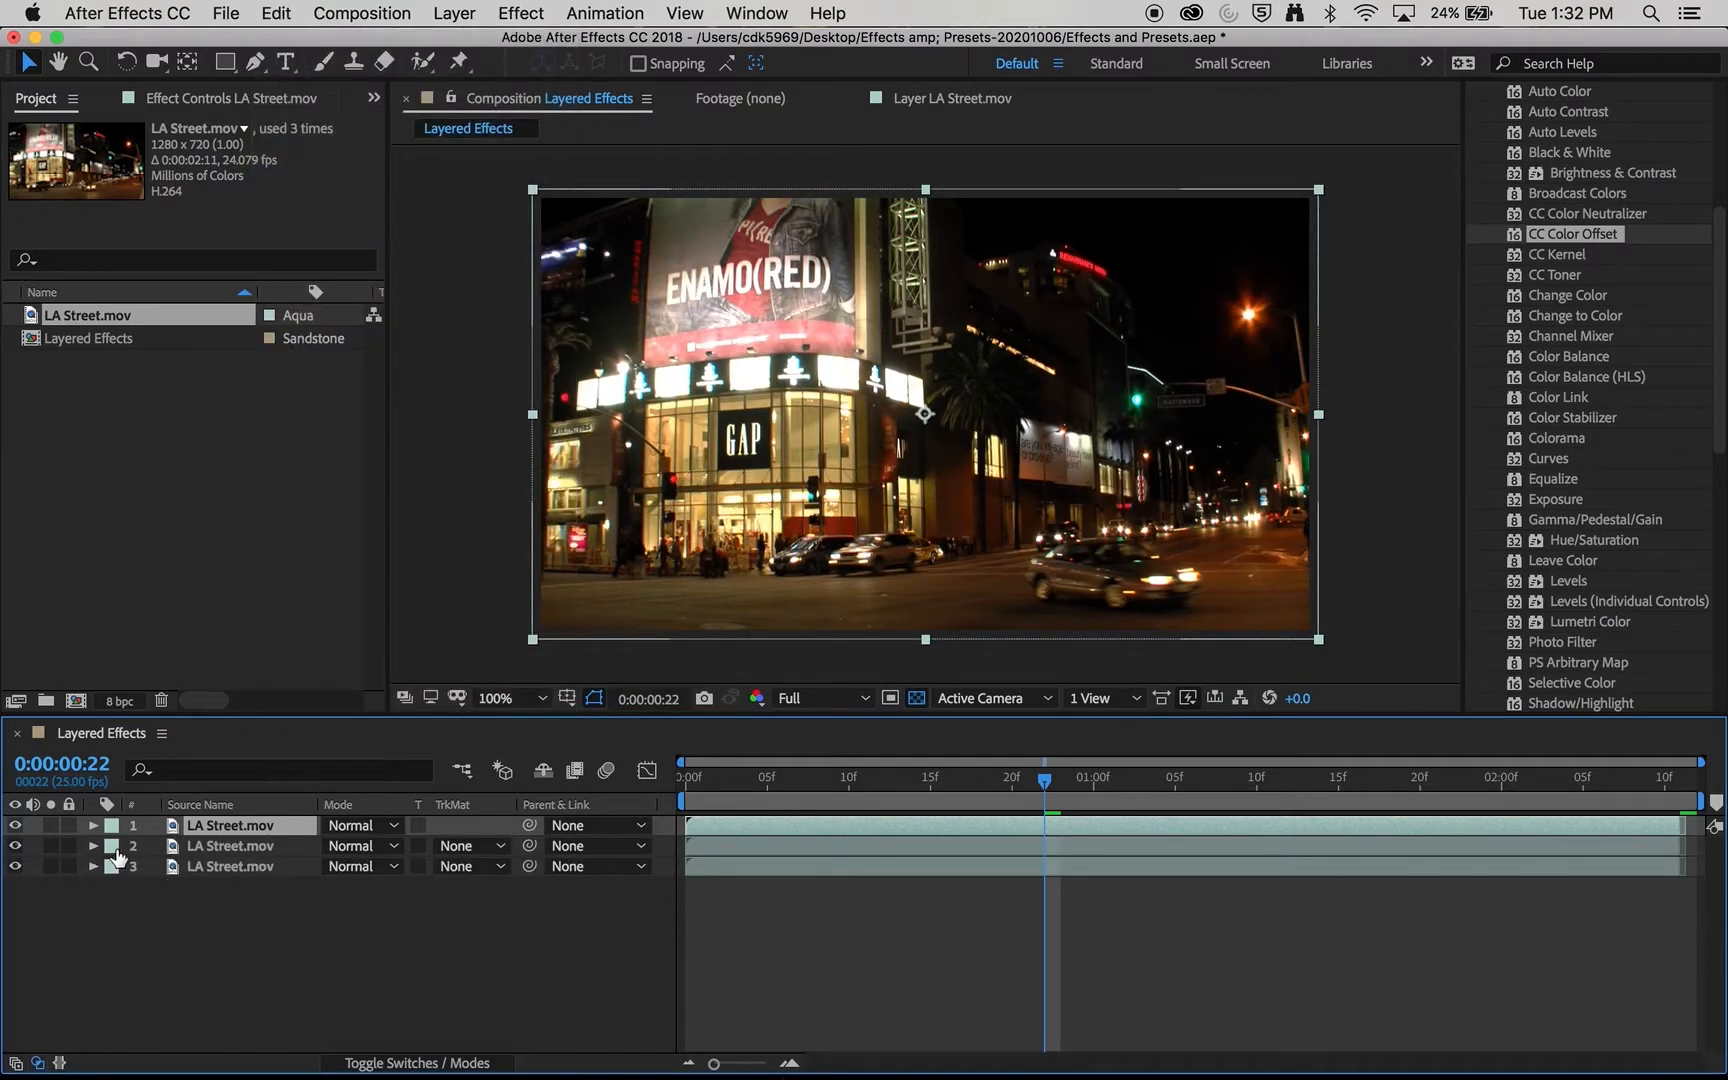
- Hide the first and third LA Street.mov layers so that only the second layer shows
{"action": "left_click", "coordinate": [15, 825]}
{"action": "left_click", "coordinate": [15, 846]}
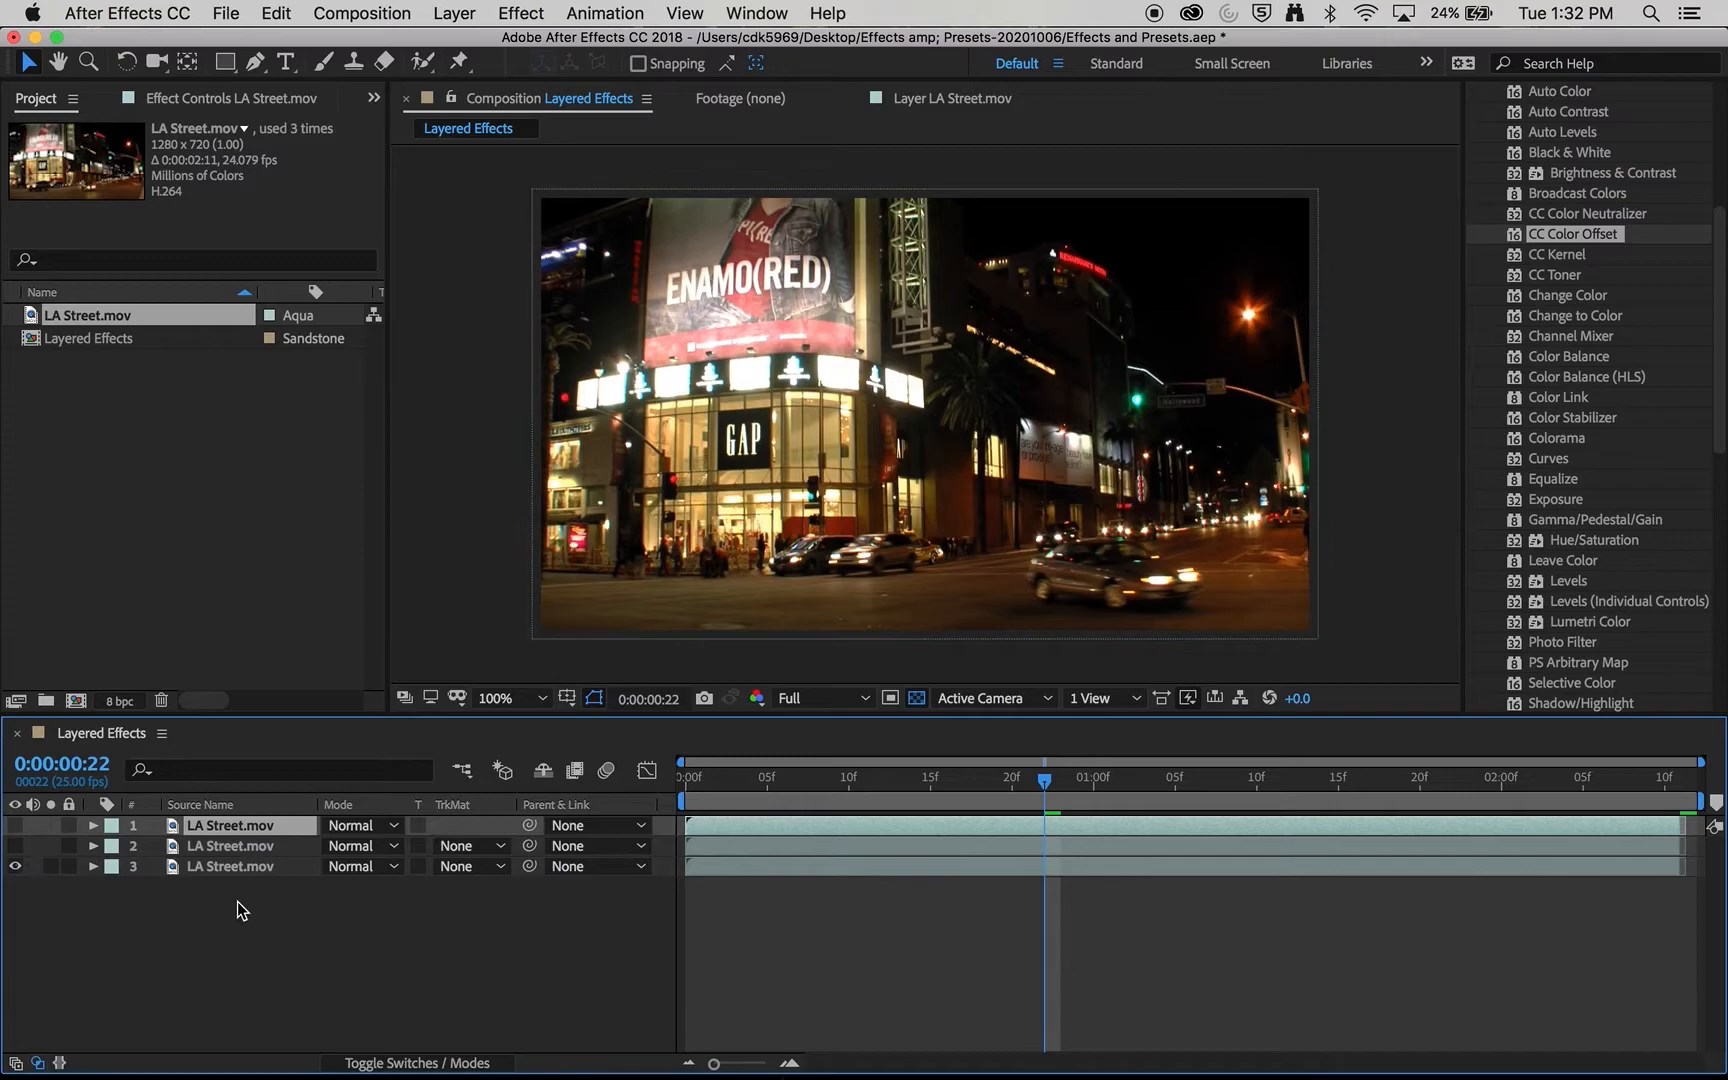
{"action": "left_click", "coordinate": [232, 868]}
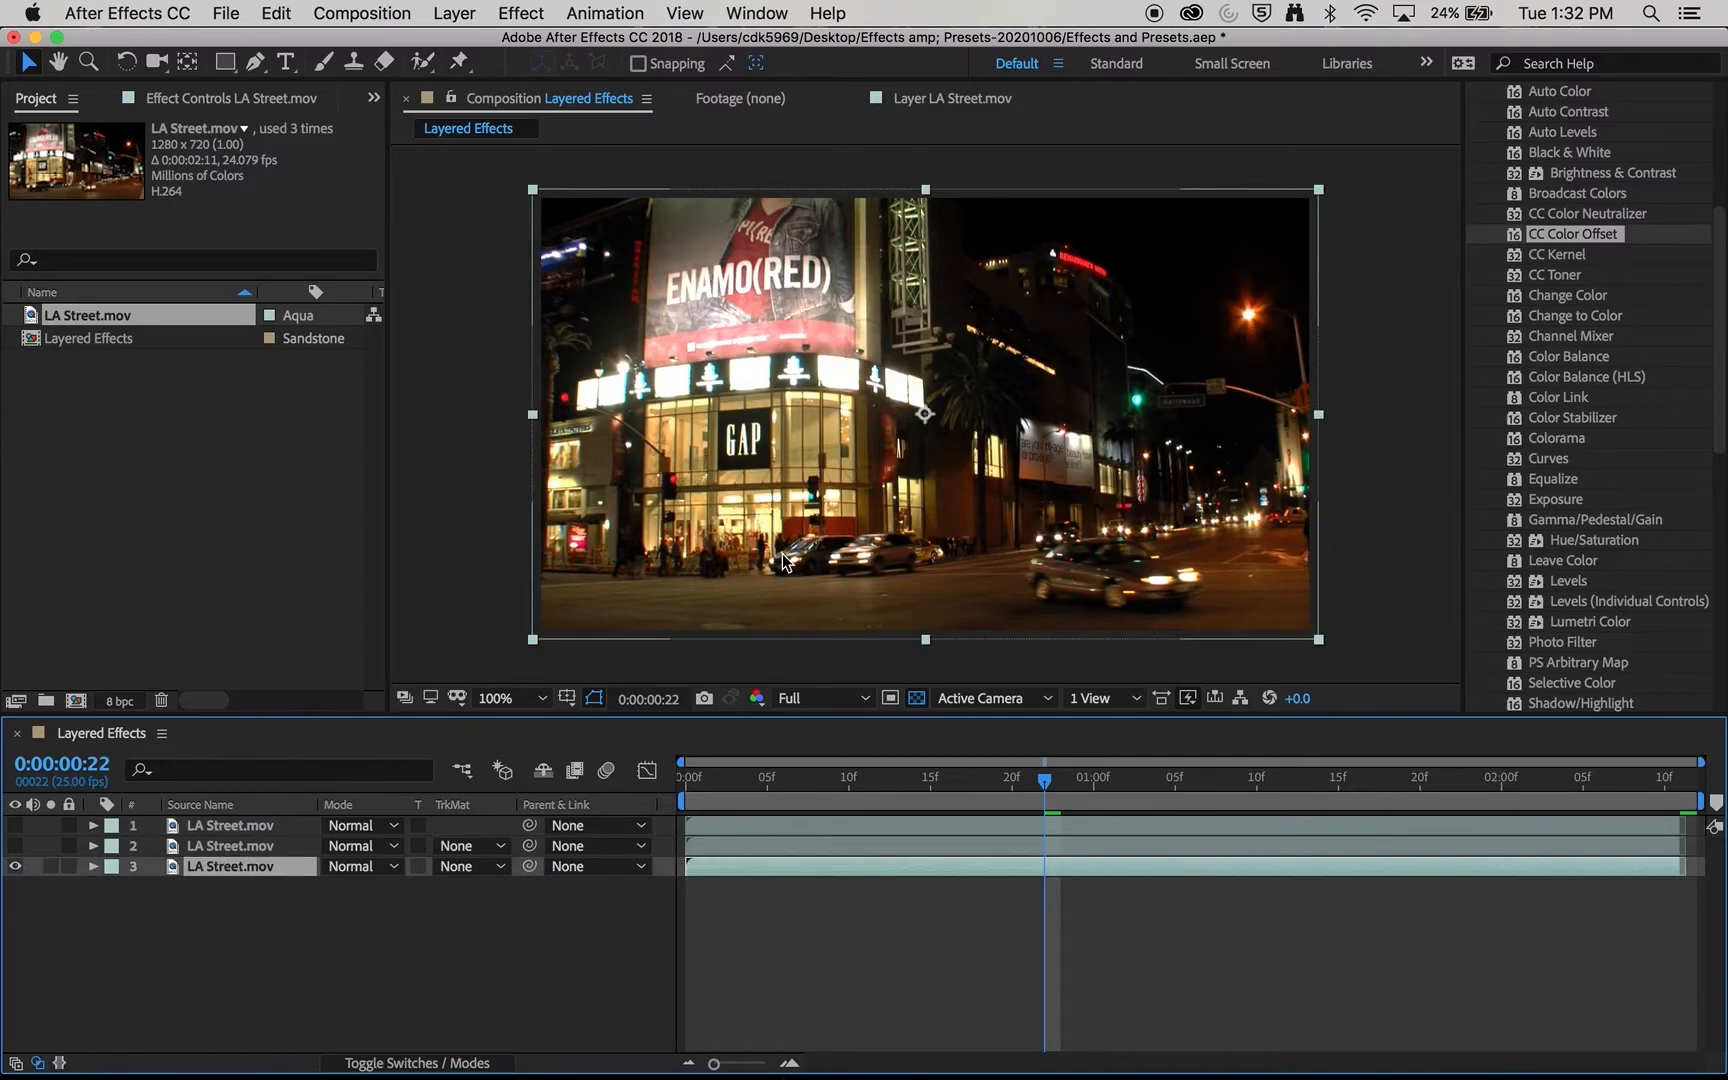
{"action": "left_click", "coordinate": [15, 866]}
{"action": "left_click", "coordinate": [15, 846]}
- Draw a closed four-point Pen mask on the second layer, keeping the billboard side up to a diagonal edge through the GAP sign
{"action": "left_click", "coordinate": [280, 916]}
{"action": "key", "text": "g"}
{"action": "left_click", "coordinate": [258, 849]}
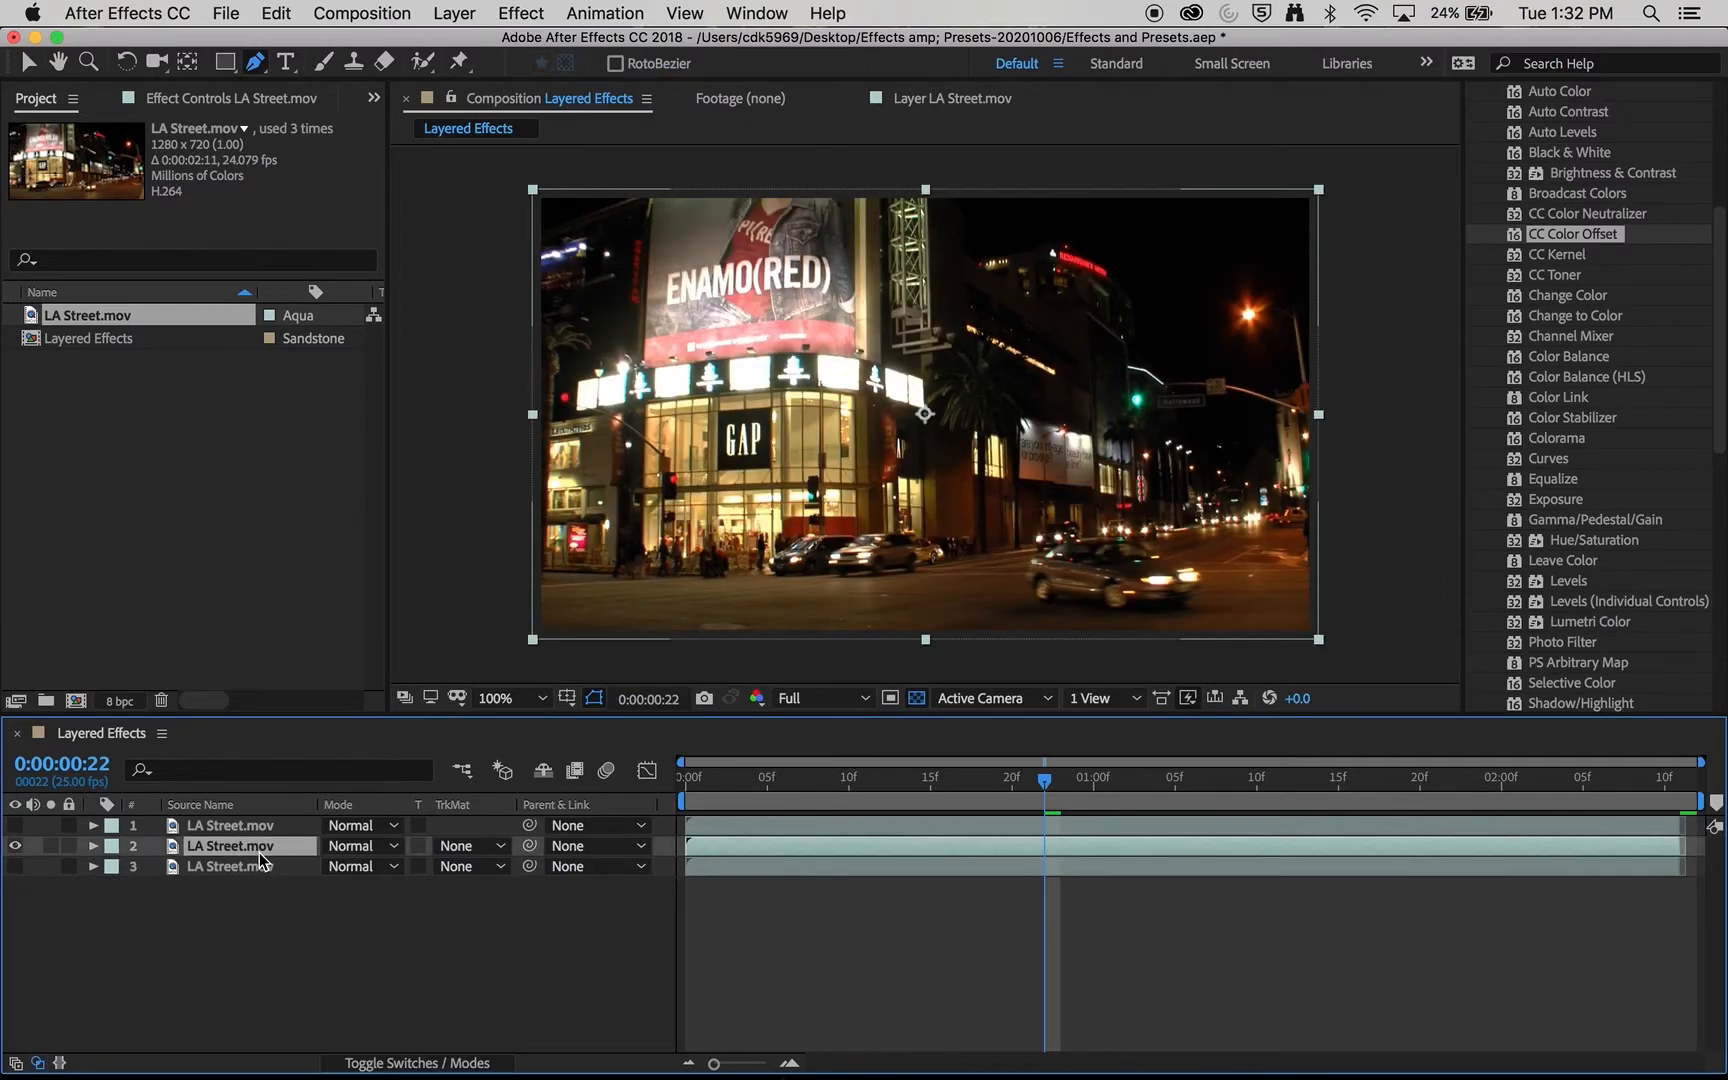
{"action": "left_click", "coordinate": [575, 658]}
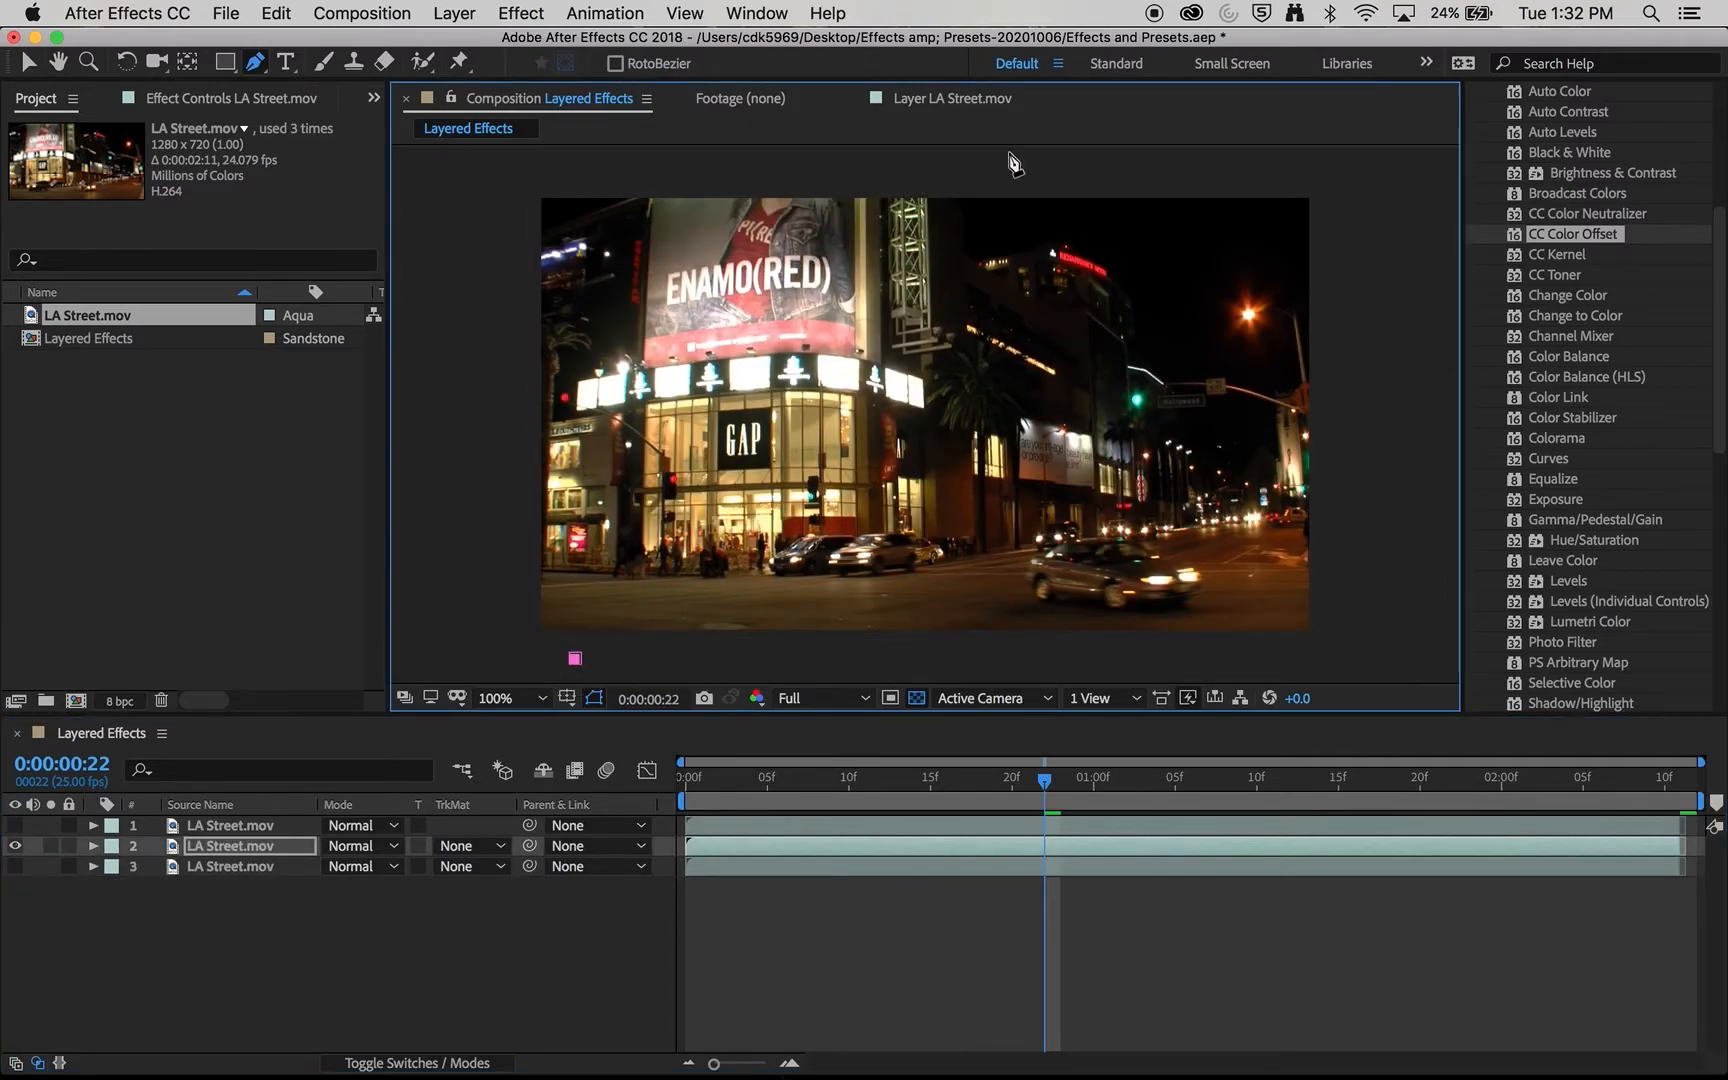
{"action": "left_click", "coordinate": [968, 179]}
{"action": "left_click", "coordinate": [523, 166]}
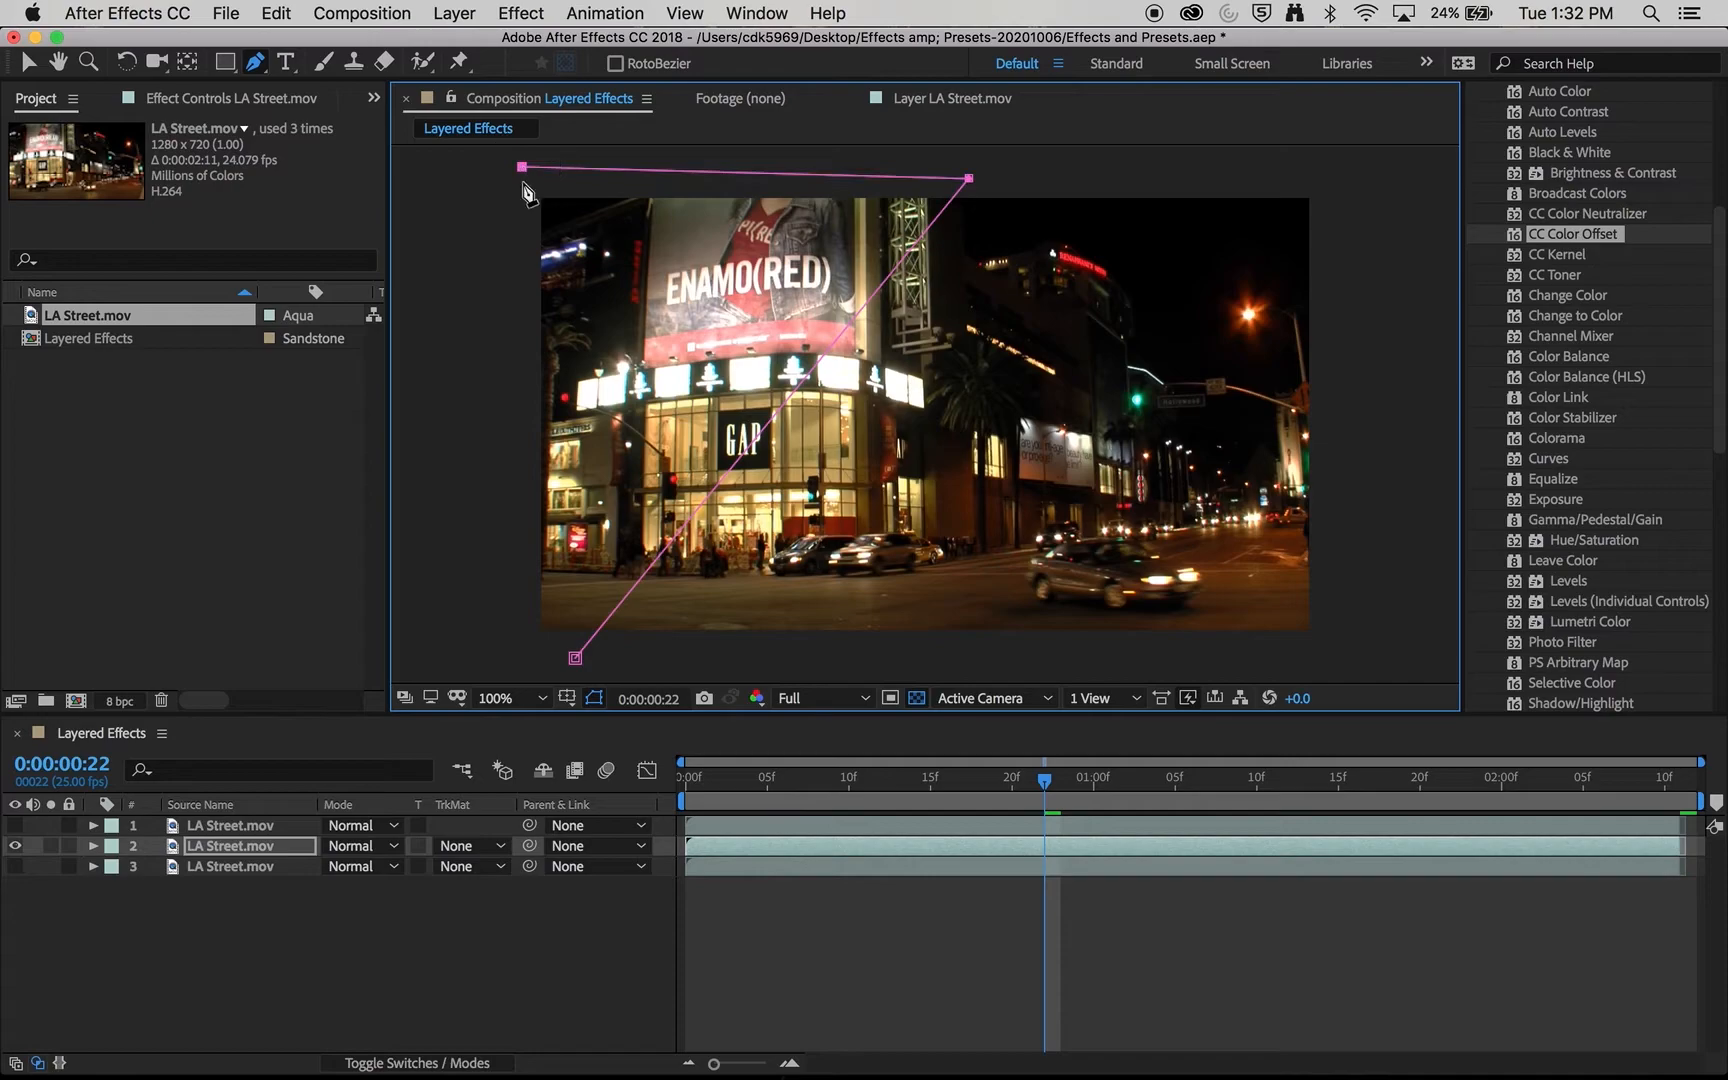
{"action": "left_click", "coordinate": [519, 648]}
{"action": "left_click", "coordinate": [575, 658]}
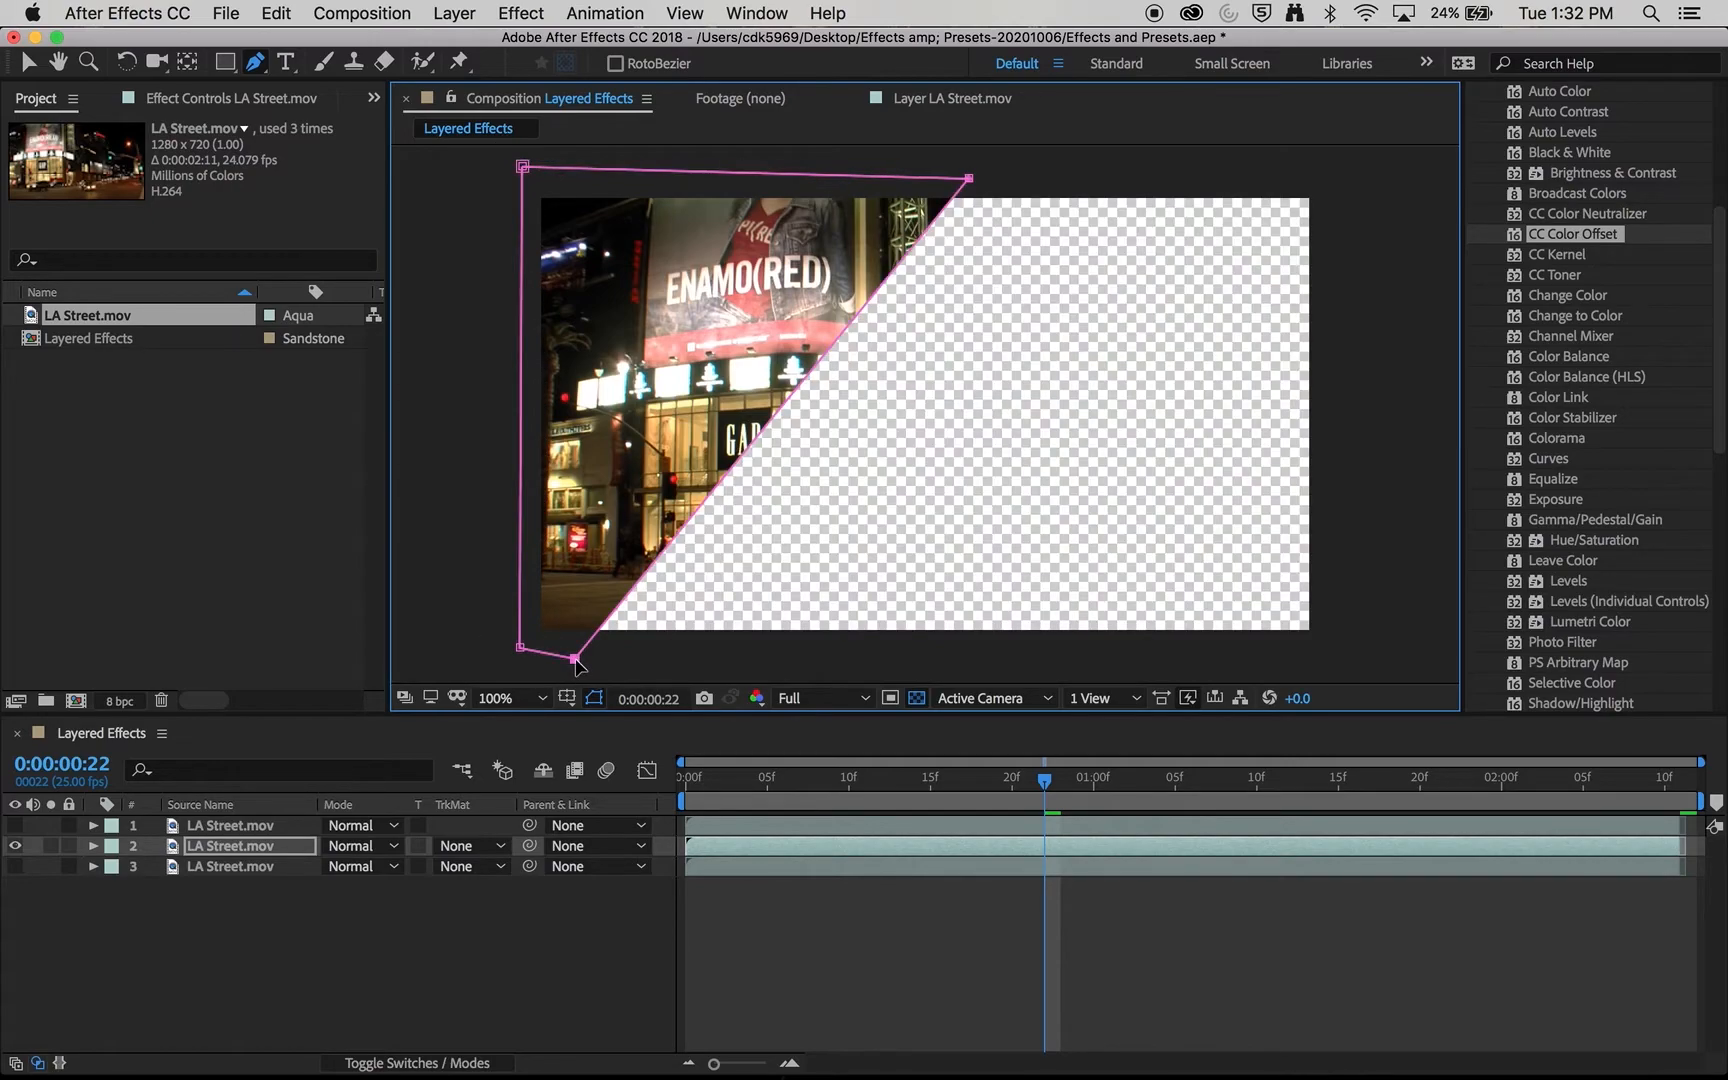
- Show only the first layer and draw a closed three-point Pen mask on it around the street corner with the passing car
{"action": "left_click", "coordinate": [230, 825]}
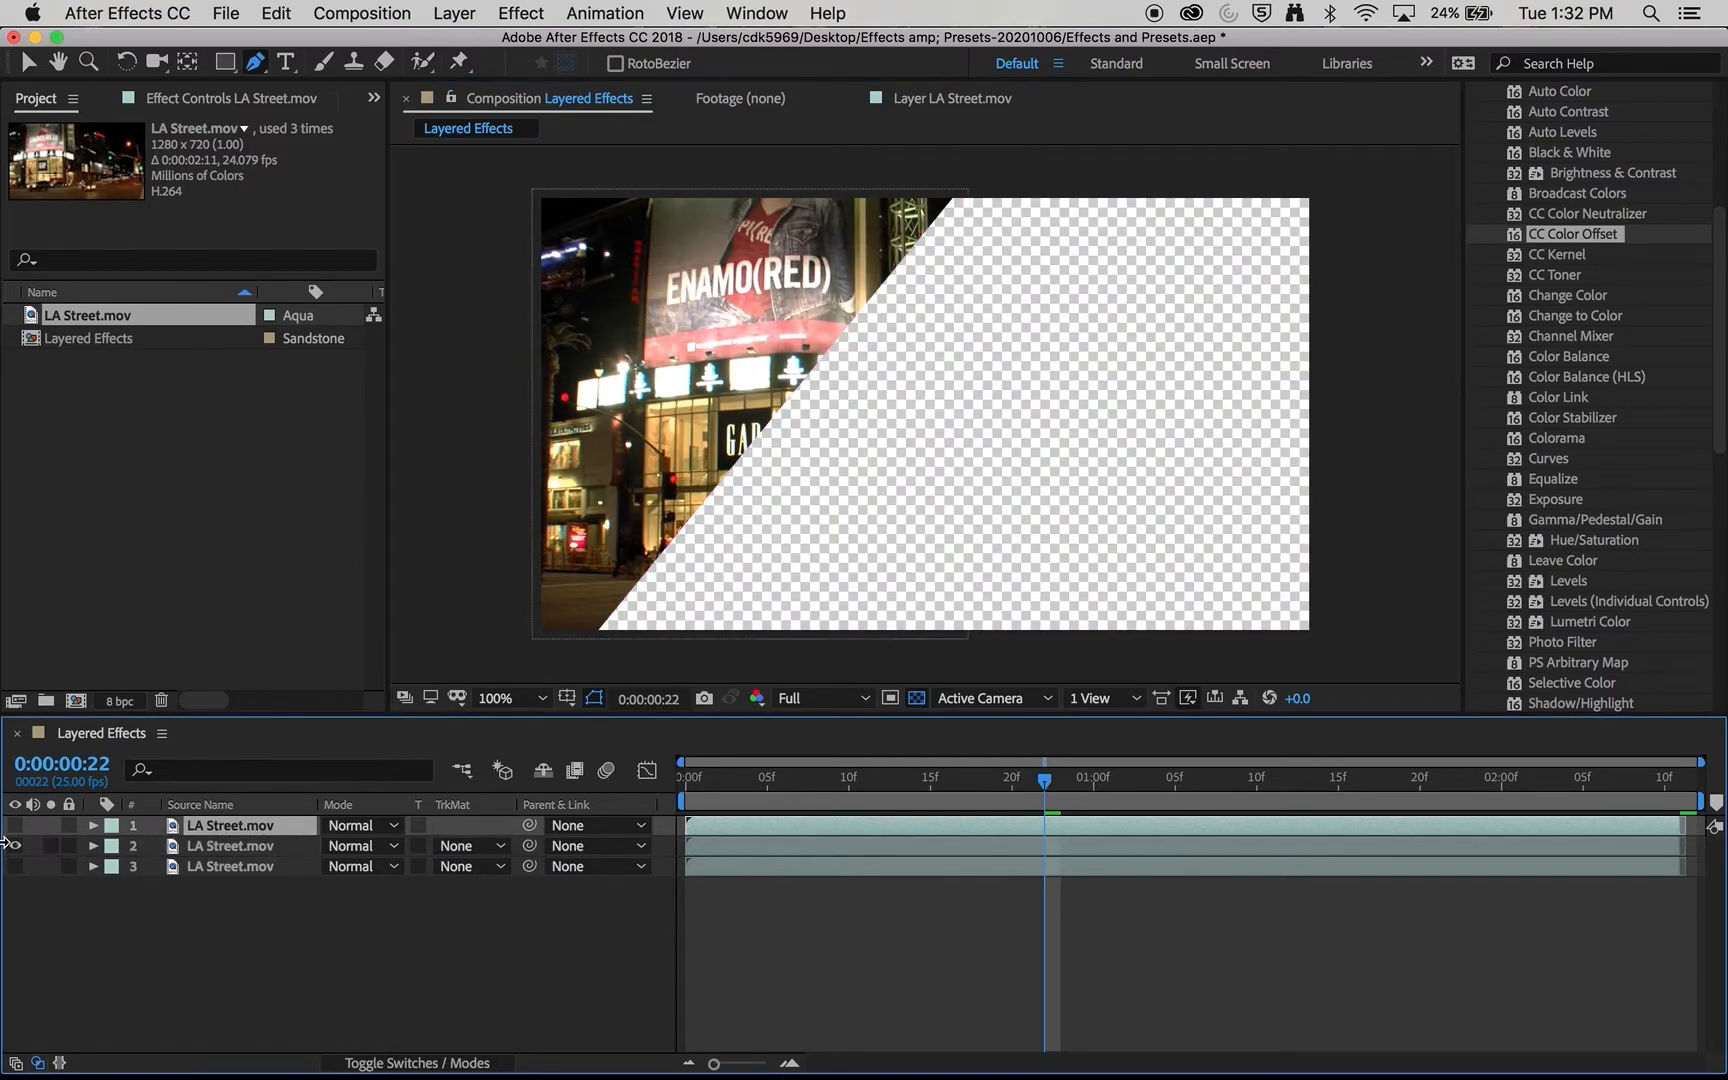
{"action": "left_click", "coordinate": [15, 846]}
{"action": "left_click", "coordinate": [15, 825]}
{"action": "left_click", "coordinate": [945, 648]}
{"action": "left_click", "coordinate": [1322, 175]}
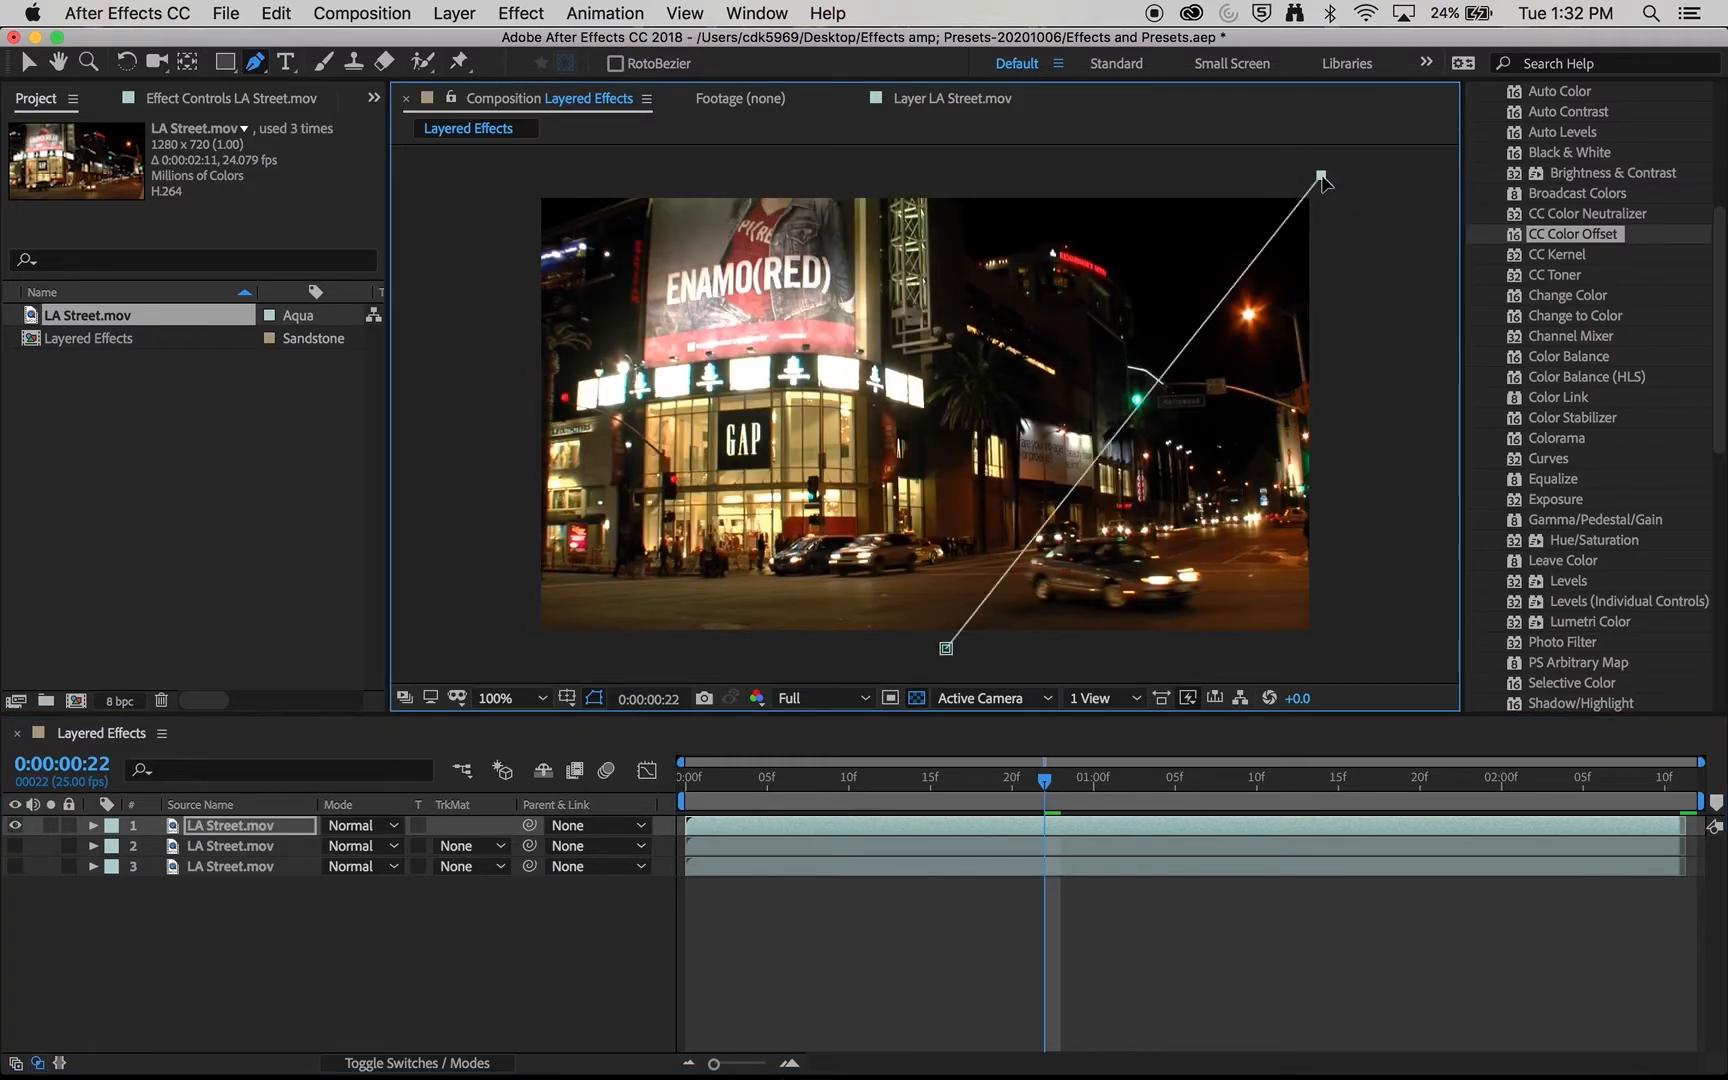
{"action": "left_click", "coordinate": [1354, 651]}
{"action": "left_click", "coordinate": [945, 648]}
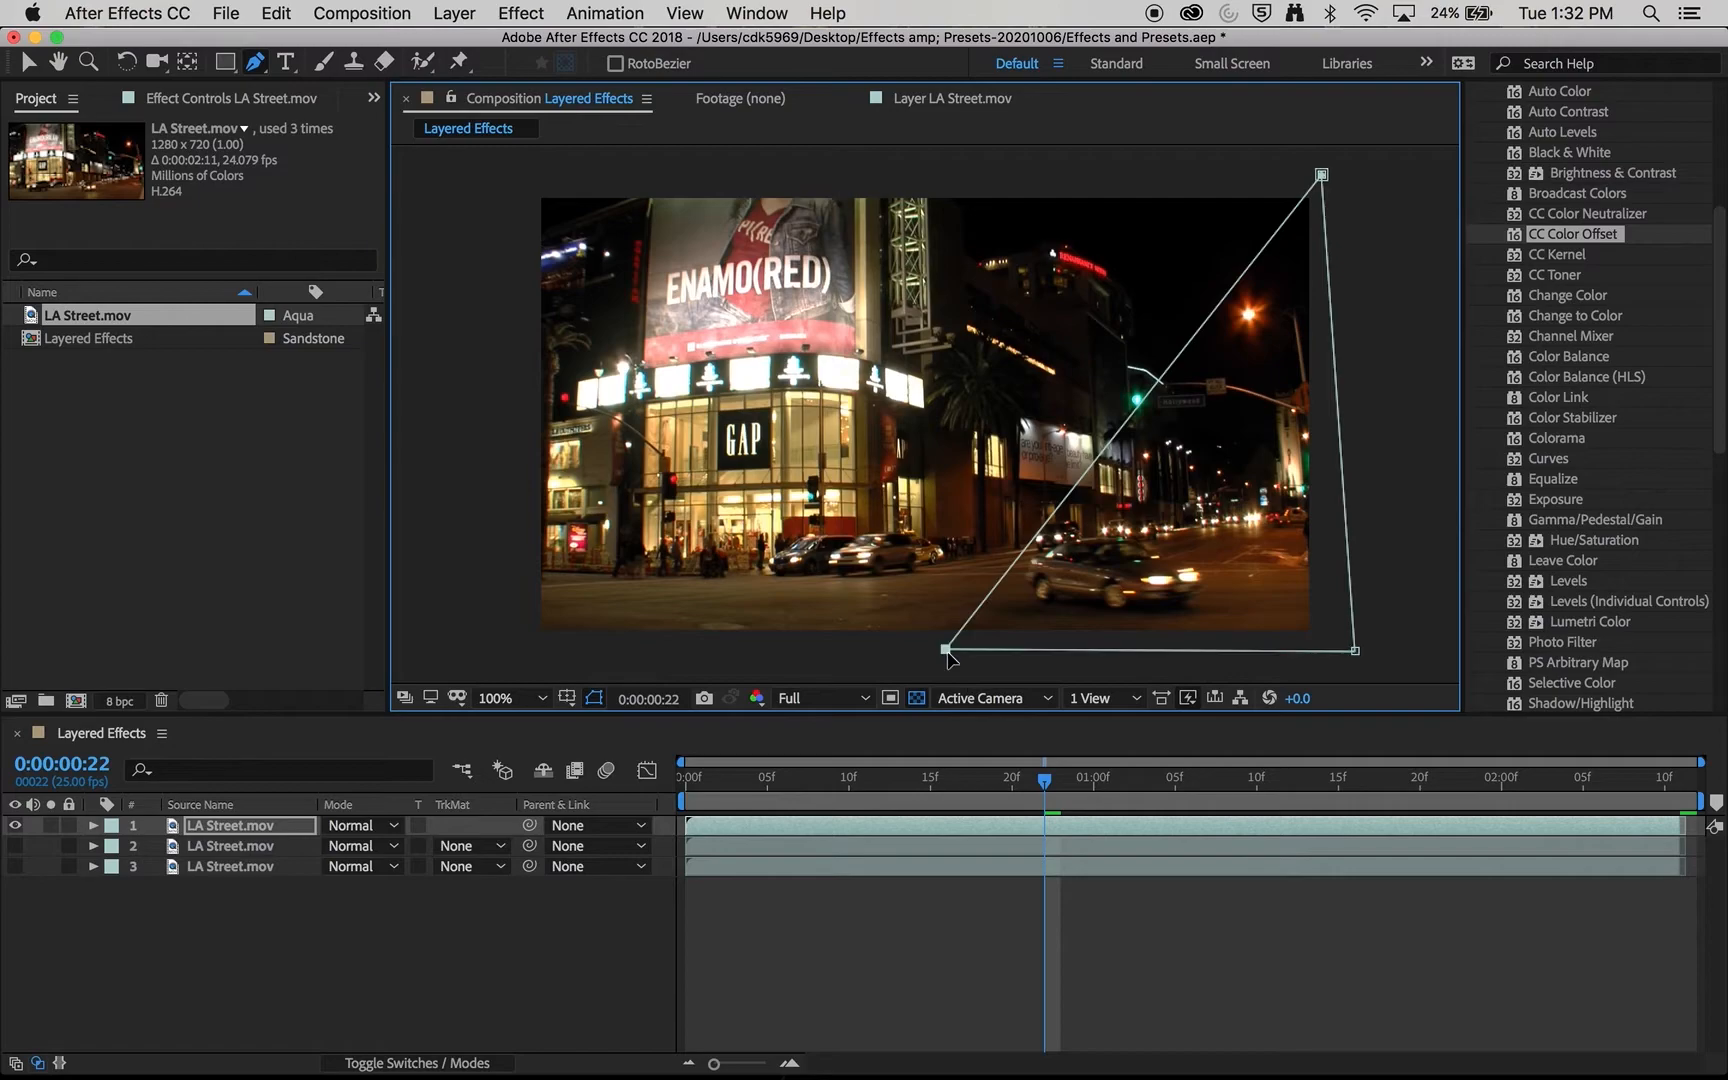
- Make the second layer visible again alongside the first and leave the unmasked third layer hidden
{"action": "left_click_drag", "start_coordinate": [15, 846], "coordinate": [16, 866]}
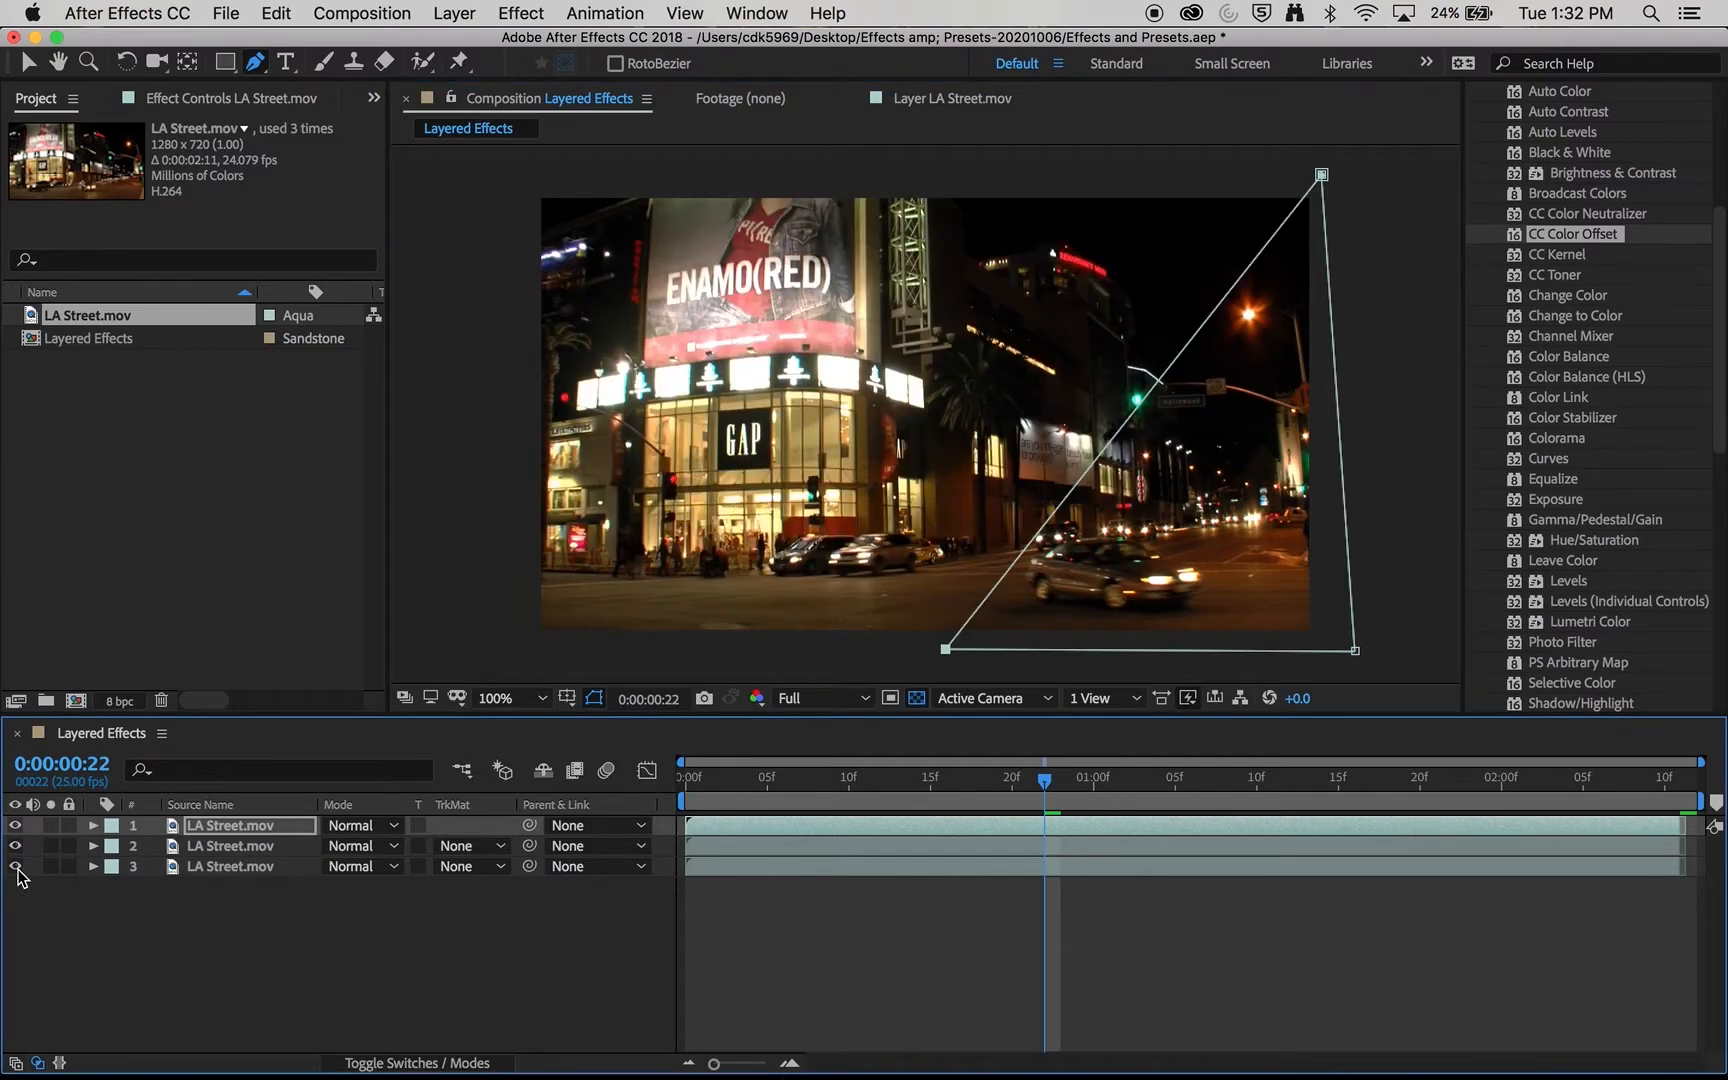
{"action": "left_click", "coordinate": [104, 964]}
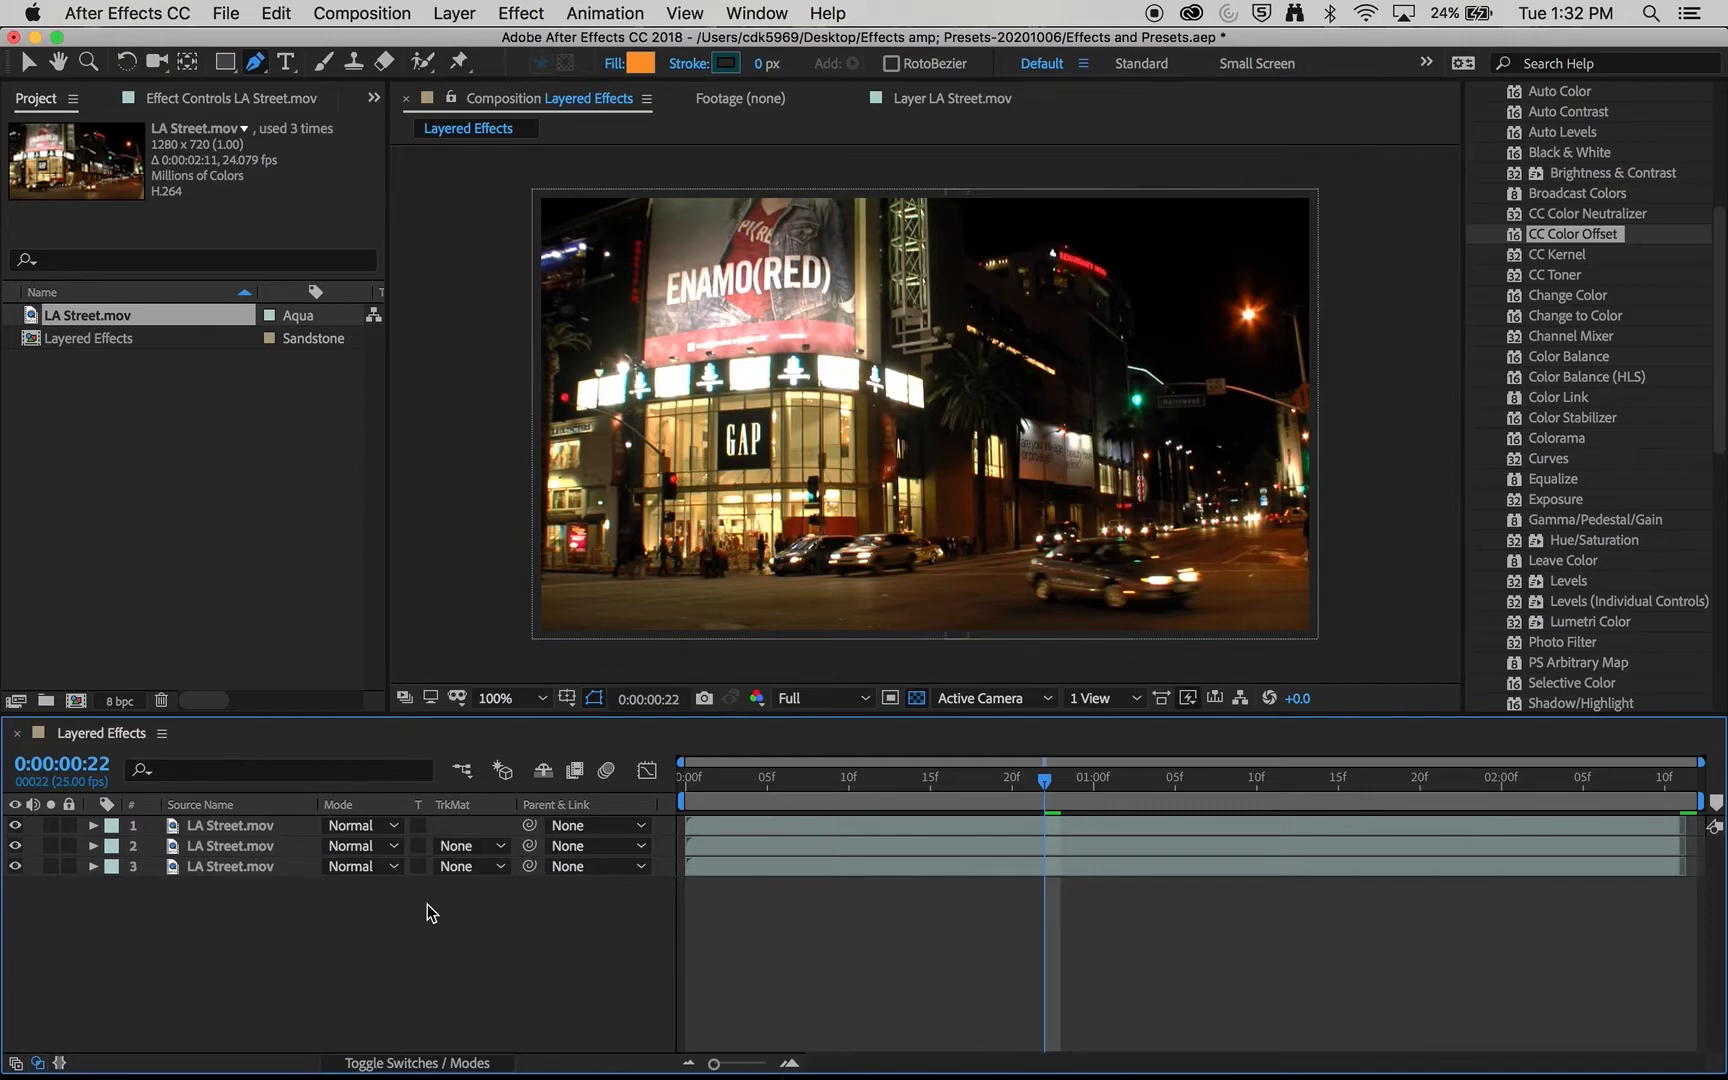
{"action": "left_click_drag", "start_coordinate": [15, 846], "coordinate": [16, 866]}
{"action": "left_click", "coordinate": [15, 846]}
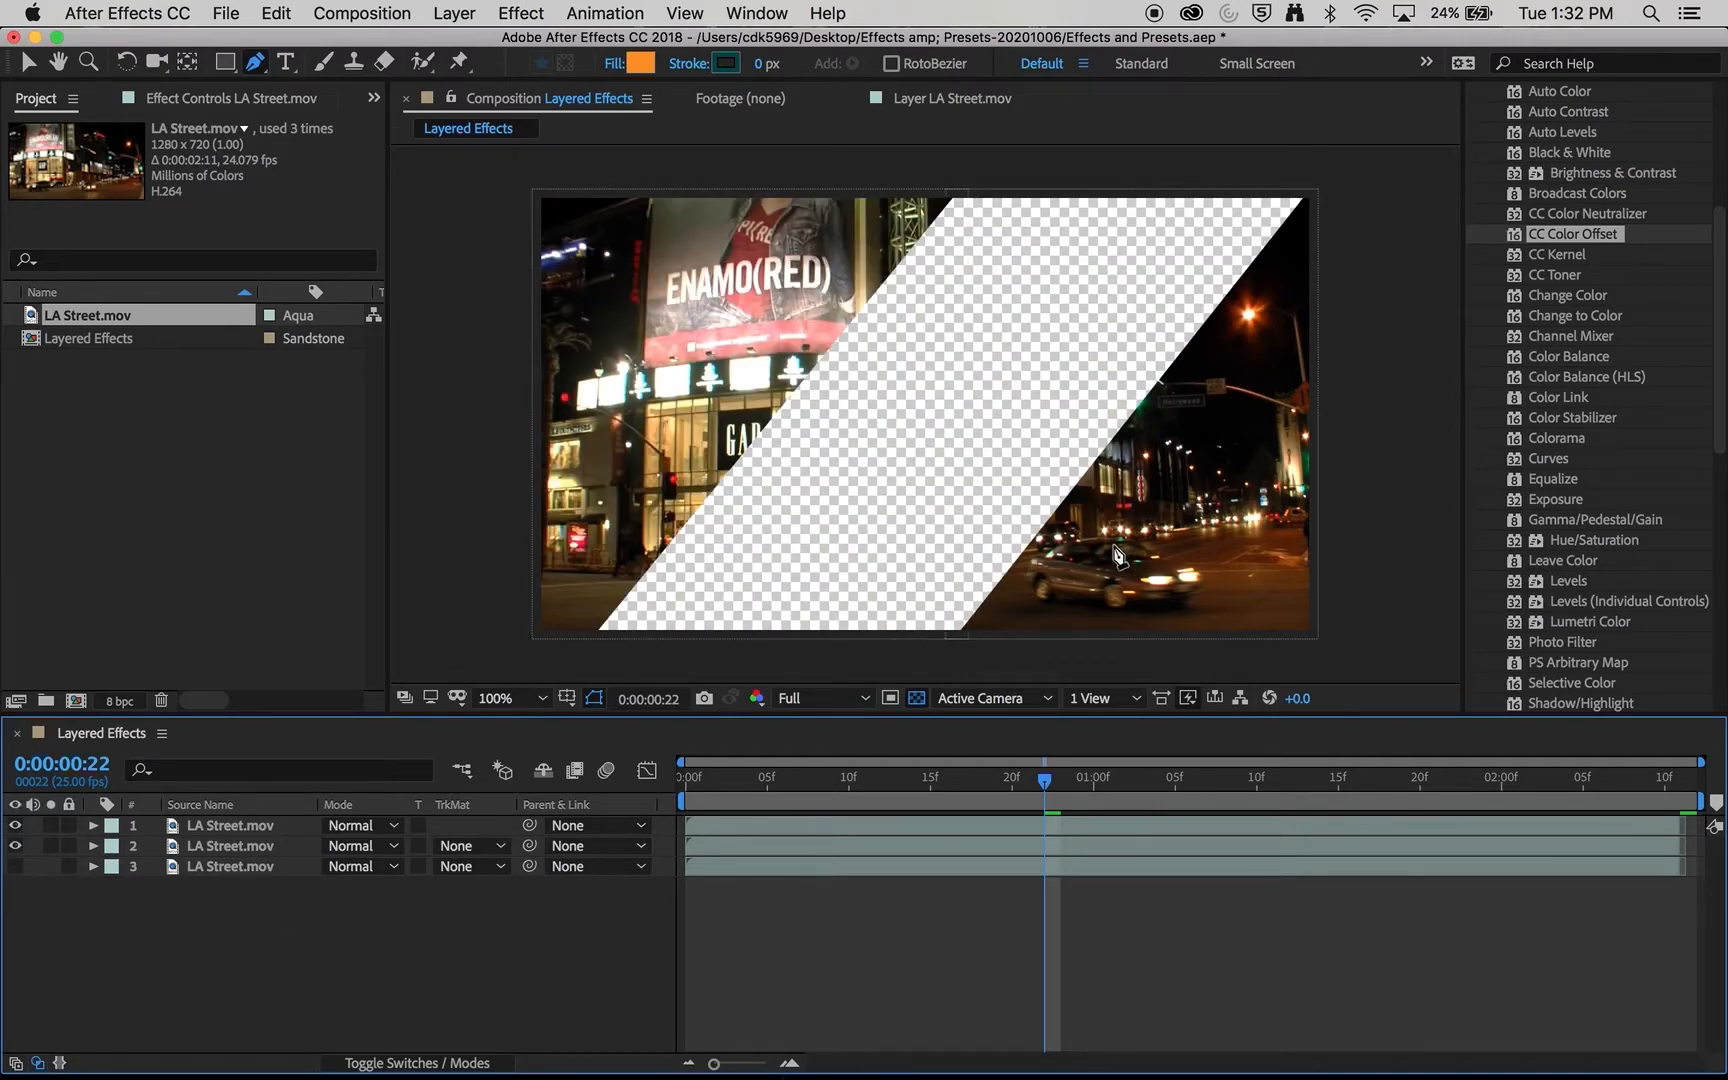
- Examine the two masked areas by selecting each layer directly in the composition with the Selection tool
{"action": "left_click", "coordinate": [30, 63]}
{"action": "left_click", "coordinate": [466, 258]}
{"action": "left_click", "coordinate": [678, 288]}
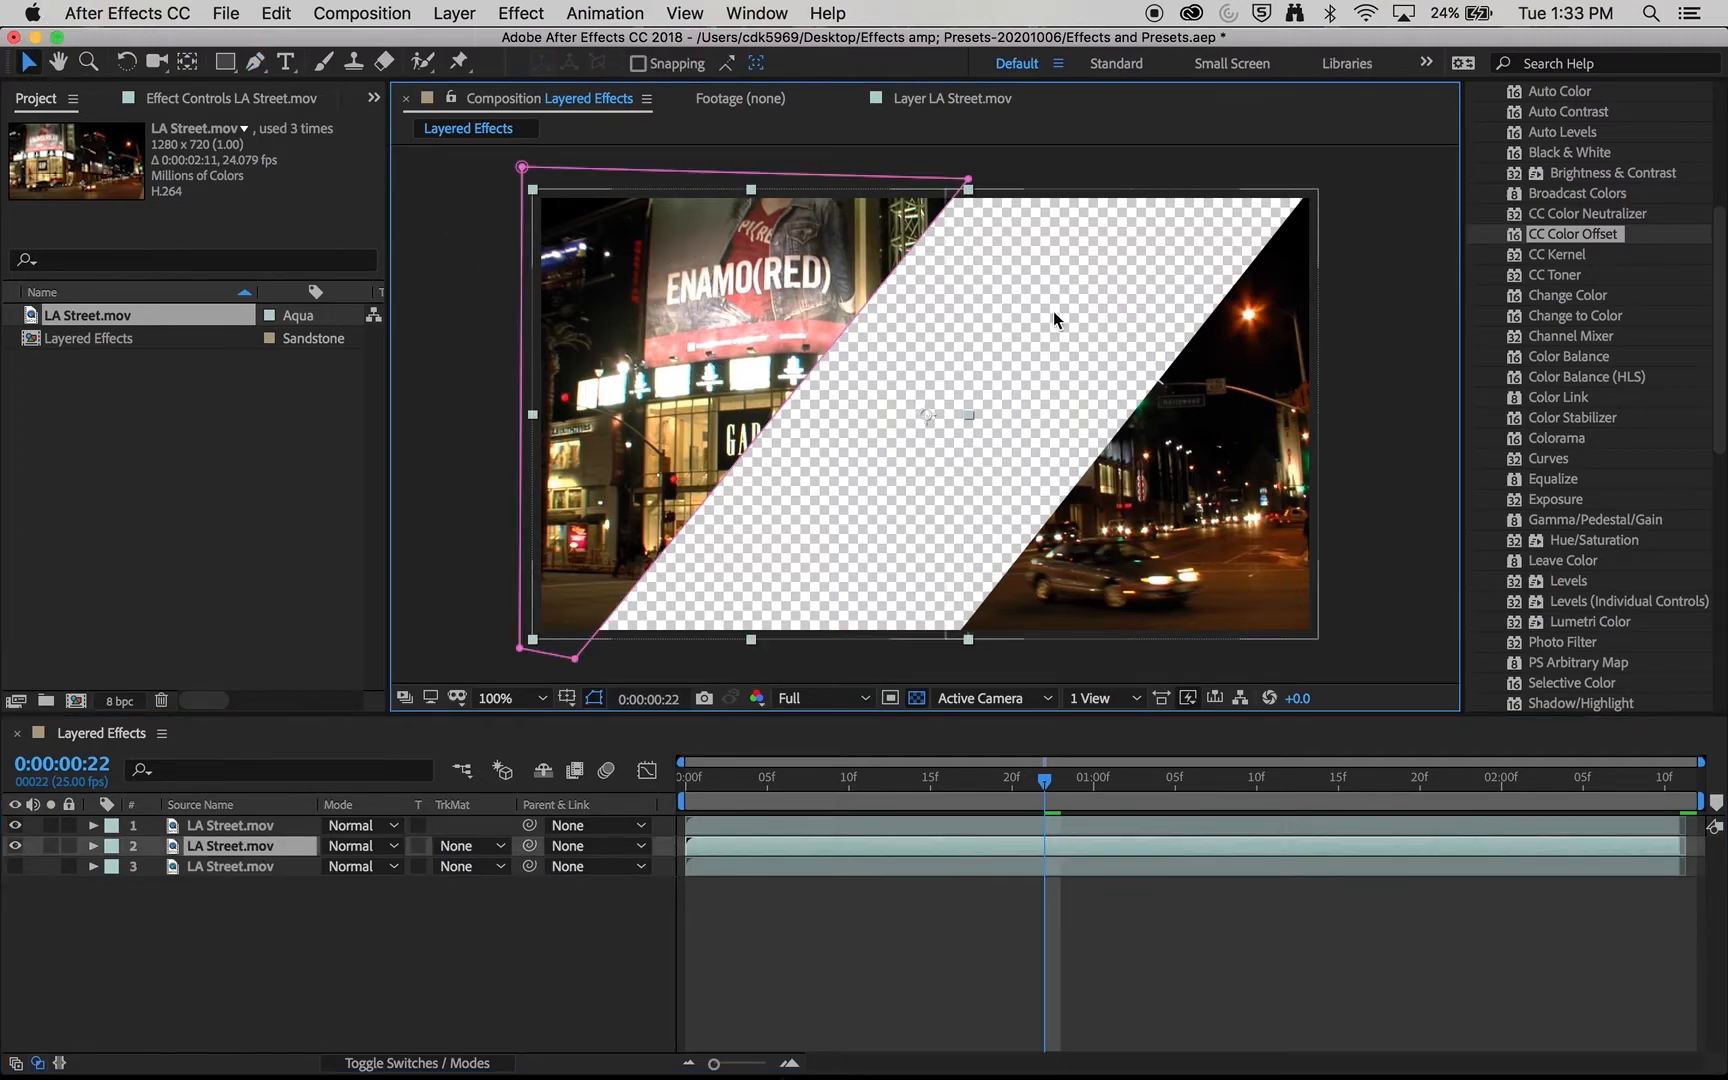
{"action": "left_click", "coordinate": [1212, 395]}
{"action": "left_click", "coordinate": [771, 330]}
{"action": "left_click", "coordinate": [888, 400]}
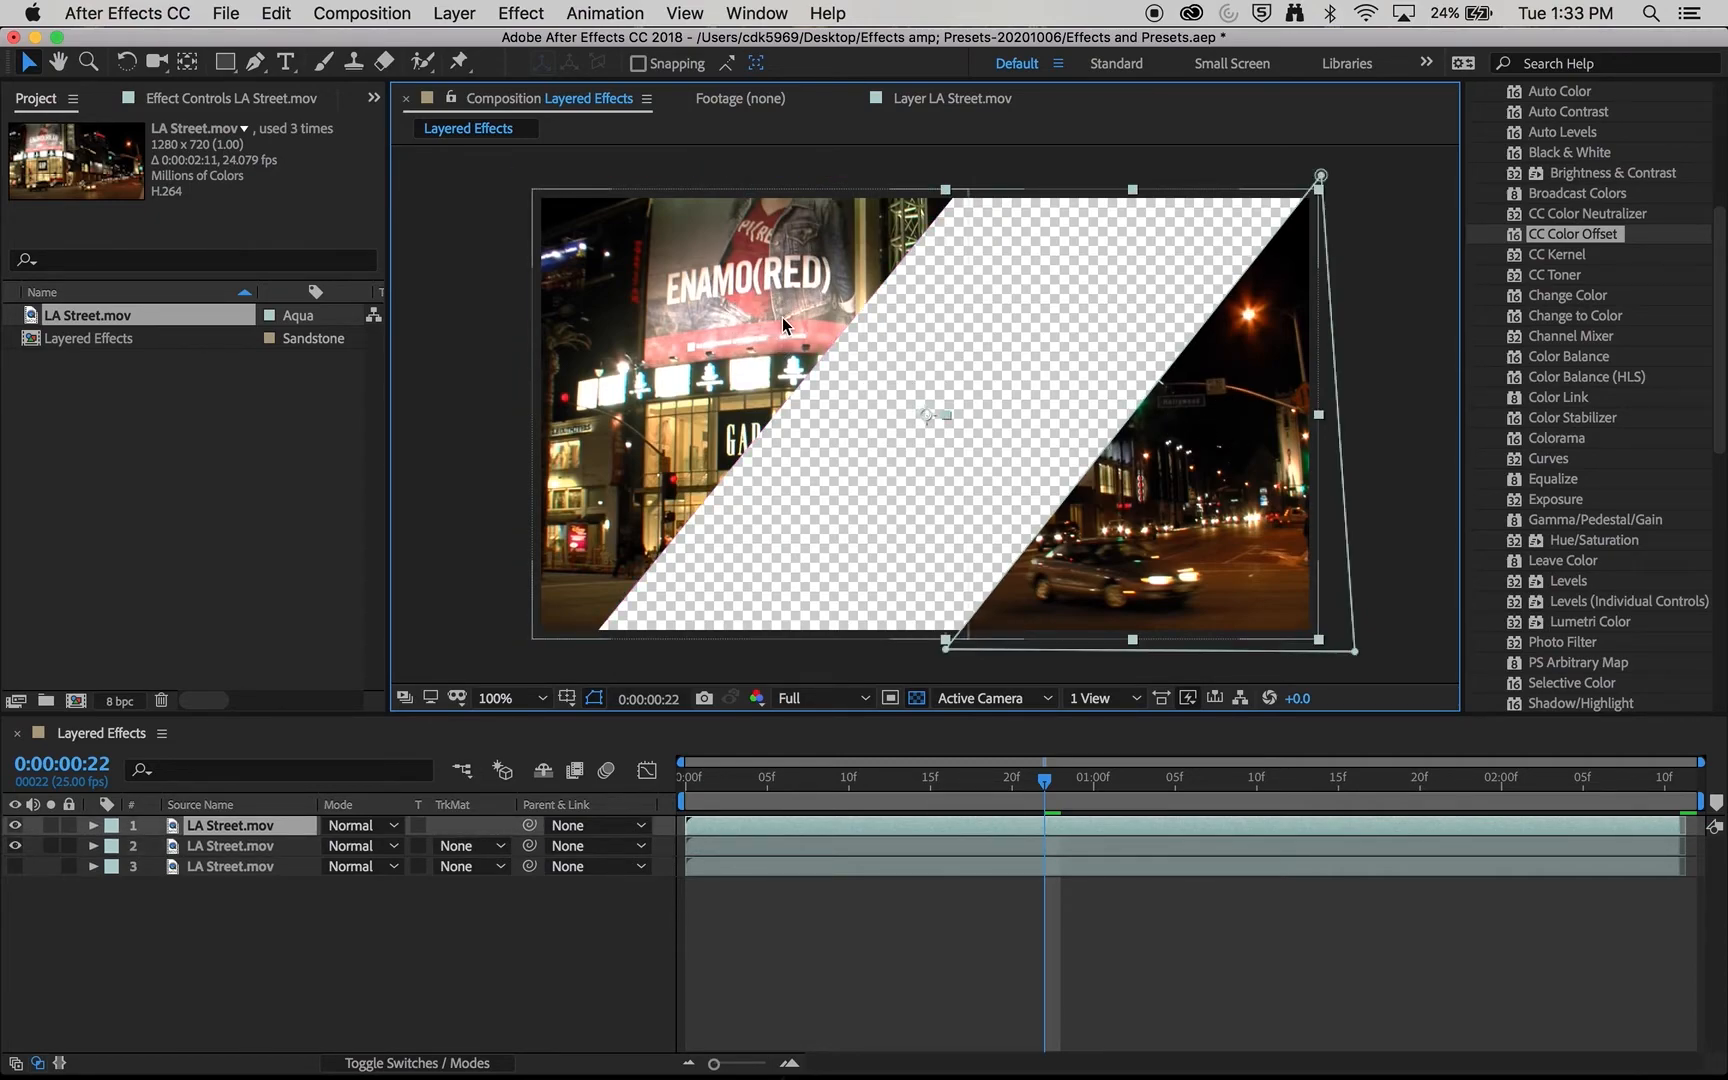
{"action": "left_click", "coordinate": [241, 834]}
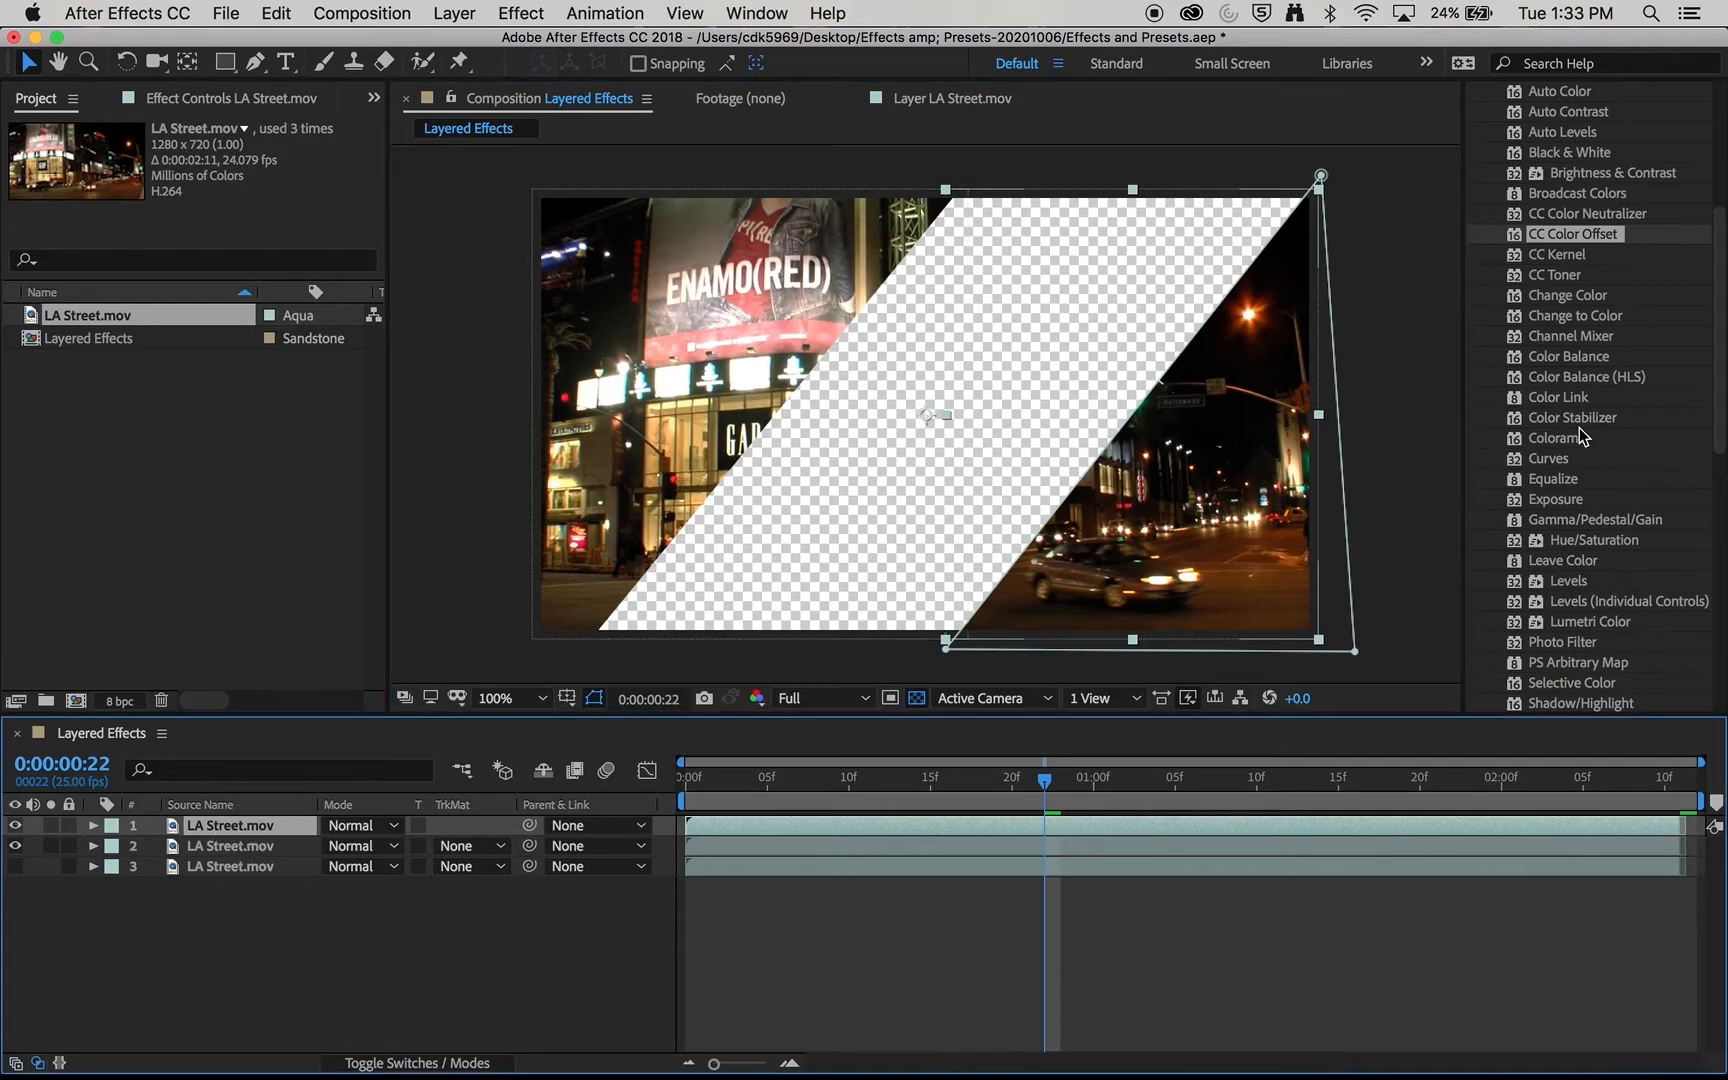
- Apply CC Color Offset to the second layer with Red Phase -80°, Green Phase 120° and Blue Phase -113°
{"action": "scroll", "coordinate": [1581, 115], "scroll_direction": "up", "scroll_amount": 5}
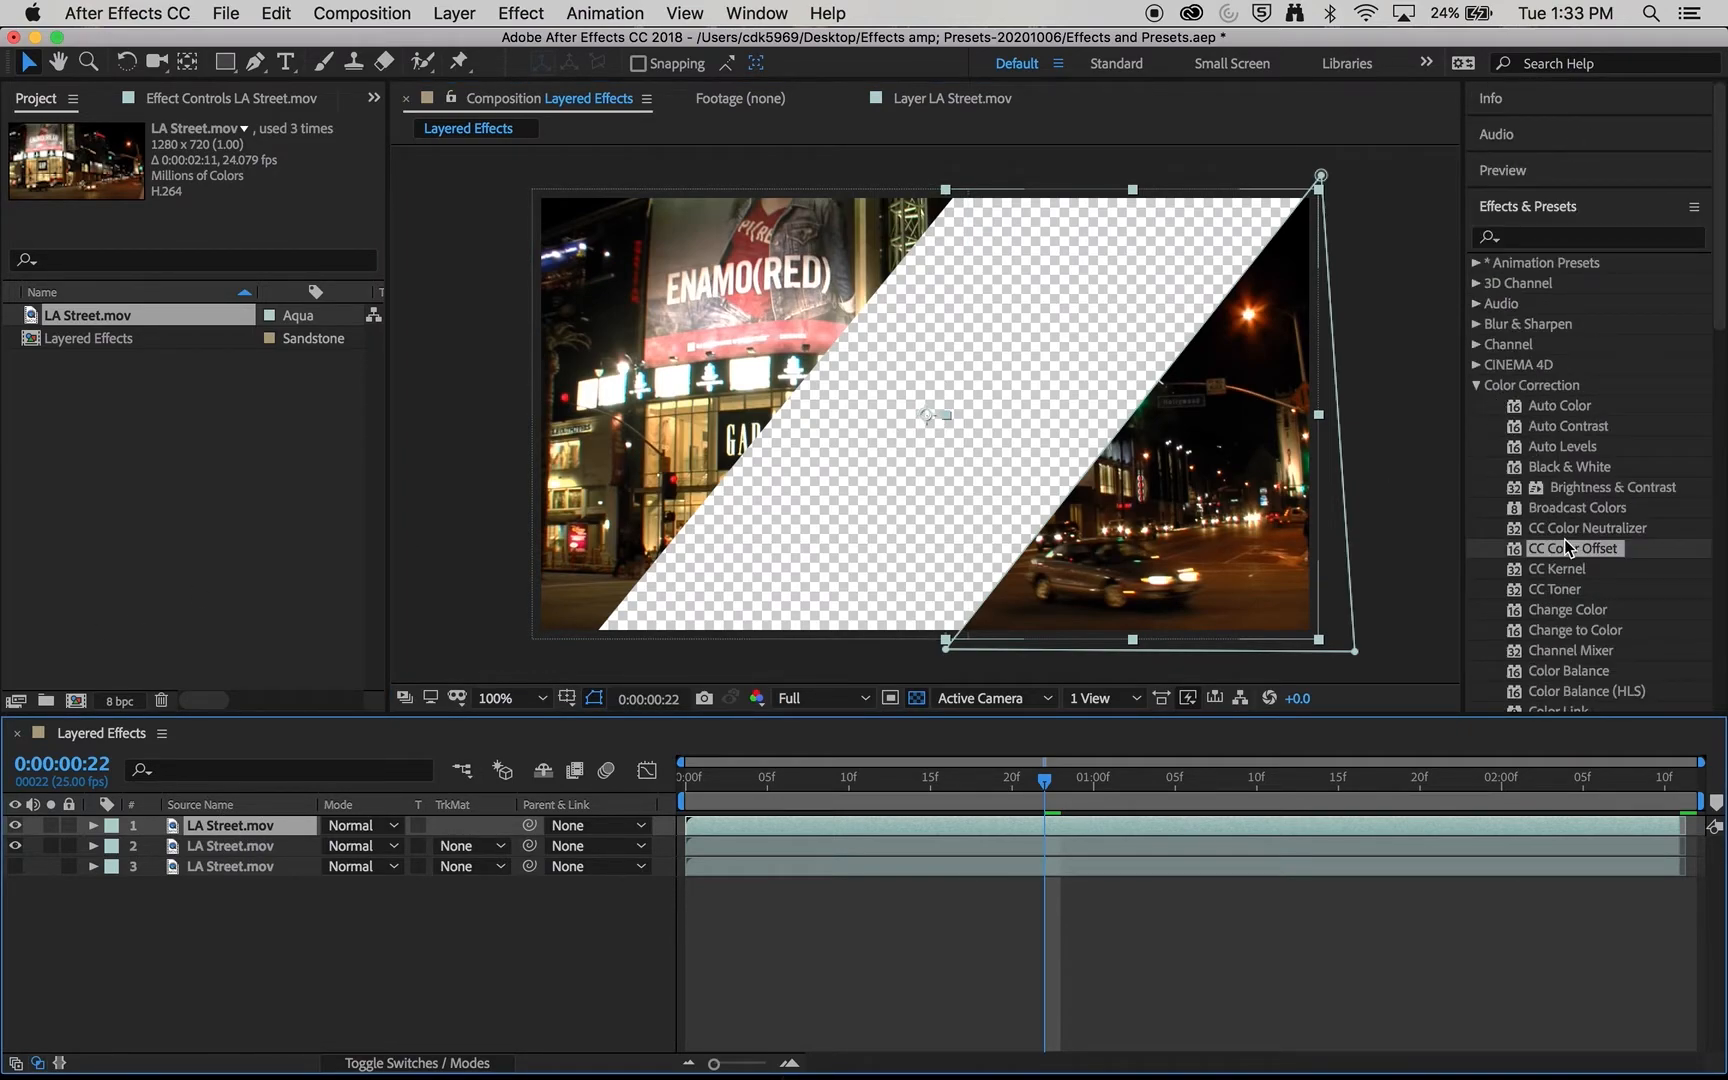
{"action": "left_click_drag", "start_coordinate": [1575, 558], "coordinate": [590, 235]}
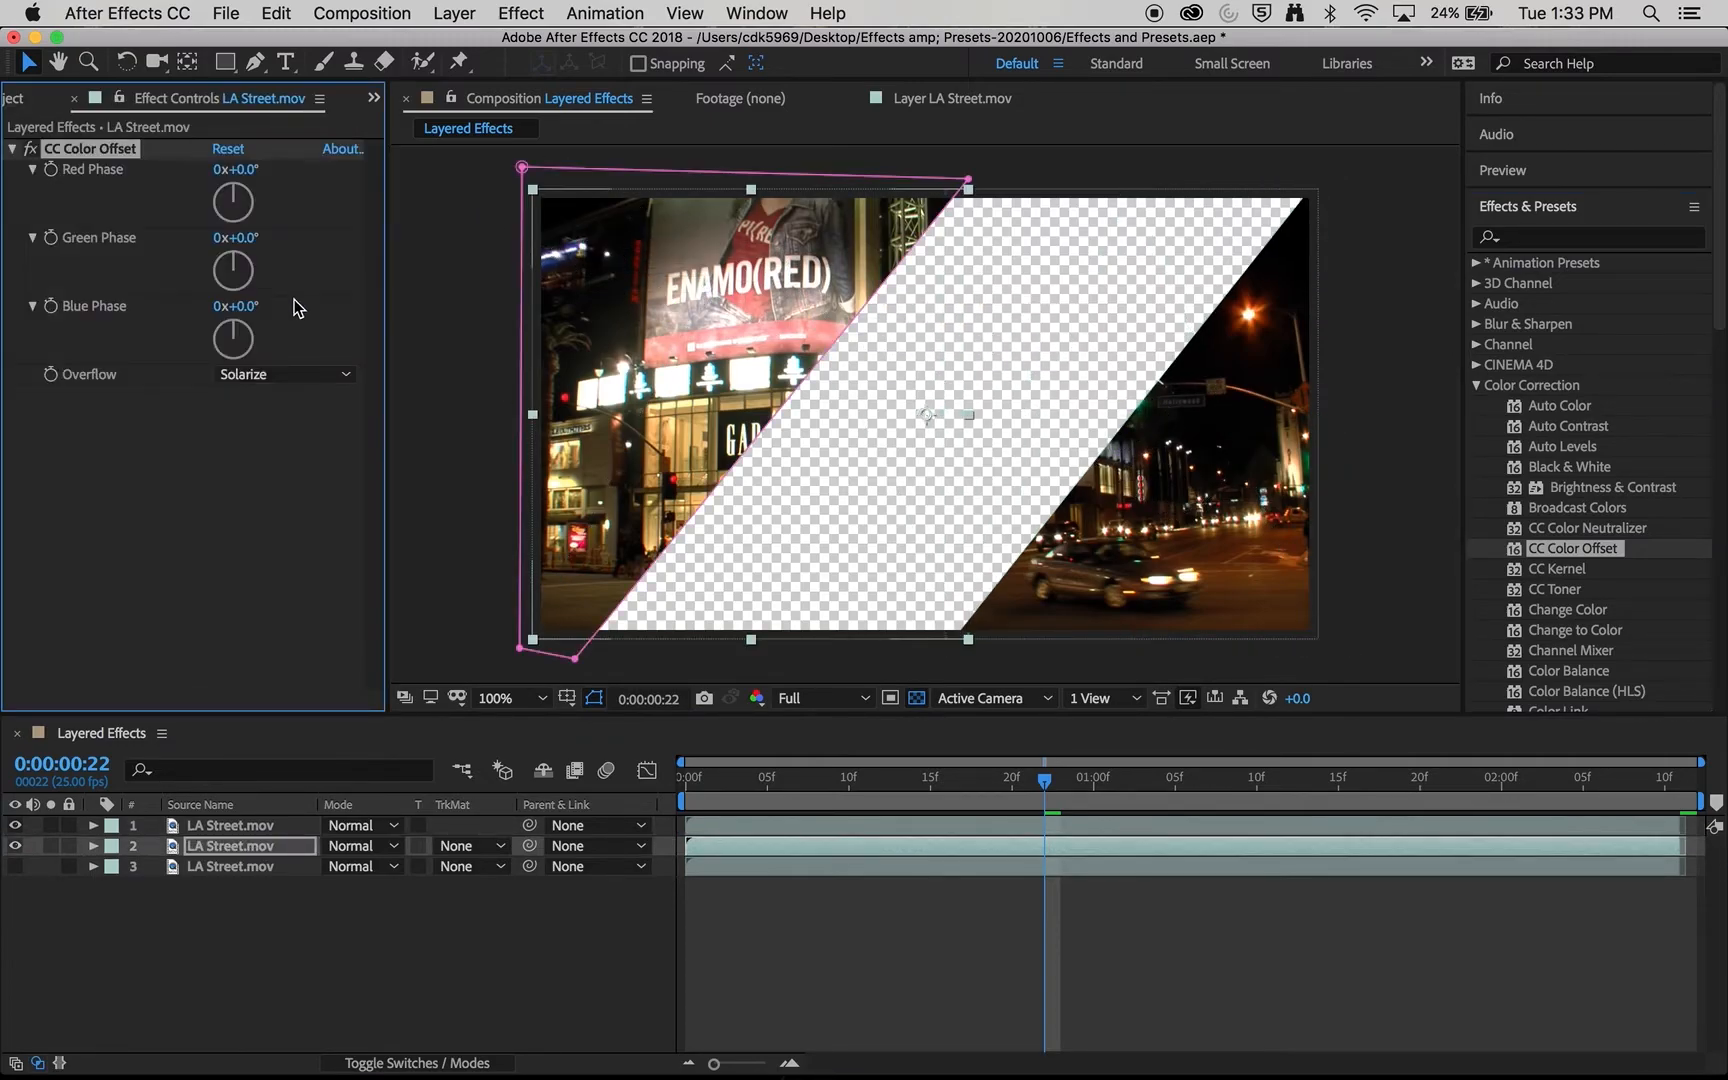
{"action": "left_click_drag", "start_coordinate": [252, 262], "coordinate": [320, 332]}
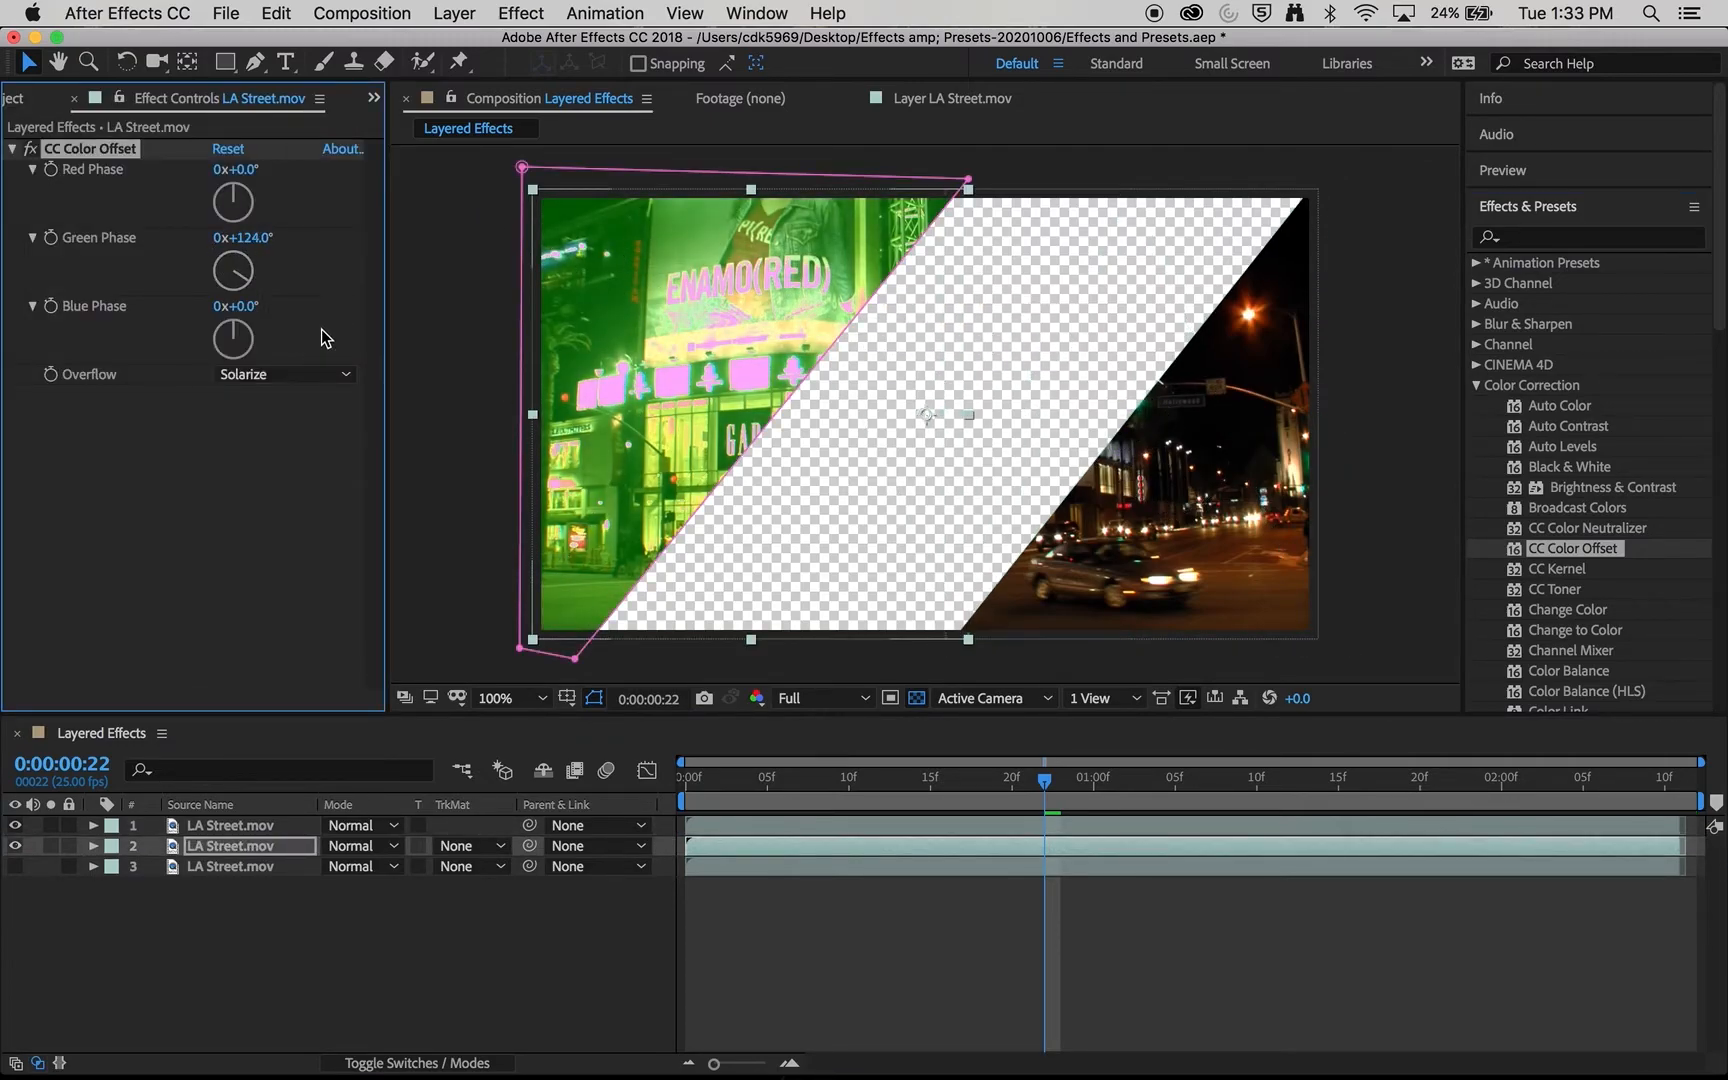
{"action": "left_click_drag", "start_coordinate": [226, 180], "coordinate": [160, 192]}
{"action": "left_click_drag", "start_coordinate": [222, 260], "coordinate": [190, 318]}
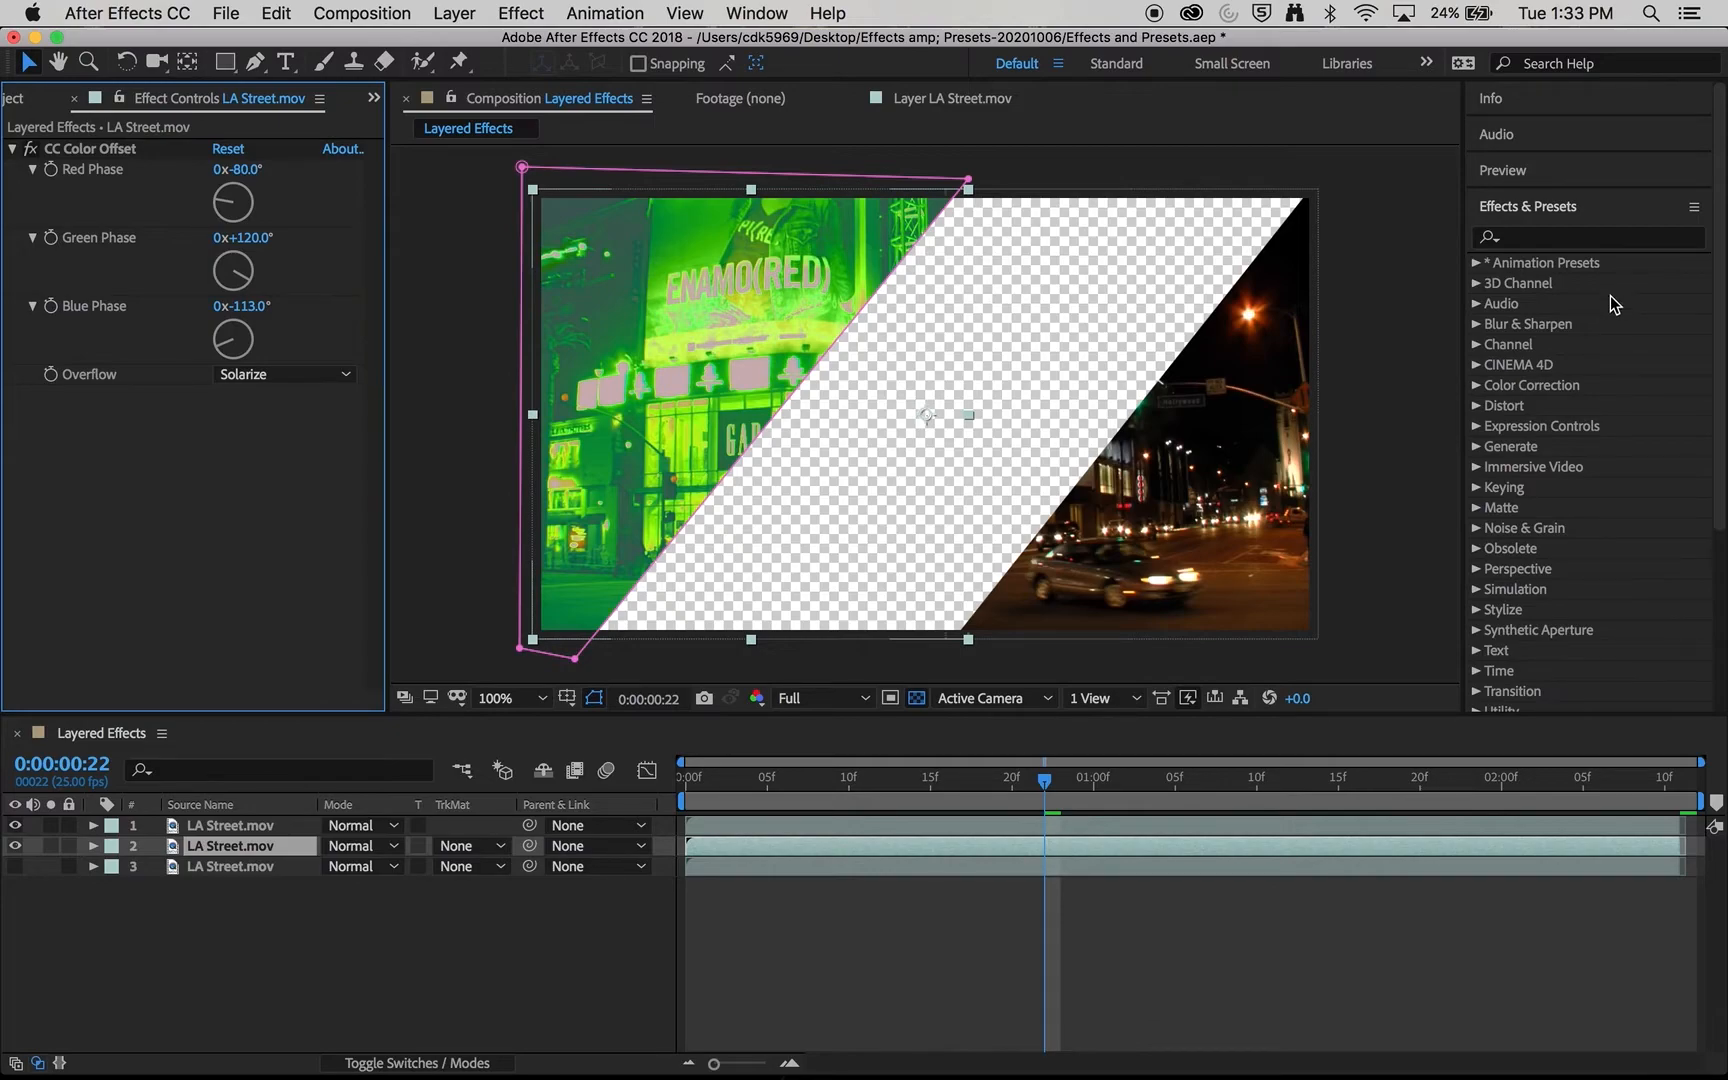
- Search the effects and presets for "blo" and apply the Bloom - brights+darks preset to the second layer
{"action": "left_click", "coordinate": [1555, 238]}
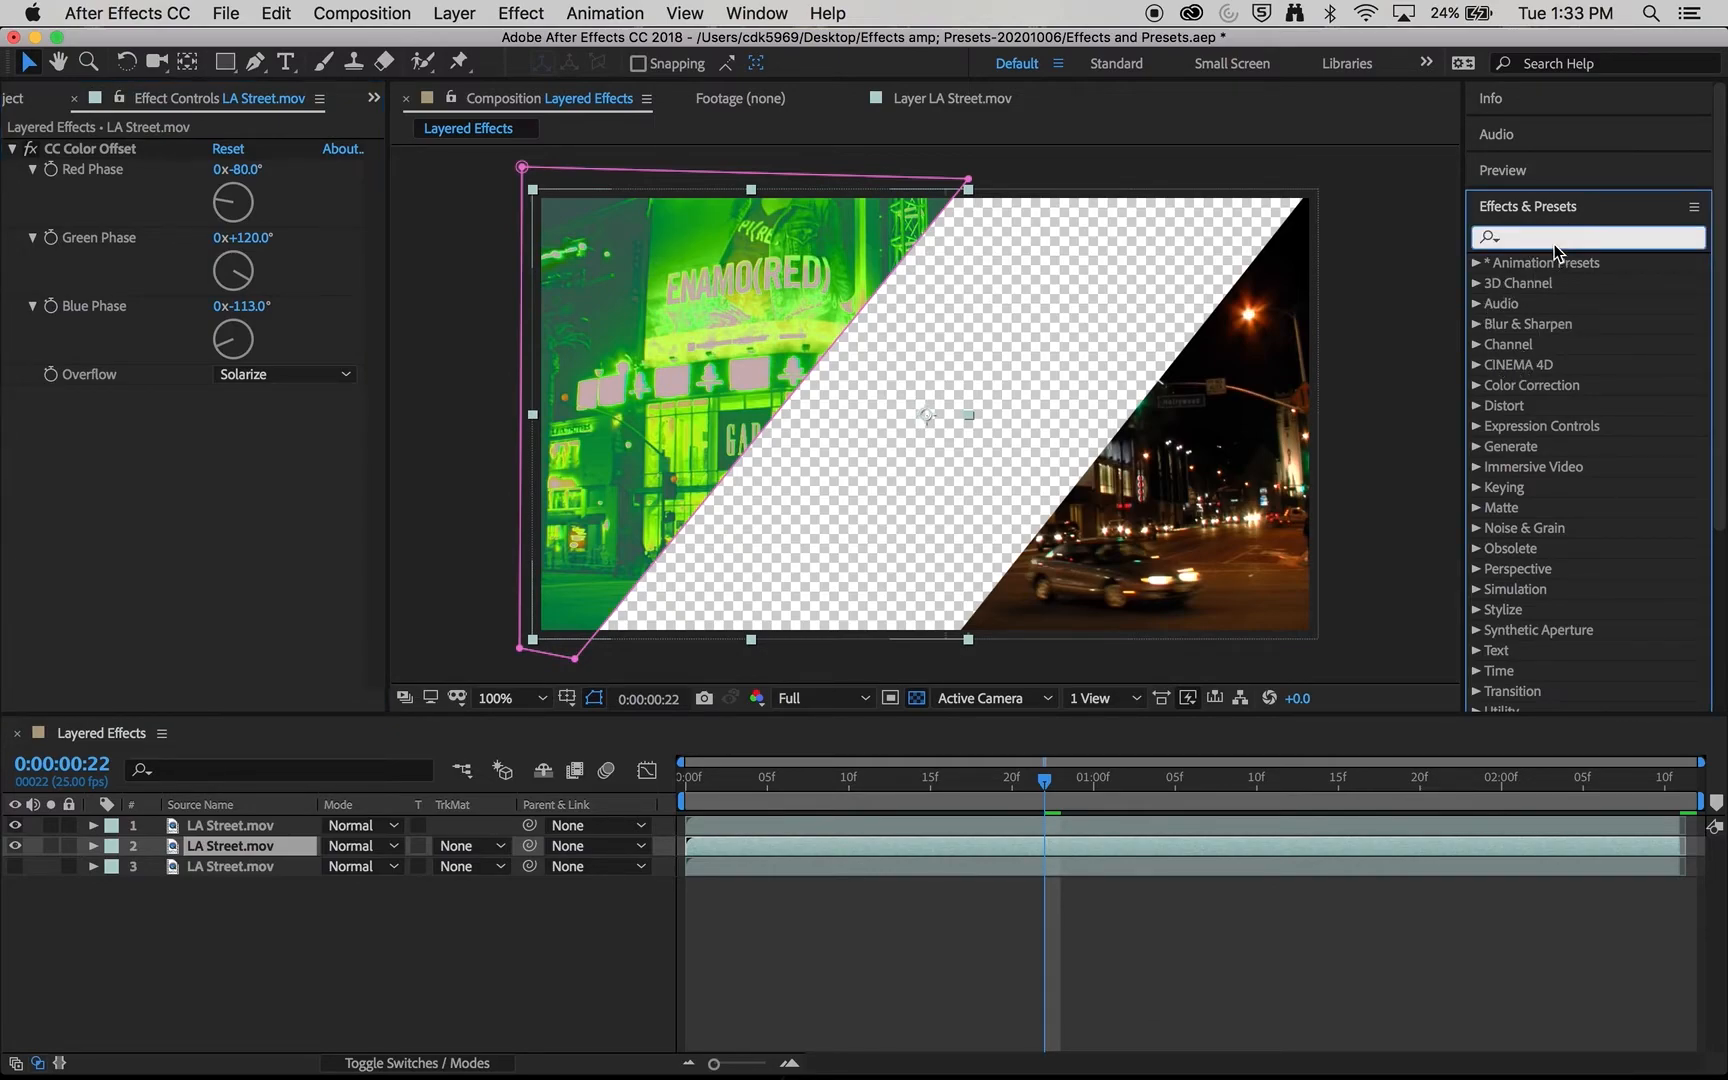
{"action": "type", "text": "blo"}
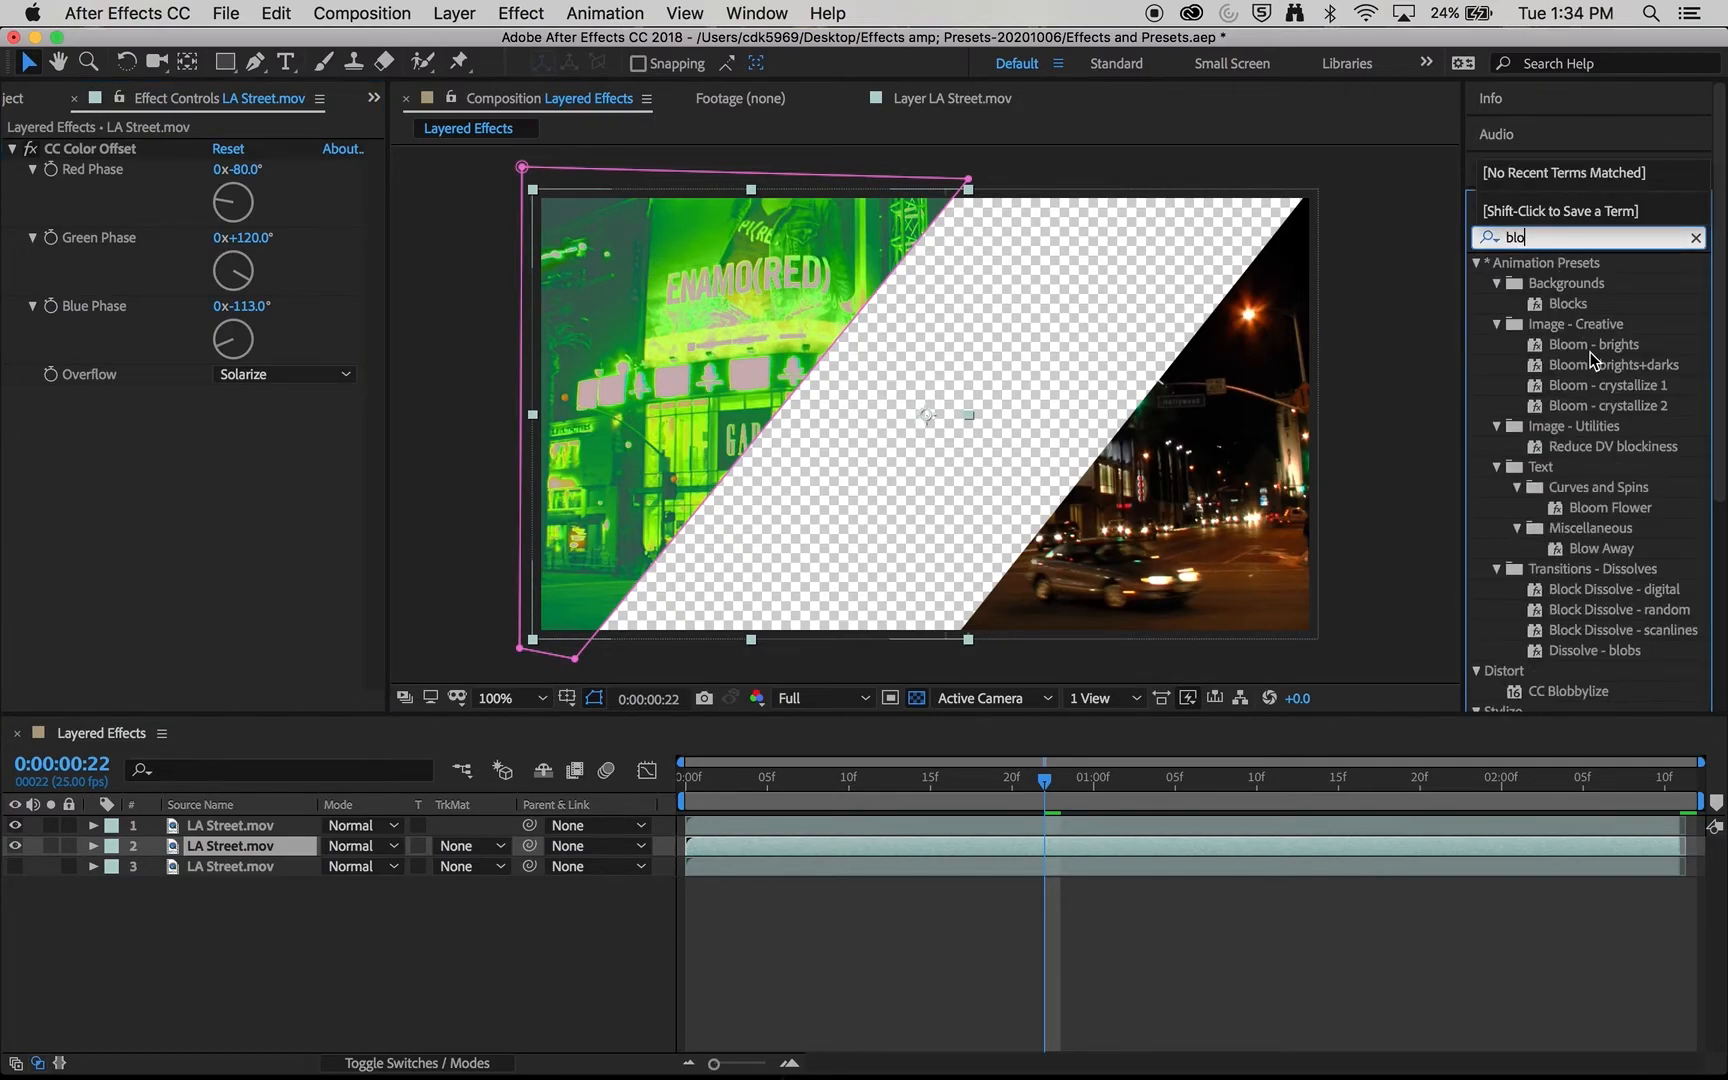
{"action": "left_click_drag", "start_coordinate": [1597, 365], "coordinate": [861, 327]}
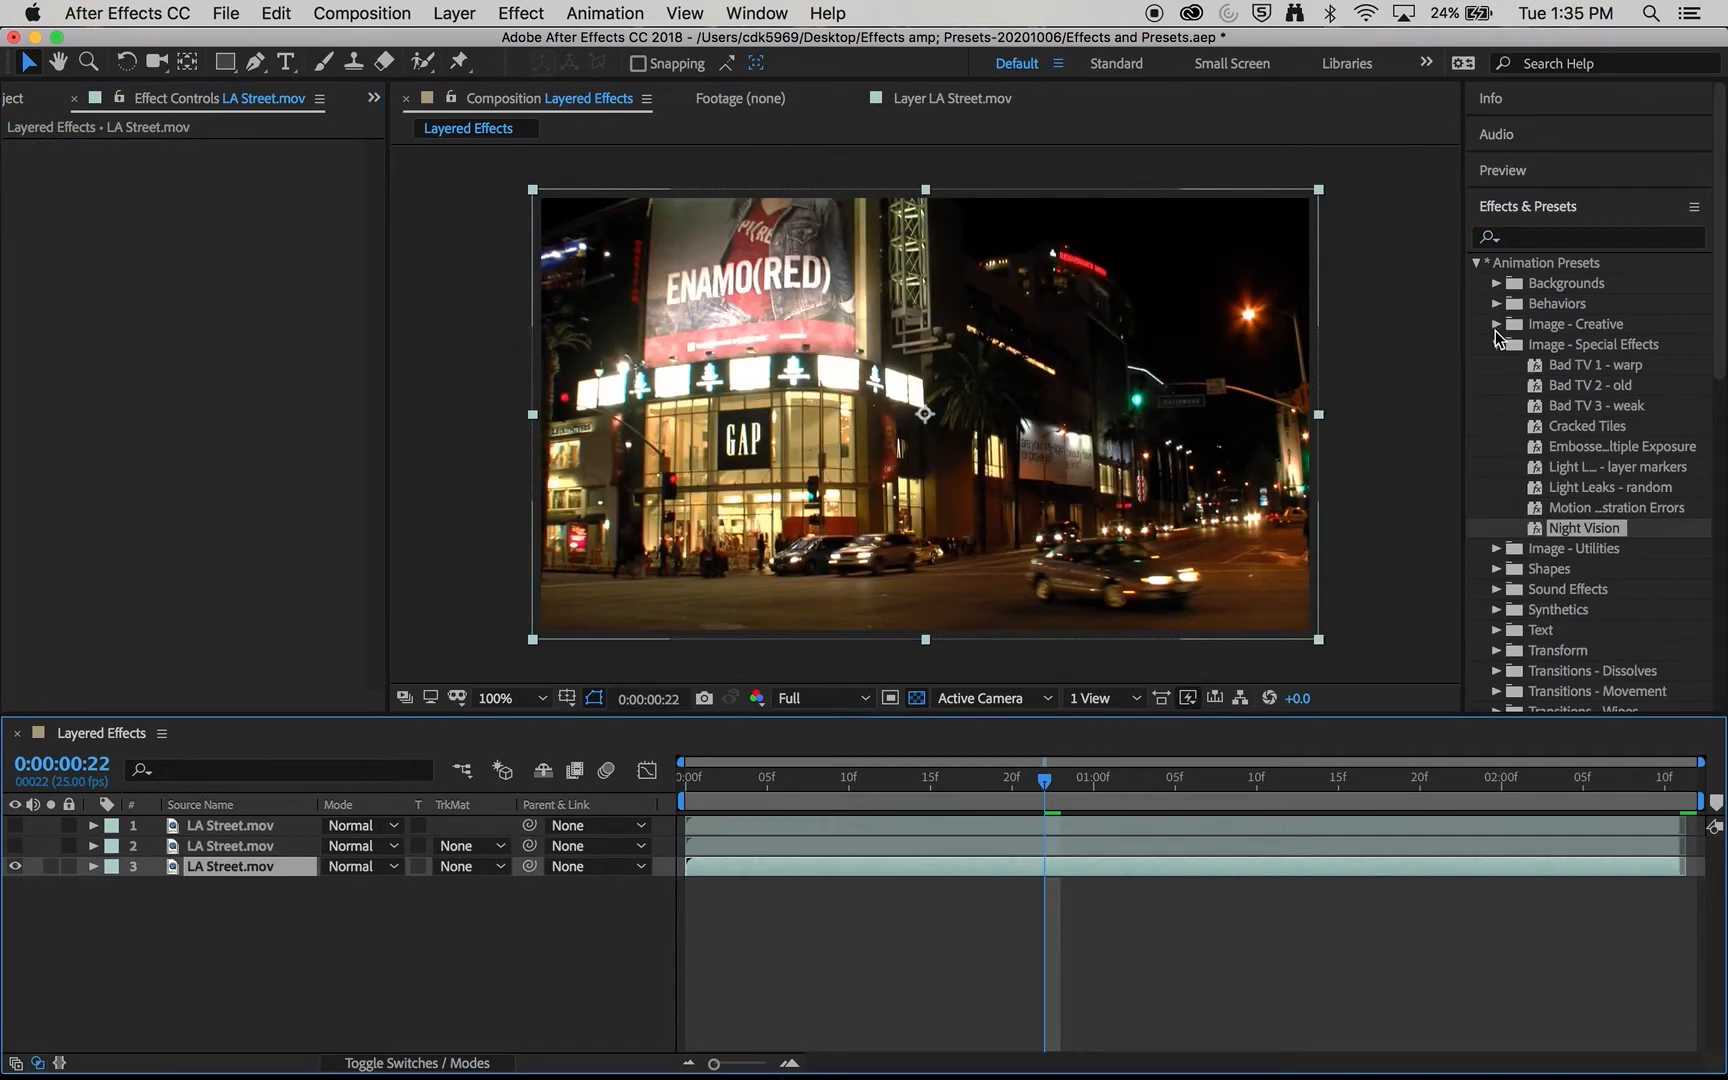
- Apply the Night Vision preset from Image - Special Effects to the unmasked third layer
{"action": "left_click", "coordinate": [1495, 344]}
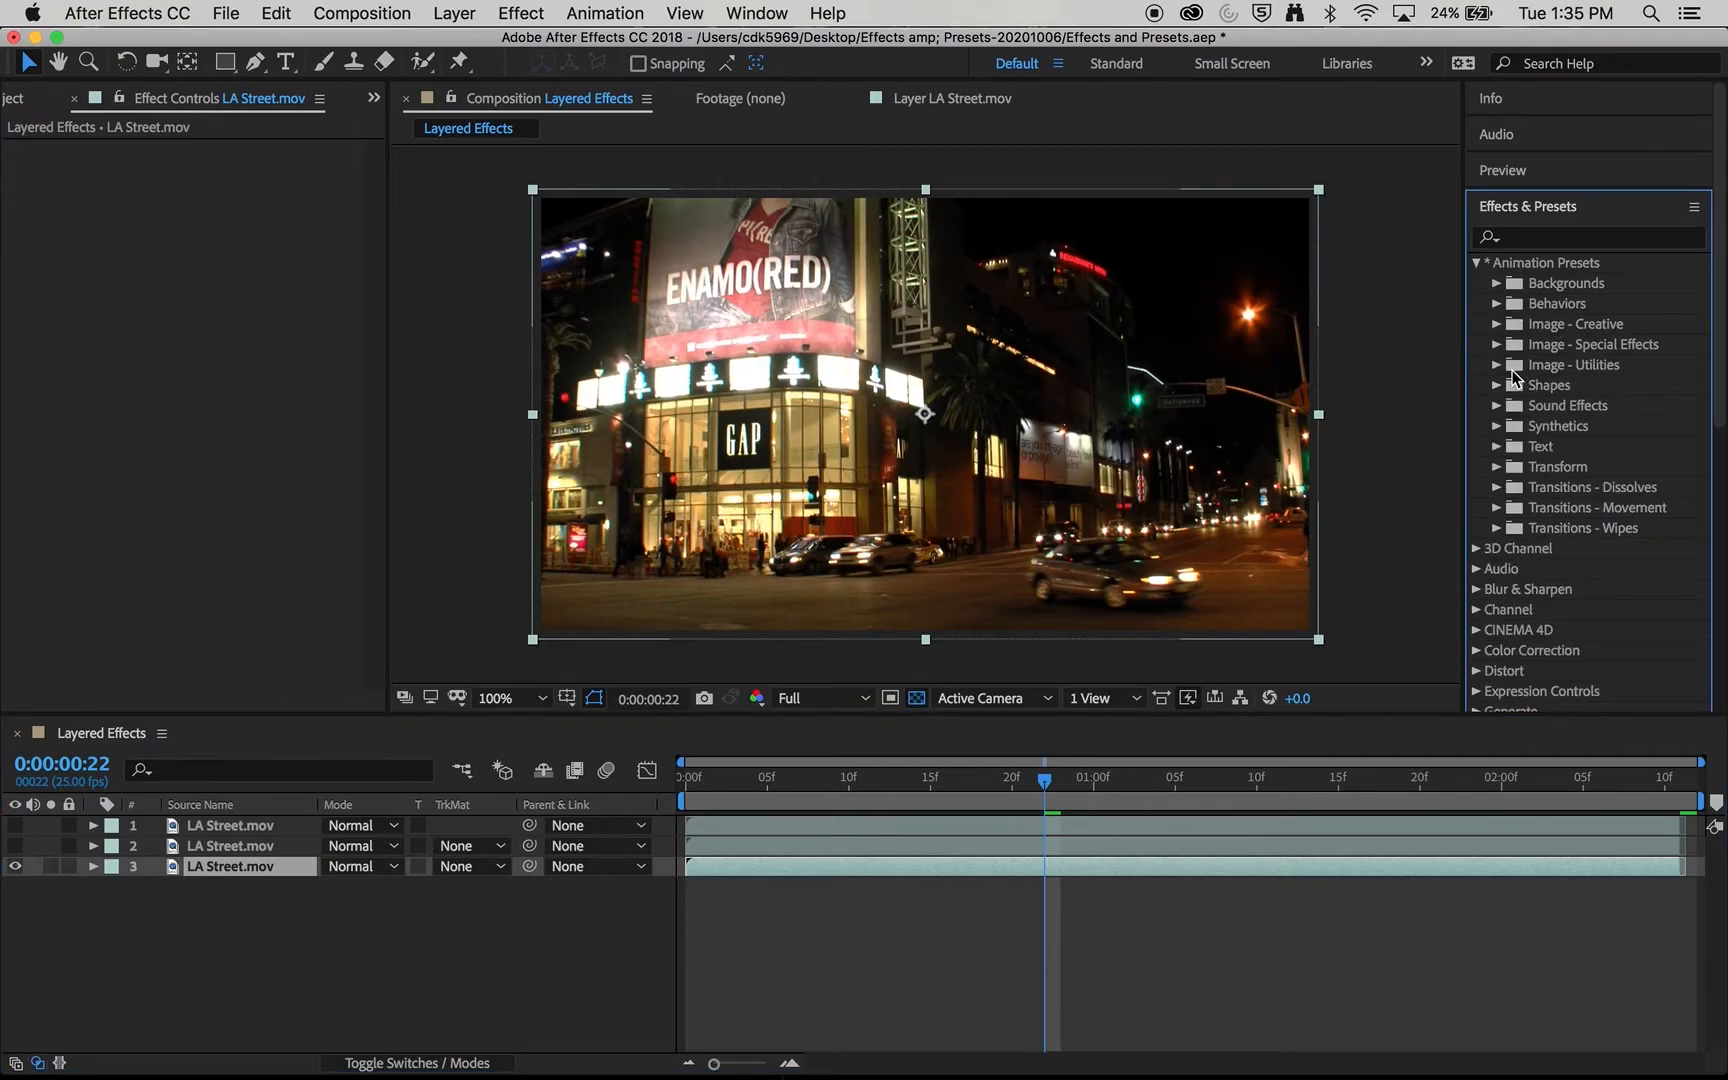
{"action": "left_click", "coordinate": [1496, 345]}
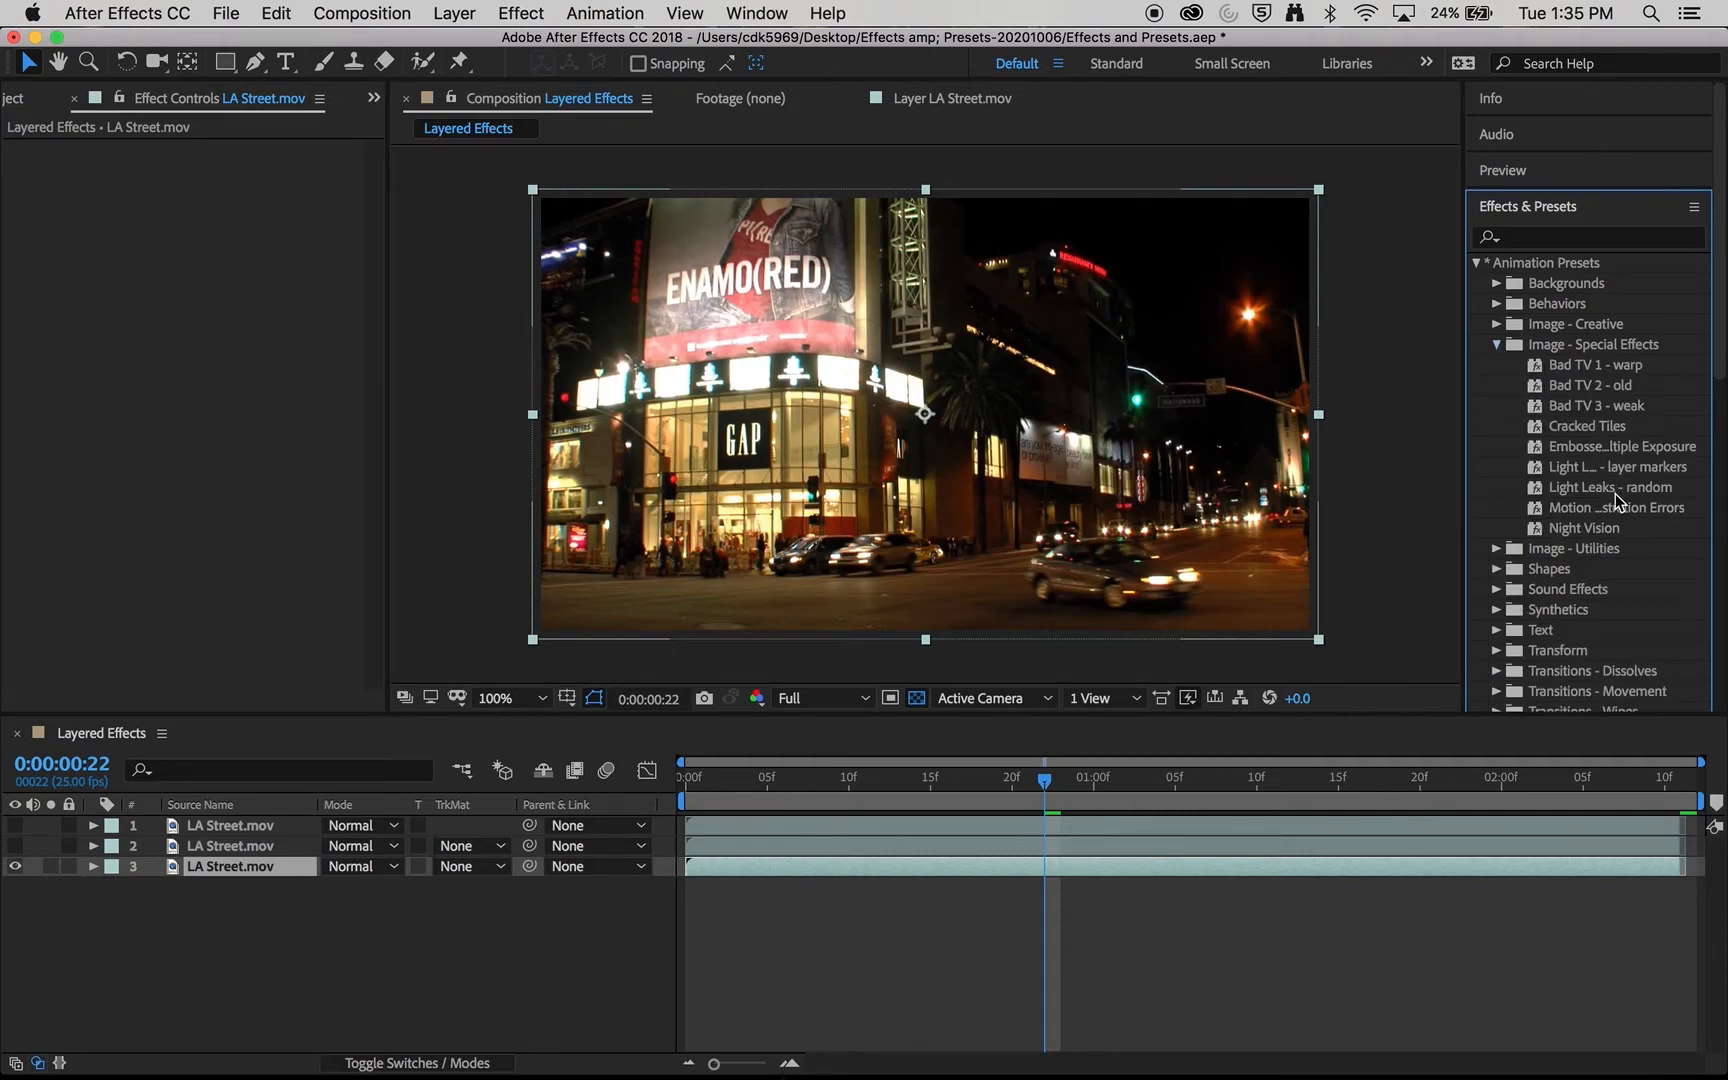
{"action": "left_click", "coordinate": [1602, 532]}
{"action": "left_click_drag", "start_coordinate": [1620, 535], "coordinate": [991, 431]}
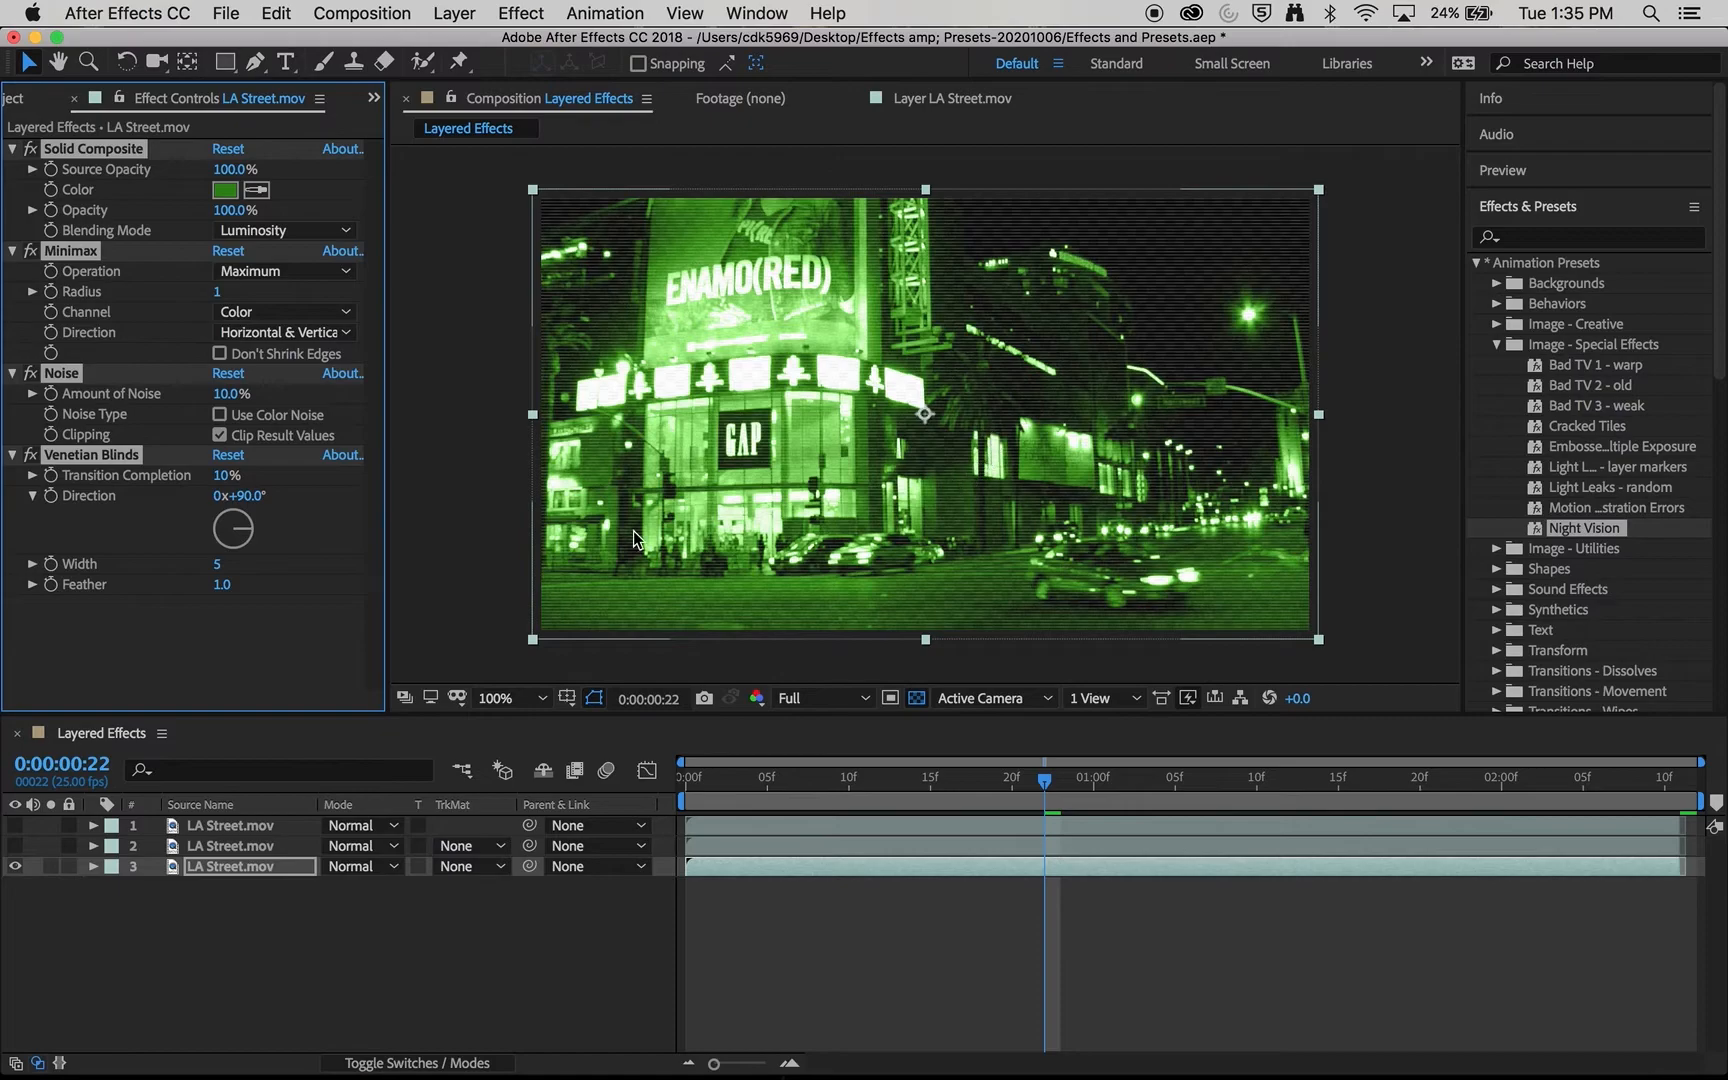
- Make the first and second layers visible over the third and check the effects on the second and third layers
{"action": "left_click", "coordinate": [15, 825]}
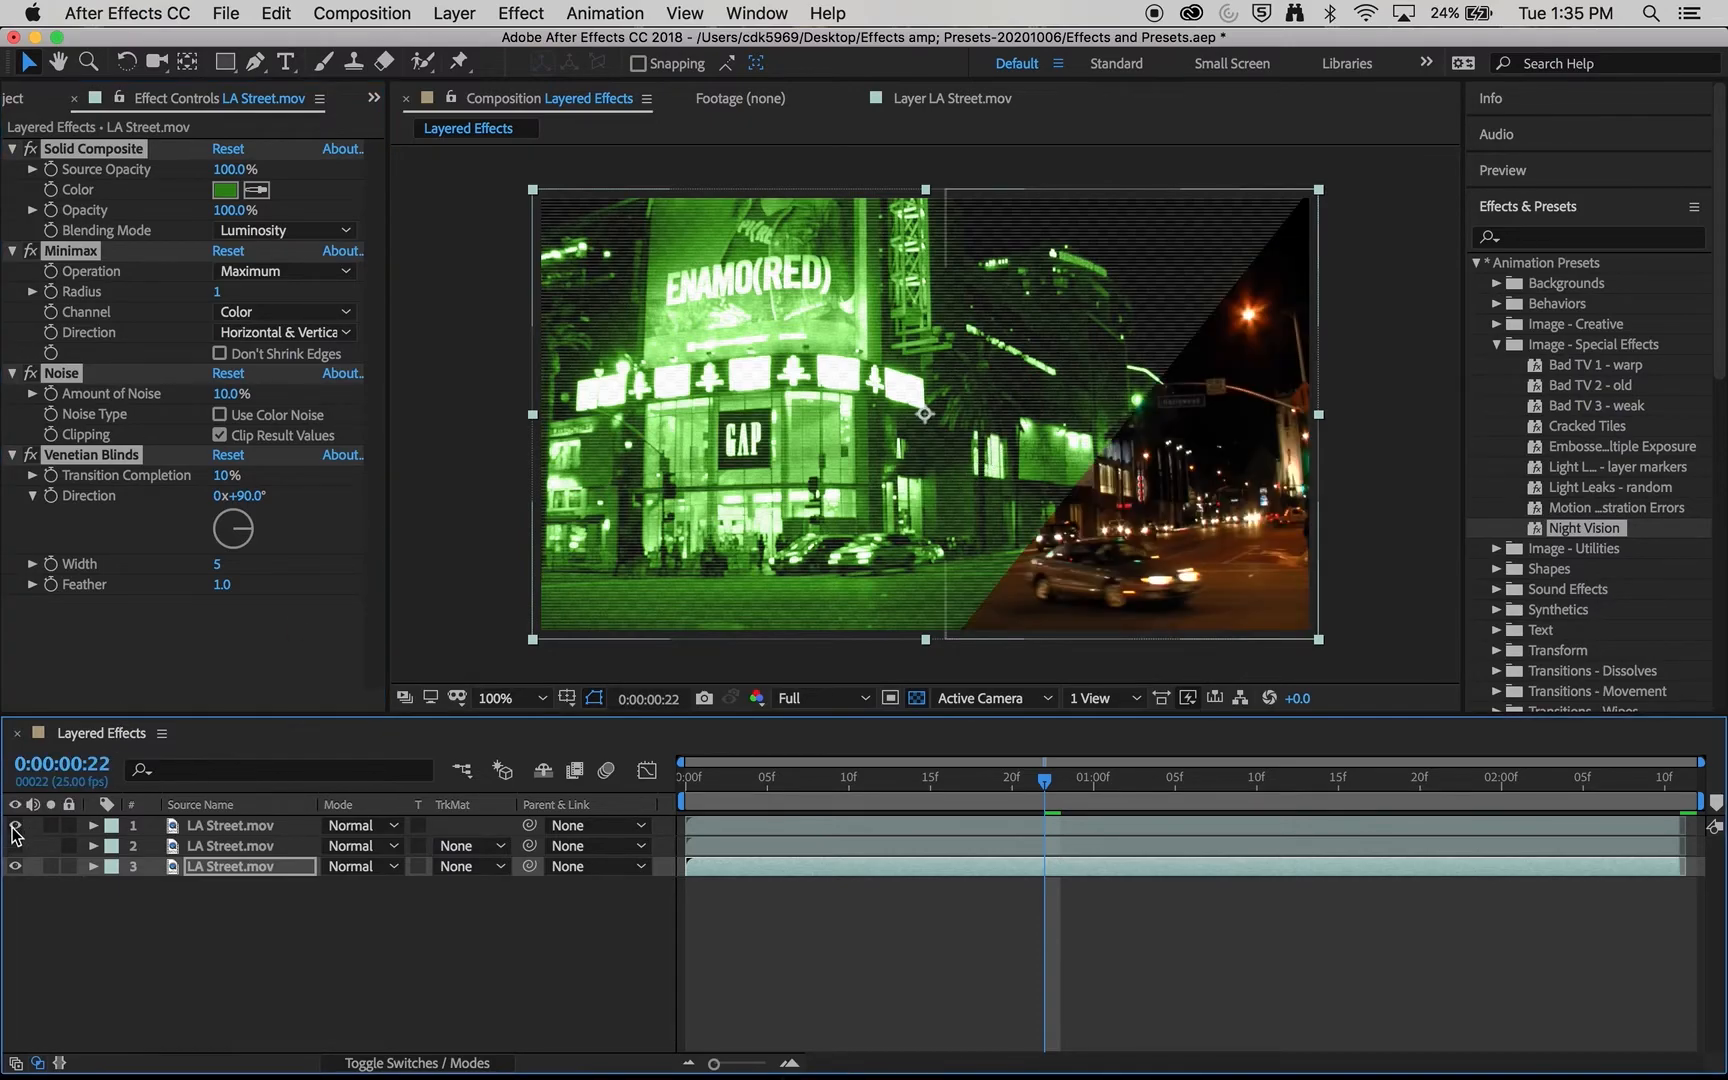
{"action": "left_click", "coordinate": [15, 845]}
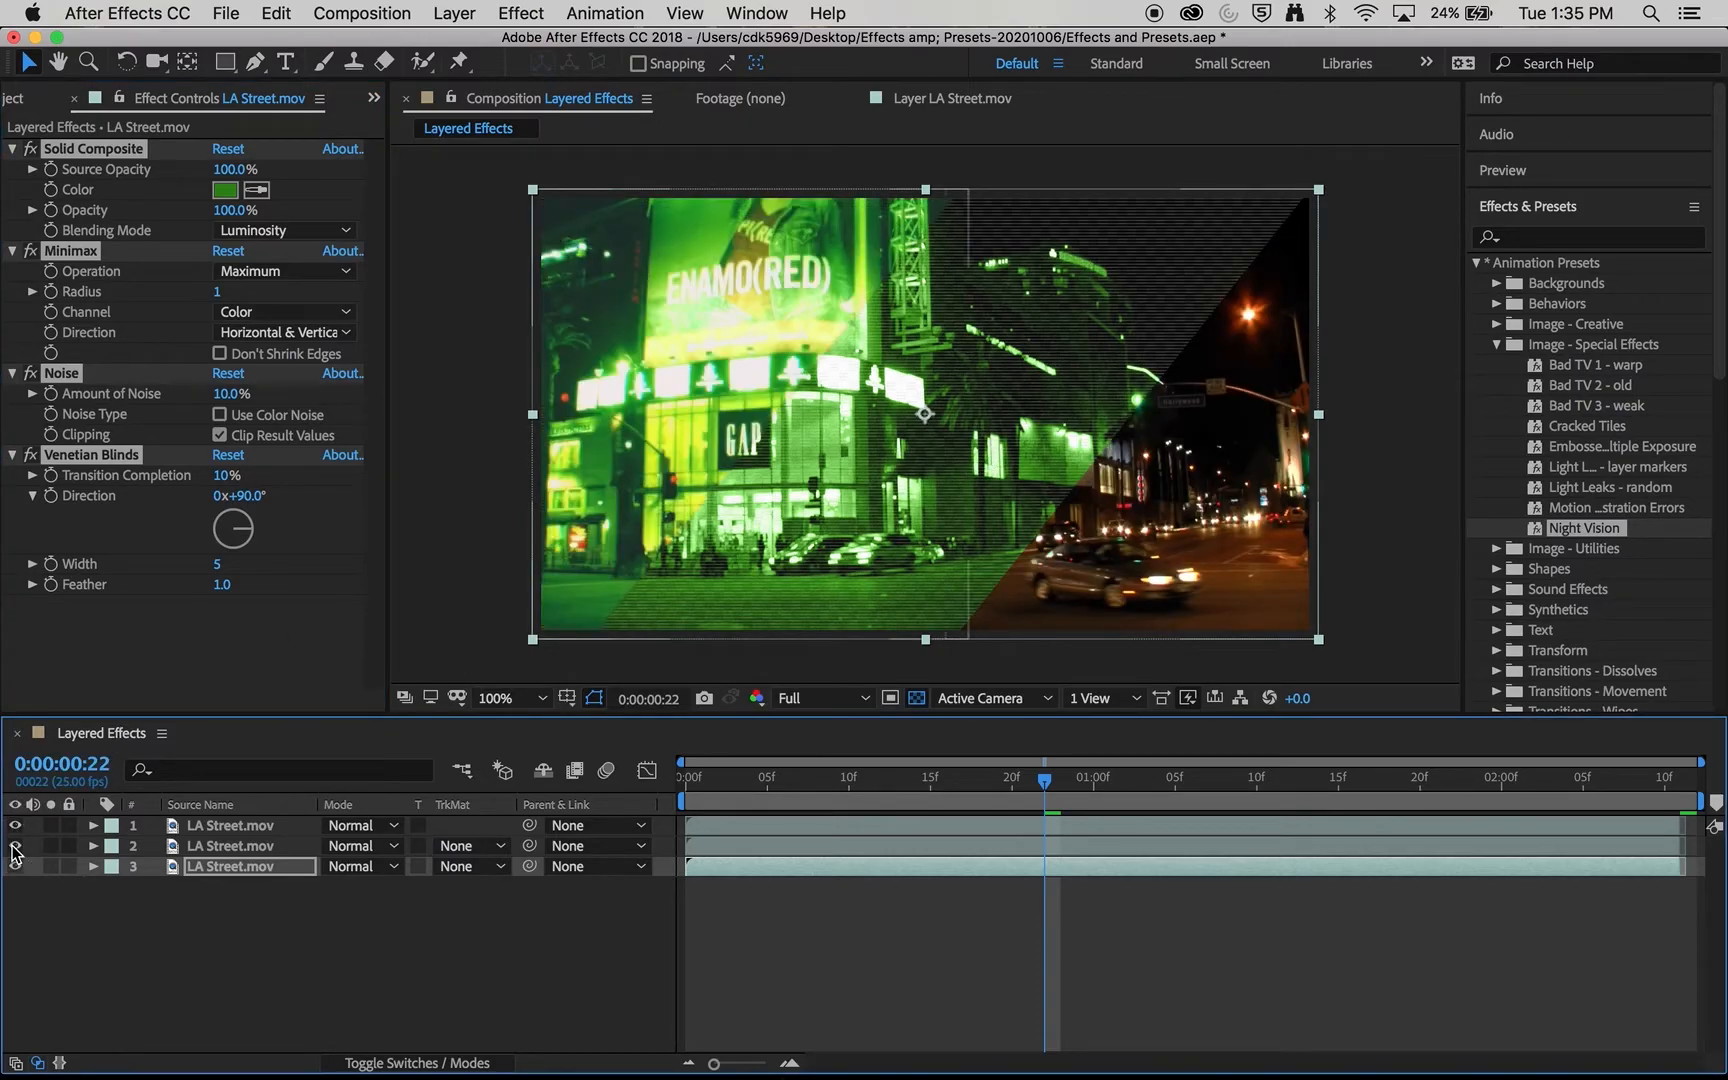
{"action": "left_click", "coordinate": [240, 848]}
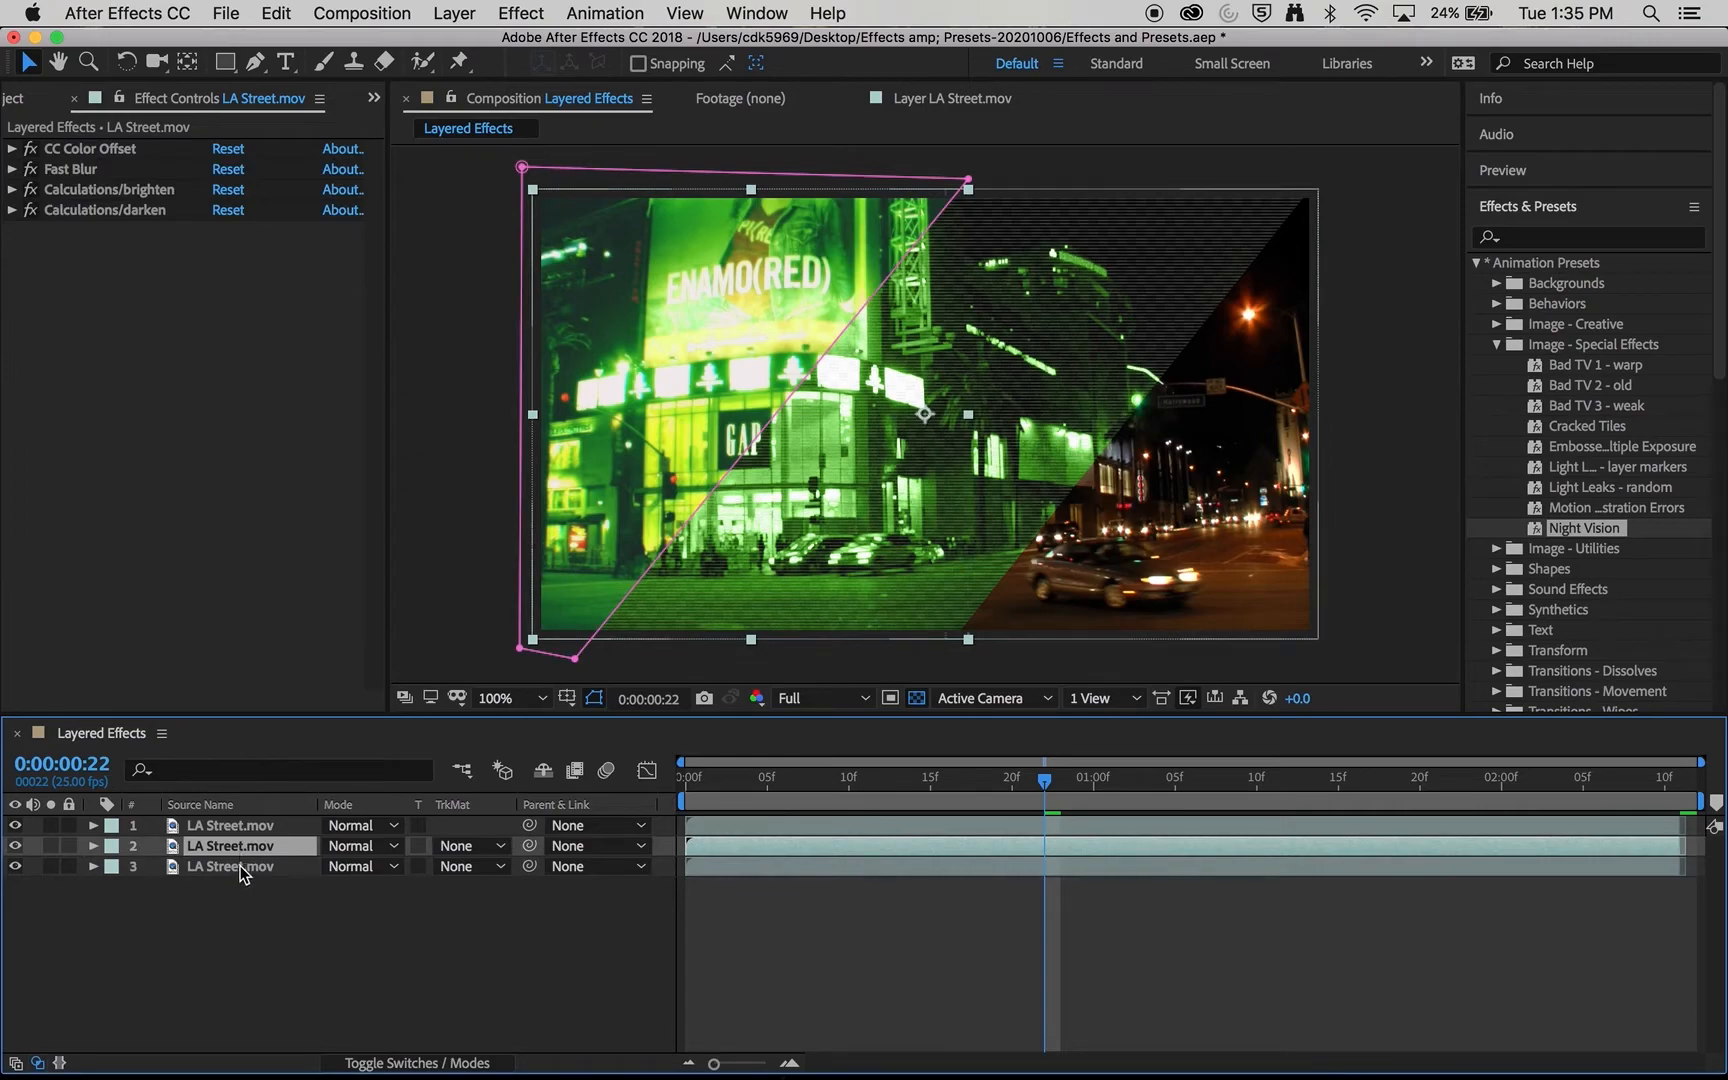
{"action": "left_click", "coordinate": [241, 870]}
{"action": "left_click", "coordinate": [640, 461]}
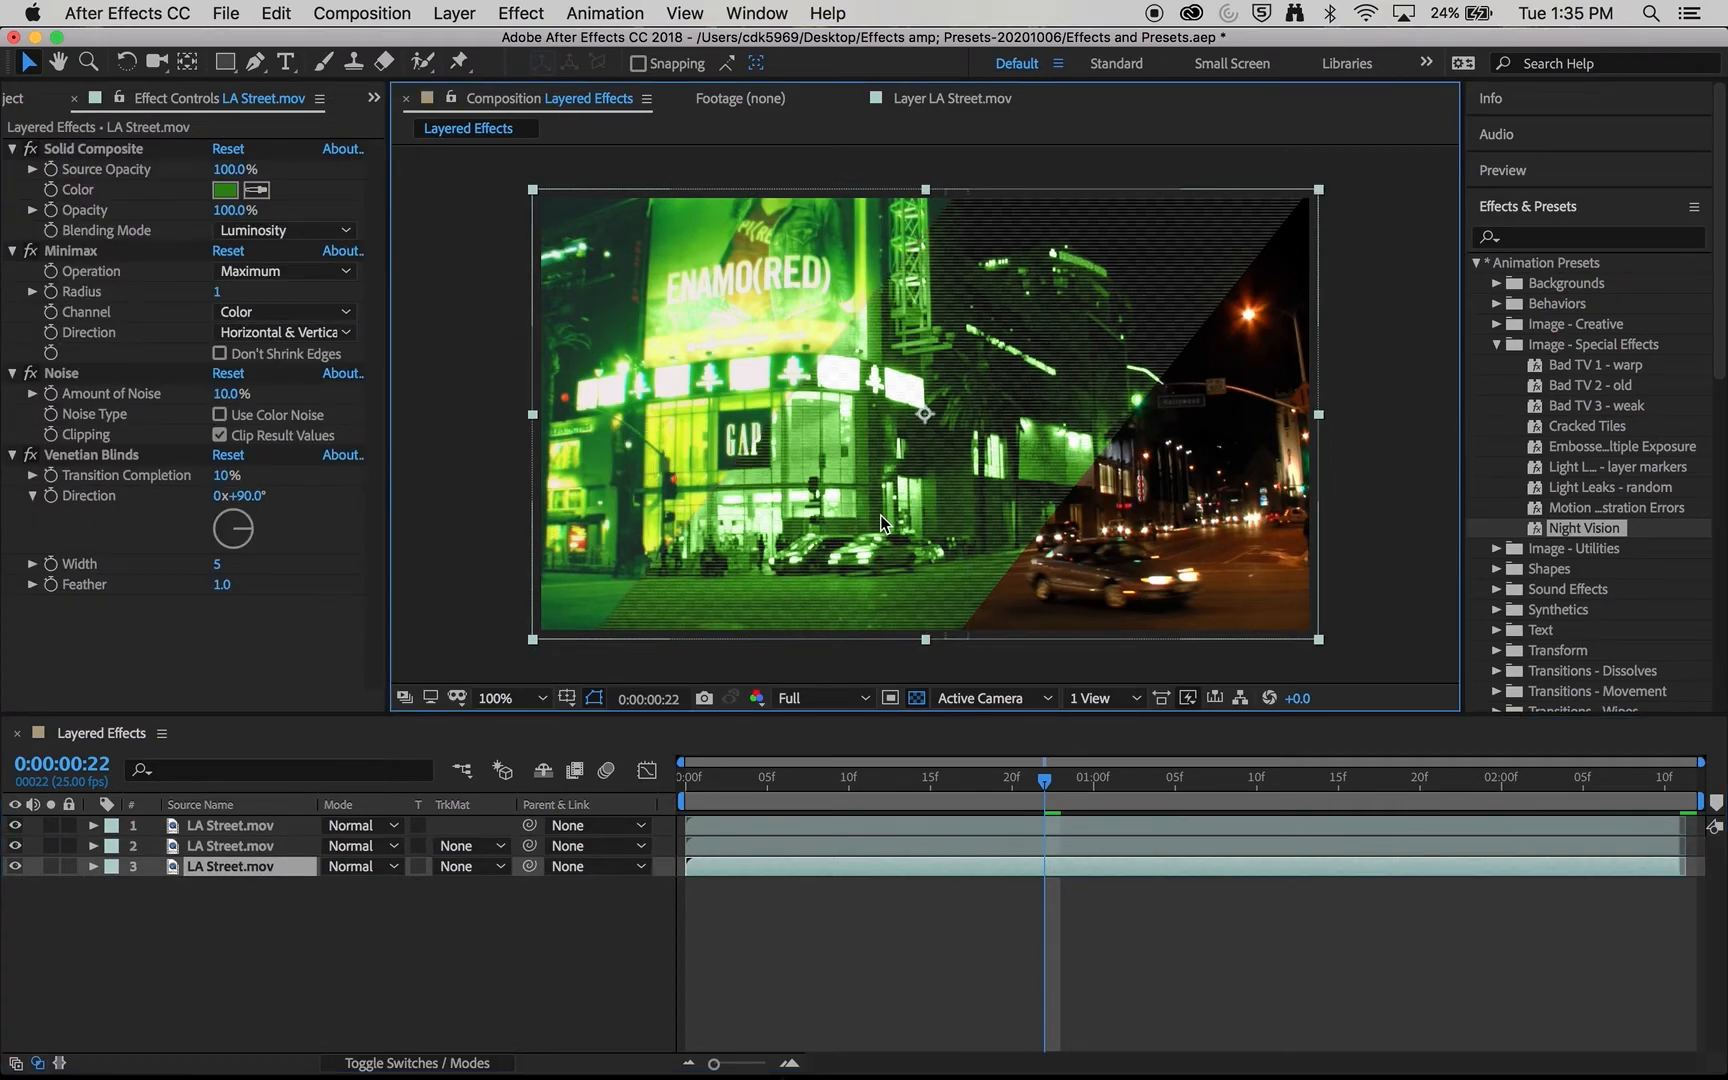
{"action": "left_click", "coordinate": [225, 864]}
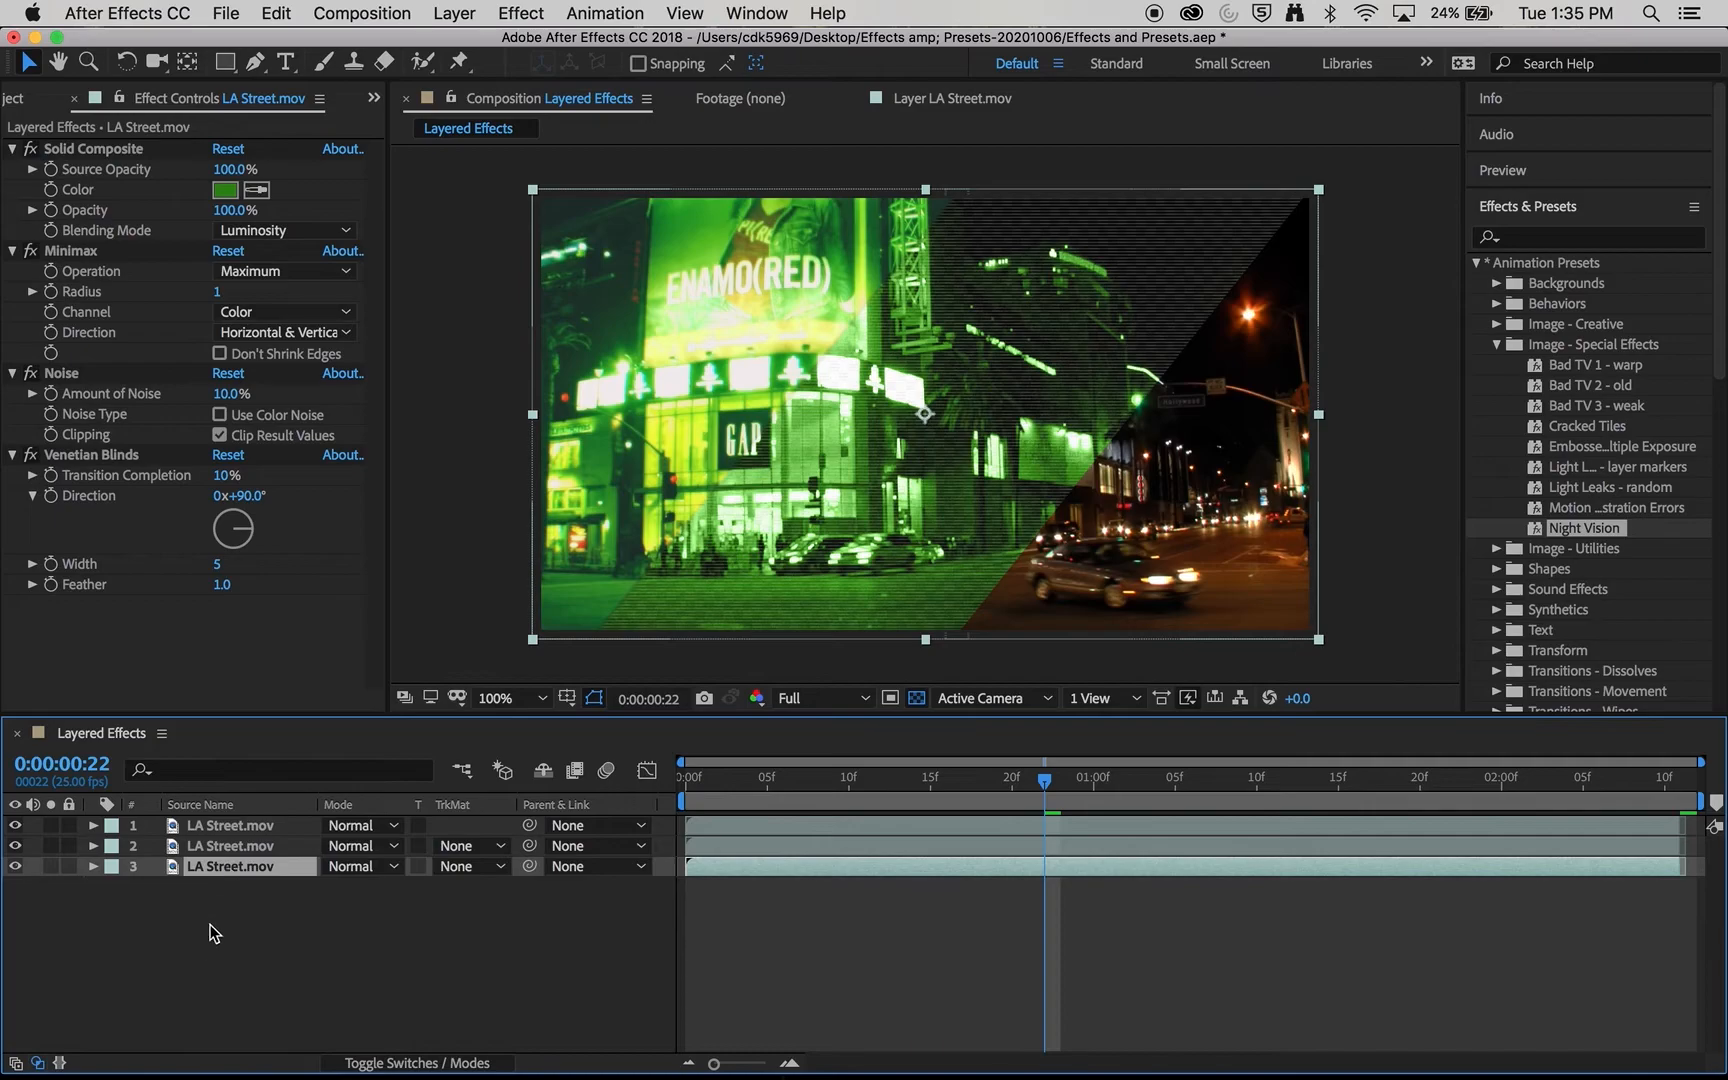
- Set the Solid Composite color on the third layer to dark blue 001A80
{"action": "left_click", "coordinate": [225, 189]}
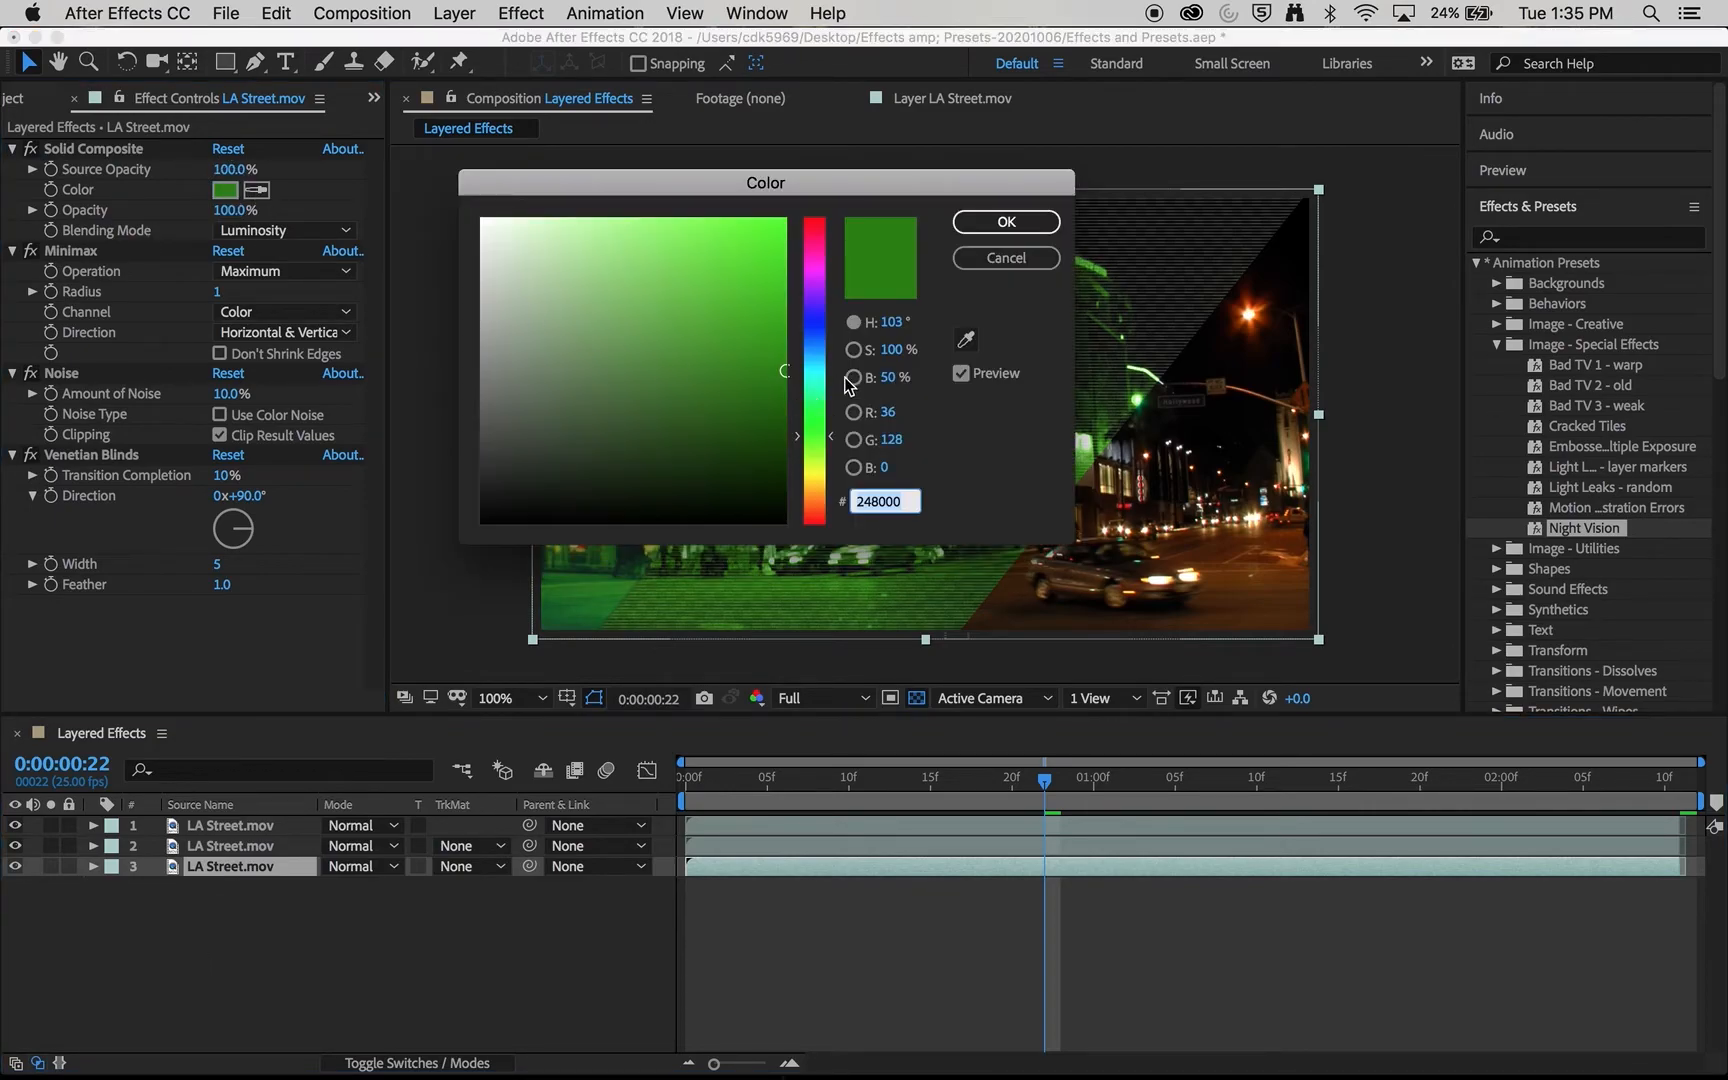
{"action": "left_click", "coordinate": [817, 337]}
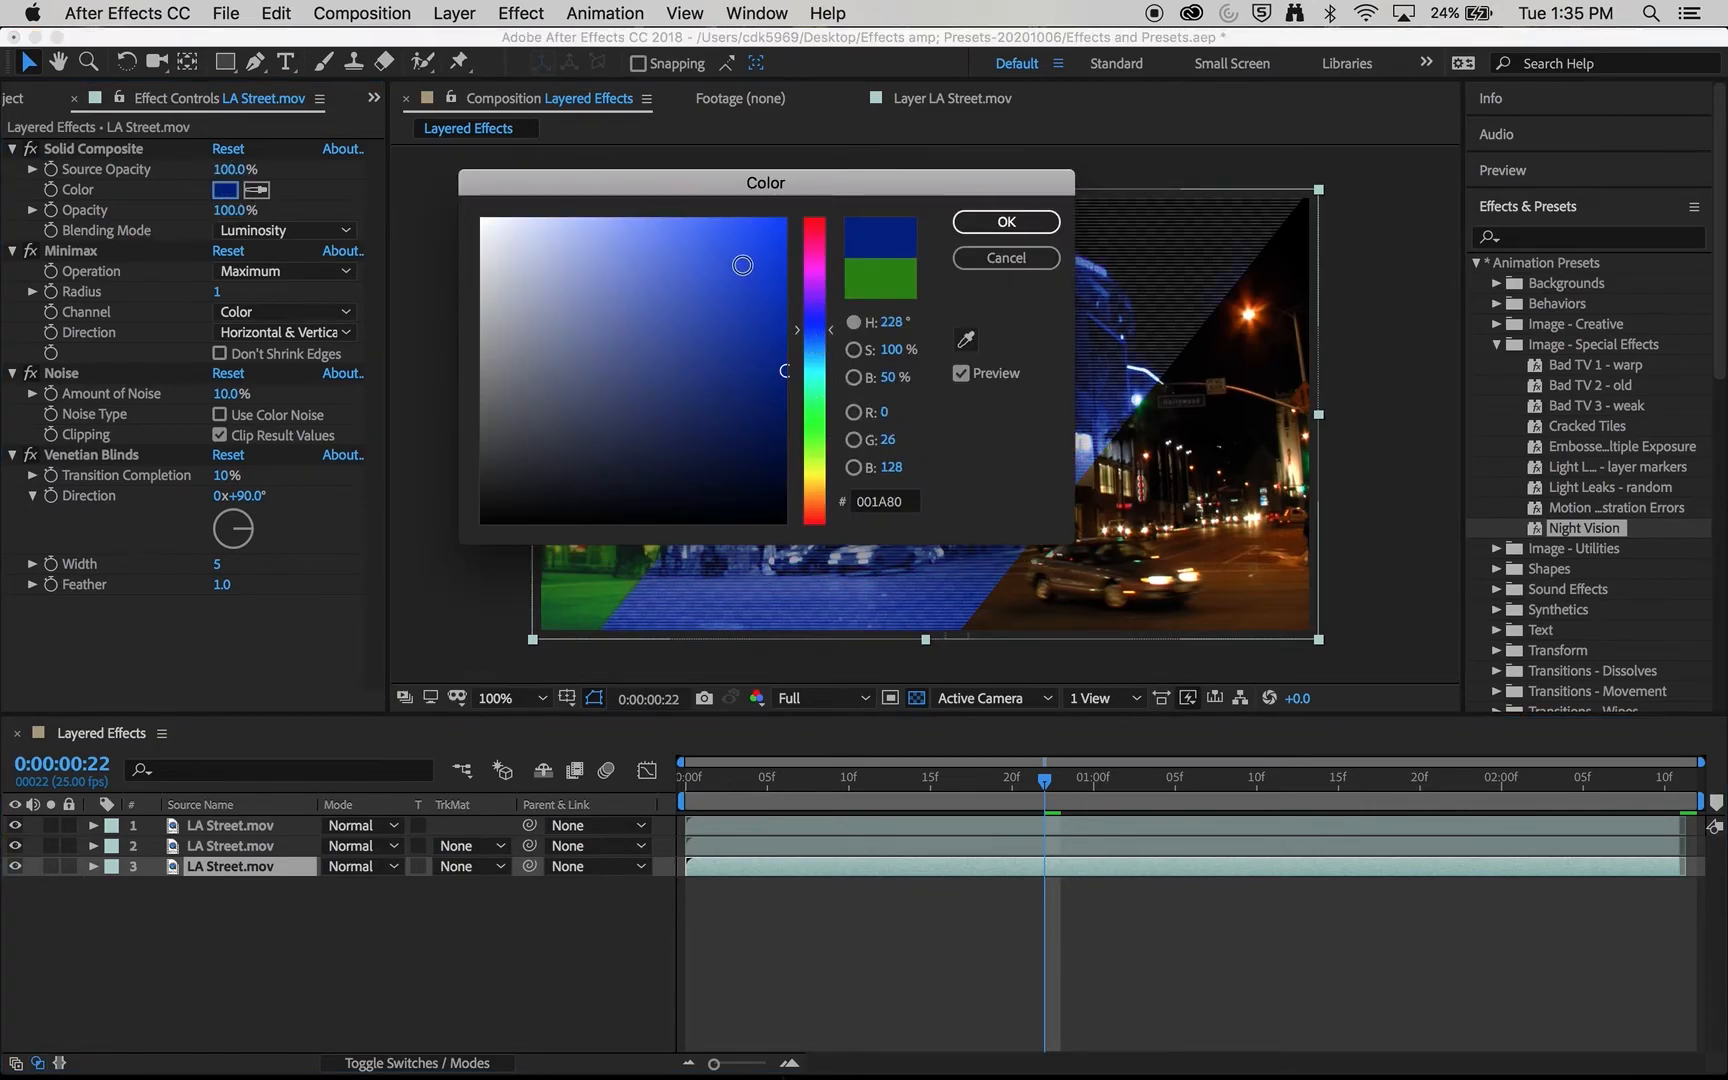
{"action": "left_click", "coordinate": [997, 222]}
- Turn off the composition's transparency grid and set the third layer's Venetian Blinds width to 8
{"action": "mouse_move", "coordinate": [846, 784]}
{"action": "left_mouse_down"}
{"action": "mouse_move", "coordinate": [800, 785]}
{"action": "mouse_move", "coordinate": [866, 785]}
{"action": "left_mouse_up"}
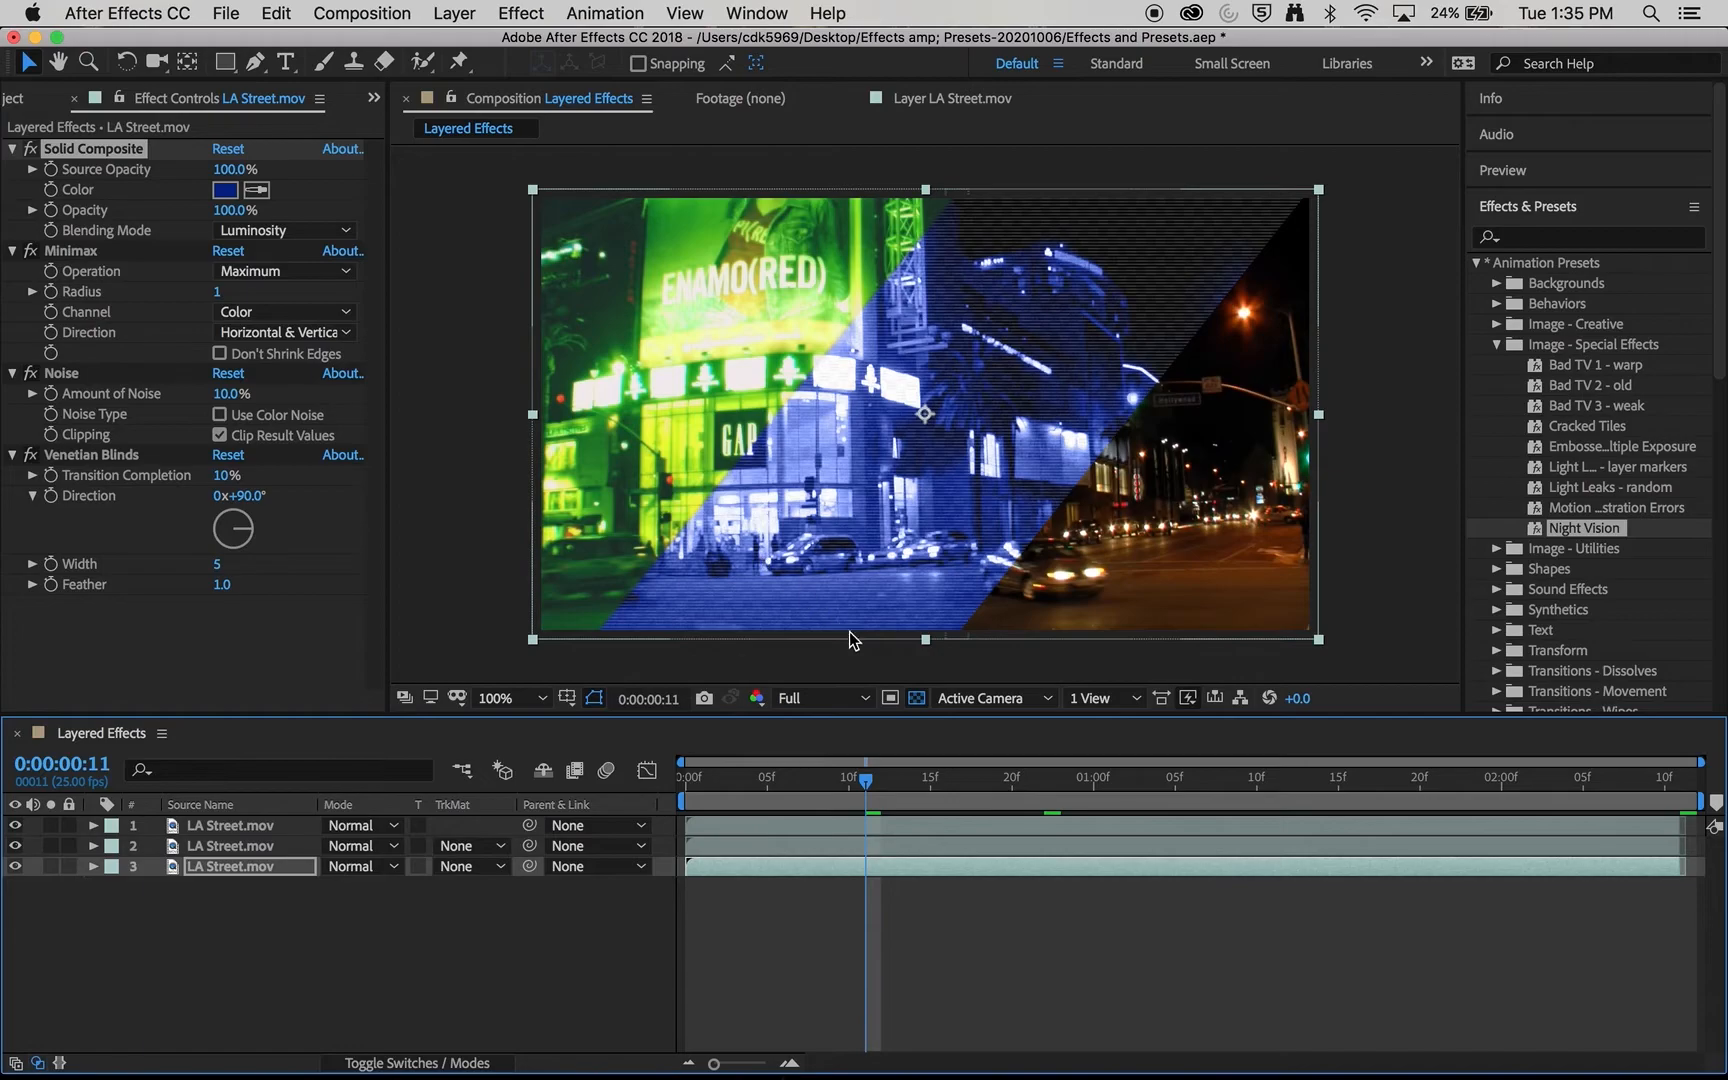
{"action": "left_click", "coordinate": [916, 699]}
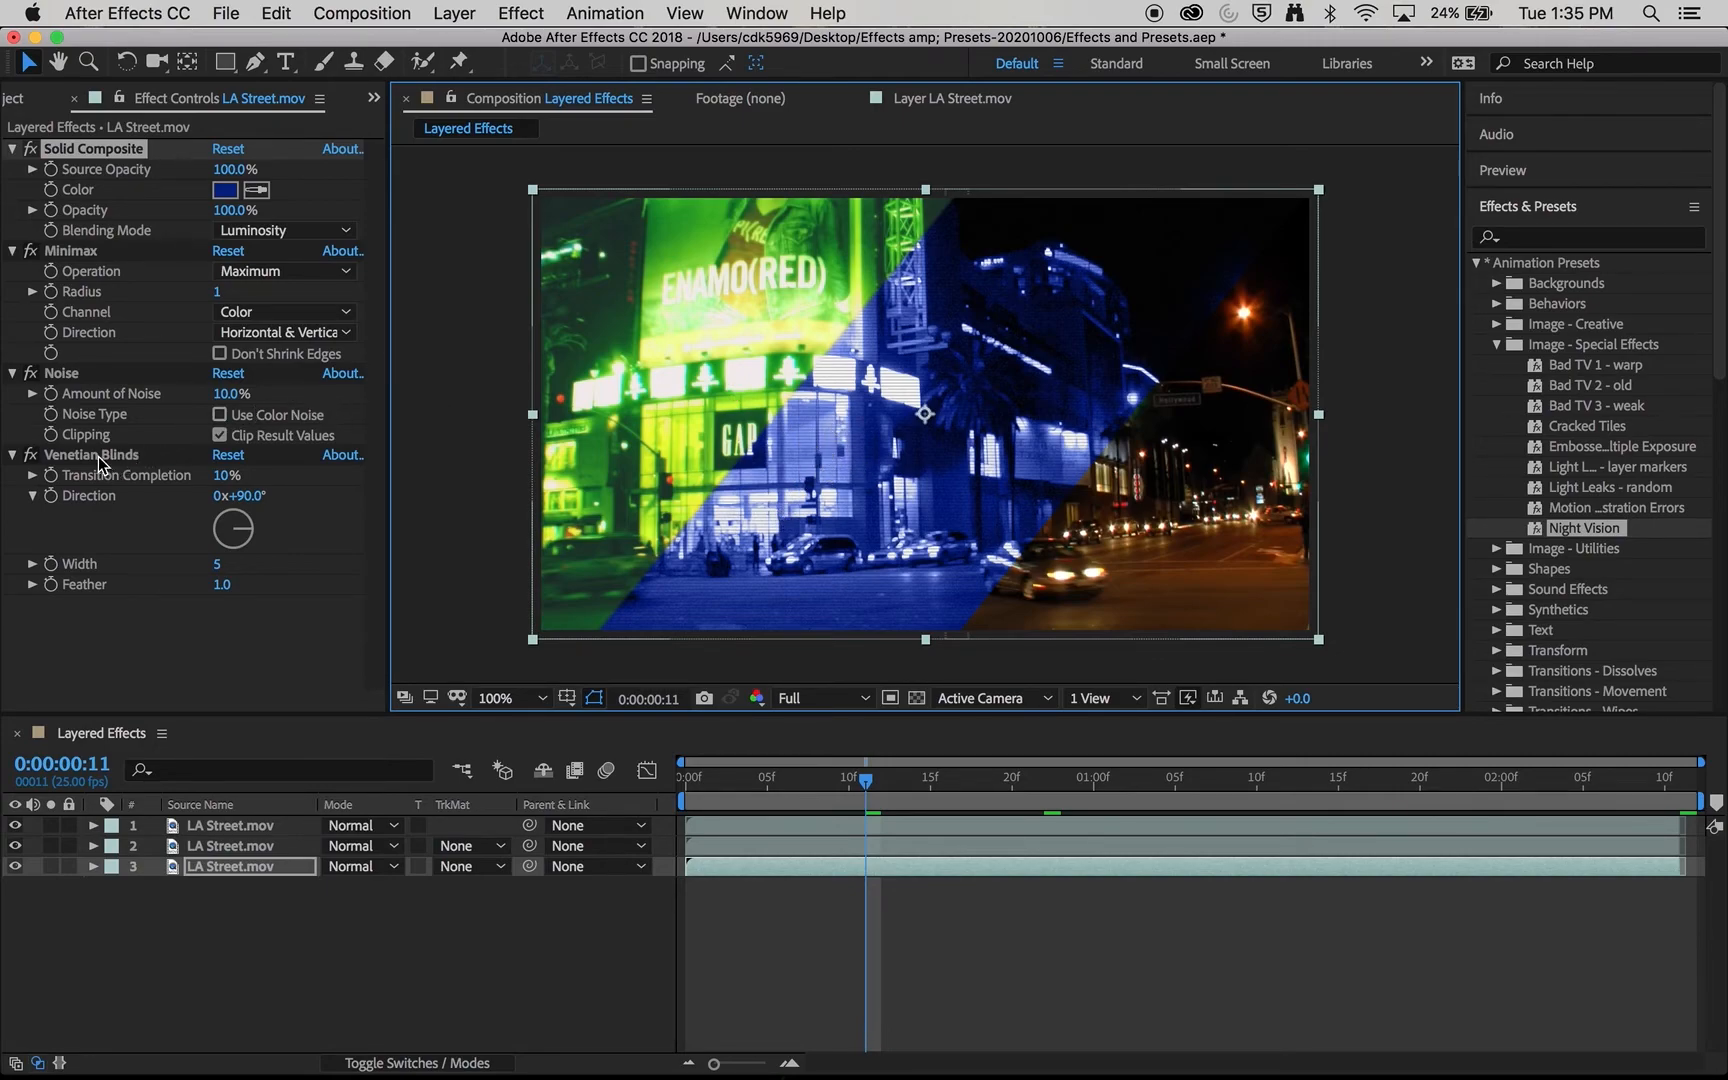
{"action": "mouse_move", "coordinate": [218, 566]}
{"action": "left_mouse_down"}
{"action": "mouse_move", "coordinate": [242, 571]}
{"action": "mouse_move", "coordinate": [224, 575]}
{"action": "left_mouse_up"}
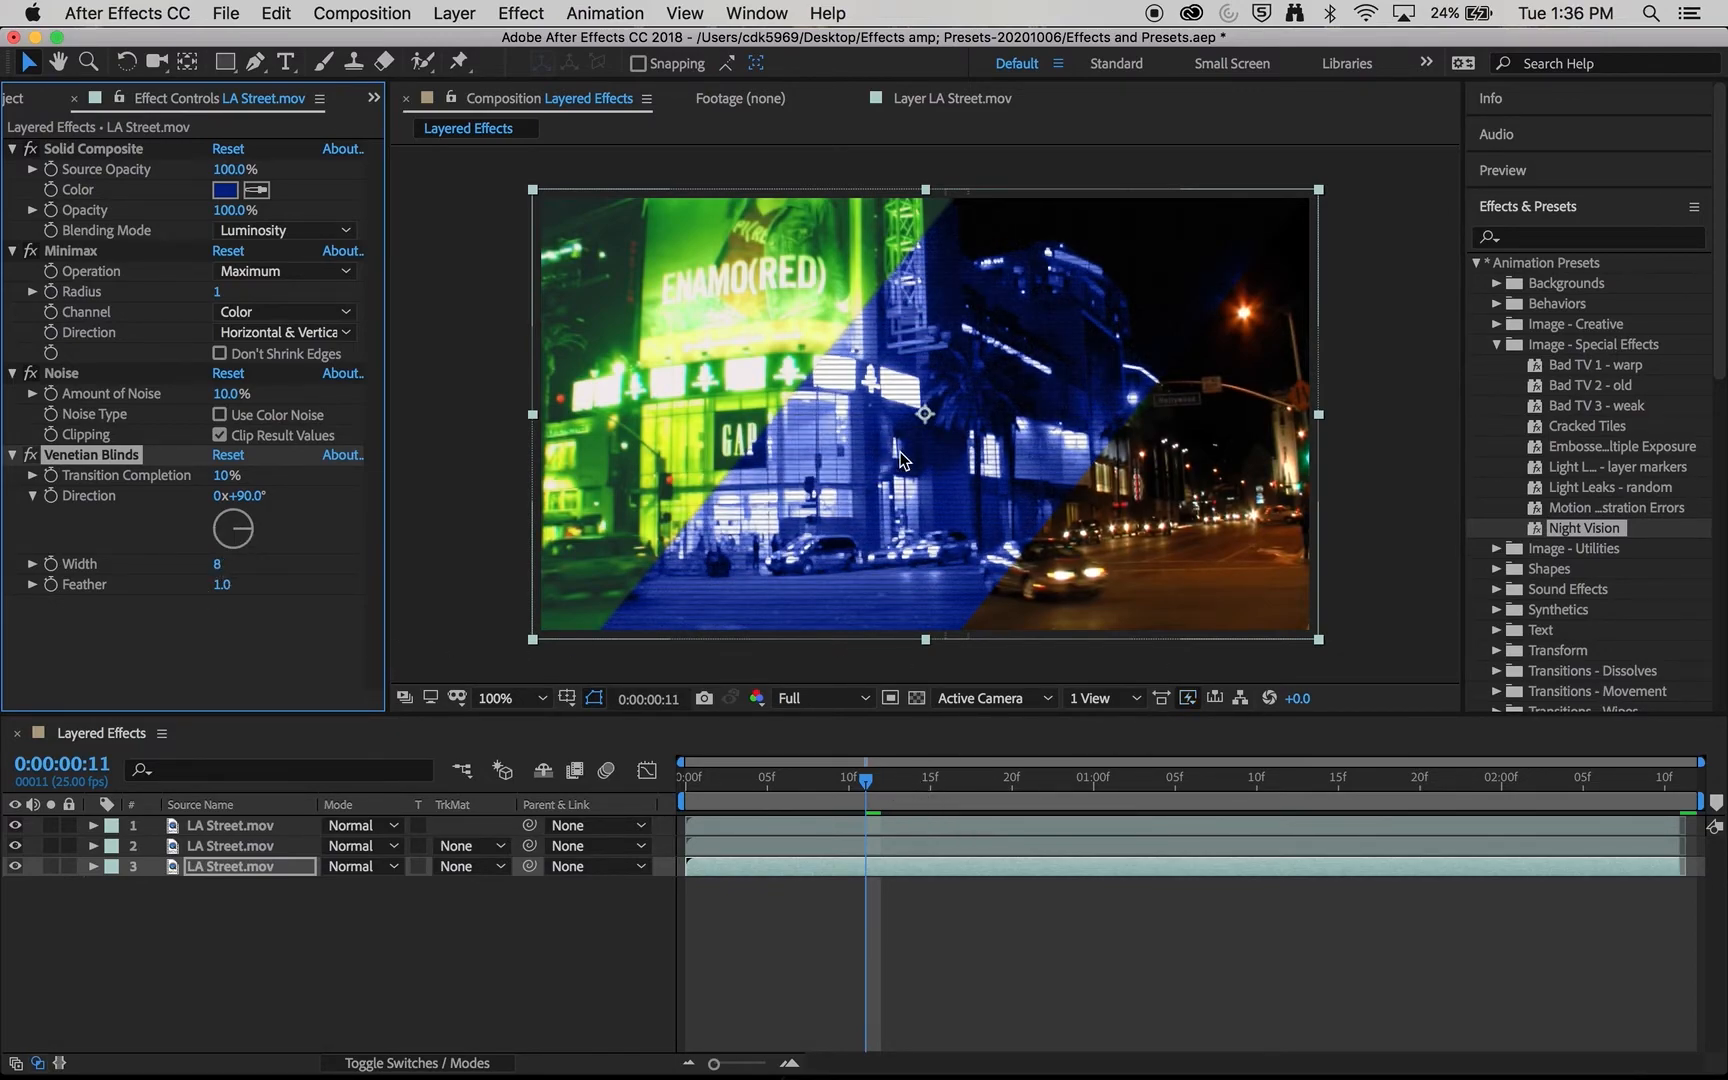
- Apply the Bloom - brights+darks preset from Image - Creative to the first layer and collapse its effect settings
{"action": "left_click", "coordinate": [228, 846]}
{"action": "left_click", "coordinate": [231, 823]}
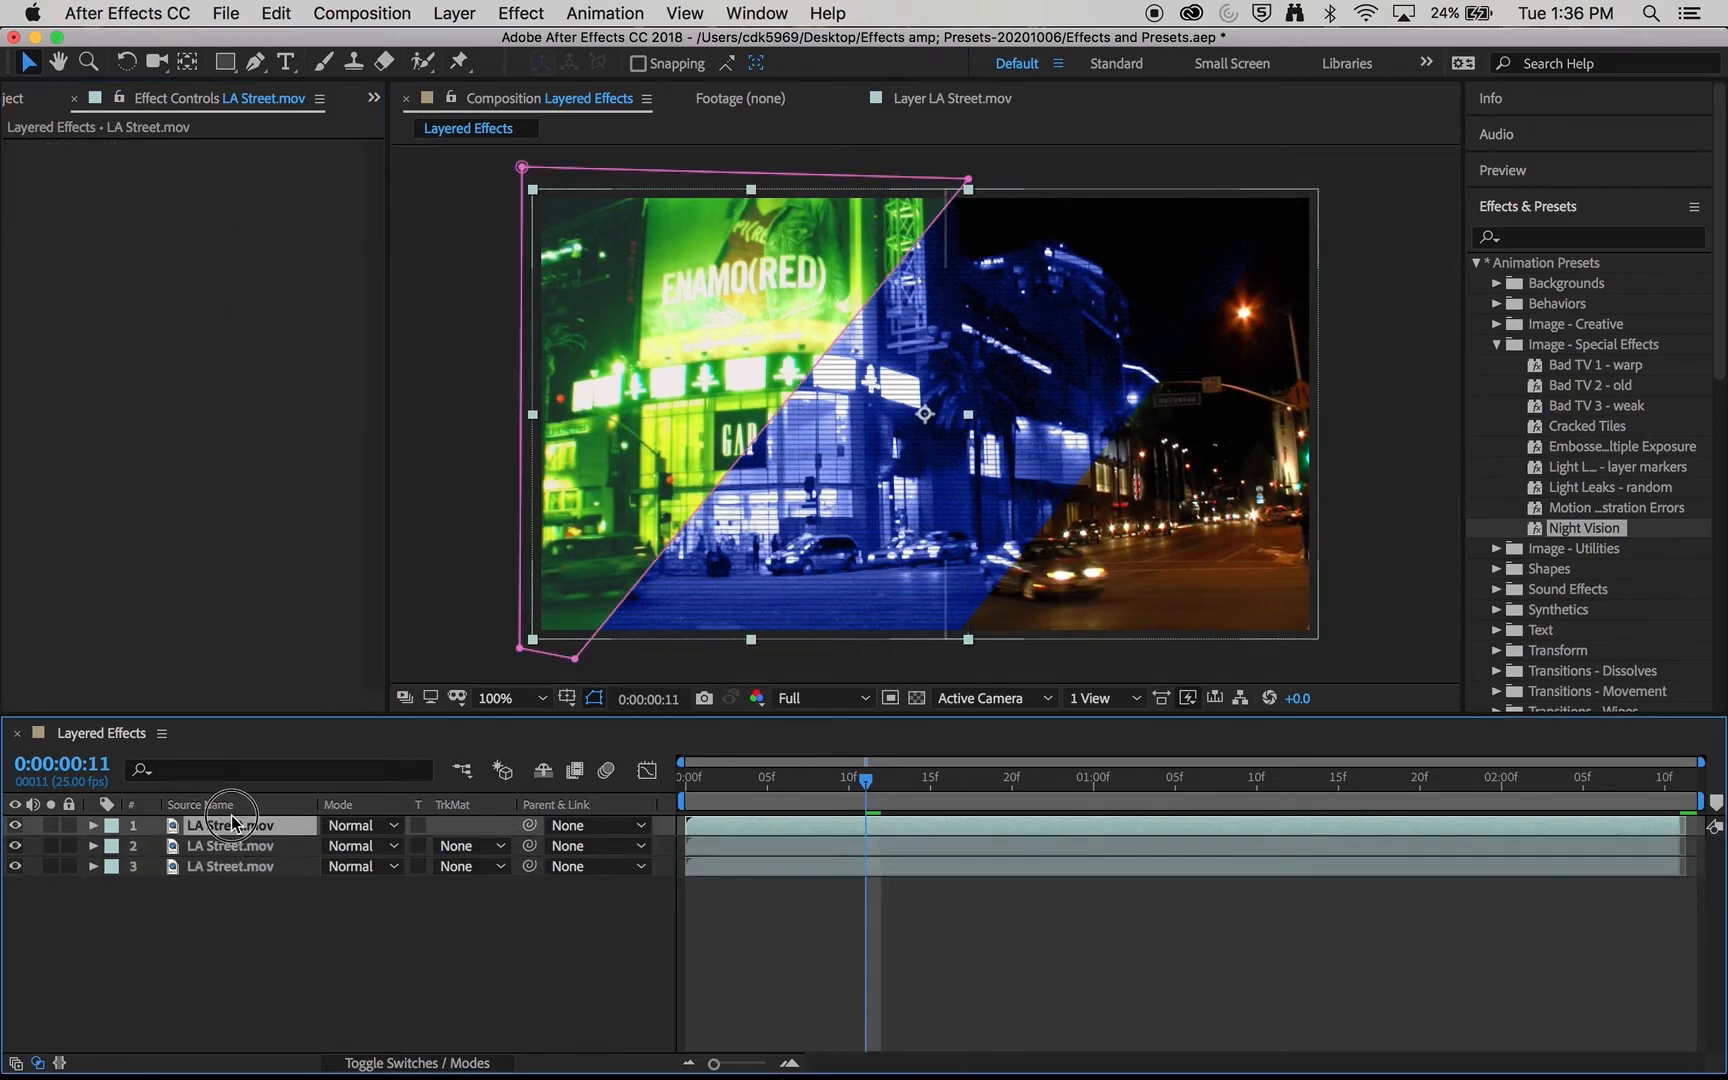
{"action": "left_click", "coordinate": [1496, 344]}
{"action": "left_click", "coordinate": [1497, 324]}
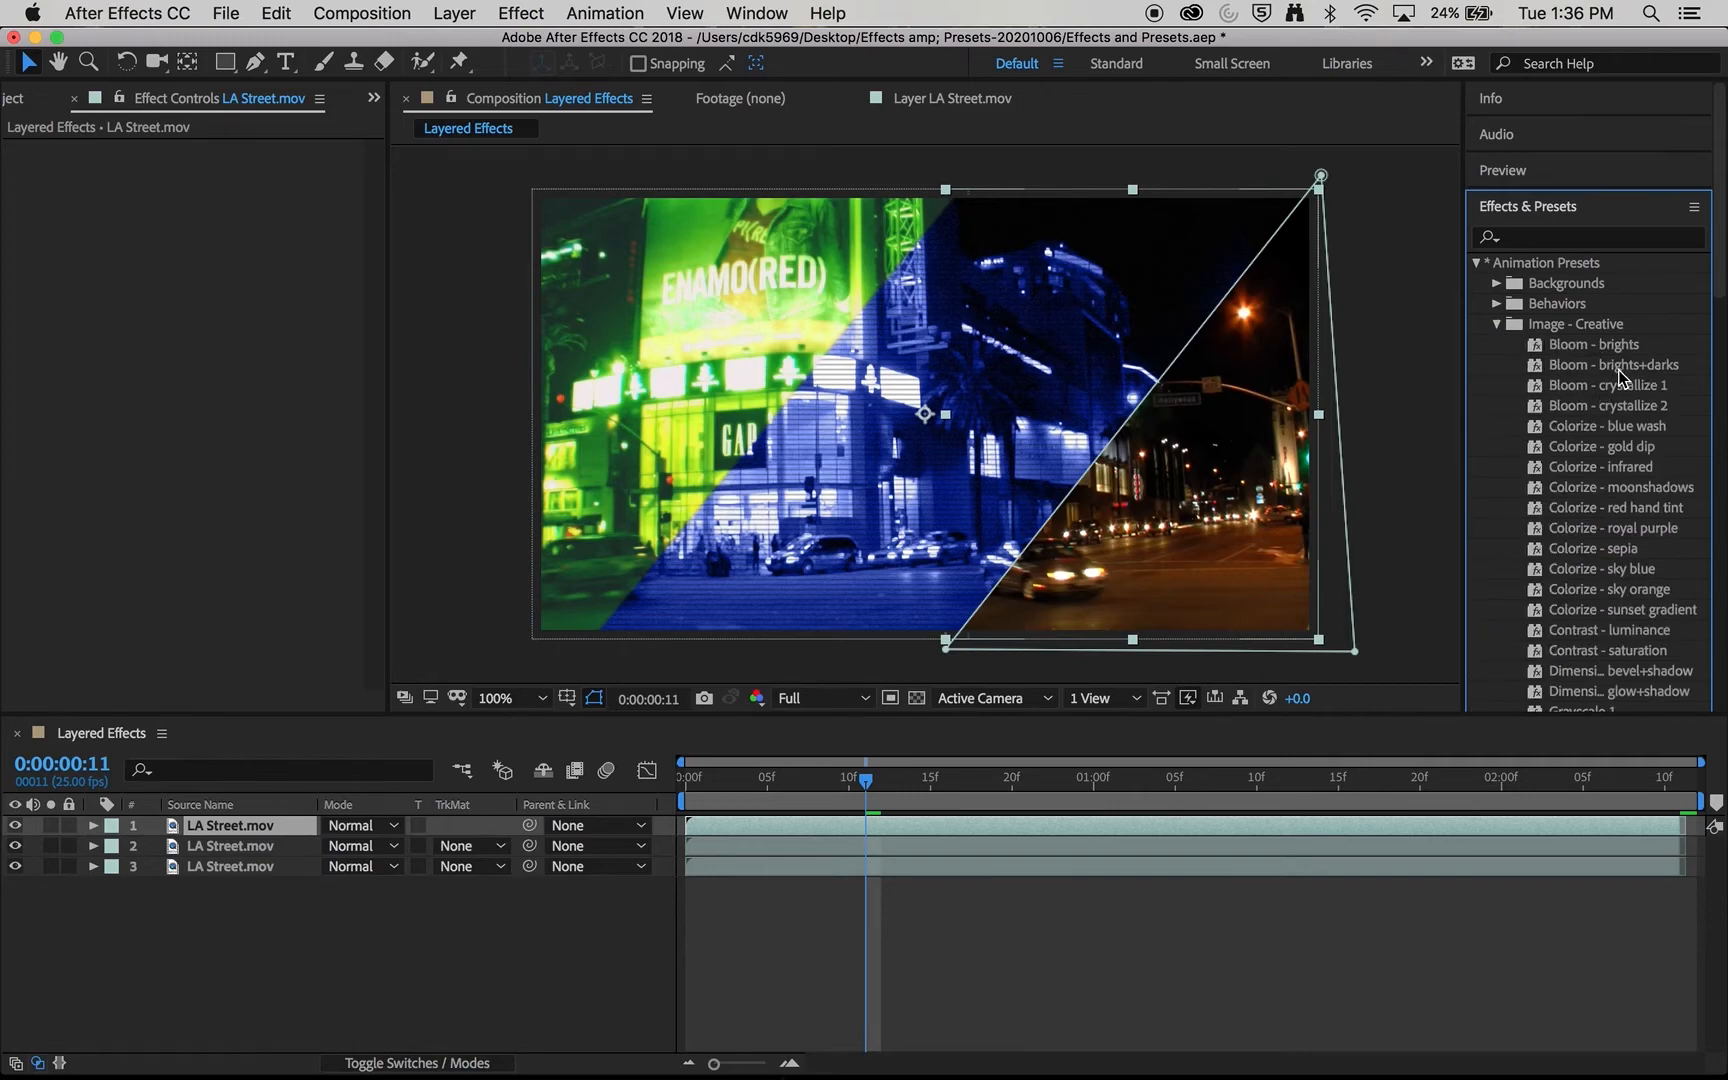
{"action": "left_click", "coordinate": [1655, 369]}
{"action": "left_click_drag", "start_coordinate": [1658, 369], "coordinate": [1180, 568]}
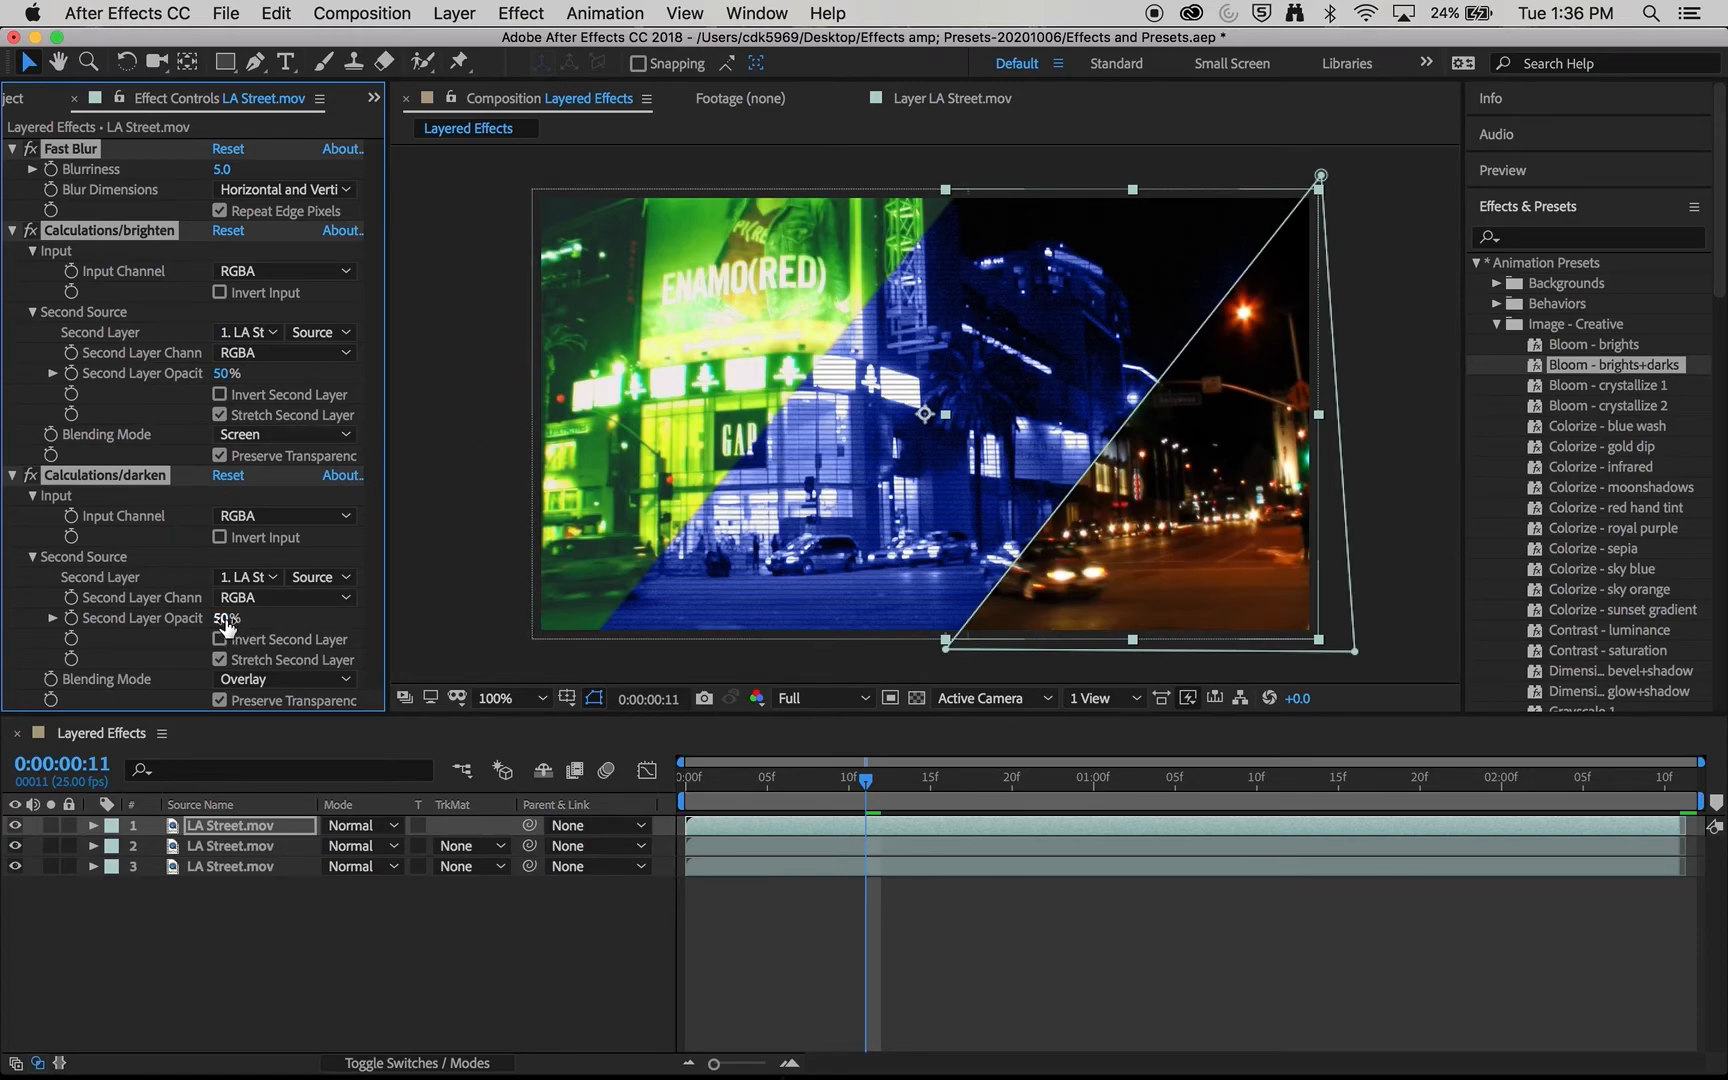
{"action": "left_click", "coordinate": [12, 475]}
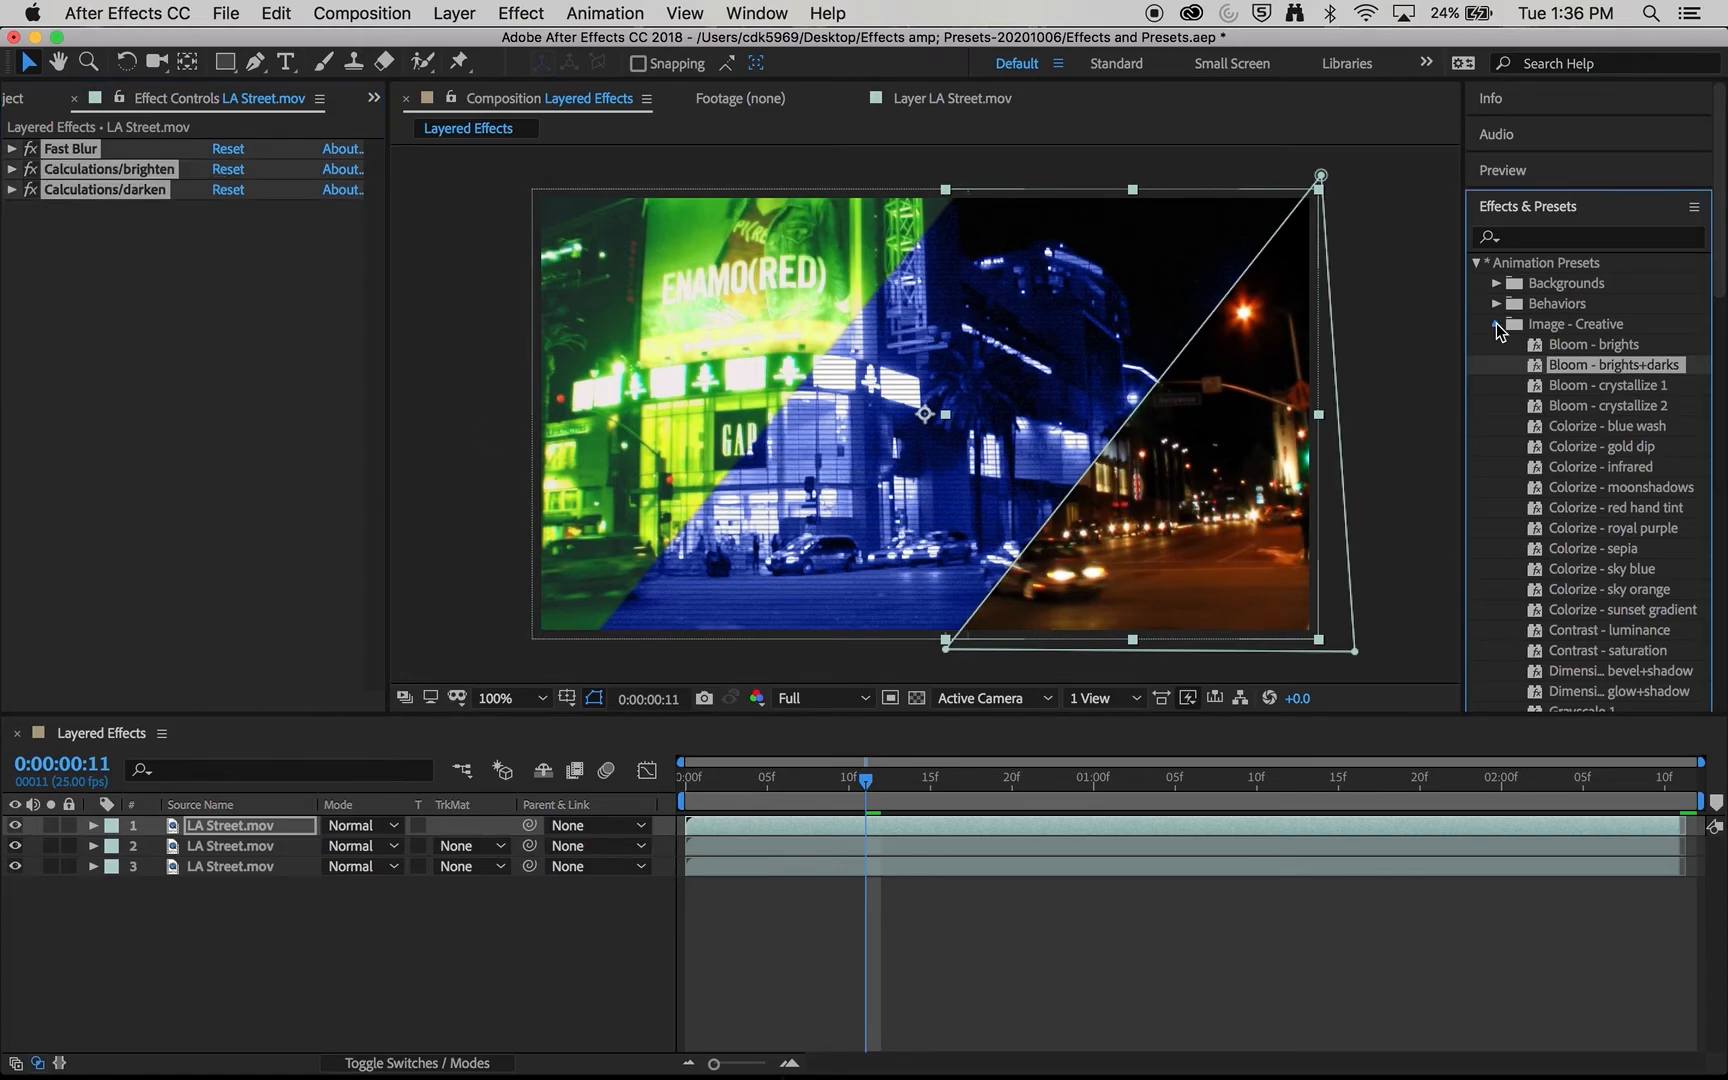
{"action": "left_click", "coordinate": [1496, 324]}
- Search the effects and presets for "glow" and apply the Stylize Glow effect to the first layer
{"action": "left_click", "coordinate": [1546, 238]}
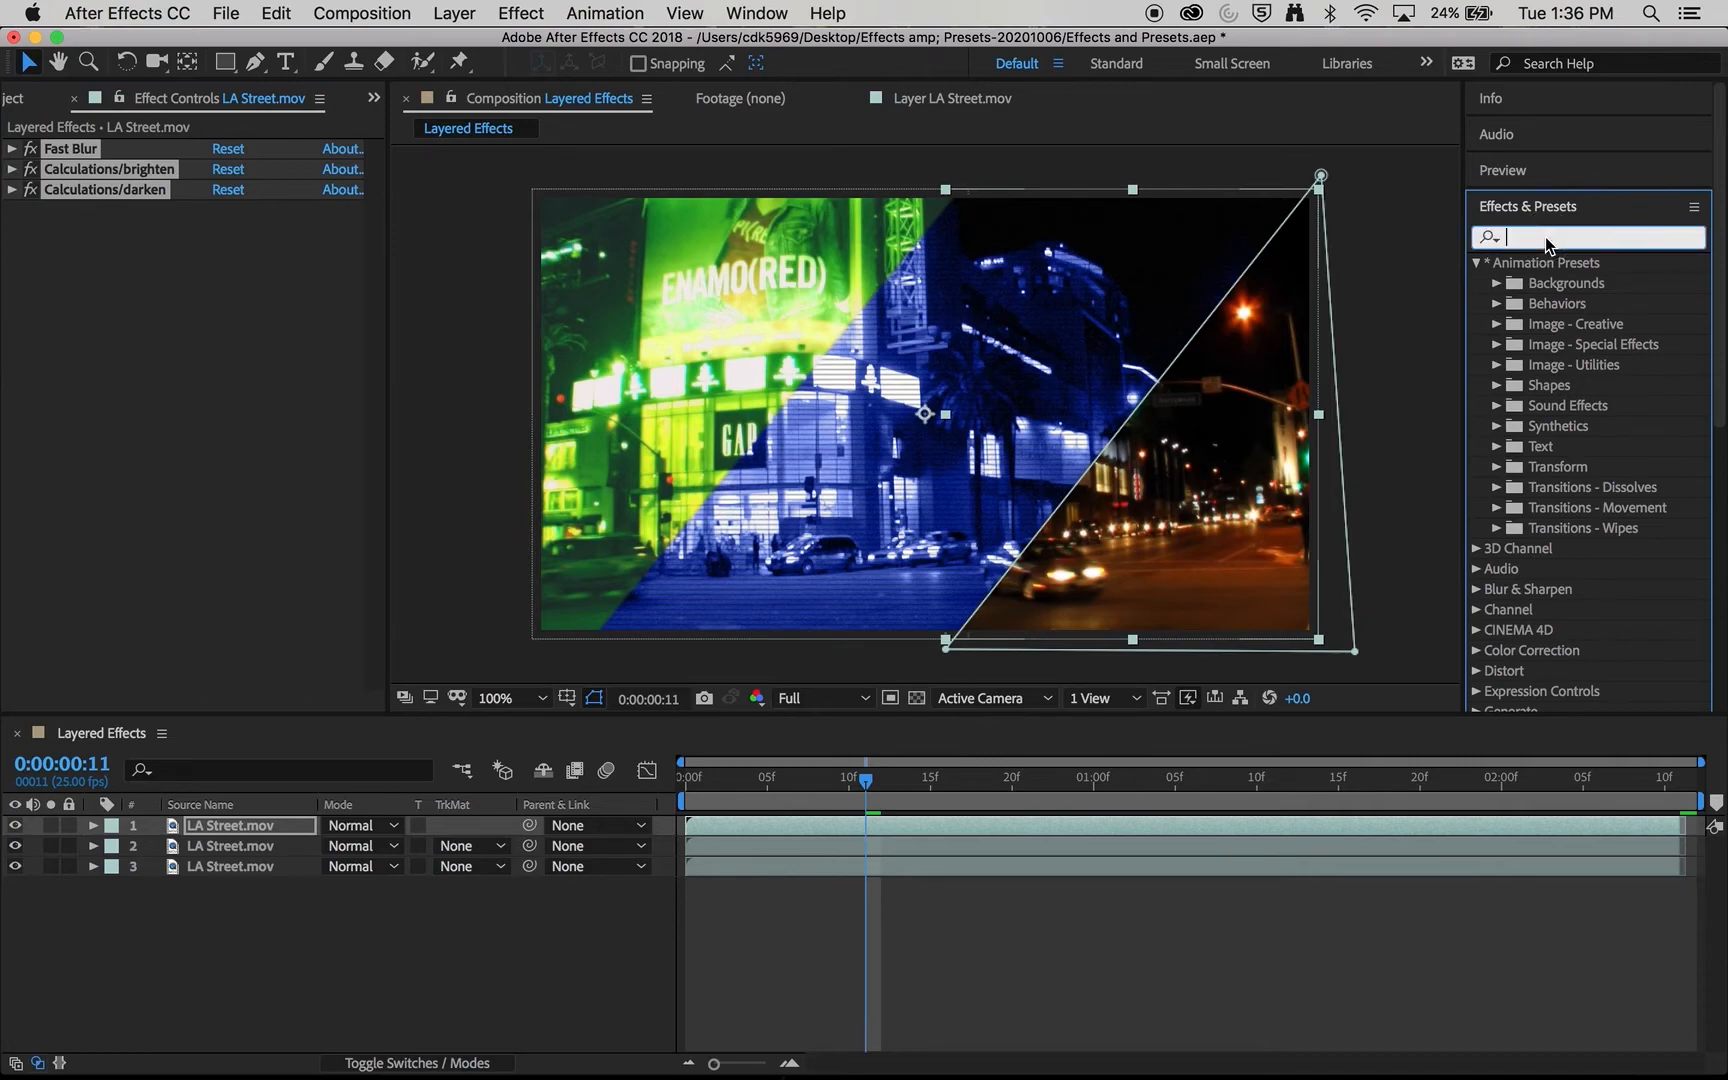
{"action": "type", "text": "glow"}
{"action": "left_click_drag", "start_coordinate": [1558, 386], "coordinate": [1216, 460]}
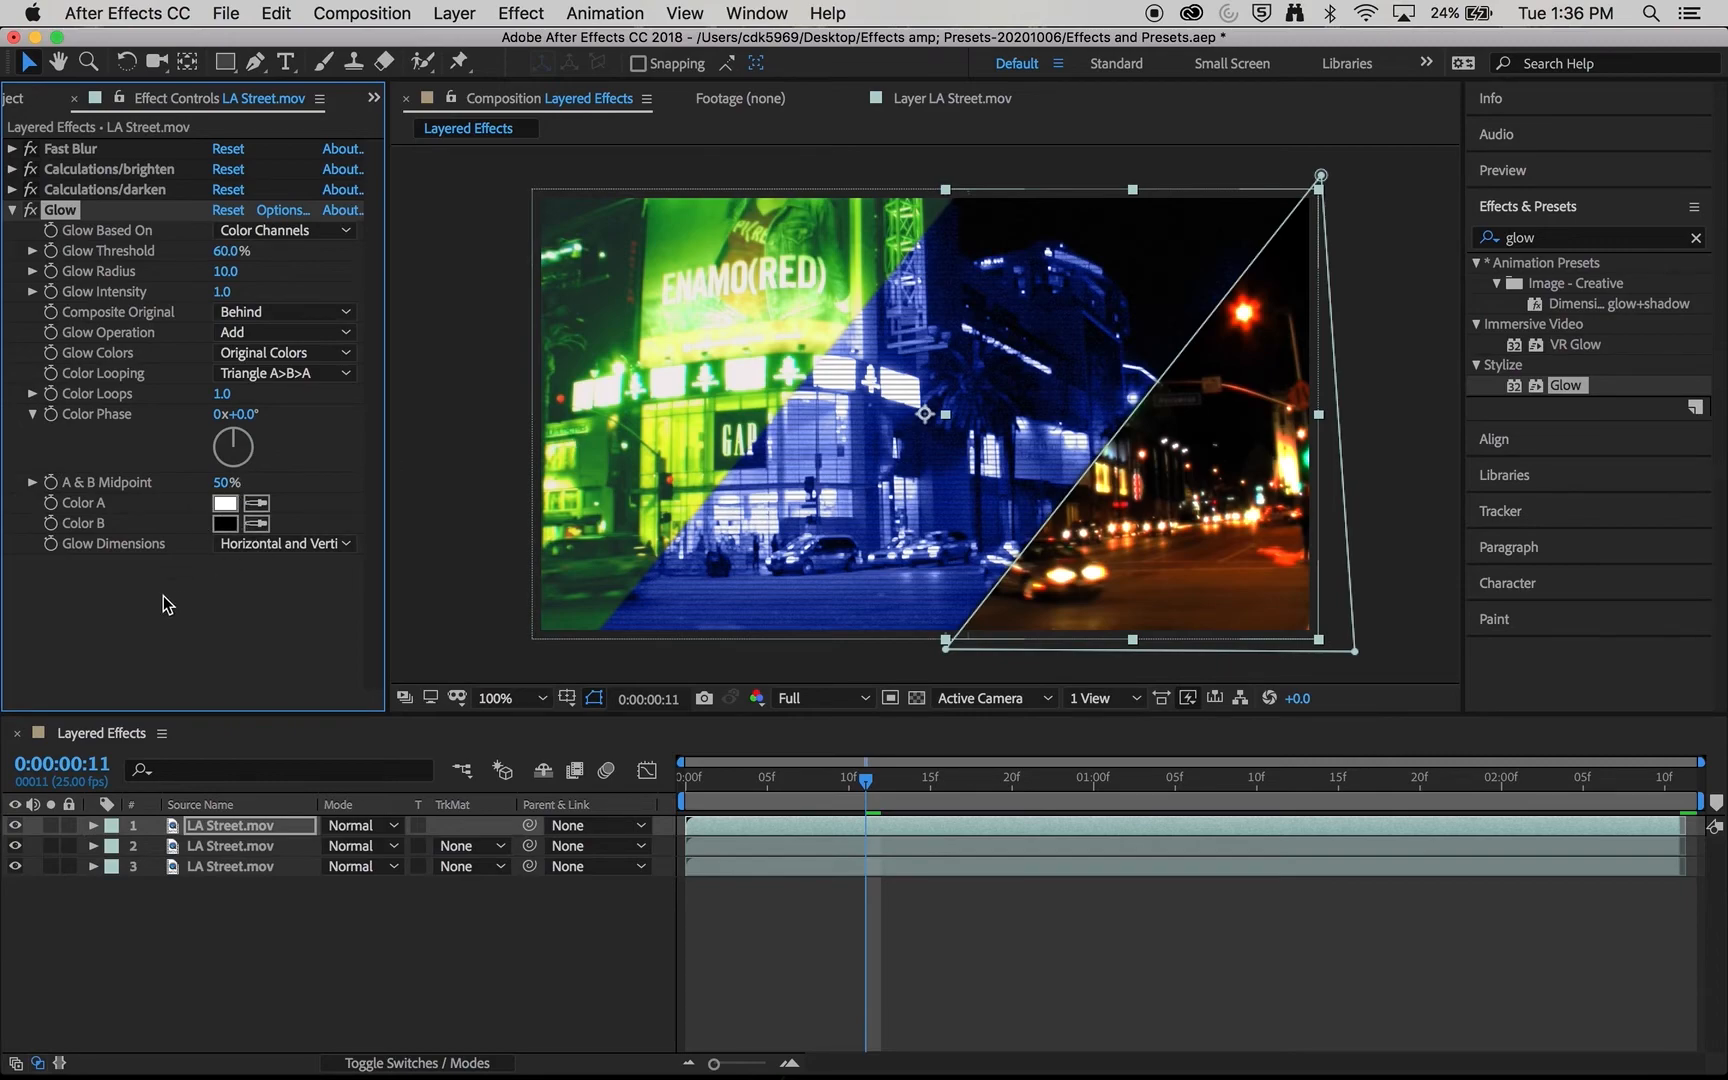
{"action": "left_click", "coordinate": [11, 210]}
- Move Glow to the top of the first layer's effect stack, above Fast Blur, and expand the Fast Blur settings
{"action": "left_click_drag", "start_coordinate": [53, 212], "coordinate": [60, 150]}
{"action": "left_click", "coordinate": [53, 140]}
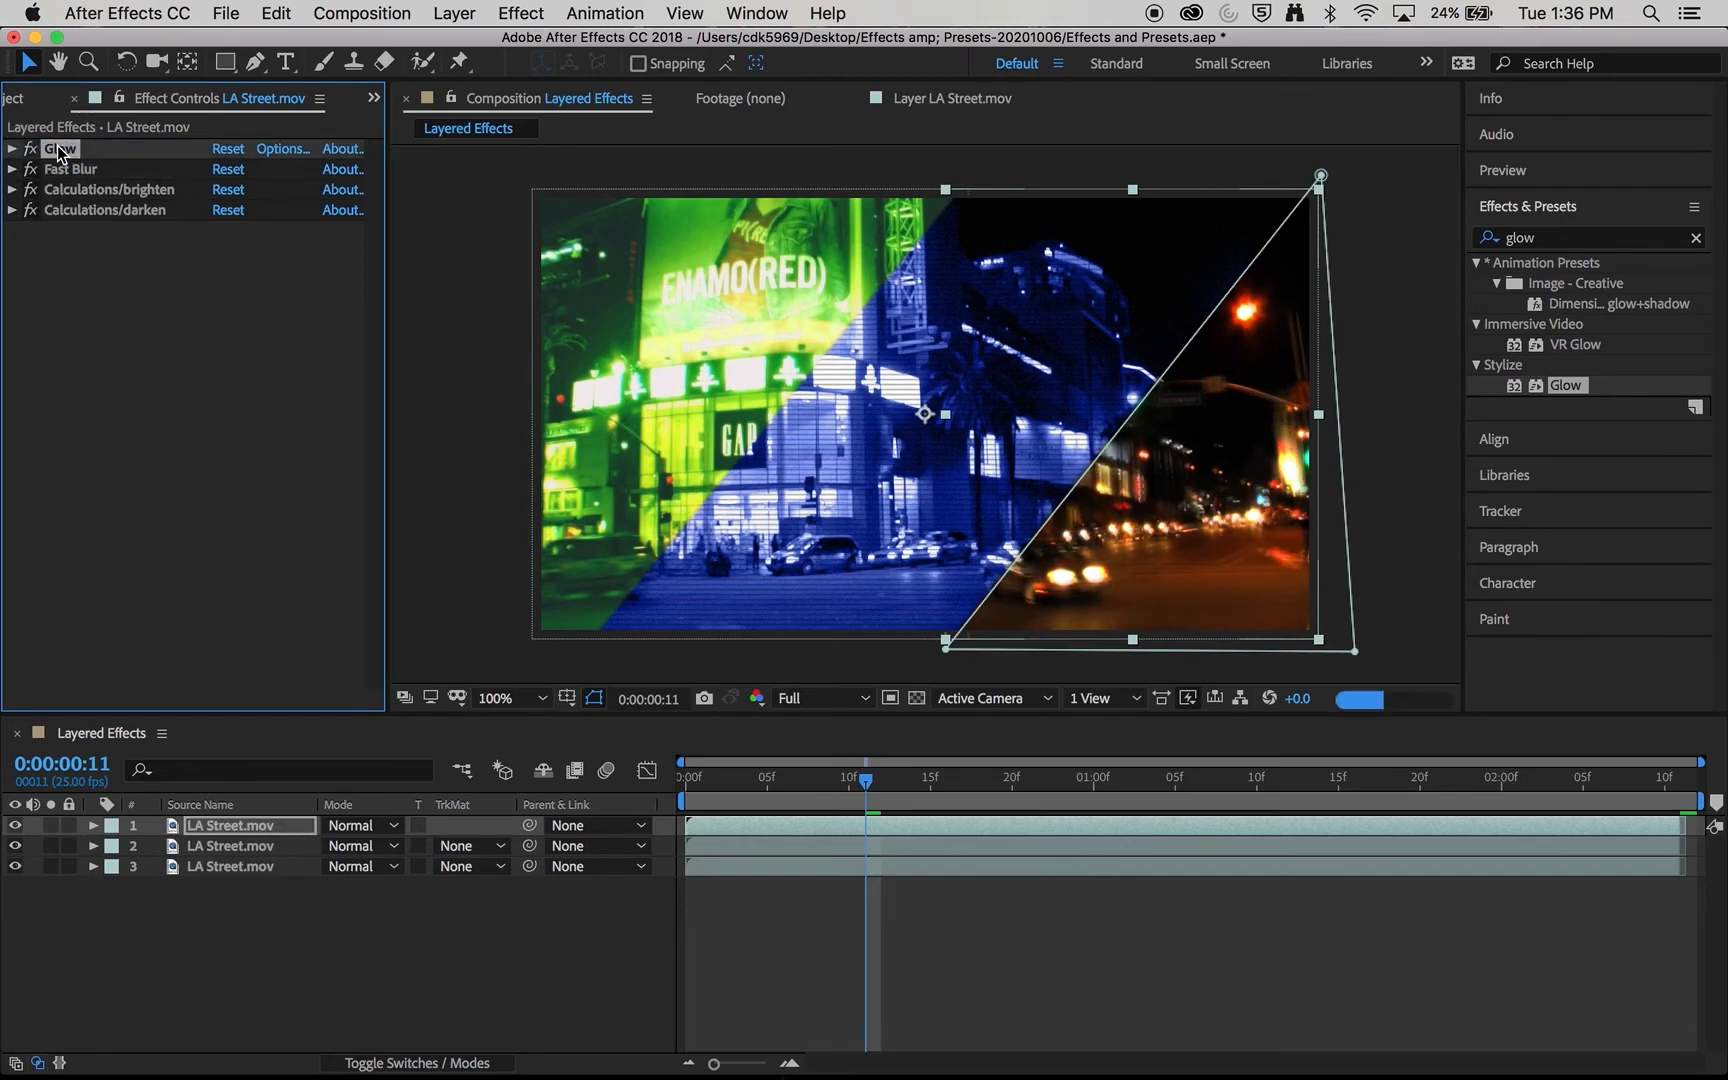
{"action": "left_click", "coordinate": [12, 170]}
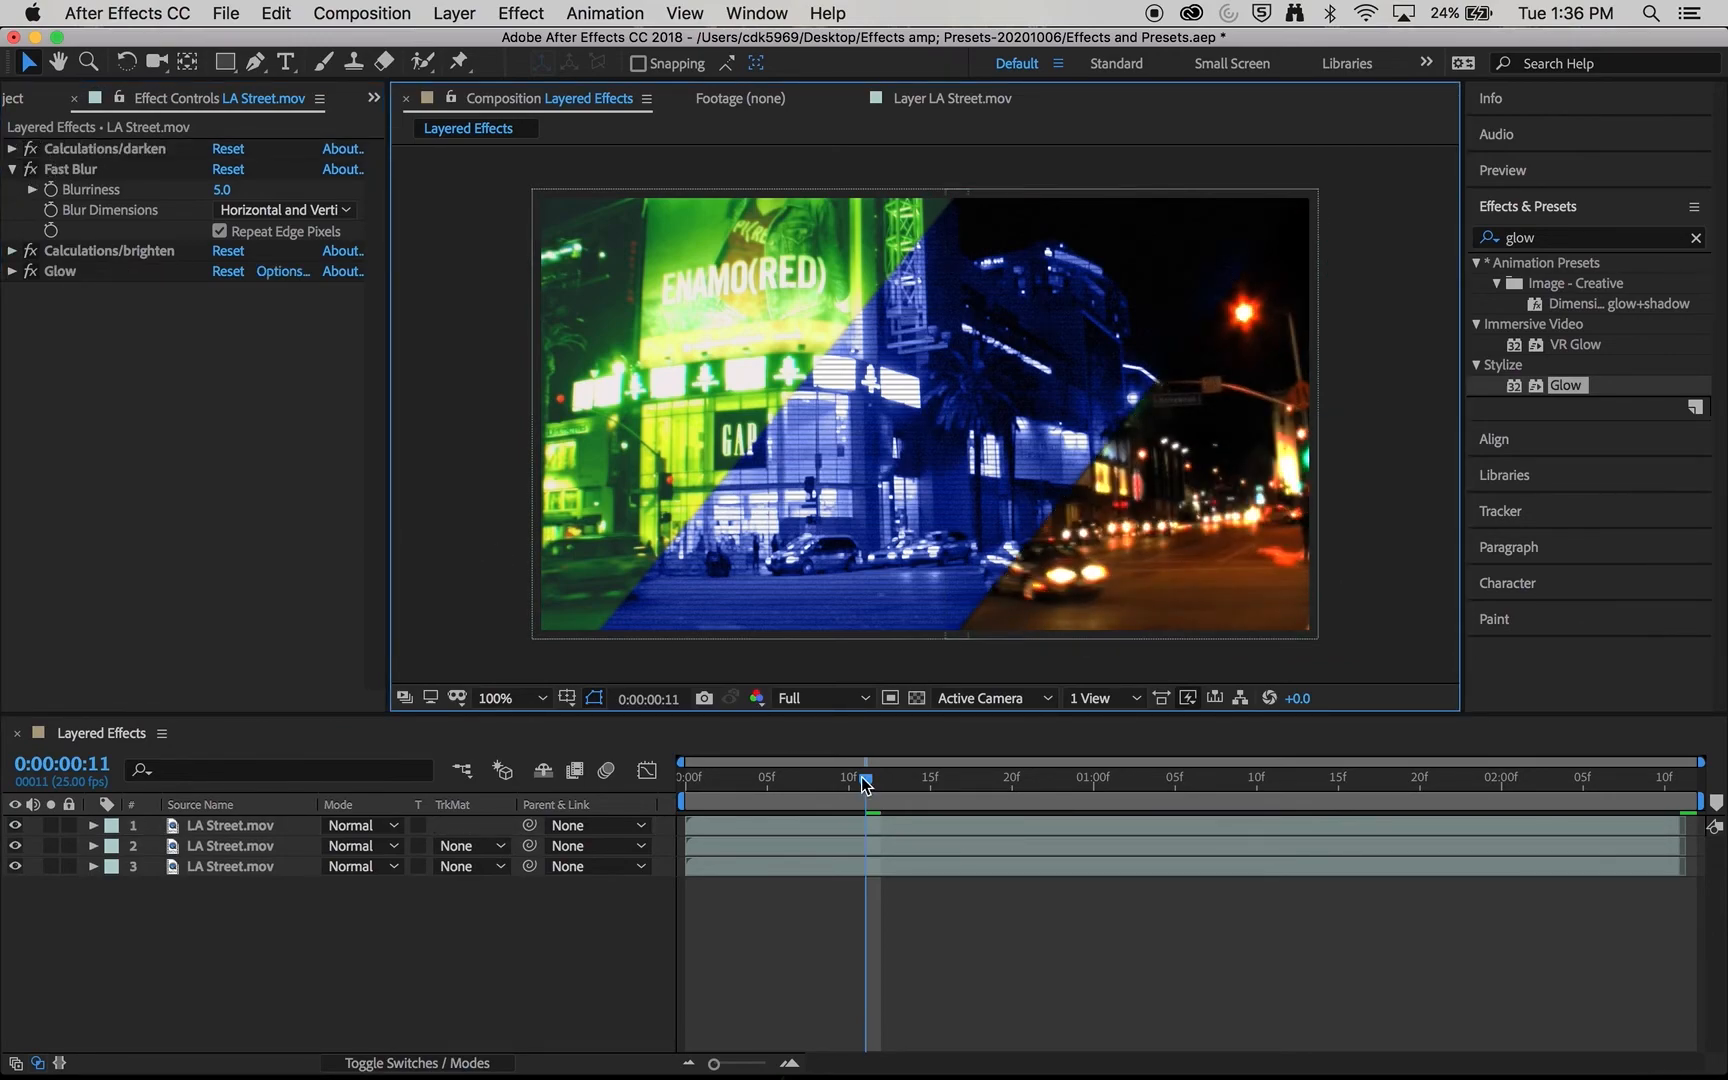
- Preview the composition from its start, and shorten the work area to end at about 0:00:02:10 for another playback
{"action": "left_click_drag", "start_coordinate": [866, 781], "coordinate": [653, 777]}
{"action": "key", "text": "space"}
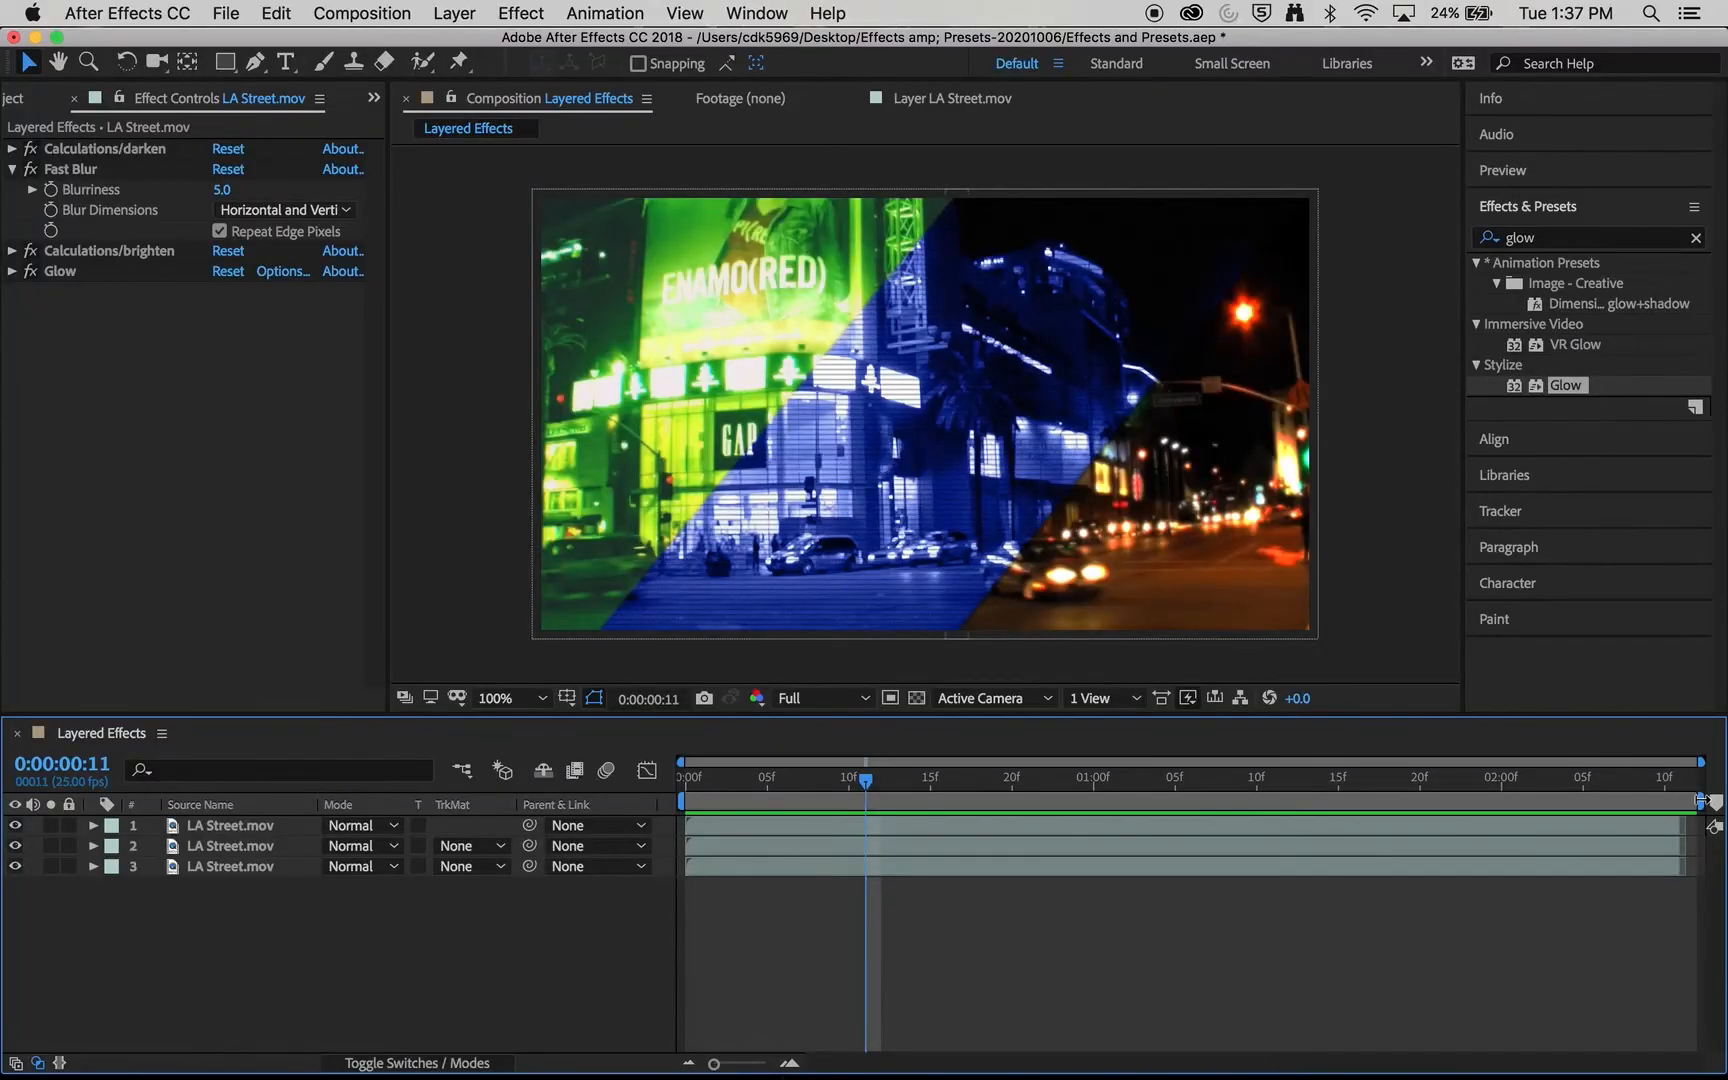
{"action": "left_click_drag", "start_coordinate": [1698, 801], "coordinate": [1660, 800]}
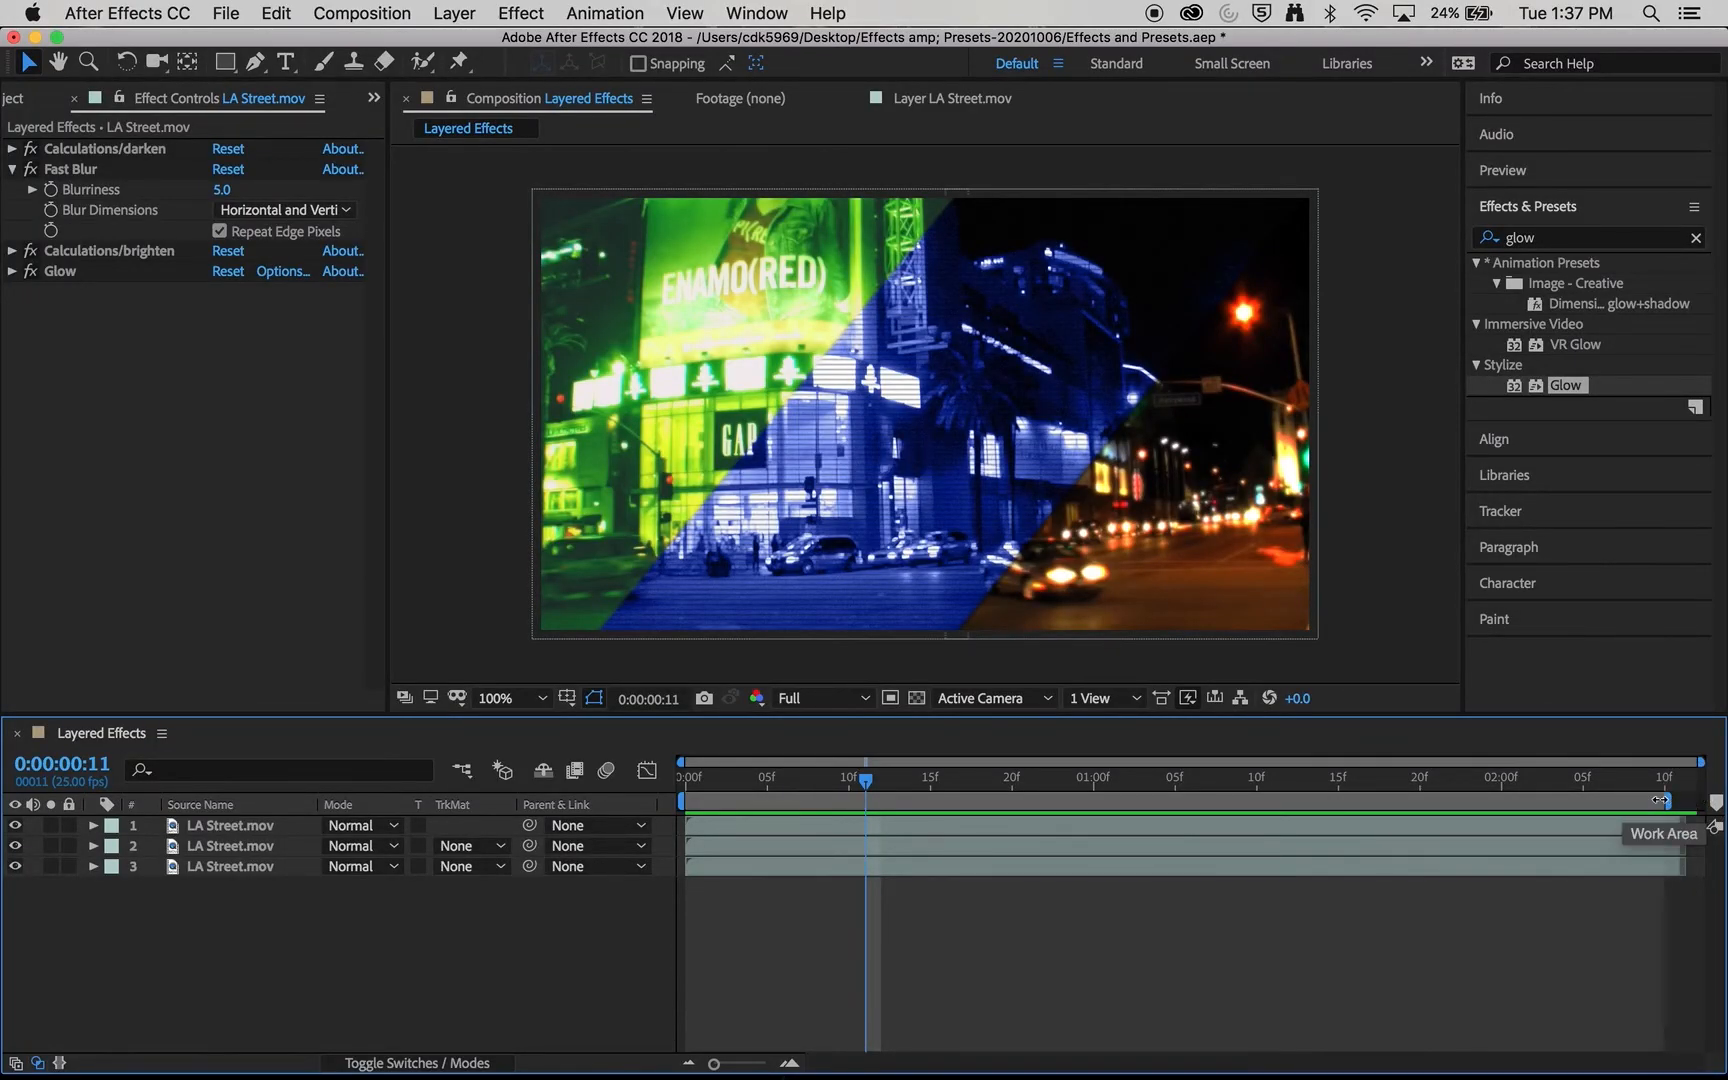
{"action": "key", "text": "space"}
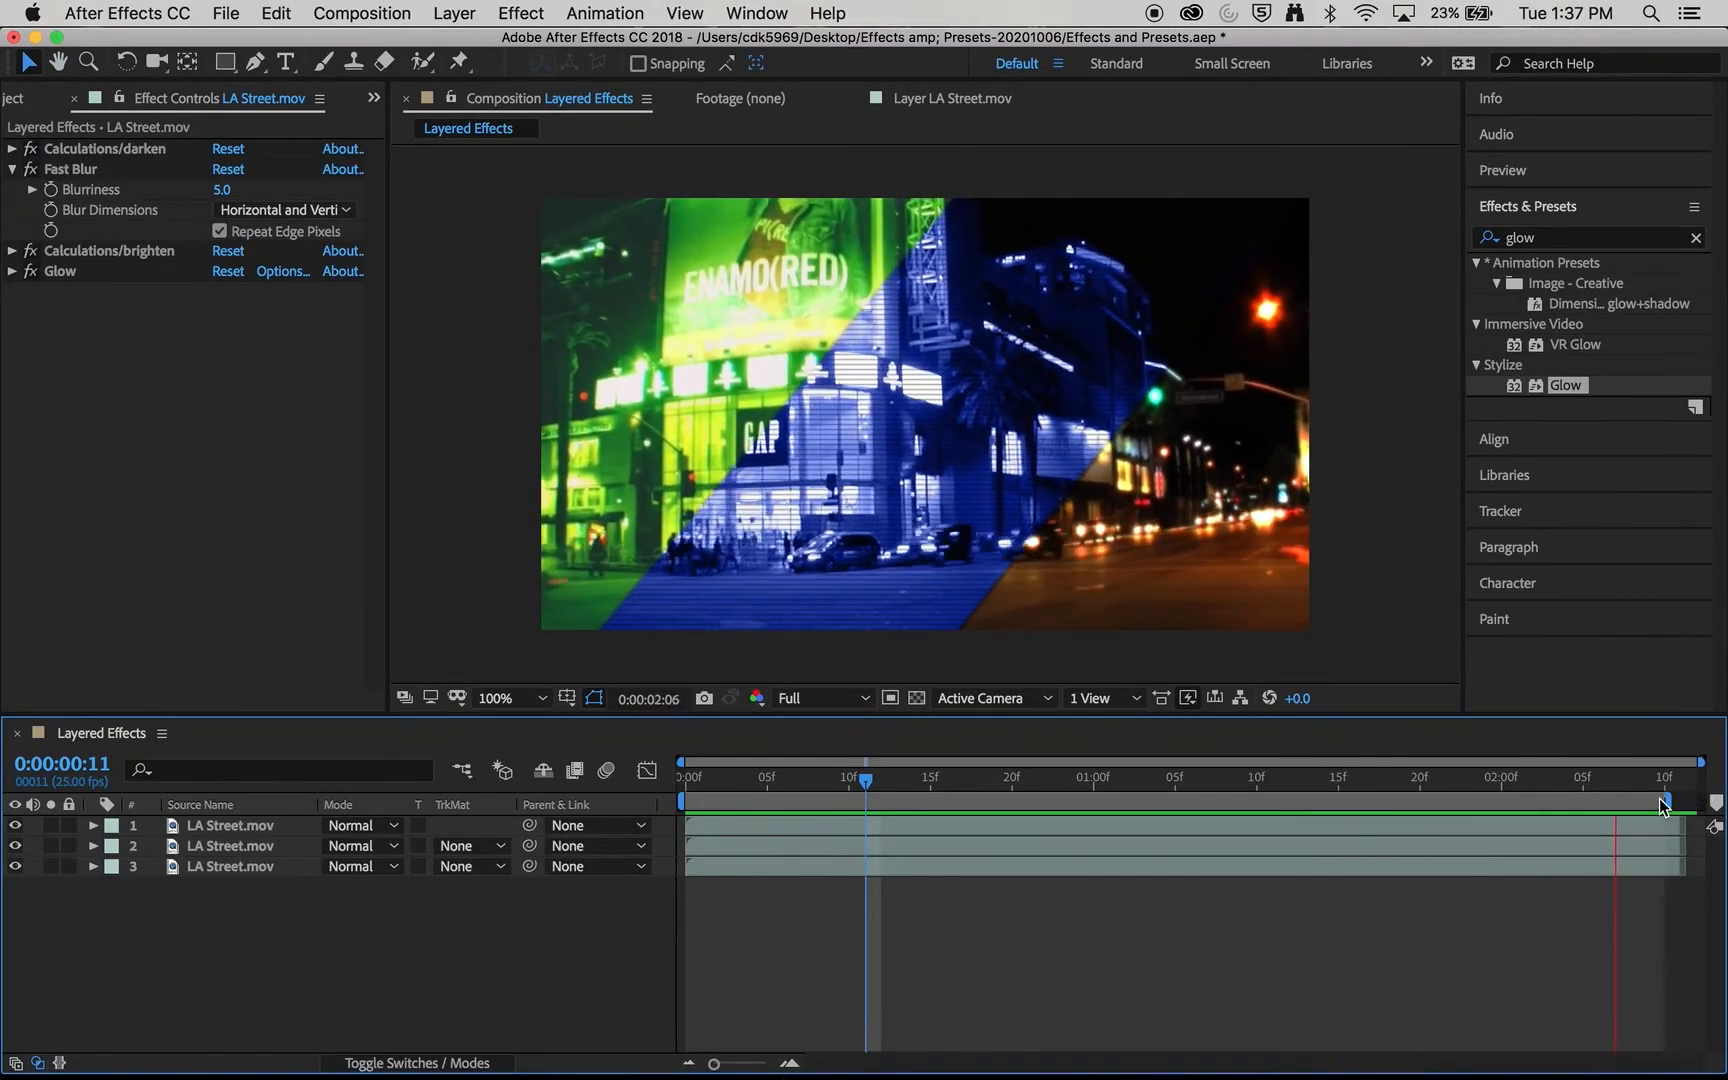